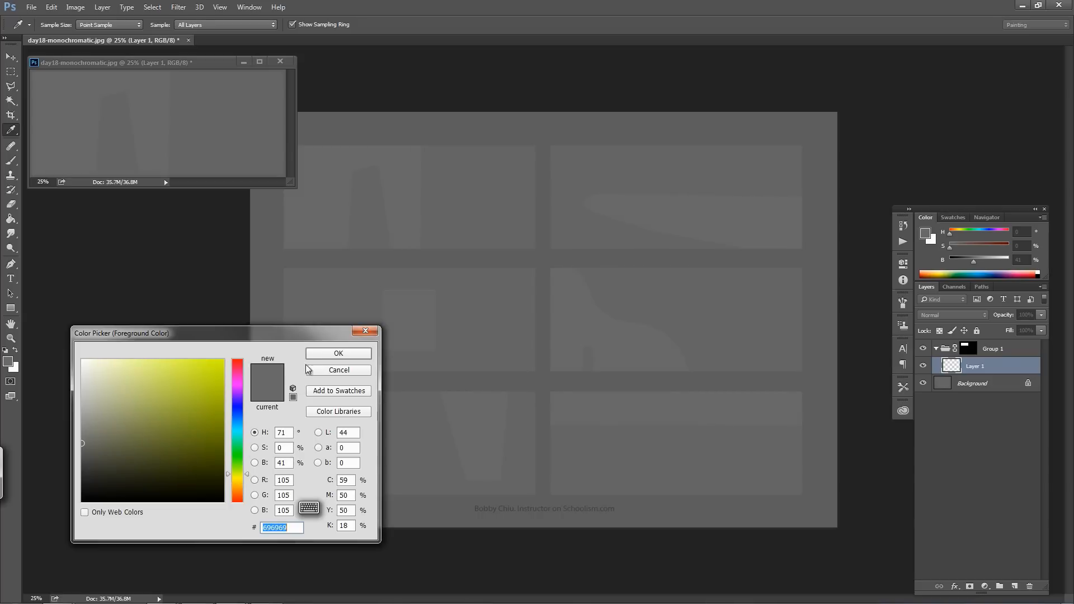
# Set the foreground color to olive green (hue 71°, saturation 65%, brightness 47%) and brush it over the whole upper-left thumbnail panel
pyautogui.click(314, 355)
pyautogui.press('b')
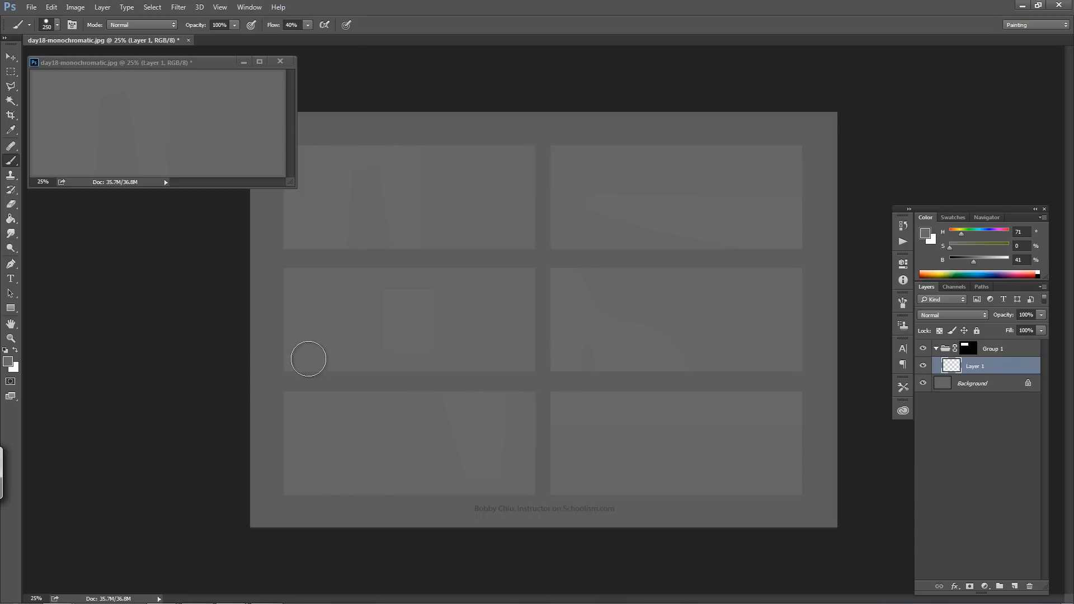
pyautogui.click(7, 362)
pyautogui.click(107, 450)
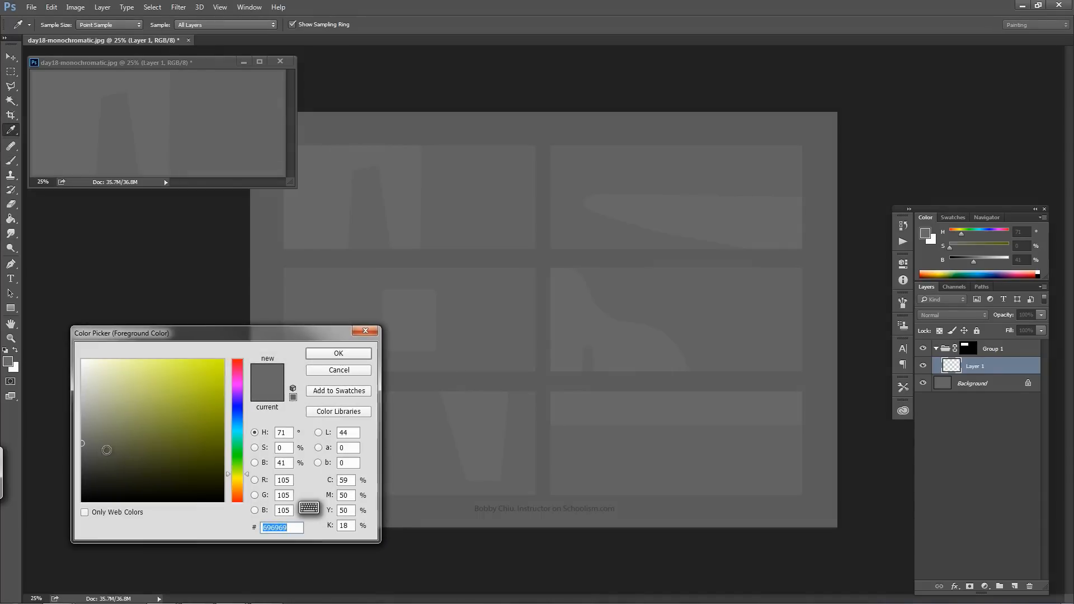
pyautogui.click(107, 428)
pyautogui.moveTo(107, 428); pyautogui.dragTo(175, 434)
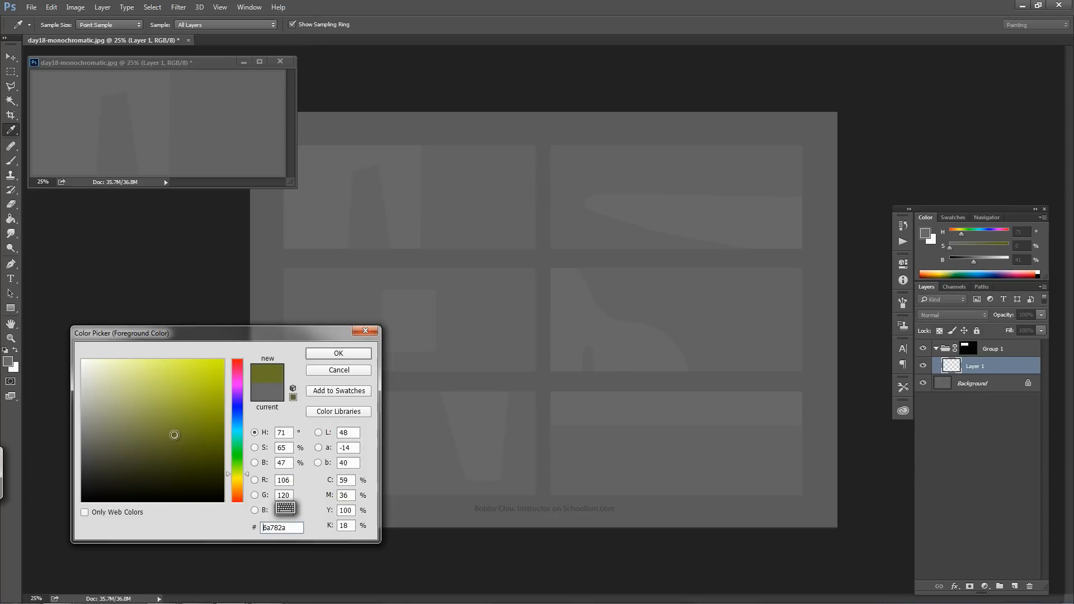
pyautogui.click(336, 354)
pyautogui.press('b')
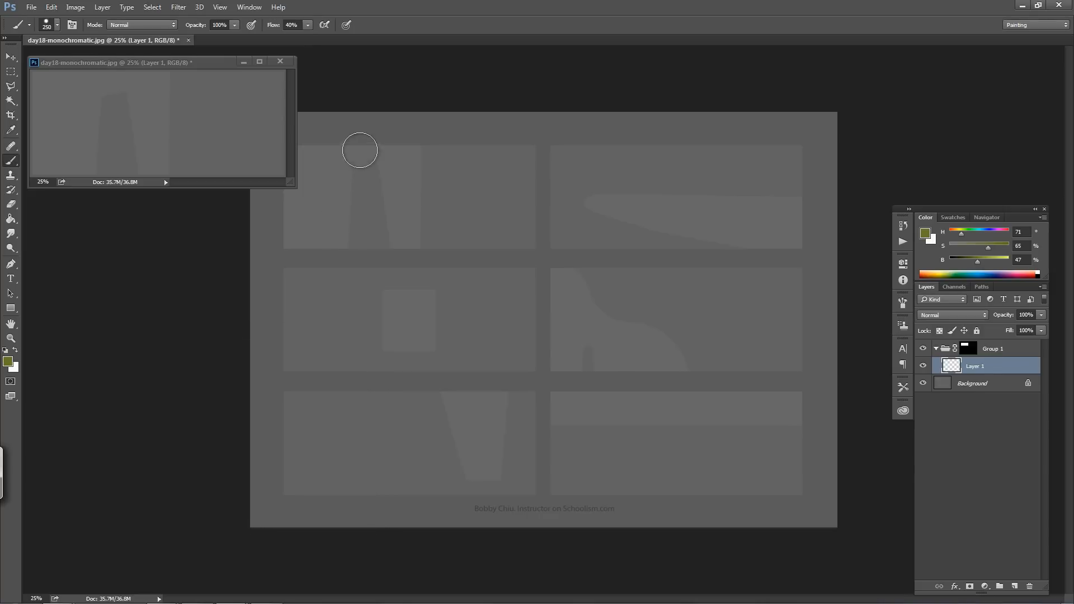
pyautogui.moveTo(322, 150)
pyautogui.mouseDown()
pyautogui.moveTo(305, 167)
pyautogui.moveTo(294, 219)
pyautogui.moveTo(298, 142)
pyautogui.moveTo(299, 236)
pyautogui.moveTo(342, 165)
pyautogui.moveTo(351, 227)
pyautogui.moveTo(358, 137)
pyautogui.moveTo(373, 247)
pyautogui.moveTo(379, 141)
pyautogui.moveTo(395, 255)
pyautogui.moveTo(405, 138)
pyautogui.moveTo(412, 232)
pyautogui.moveTo(420, 153)
pyautogui.moveTo(439, 244)
pyautogui.moveTo(449, 182)
pyautogui.moveTo(438, 140)
pyautogui.moveTo(461, 205)
pyautogui.moveTo(440, 166)
pyautogui.moveTo(424, 192)
pyautogui.mouseUp()
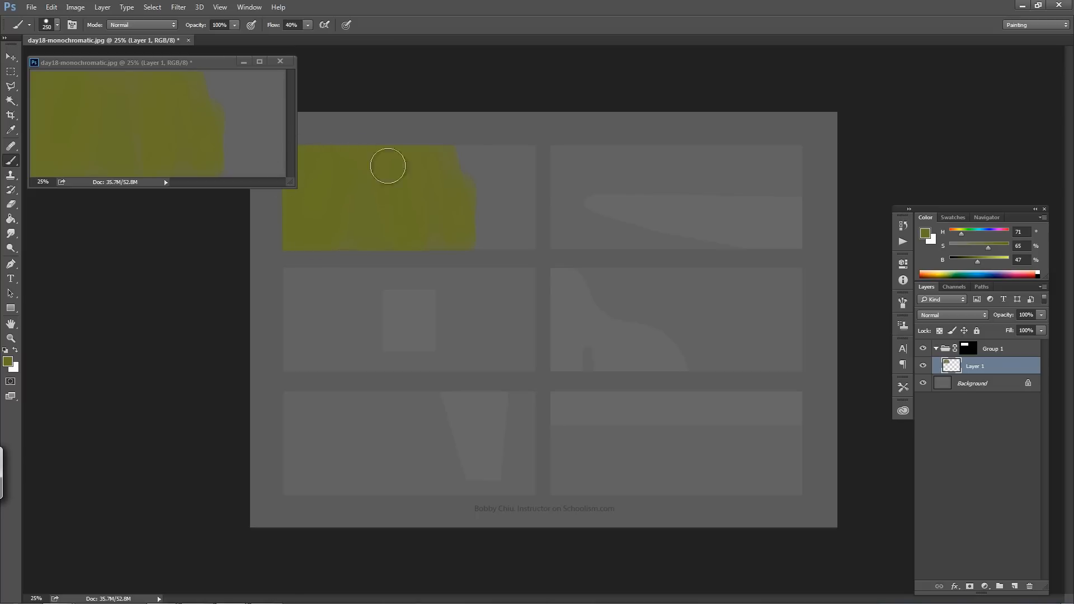
pyautogui.moveTo(388, 163)
pyautogui.mouseDown()
pyautogui.moveTo(458, 145)
pyautogui.moveTo(458, 200)
pyautogui.moveTo(475, 138)
pyautogui.moveTo(515, 253)
pyautogui.moveTo(530, 149)
pyautogui.moveTo(501, 240)
pyautogui.moveTo(452, 167)
pyautogui.mouseUp()
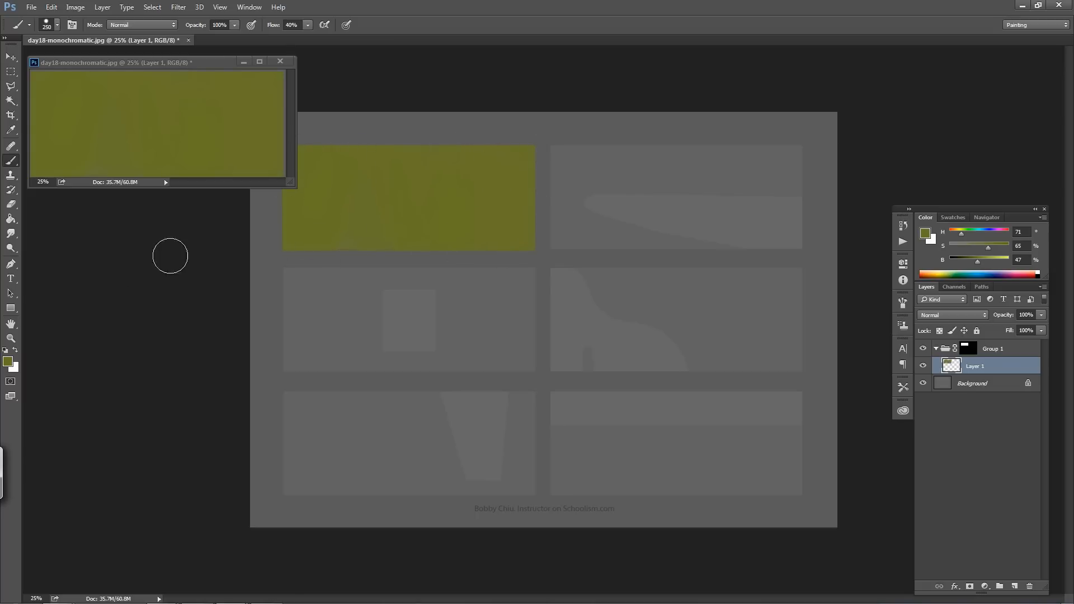
# Set the foreground color to a darker olive with hue 71°, saturation 68% and brightness 38%
pyautogui.click(9, 362)
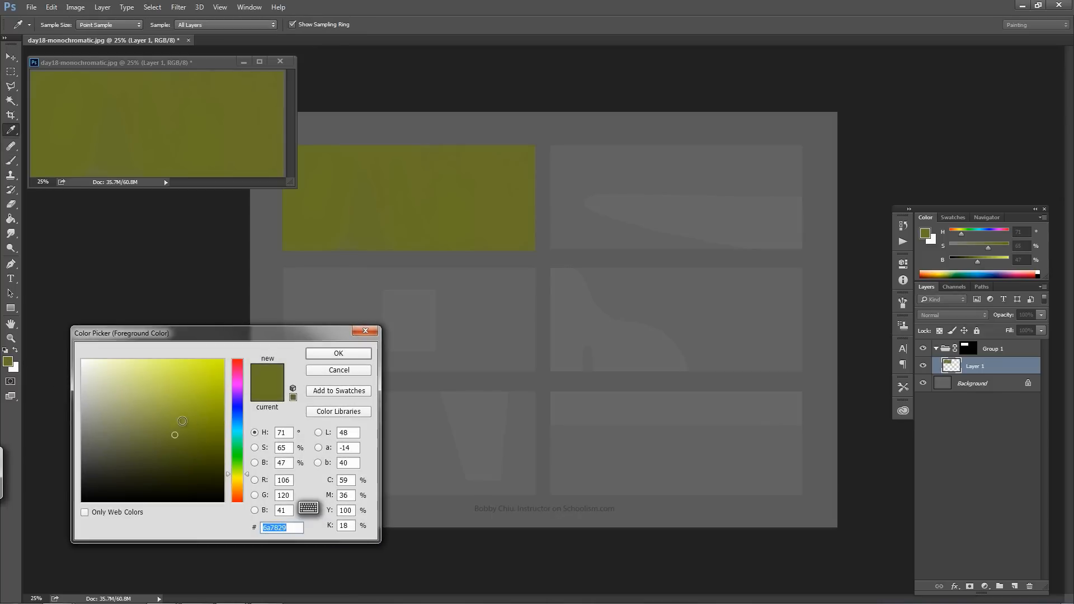
pyautogui.click(179, 446)
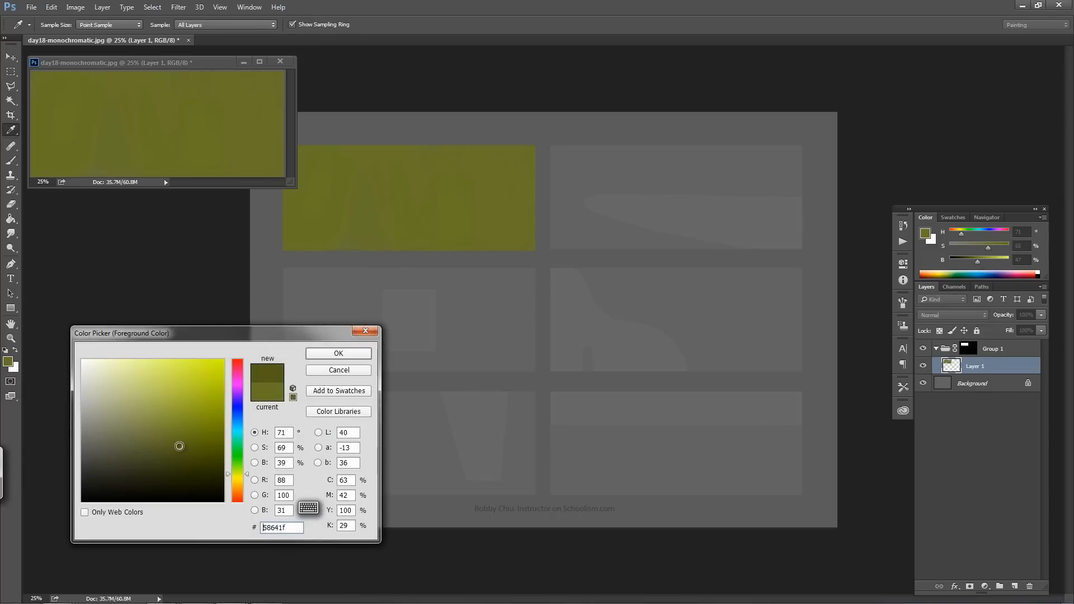
pyautogui.click(179, 447)
pyautogui.click(336, 354)
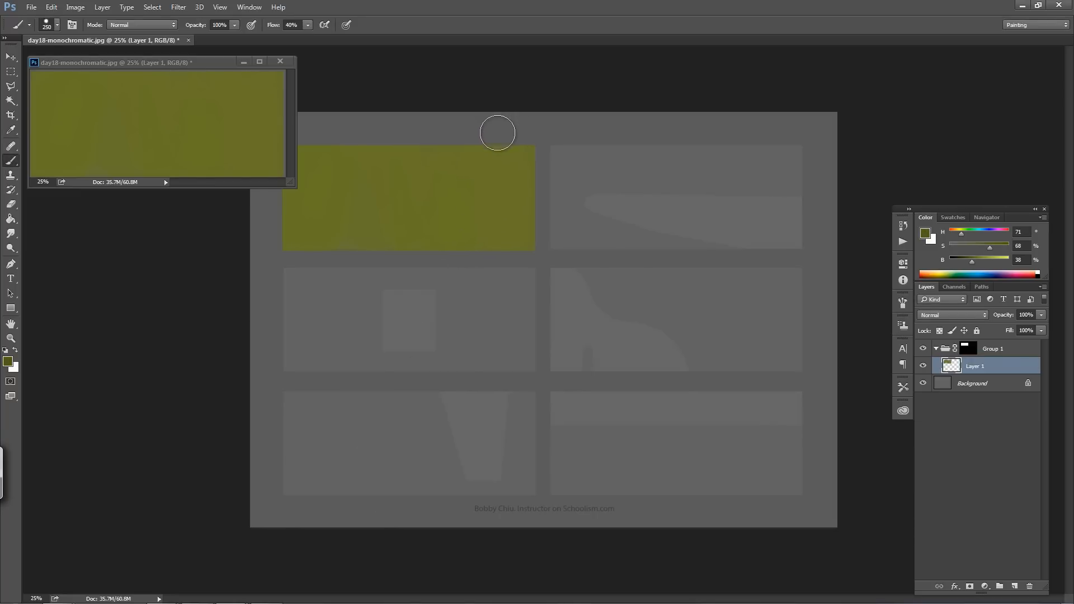
# Check the template shapes beneath Layer 1, reduce the brush to 80 px, and paint a dark figure's head and torso over the tapered shape
pyautogui.press('[')
pyautogui.press('[')
pyautogui.press('[')
pyautogui.click(923, 366)
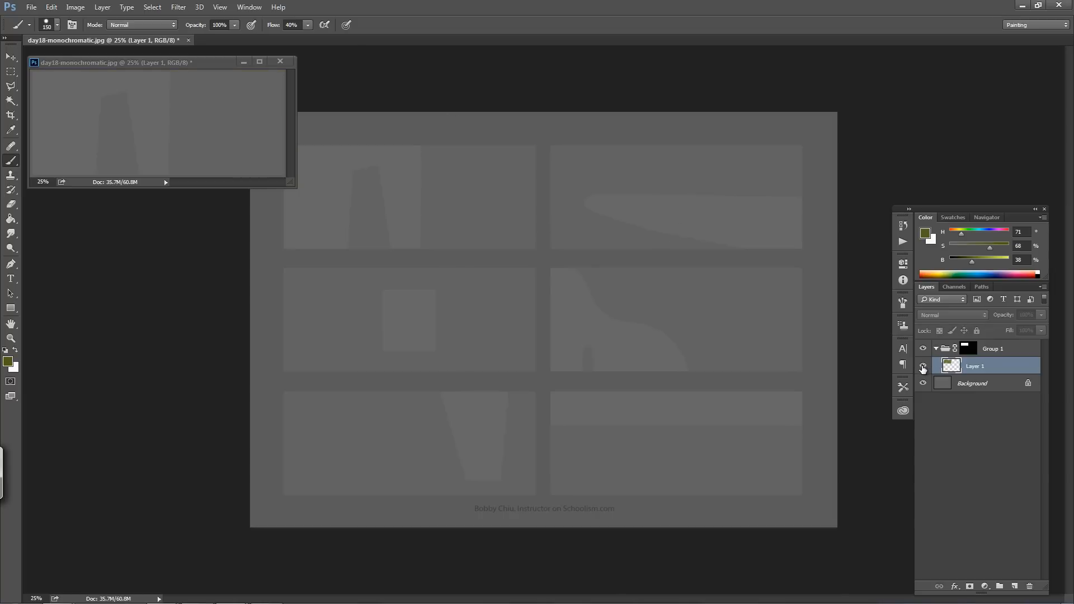
pyautogui.click(923, 367)
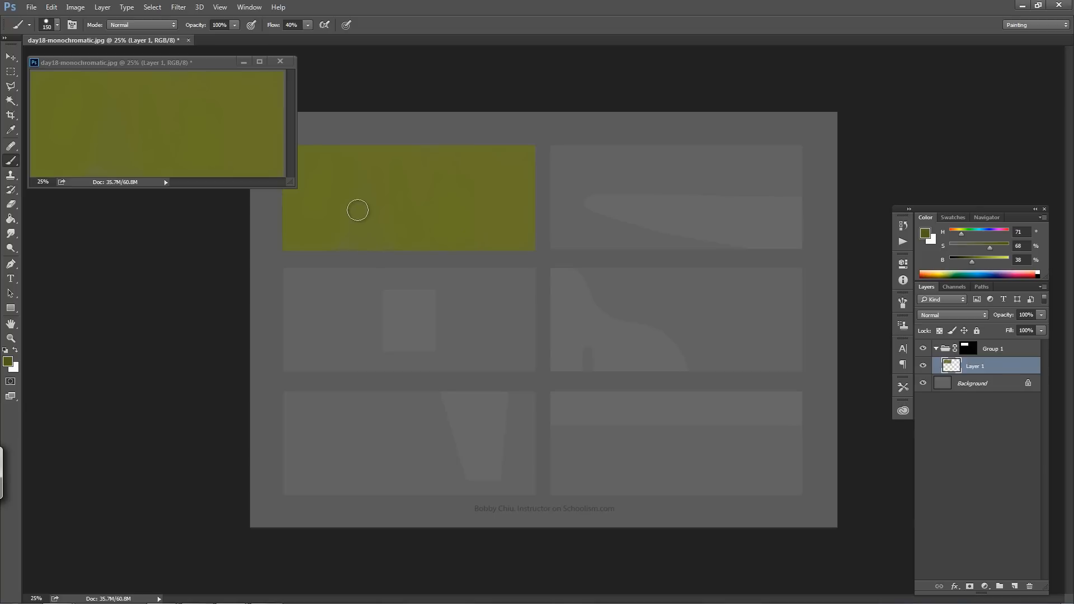
pyautogui.press('[')
pyautogui.press('[')
pyautogui.press('[')
pyautogui.press('[')
pyautogui.click(200, 62)
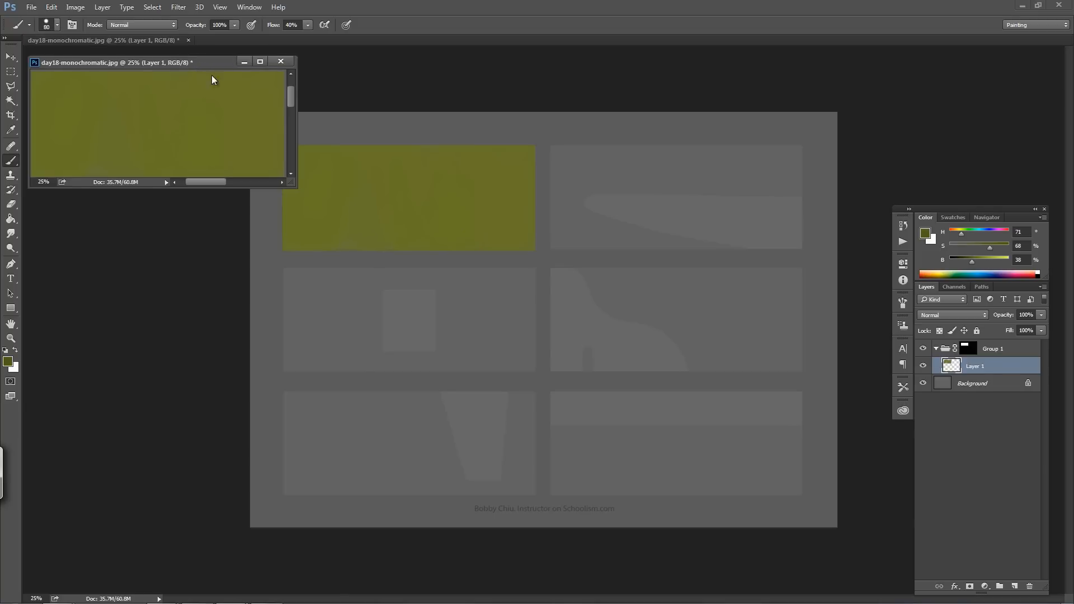
pyautogui.click(404, 126)
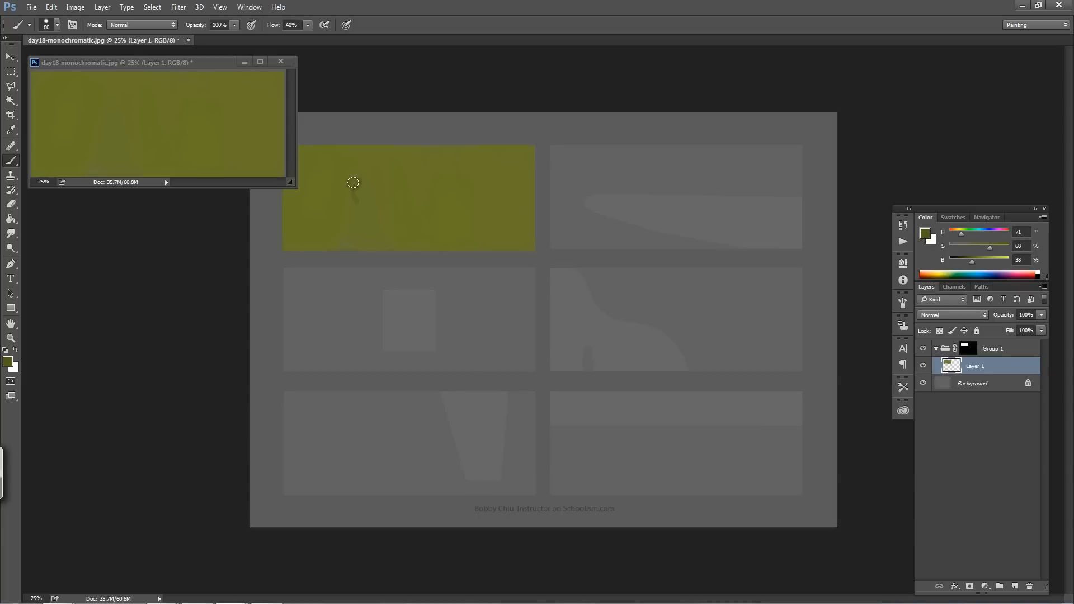
pyautogui.moveTo(353, 182)
pyautogui.mouseDown()
pyautogui.moveTo(367, 175)
pyautogui.moveTo(376, 189)
pyautogui.mouseUp()
pyautogui.moveTo(374, 224)
pyautogui.mouseDown()
pyautogui.moveTo(365, 239)
pyautogui.moveTo(353, 213)
pyautogui.moveTo(325, 253)
pyautogui.moveTo(351, 227)
pyautogui.moveTo(366, 224)
pyautogui.moveTo(367, 234)
pyautogui.moveTo(345, 247)
pyautogui.moveTo(376, 229)
pyautogui.moveTo(376, 189)
pyautogui.moveTo(377, 202)
pyautogui.mouseUp()
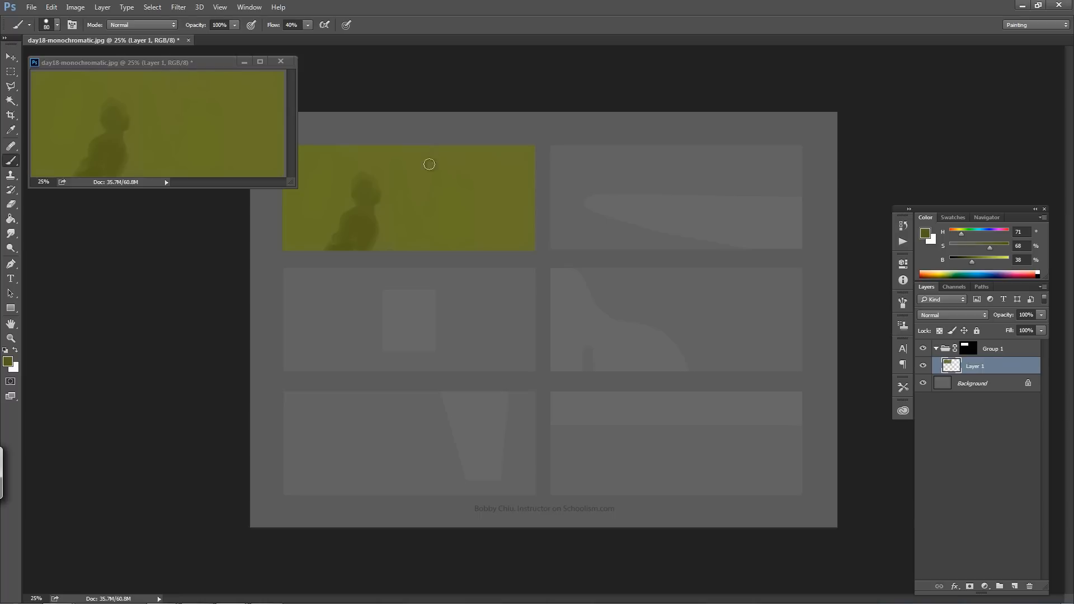
# Paint loose dark vertical strokes across the right half of the olive panel and compare them with the template by toggling Group 1's visibility
pyautogui.moveTo(419, 144); pyautogui.dragTo(428, 226)
pyautogui.hotkey('ctrl', 'z')
pyautogui.moveTo(393, 237)
pyautogui.mouseDown()
pyautogui.moveTo(422, 242)
pyautogui.moveTo(452, 189)
pyautogui.moveTo(437, 214)
pyautogui.moveTo(446, 142)
pyautogui.moveTo(433, 249)
pyautogui.moveTo(449, 210)
pyautogui.moveTo(446, 252)
pyautogui.moveTo(474, 152)
pyautogui.moveTo(491, 246)
pyautogui.moveTo(515, 179)
pyautogui.moveTo(515, 234)
pyautogui.moveTo(529, 239)
pyautogui.moveTo(530, 223)
pyautogui.moveTo(526, 251)
pyautogui.mouseUp()
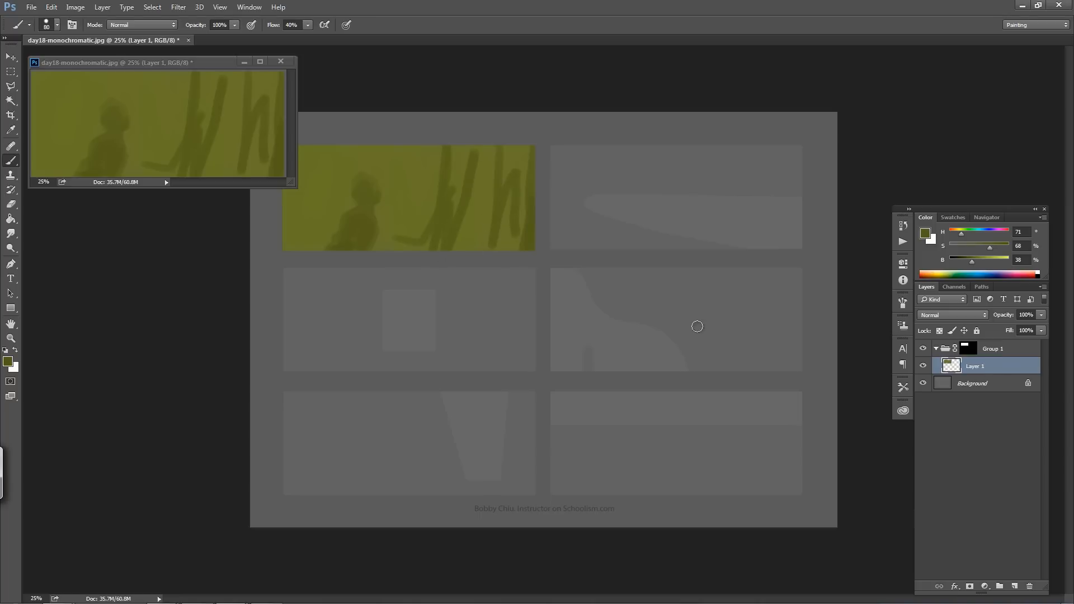
pyautogui.click(923, 349)
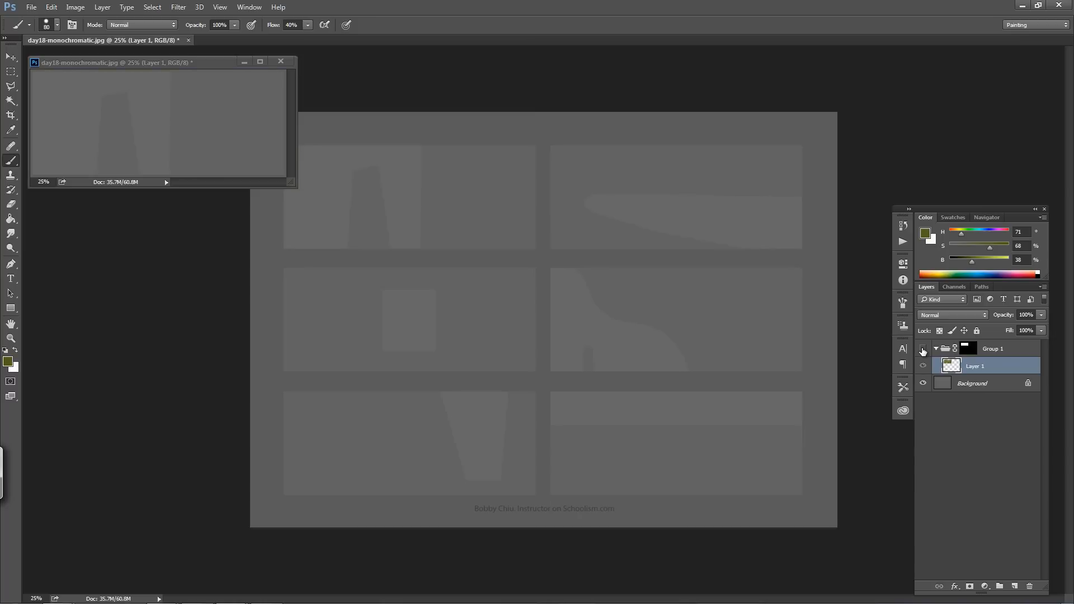
pyautogui.click(923, 349)
pyautogui.click(923, 349)
pyautogui.click(923, 349)
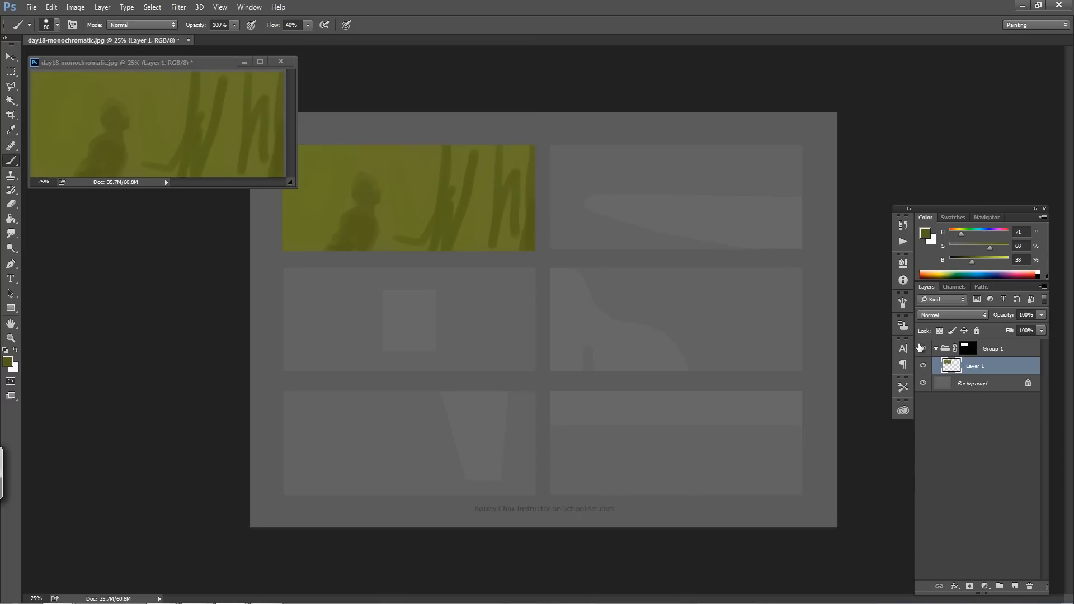
# Add dense dark slanted strokes between the figure and the vertical strokes, thickening the mass at the panel's center
pyautogui.moveTo(427, 141); pyautogui.dragTo(420, 186)
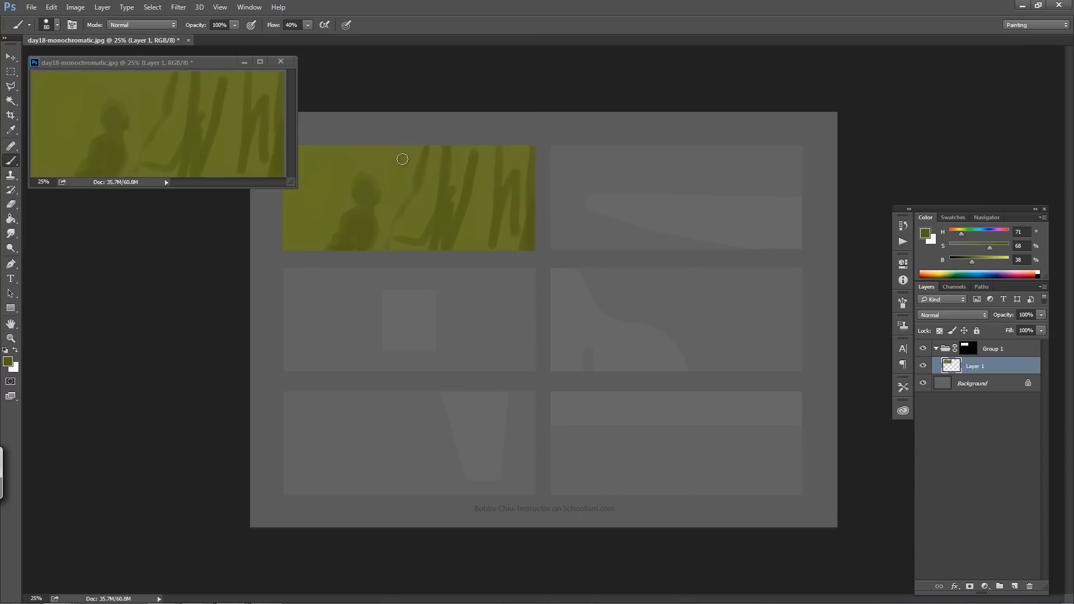
pyautogui.moveTo(408, 149)
pyautogui.mouseDown()
pyautogui.moveTo(406, 180)
pyautogui.moveTo(422, 144)
pyautogui.moveTo(414, 201)
pyautogui.mouseUp()
pyautogui.moveTo(434, 144)
pyautogui.mouseDown()
pyautogui.moveTo(415, 240)
pyautogui.moveTo(440, 151)
pyautogui.moveTo(428, 223)
pyautogui.moveTo(430, 186)
pyautogui.moveTo(410, 256)
pyautogui.moveTo(406, 247)
pyautogui.moveTo(424, 239)
pyautogui.moveTo(399, 242)
pyautogui.moveTo(422, 236)
pyautogui.mouseUp()
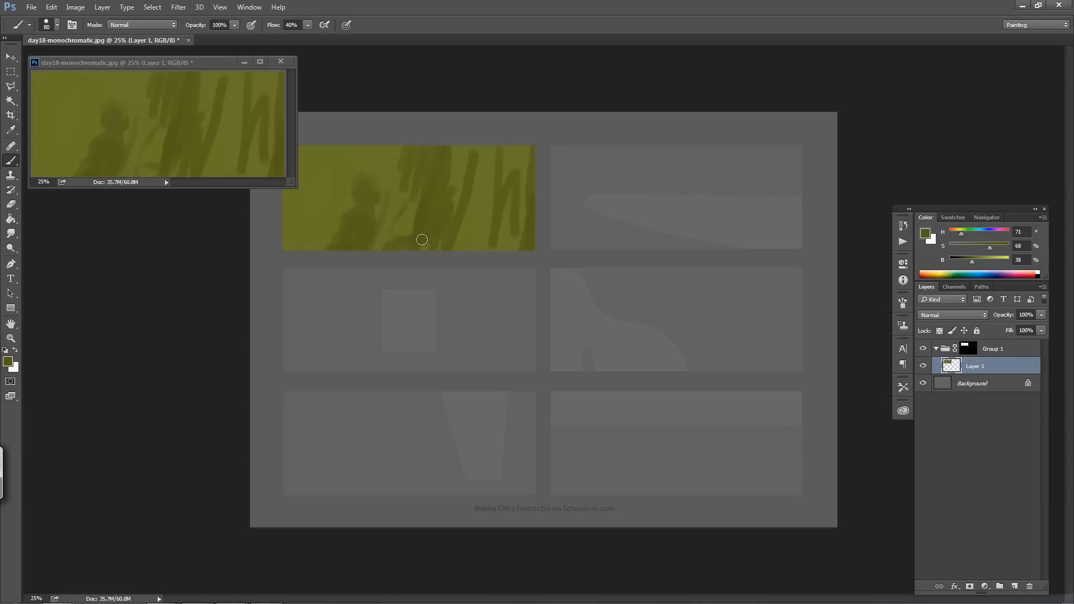
pyautogui.moveTo(463, 151)
pyautogui.mouseDown()
pyautogui.moveTo(454, 193)
pyautogui.moveTo(446, 173)
pyautogui.mouseUp()
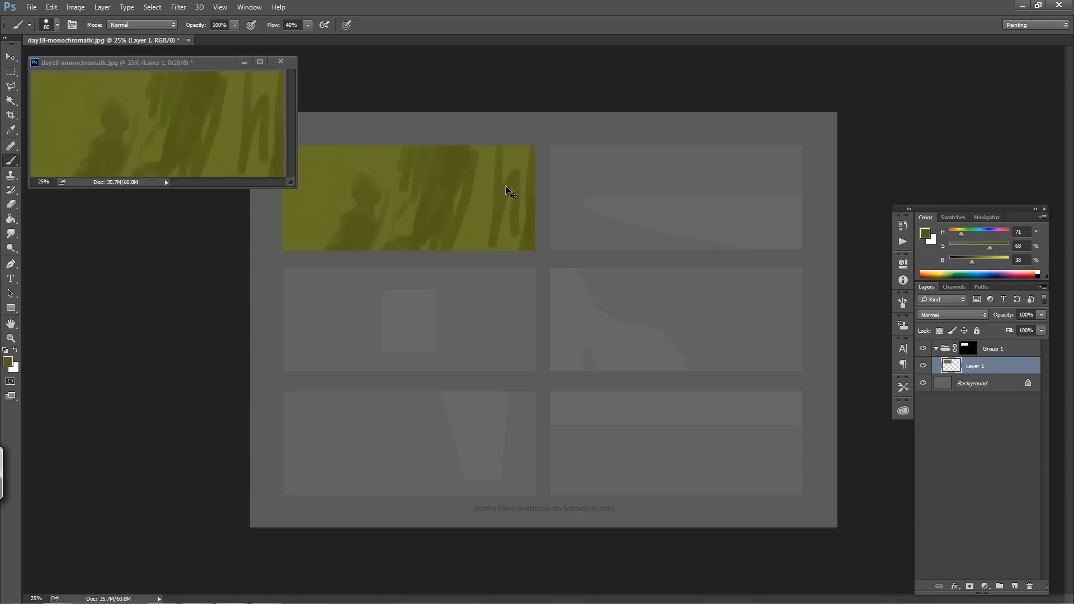
# Fill most of the gaps between the dark strokes near the panel's right edge, leaving thin slivers of lighter olive
pyautogui.hotkey('ctrl', '-')
pyautogui.moveTo(504, 197)
pyautogui.mouseDown()
pyautogui.moveTo(485, 277)
pyautogui.moveTo(502, 240)
pyautogui.moveTo(496, 268)
pyautogui.mouseUp()
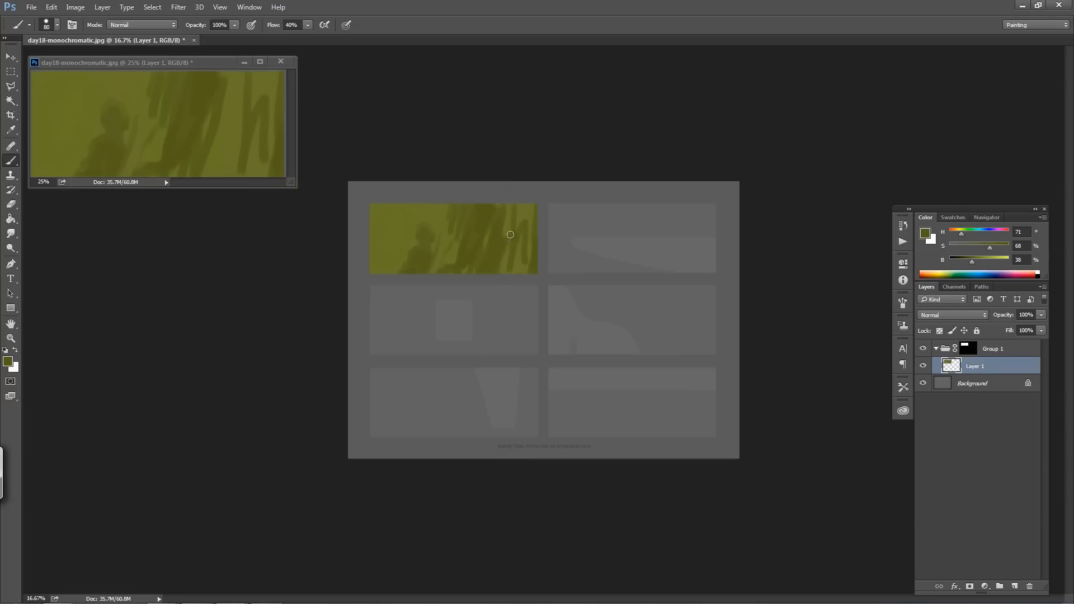
pyautogui.moveTo(514, 218)
pyautogui.mouseDown()
pyautogui.moveTo(503, 196)
pyautogui.moveTo(494, 216)
pyautogui.moveTo(532, 207)
pyautogui.moveTo(519, 209)
pyautogui.moveTo(518, 254)
pyautogui.mouseUp()
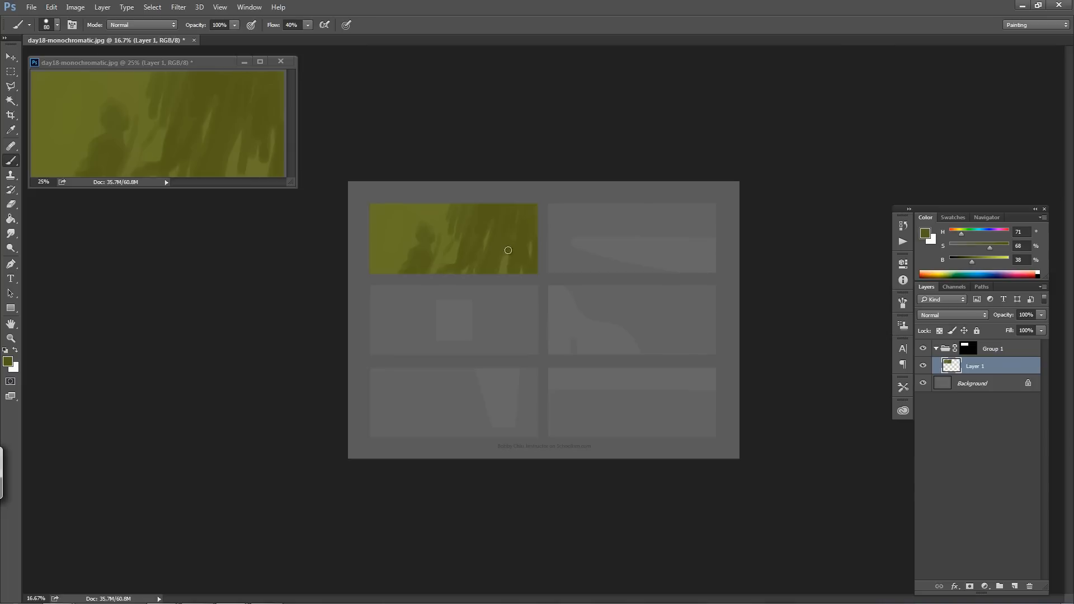
pyautogui.moveTo(495, 241); pyautogui.dragTo(503, 280)
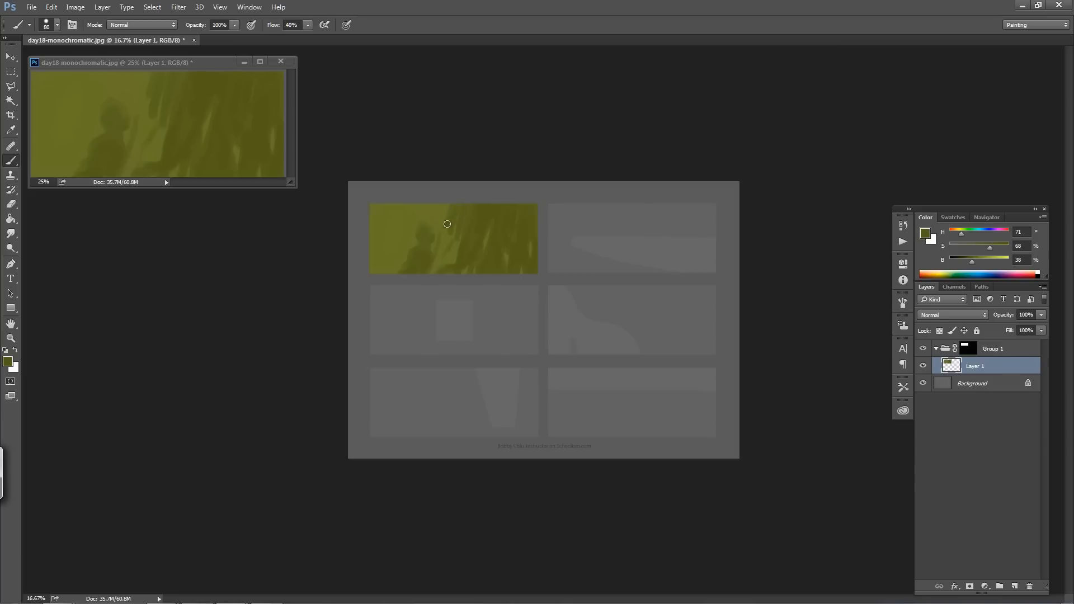
# Paint dark branches linking the figure to the foliage, a raised bent arm, and strokes around the figure's base
pyautogui.moveTo(452, 220)
pyautogui.mouseDown()
pyautogui.moveTo(433, 249)
pyautogui.moveTo(454, 258)
pyautogui.mouseUp()
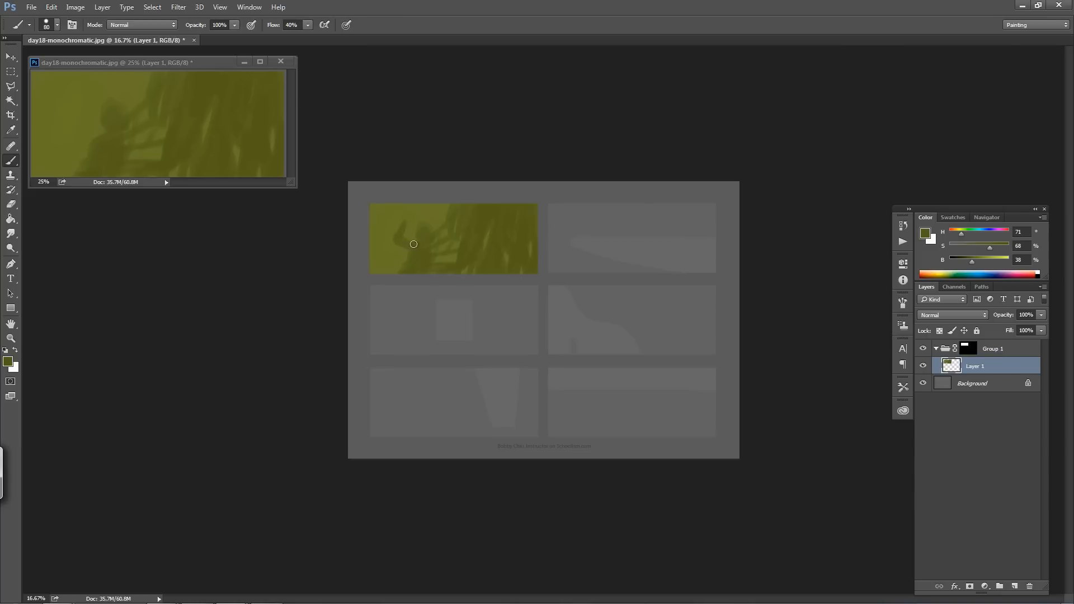
pyautogui.moveTo(418, 249); pyautogui.dragTo(417, 253)
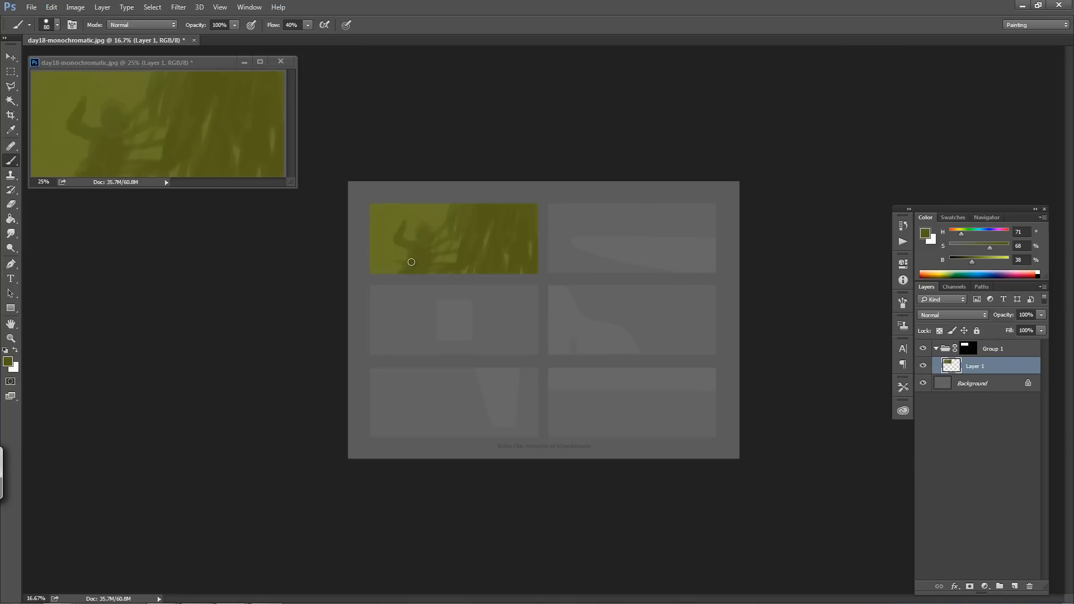
pyautogui.moveTo(405, 263); pyautogui.dragTo(400, 262)
pyautogui.moveTo(408, 215); pyautogui.dragTo(404, 221)
pyautogui.moveTo(411, 224); pyautogui.dragTo(408, 227)
# Add a new layer above Layer 1 and enlarge the brush to 175 px
pyautogui.press(']')
pyautogui.press(']')
pyautogui.press(']')
pyautogui.click(1015, 585)
pyautogui.press(']')
pyautogui.press(']')
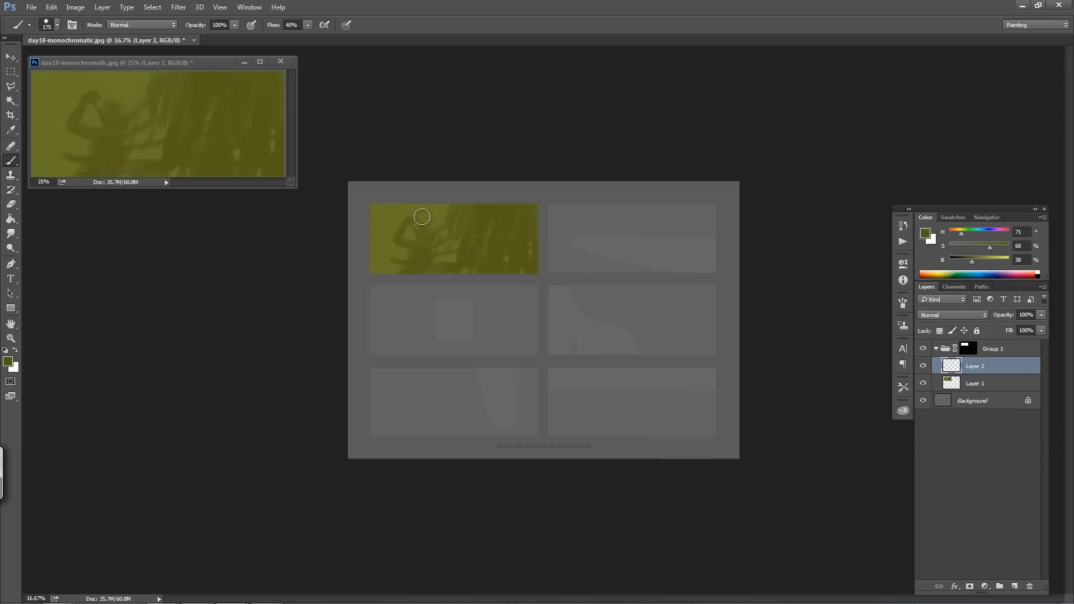
# Sample the panel's mid olive and lighten the foreground color to #94a640
pyautogui.press('alt')
pyautogui.keyDown('alt'); pyautogui.click(440, 217); pyautogui.keyUp('alt')
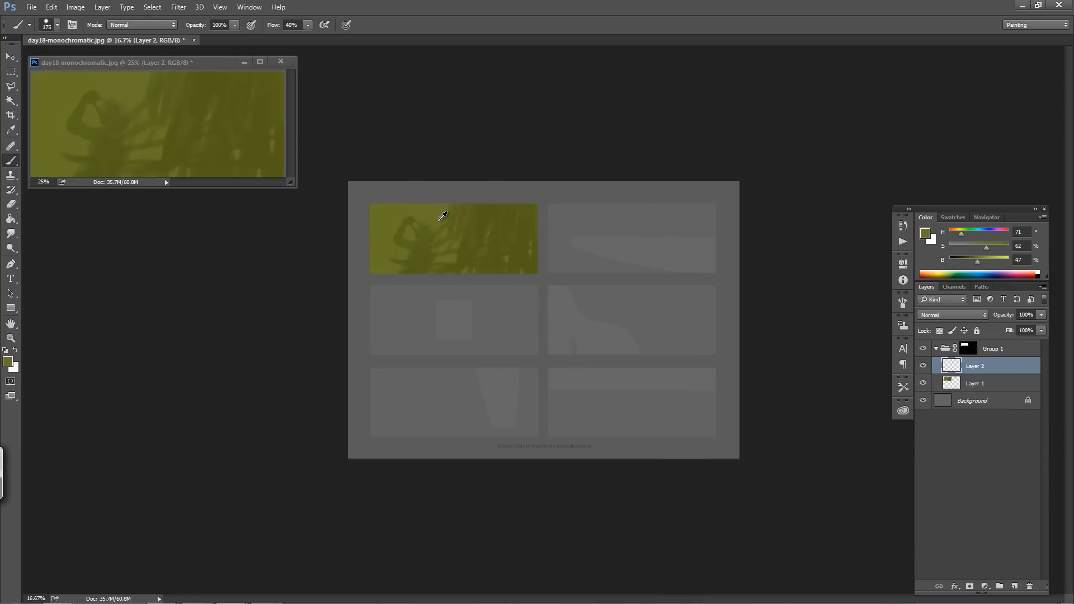
pyautogui.click(8, 361)
pyautogui.click(171, 420)
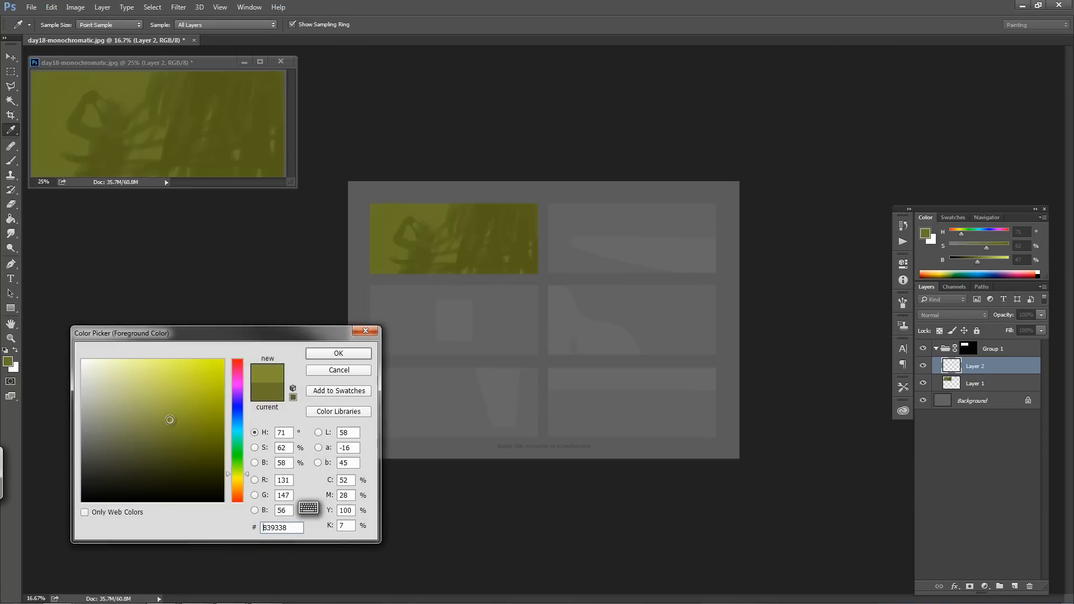
pyautogui.moveTo(170, 420)
pyautogui.mouseDown()
pyautogui.moveTo(169, 399)
pyautogui.moveTo(168, 409)
pyautogui.mouseUp()
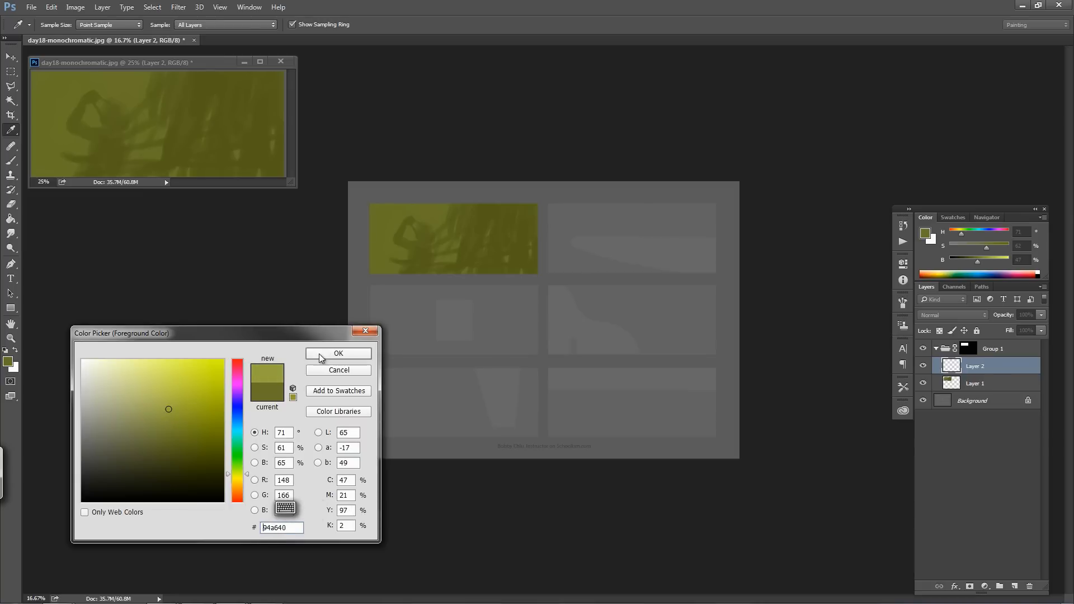
pyautogui.click(331, 353)
pyautogui.press('b')
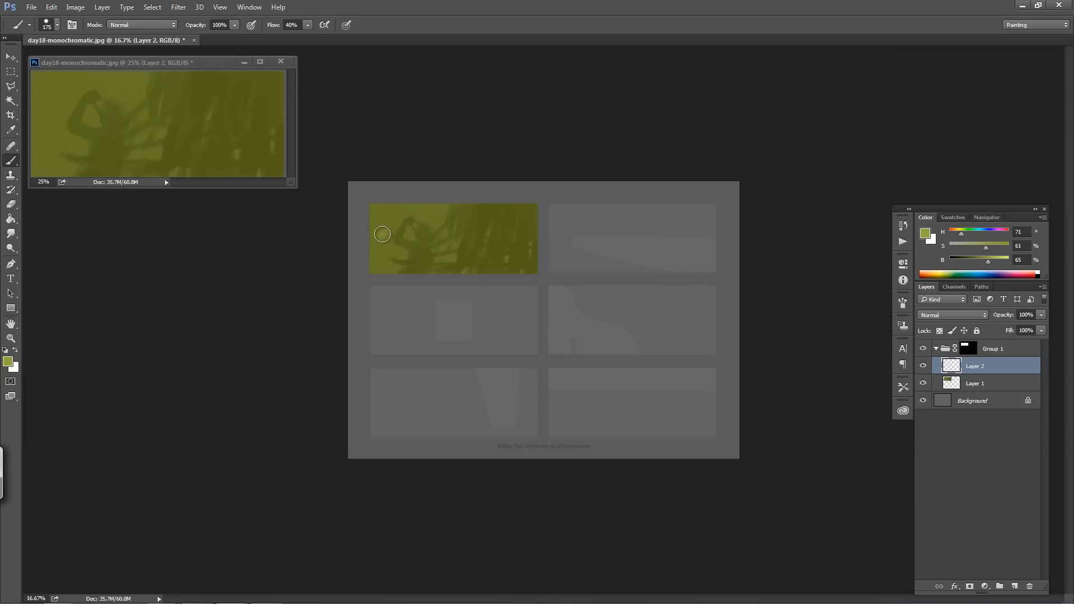
# Paint light olive patches behind and around the figure's raised arm, reducing the brush to 100 px for the smaller areas
pyautogui.click(387, 238)
pyautogui.moveTo(389, 238)
pyautogui.mouseDown()
pyautogui.moveTo(417, 228)
pyautogui.moveTo(406, 215)
pyautogui.moveTo(397, 221)
pyautogui.moveTo(414, 211)
pyautogui.moveTo(388, 209)
pyautogui.moveTo(414, 213)
pyautogui.mouseUp()
pyautogui.press('[')
pyautogui.press('[')
pyautogui.press('[')
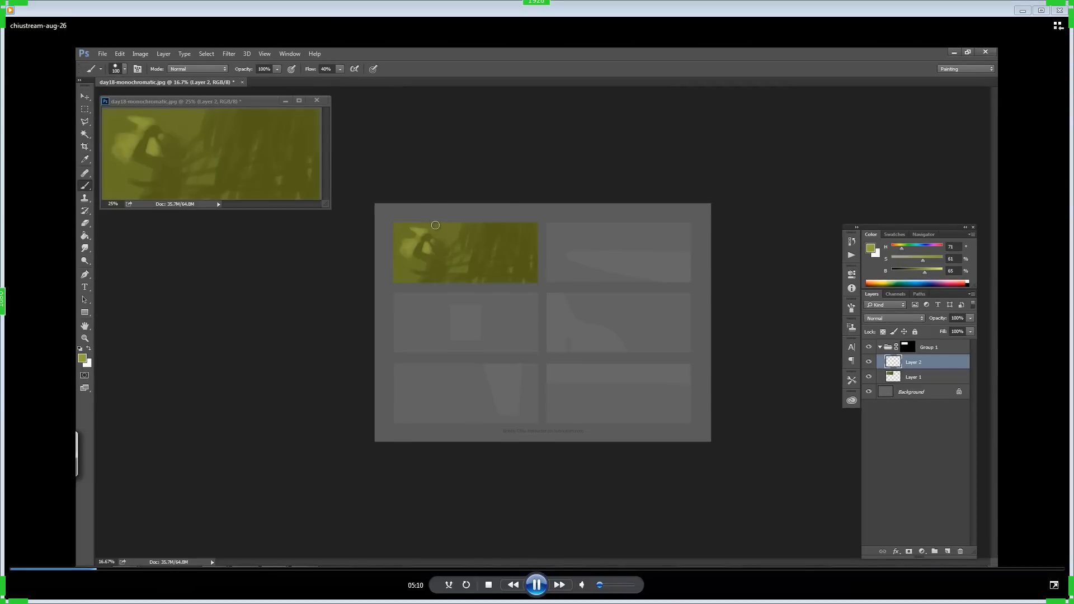
pyautogui.doubleClick(250, 428)
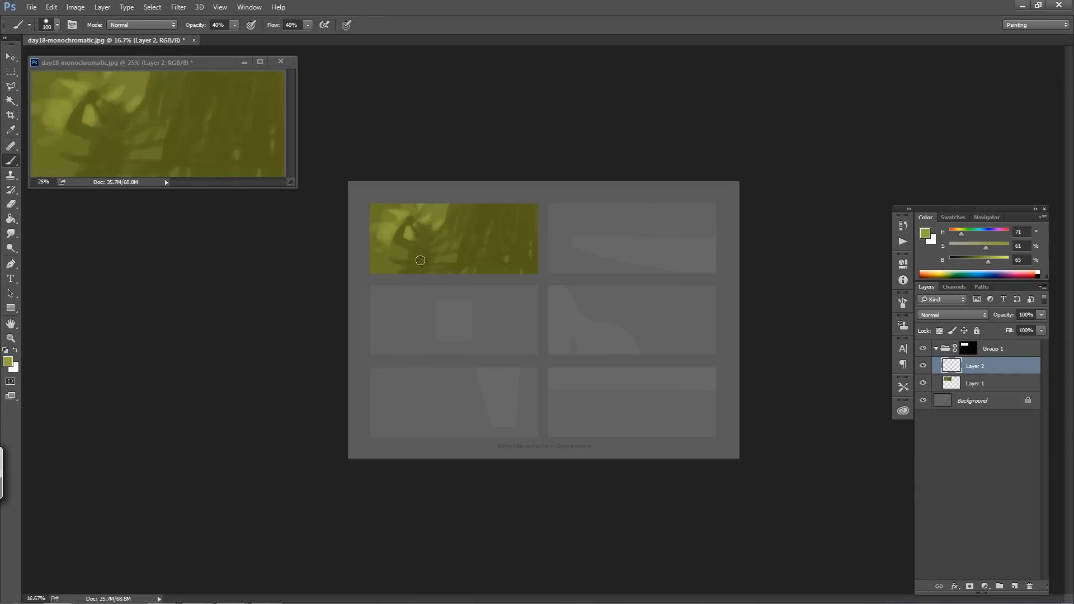
# Brush a translucent light olive haze over the figure's head and torso with a 200 px brush at 40% opacity
pyautogui.press(']')
pyautogui.press(']')
pyautogui.press(']')
pyautogui.press(']')
pyautogui.moveTo(414, 229)
pyautogui.mouseDown()
pyautogui.moveTo(431, 259)
pyautogui.moveTo(410, 248)
pyautogui.moveTo(398, 251)
pyautogui.moveTo(397, 266)
pyautogui.moveTo(404, 253)
pyautogui.moveTo(390, 253)
pyautogui.moveTo(427, 253)
pyautogui.moveTo(452, 230)
pyautogui.moveTo(445, 223)
pyautogui.moveTo(429, 239)
pyautogui.mouseUp()
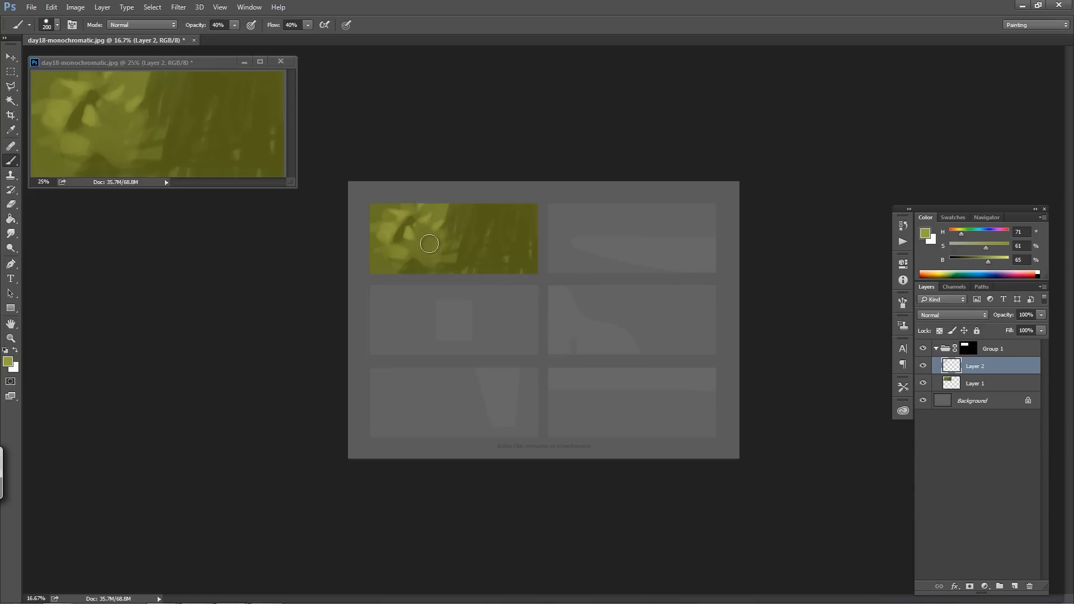
# Restore full brush opacity, reduce the brush to 80 px, and dab a small light accent beside the figure's body
pyautogui.press('[')
pyautogui.press('[')
pyautogui.press('[')
pyautogui.press('0')
pyautogui.press('[')
pyautogui.press('[')
pyautogui.moveTo(408, 250); pyautogui.dragTo(409, 251)
# Sample the mid olive from the panel's upper-left area and switch to the irregular textured brush preset that ends the preset list
pyautogui.keyDown('alt'); pyautogui.click(381, 214); pyautogui.keyUp('alt')
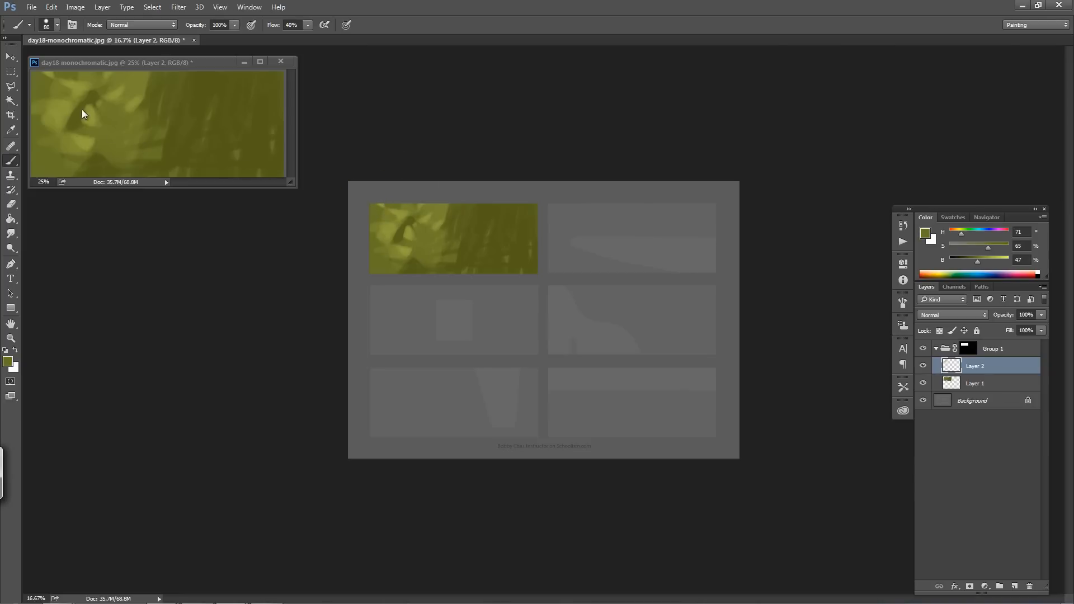
pyautogui.click(57, 24)
pyautogui.click(113, 277)
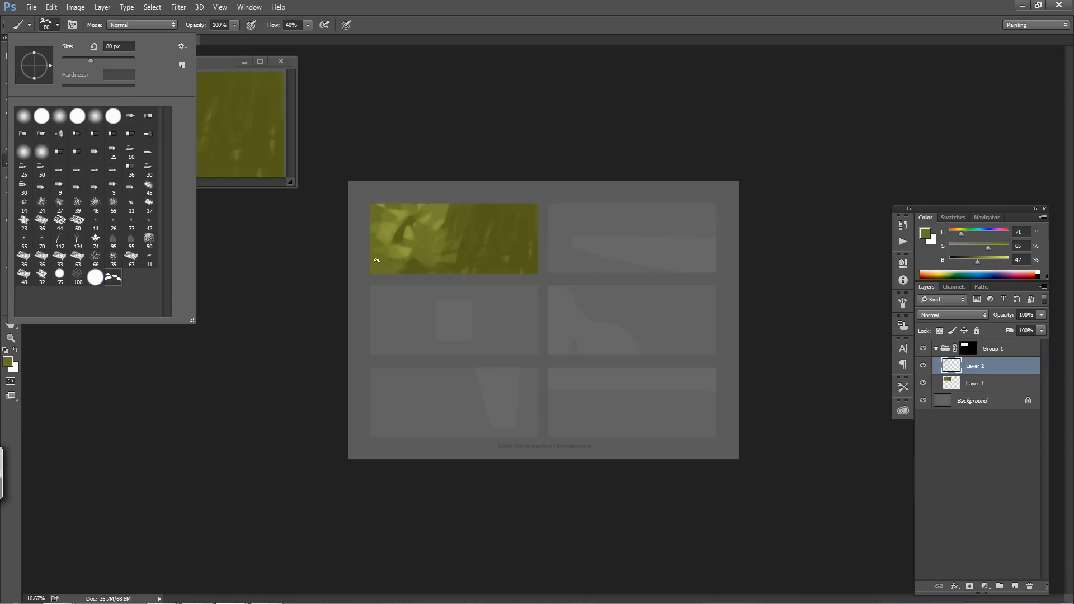
# Check the painting without Layer 2, lower Layer 2's opacity to 48%, and create a new layer above it
pyautogui.click(442, 146)
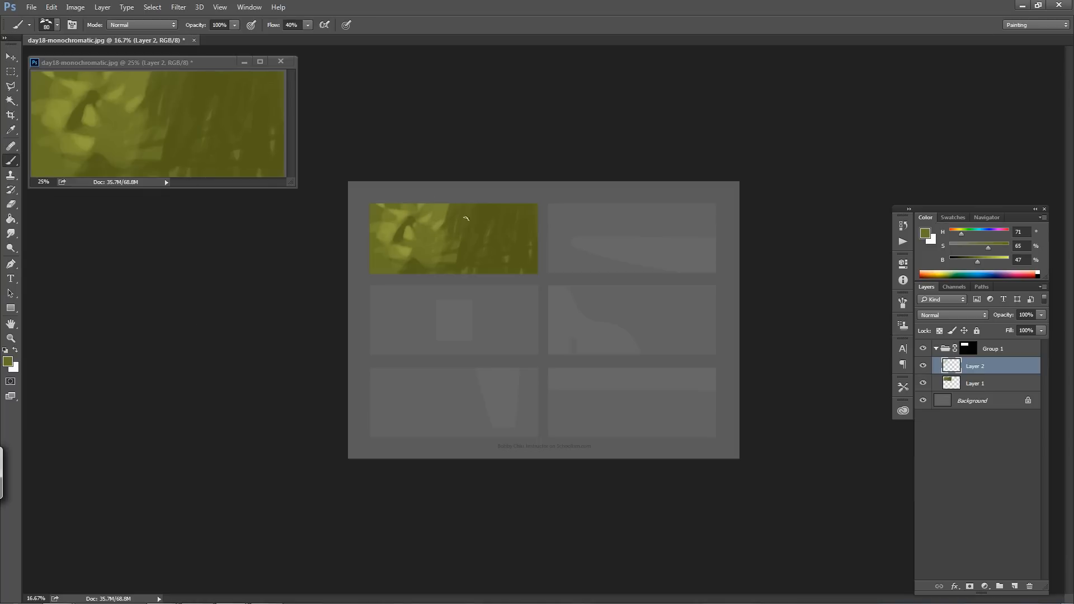
pyautogui.click(923, 366)
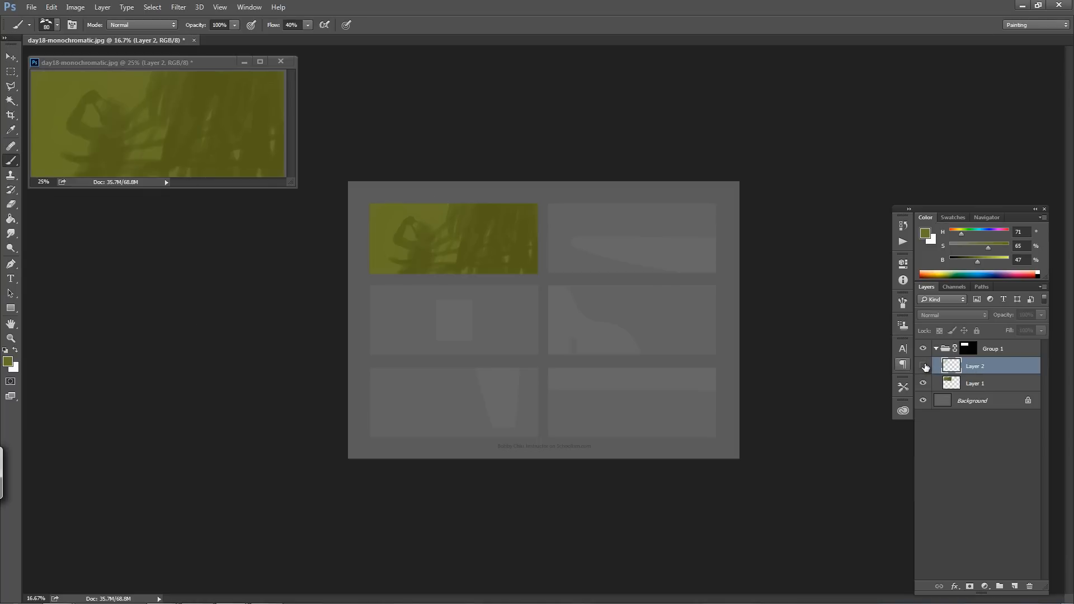
pyautogui.click(923, 365)
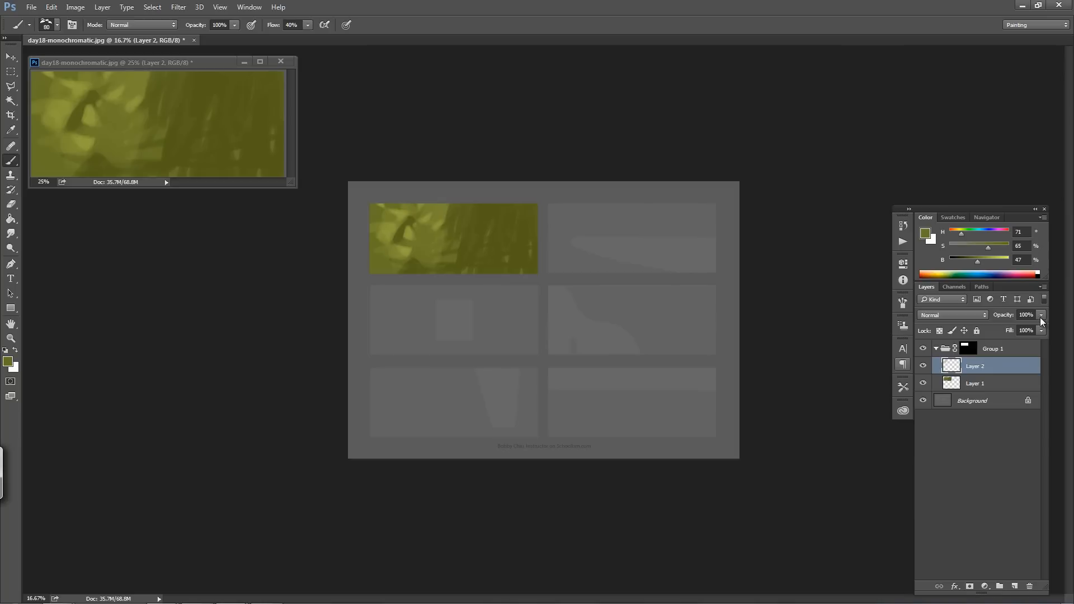
pyautogui.click(1041, 316)
pyautogui.click(1014, 587)
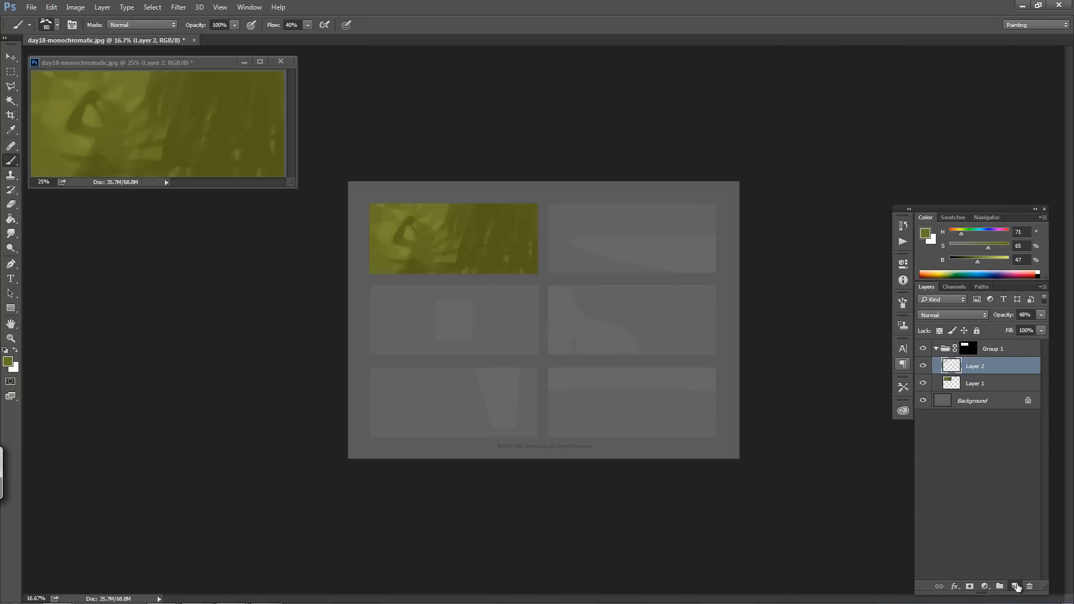
pyautogui.click(1014, 586)
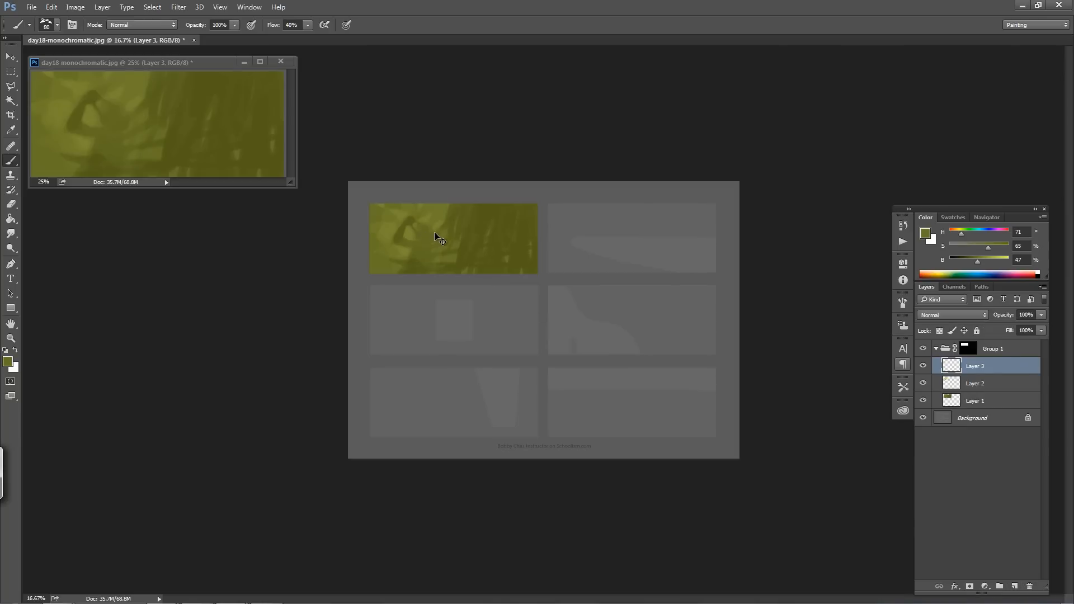
# Enlarge the brush to 200 px, sample the olive beside the figure's arm, and lighten the foreground color to H 70, S 62, B 78
pyautogui.hotkey('ctrl', '+')
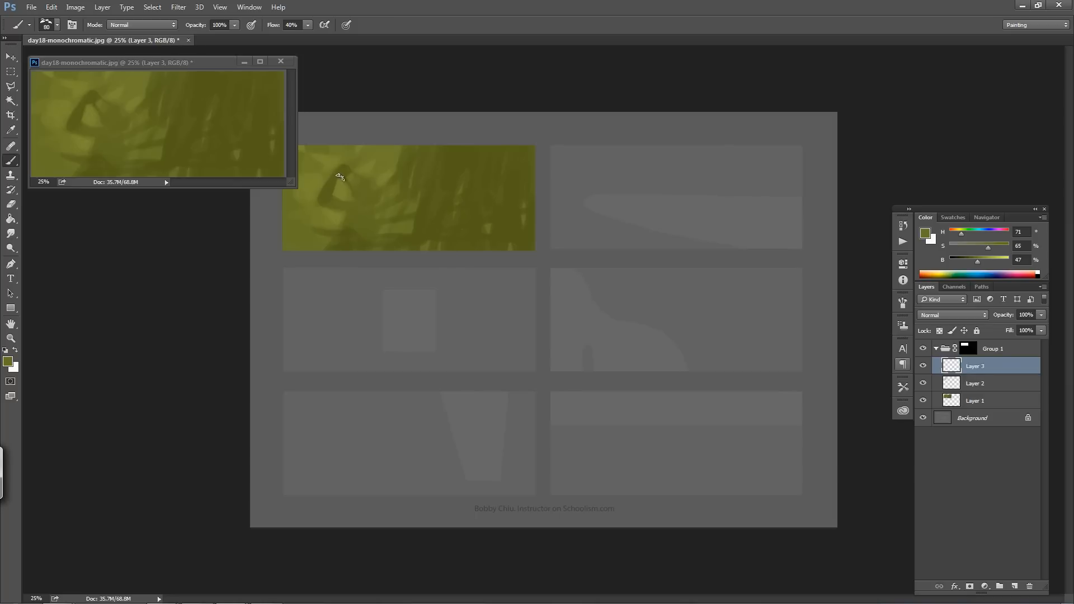
pyautogui.press(']')
pyautogui.press(']')
pyautogui.press(']')
pyautogui.press(']')
pyautogui.press(']')
pyautogui.press(']')
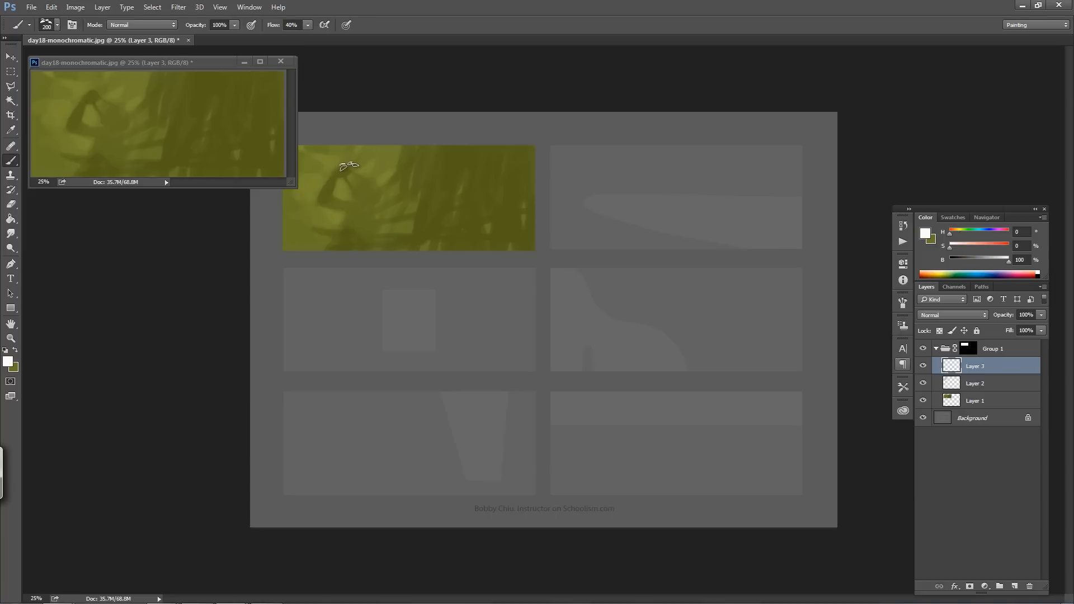
pyautogui.keyDown('alt'); pyautogui.click(346, 183); pyautogui.keyUp('alt')
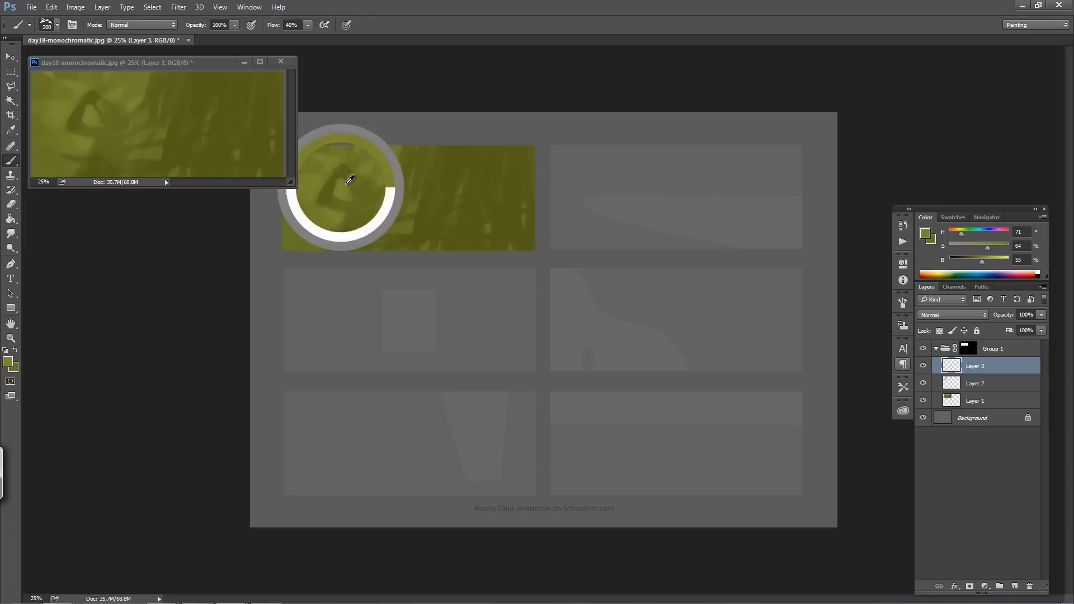
pyautogui.click(8, 361)
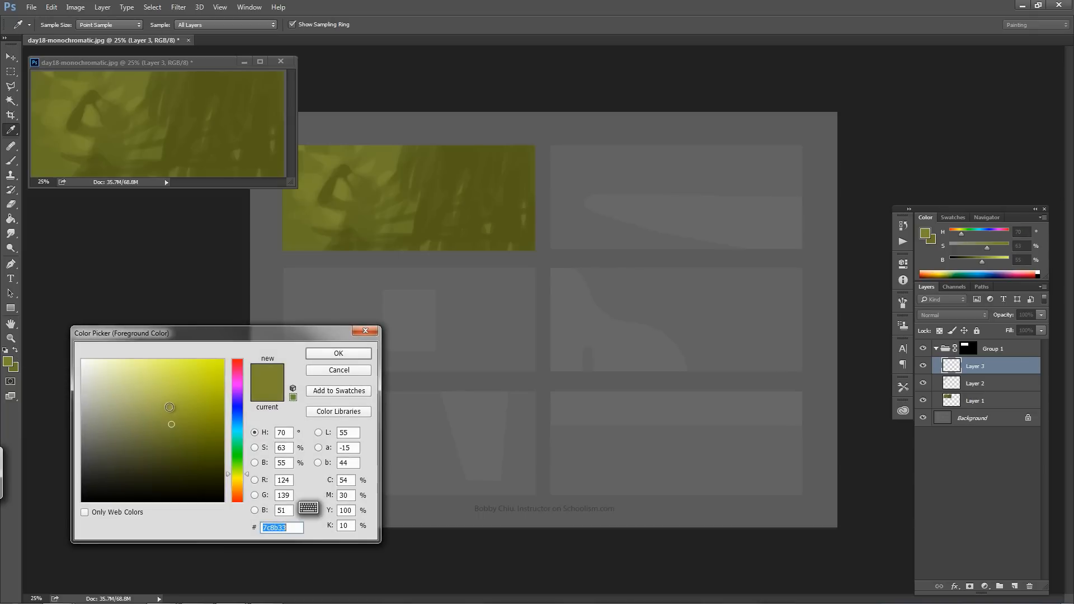
pyautogui.moveTo(171, 408); pyautogui.dragTo(171, 400)
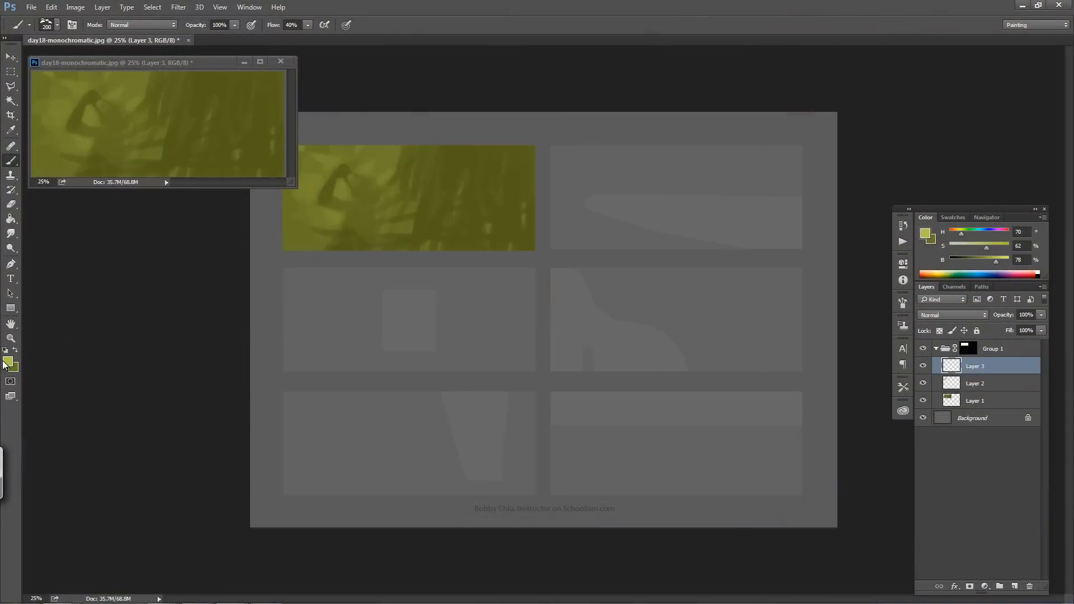
# Paint mottled mid-olive texture around the figure with the textured brush and add dark olive leafy texture along the panel's left and upper areas at 90 px
pyautogui.click(16, 351)
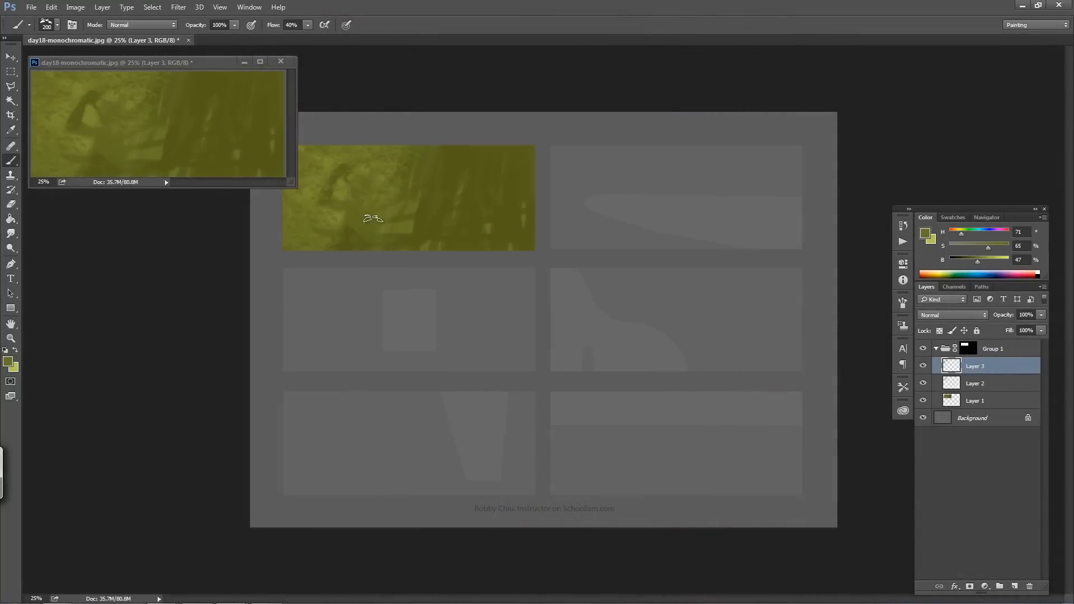
pyautogui.moveTo(373, 219)
pyautogui.mouseDown()
pyautogui.moveTo(402, 212)
pyautogui.moveTo(400, 241)
pyautogui.moveTo(379, 221)
pyautogui.mouseUp()
pyautogui.click(57, 26)
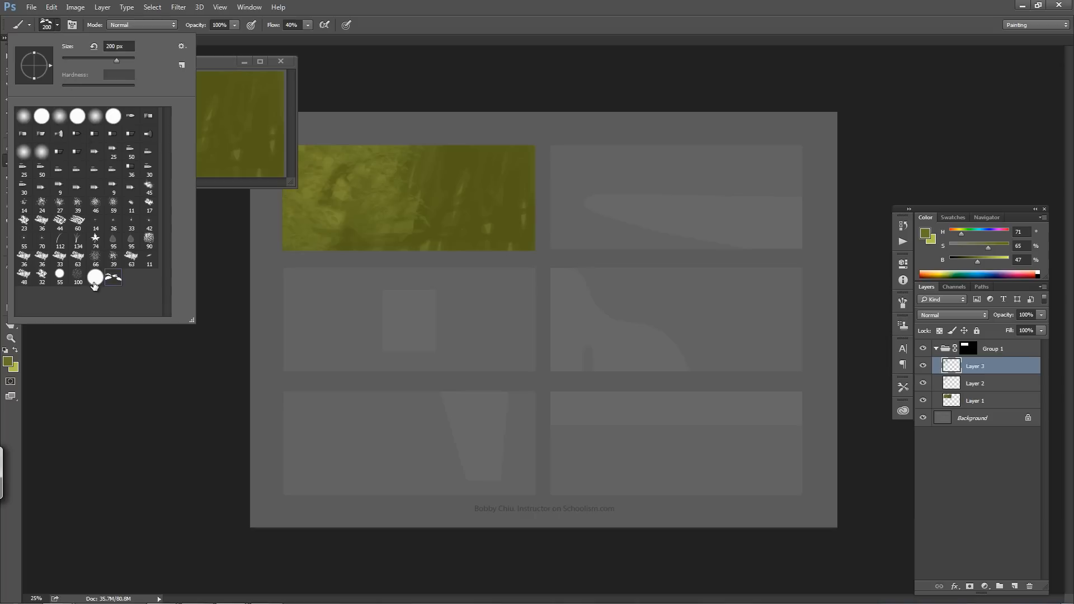
pyautogui.click(77, 116)
pyautogui.click(226, 267)
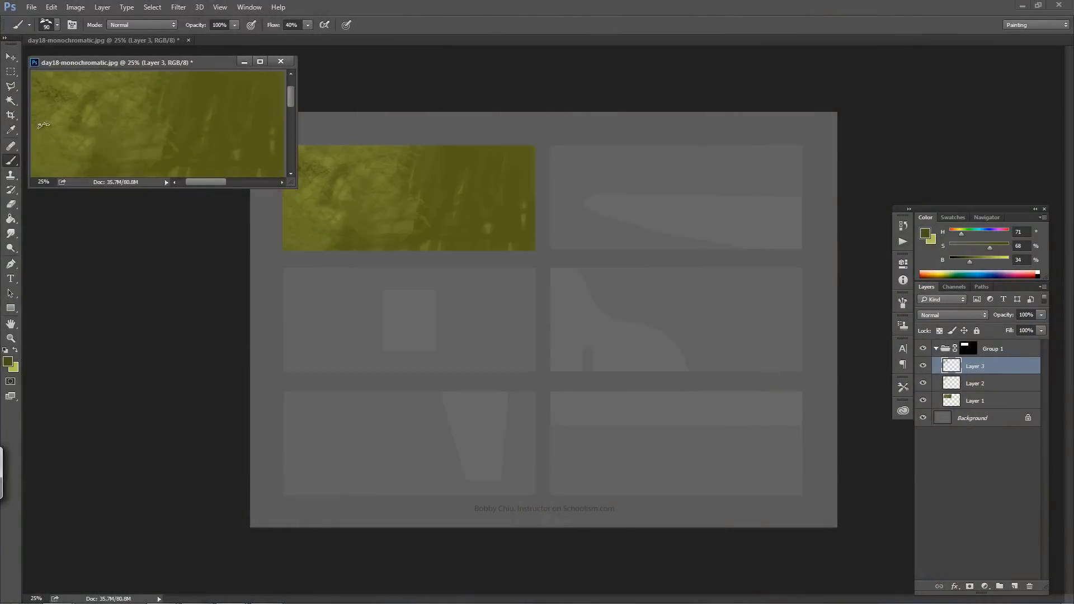
pyautogui.moveTo(43, 126)
pyautogui.mouseDown()
pyautogui.moveTo(73, 161)
pyautogui.moveTo(44, 155)
pyautogui.moveTo(78, 173)
pyautogui.moveTo(52, 139)
pyautogui.moveTo(94, 167)
pyautogui.moveTo(36, 135)
pyautogui.moveTo(35, 169)
pyautogui.moveTo(127, 76)
pyautogui.moveTo(88, 85)
pyautogui.moveTo(62, 72)
pyautogui.moveTo(158, 88)
pyautogui.moveTo(147, 83)
pyautogui.moveTo(165, 78)
pyautogui.moveTo(109, 72)
pyautogui.moveTo(112, 108)
pyautogui.moveTo(128, 103)
pyautogui.moveTo(133, 82)
pyautogui.moveTo(157, 89)
pyautogui.mouseUp()
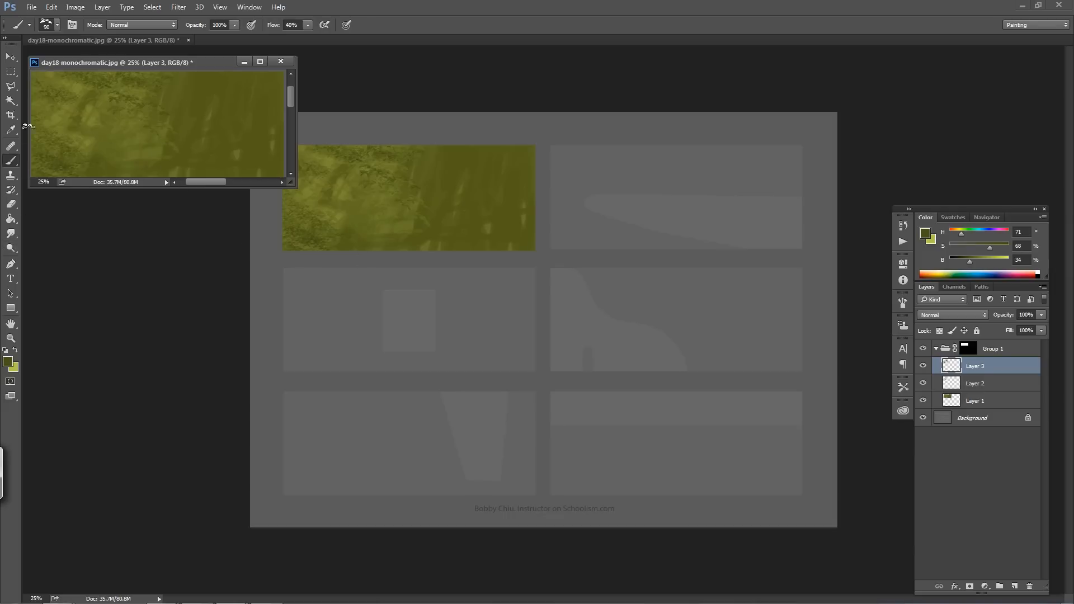
# Switch to the hard round brush at 50 px with 20% flow and try a dark olive stroke near the panel's upper-left foliage
pyautogui.click(56, 24)
pyautogui.click(113, 117)
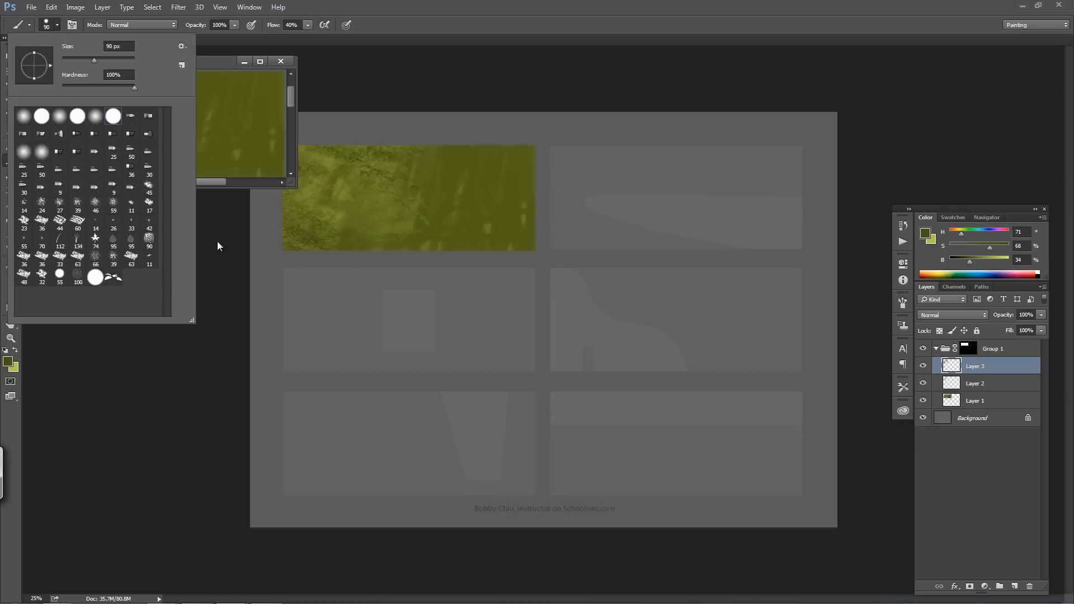
pyautogui.click(217, 241)
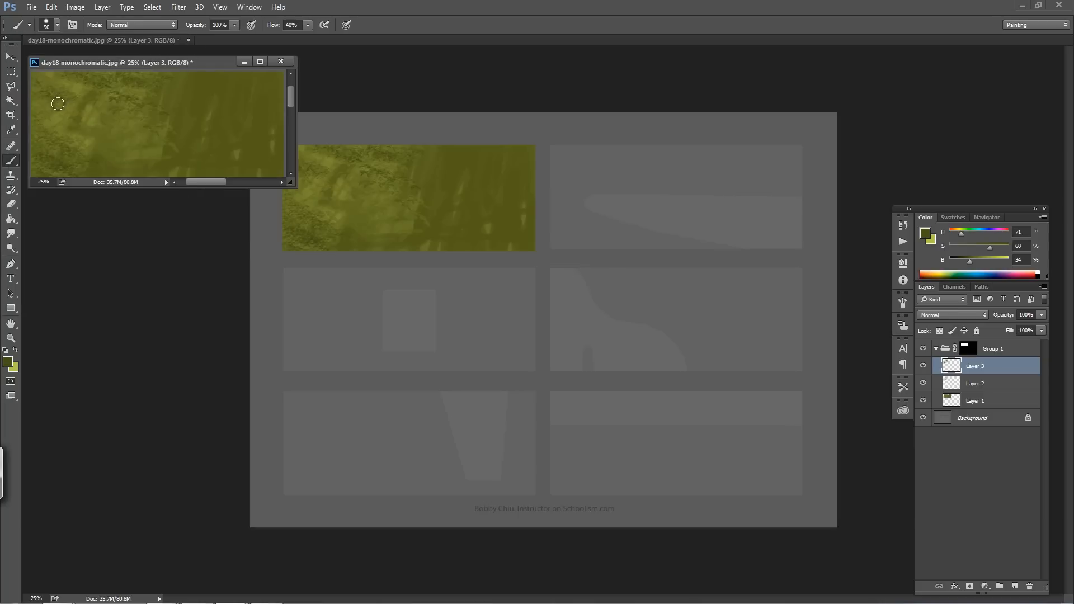
pyautogui.press('[')
pyautogui.press('[')
pyautogui.press('[')
pyautogui.moveTo(56, 109); pyautogui.dragTo(60, 90)
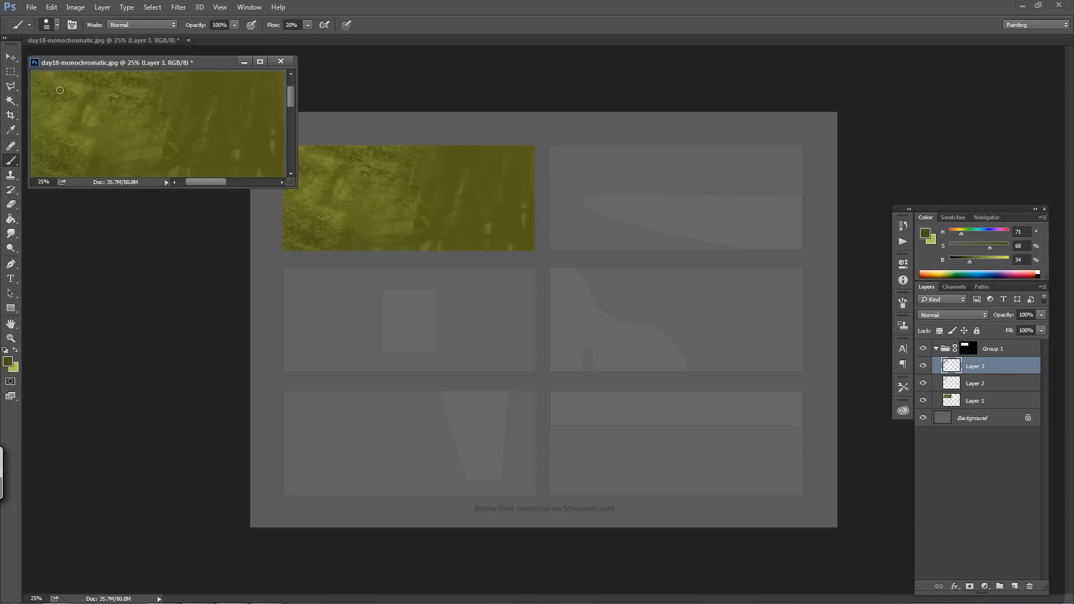
# Enable Shape Dynamics with the brush size controlled by Pen Pressure, and disable Transfer
pyautogui.click(72, 25)
pyautogui.click(695, 333)
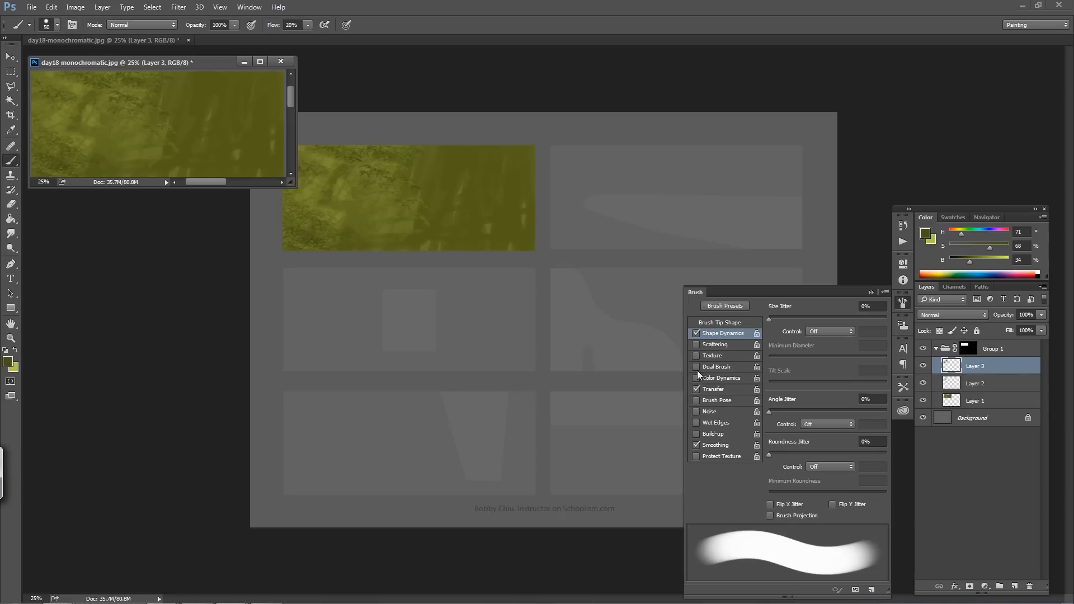
pyautogui.click(697, 389)
pyautogui.click(830, 331)
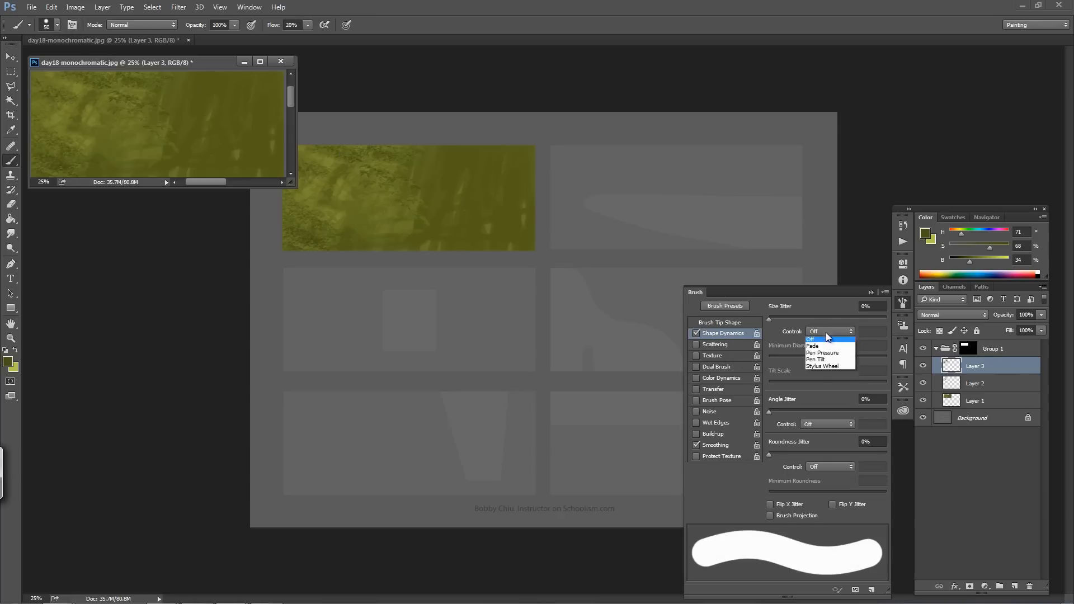
pyautogui.click(826, 351)
pyautogui.click(871, 292)
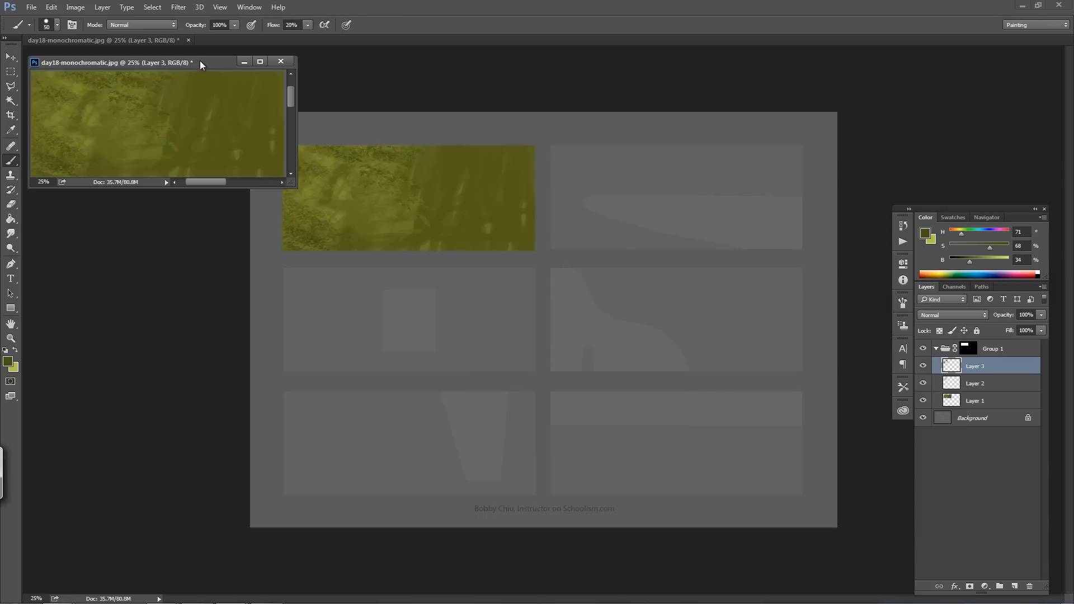
# Move the floating reference view off the first panel and paint thin dark branches through the foliage along the panel's left side
pyautogui.moveTo(200, 60); pyautogui.dragTo(223, 314)
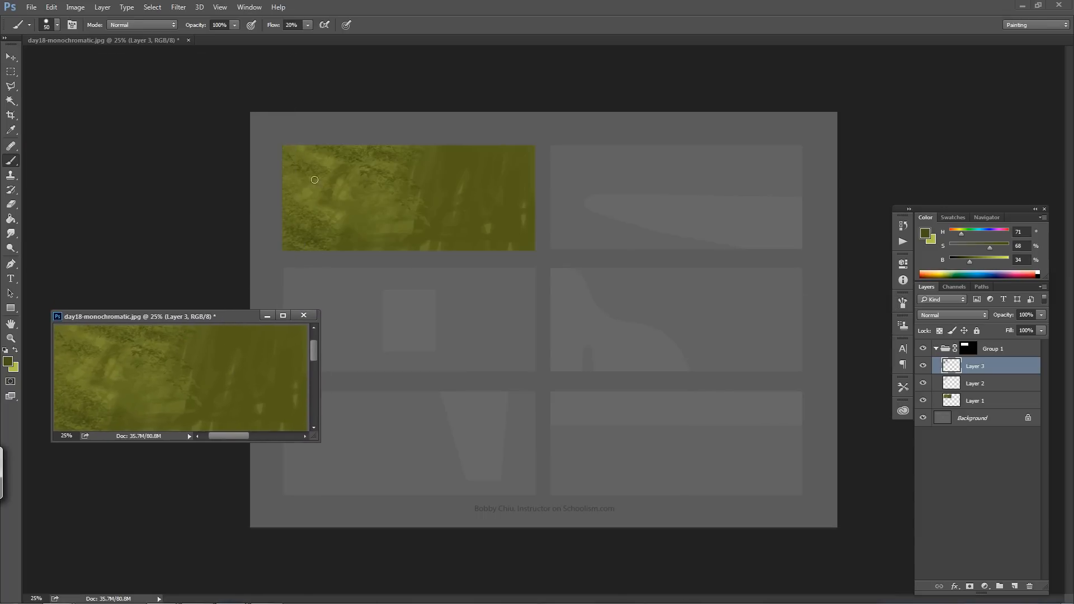
pyautogui.moveTo(314, 180)
pyautogui.mouseDown()
pyautogui.moveTo(305, 189)
pyautogui.moveTo(322, 173)
pyautogui.mouseUp()
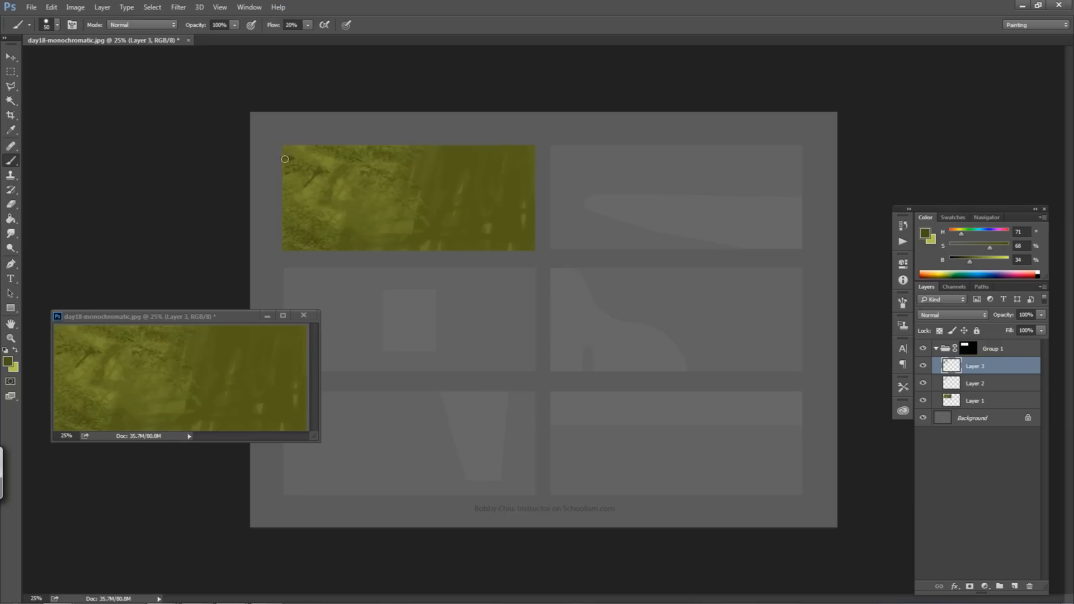
pyautogui.moveTo(285, 159)
pyautogui.mouseDown()
pyautogui.moveTo(298, 162)
pyautogui.moveTo(282, 159)
pyautogui.moveTo(296, 178)
pyautogui.moveTo(284, 199)
pyautogui.moveTo(292, 172)
pyautogui.moveTo(281, 179)
pyautogui.mouseUp()
pyautogui.moveTo(293, 222)
pyautogui.mouseDown()
pyautogui.moveTo(284, 233)
pyautogui.moveTo(304, 219)
pyautogui.moveTo(297, 210)
pyautogui.moveTo(288, 219)
pyautogui.moveTo(323, 230)
pyautogui.mouseUp()
# Compare the panel with and without Layer 3, and lower Layer 3's opacity to 44%
pyautogui.click(924, 366)
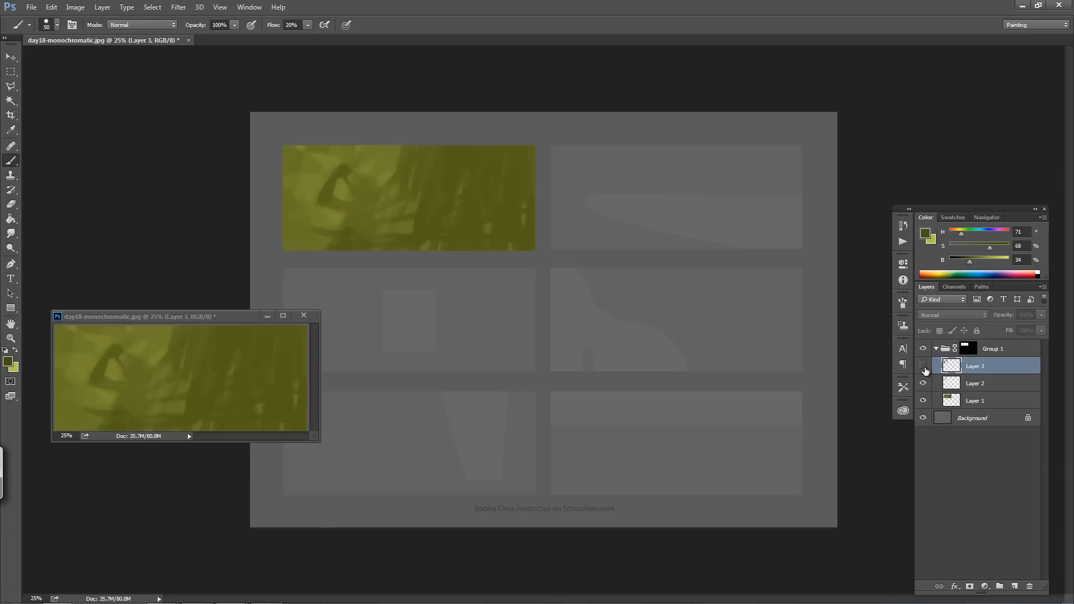
pyautogui.click(923, 366)
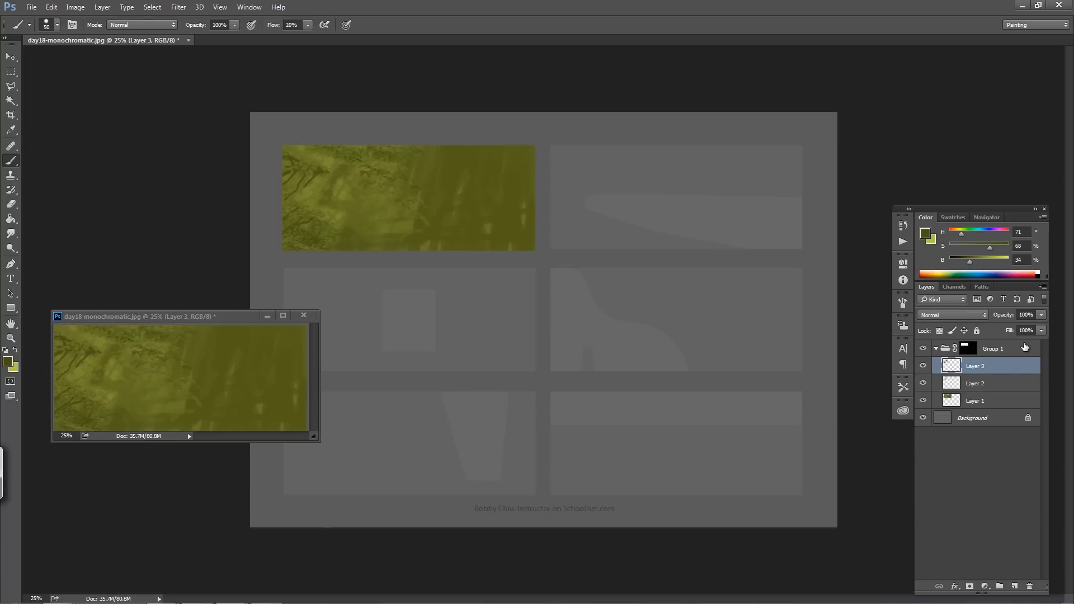
pyautogui.click(1041, 330)
pyautogui.moveTo(1014, 330); pyautogui.dragTo(1003, 330)
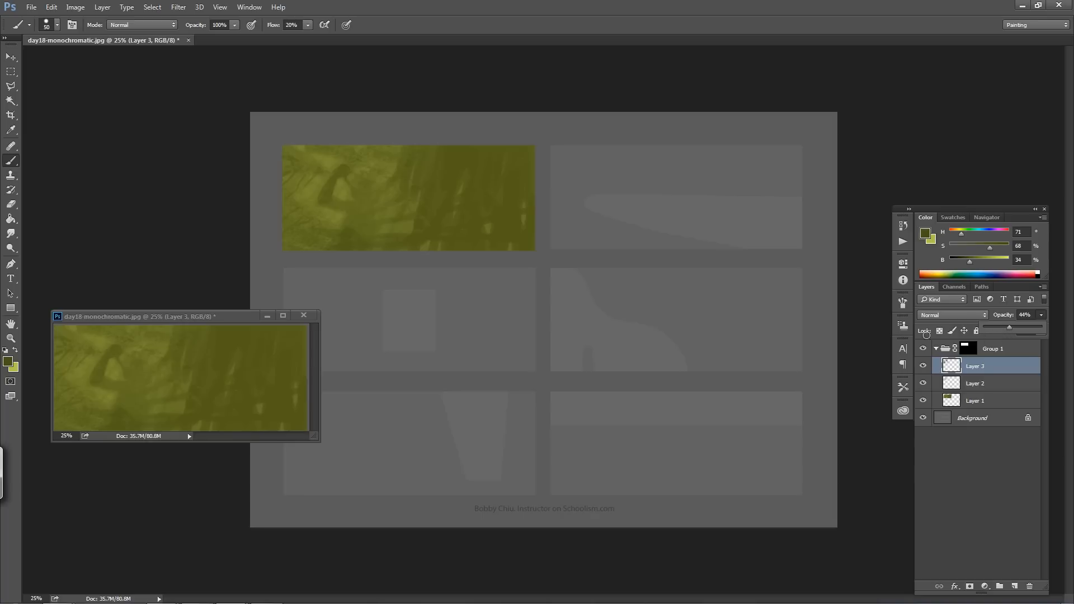
# Make the light olive the foreground color, merge Layer 3 into Layer 2, and create a new layer on top
pyautogui.click(16, 353)
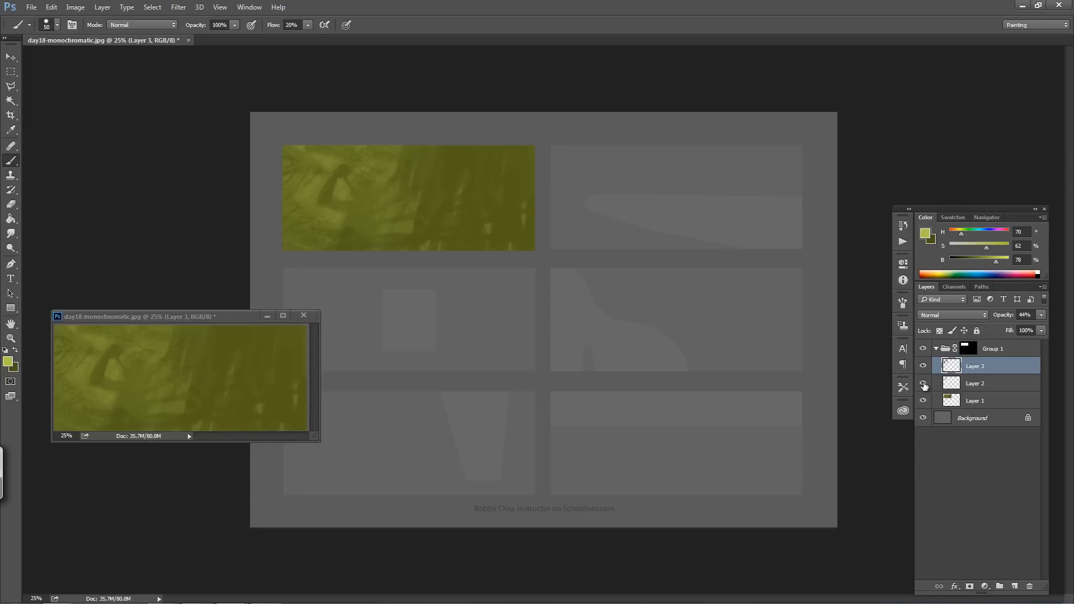
pyautogui.click(923, 384)
pyautogui.click(923, 383)
pyautogui.press('Delete')
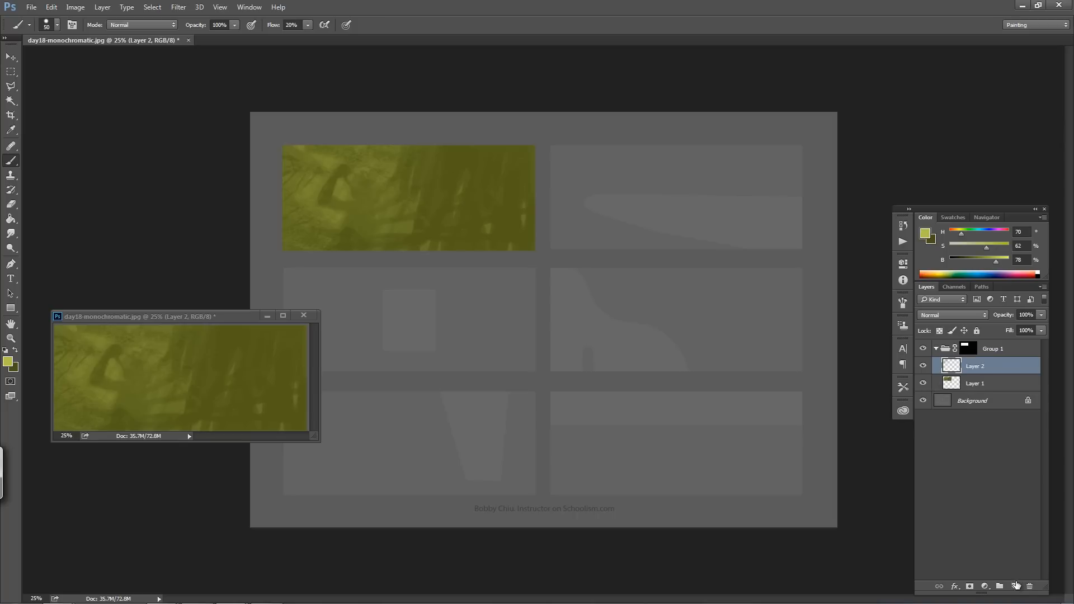
pyautogui.click(1015, 586)
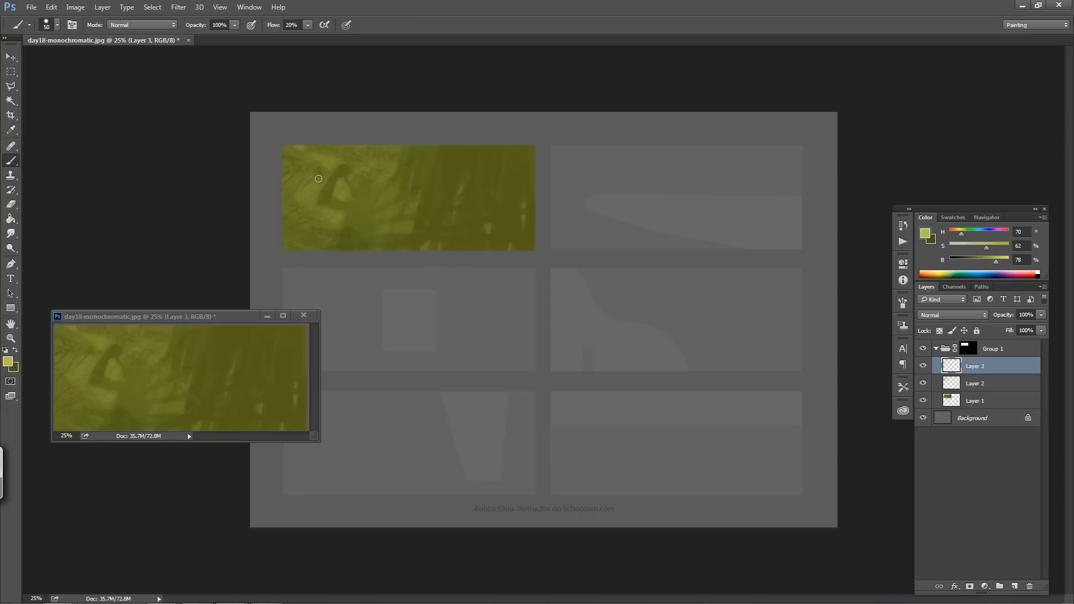
# Paint small light olive leaf-shaped patches left of the figure, above the raised arm, and along the panel's top edge, undoing one stroke
pyautogui.moveTo(317, 181); pyautogui.dragTo(306, 198)
pyautogui.moveTo(333, 166)
pyautogui.mouseDown()
pyautogui.moveTo(313, 155)
pyautogui.moveTo(323, 157)
pyautogui.mouseUp()
pyautogui.hotkey('ctrl', 'z')
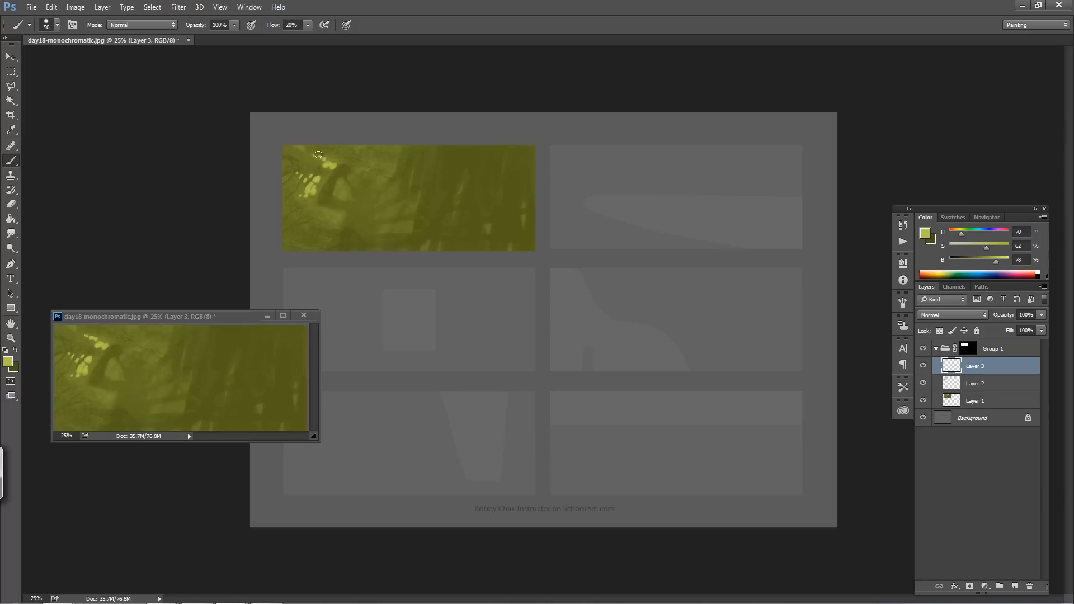
pyautogui.moveTo(322, 154); pyautogui.dragTo(337, 163)
pyautogui.moveTo(296, 146)
pyautogui.mouseDown()
pyautogui.moveTo(357, 147)
pyautogui.moveTo(345, 147)
pyautogui.mouseUp()
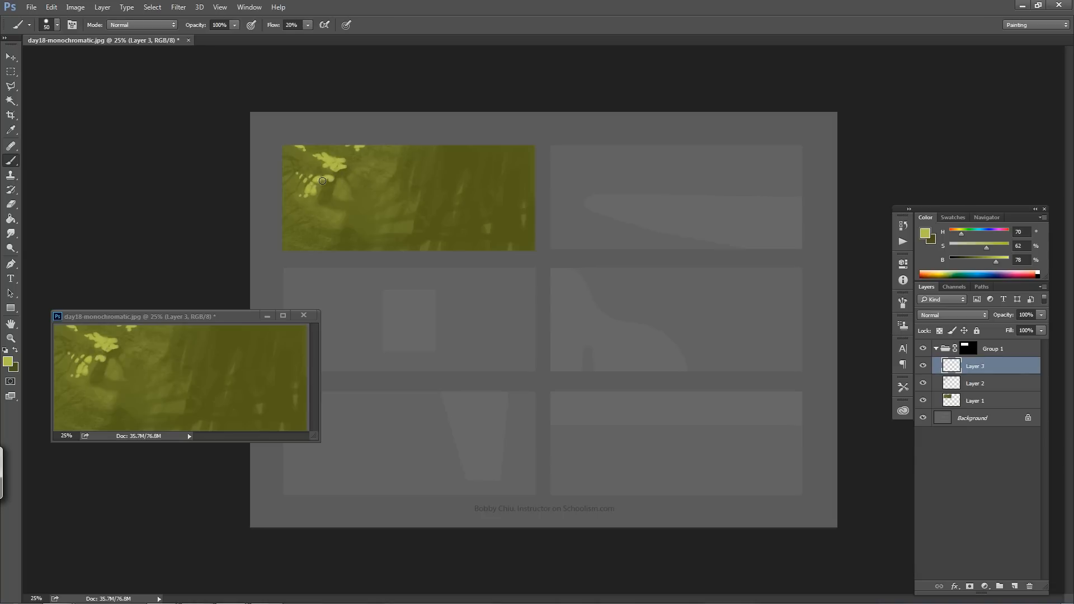
# Paint dappled light olive patches across the figure's raised arm, head, and upper body, undoing a misplaced stroke
pyautogui.moveTo(327, 185)
pyautogui.mouseDown()
pyautogui.moveTo(322, 193)
pyautogui.moveTo(350, 190)
pyautogui.moveTo(357, 168)
pyautogui.mouseUp()
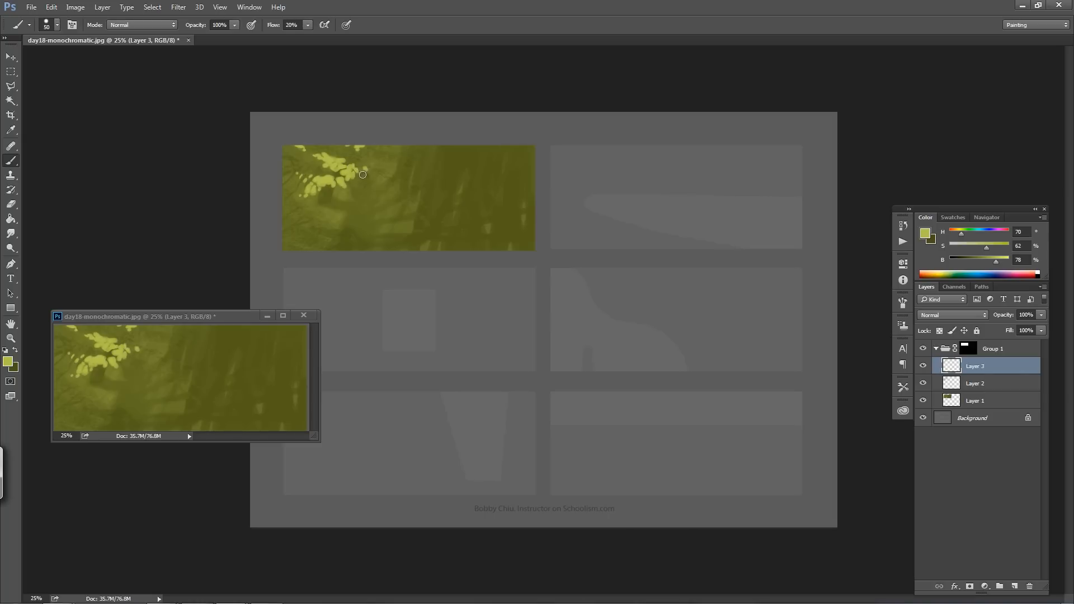
pyautogui.moveTo(348, 181); pyautogui.dragTo(345, 185)
pyautogui.moveTo(347, 192); pyautogui.dragTo(320, 203)
pyautogui.hotkey('ctrl', 'alt', 'z')
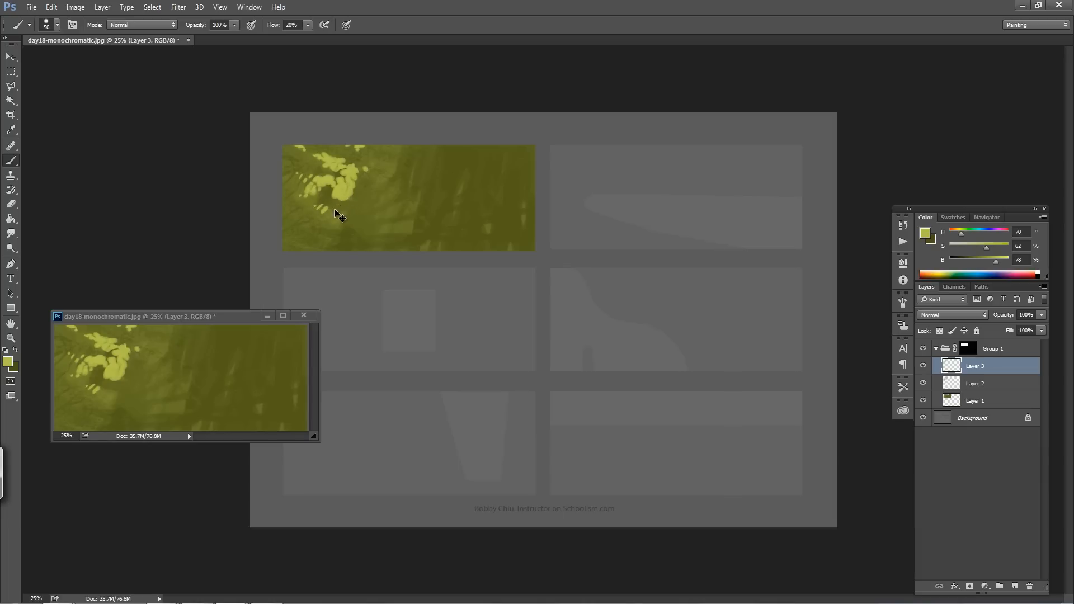
pyautogui.moveTo(338, 204)
pyautogui.mouseDown()
pyautogui.moveTo(361, 206)
pyautogui.moveTo(343, 217)
pyautogui.mouseUp()
# Check the panel with the light patches hidden, and set the foreground color to a brighter yellow-green with saturation 59% and brightness 88%
pyautogui.click(923, 366)
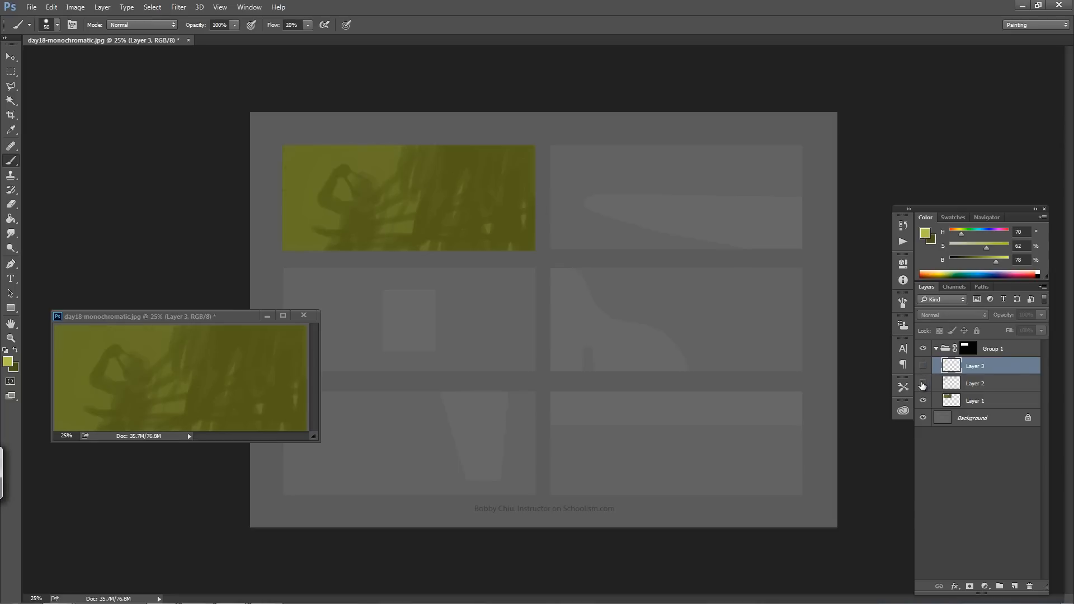
pyautogui.click(923, 371)
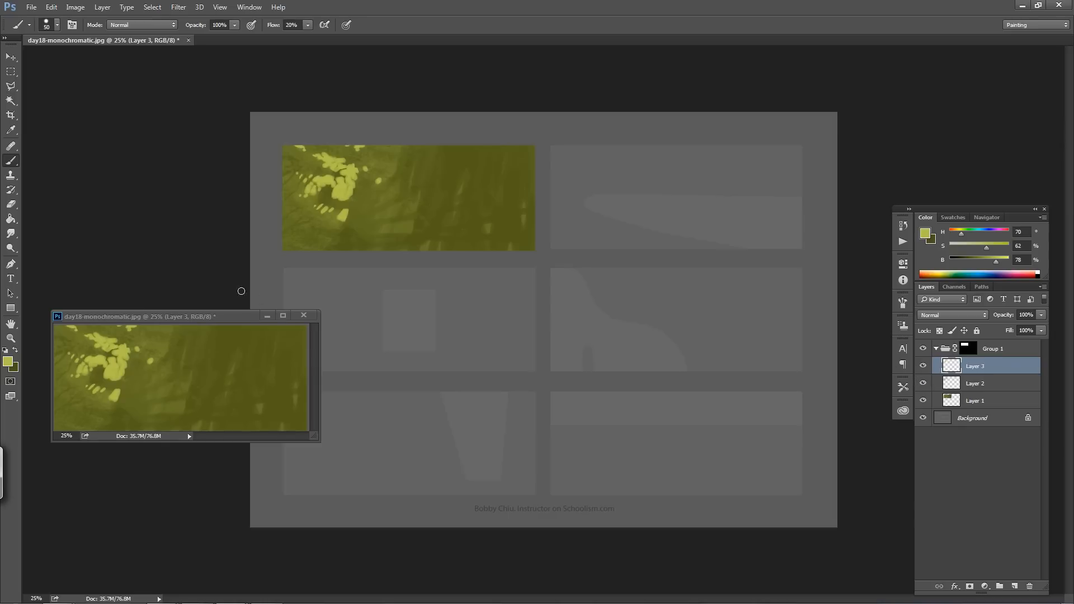
pyautogui.click(8, 362)
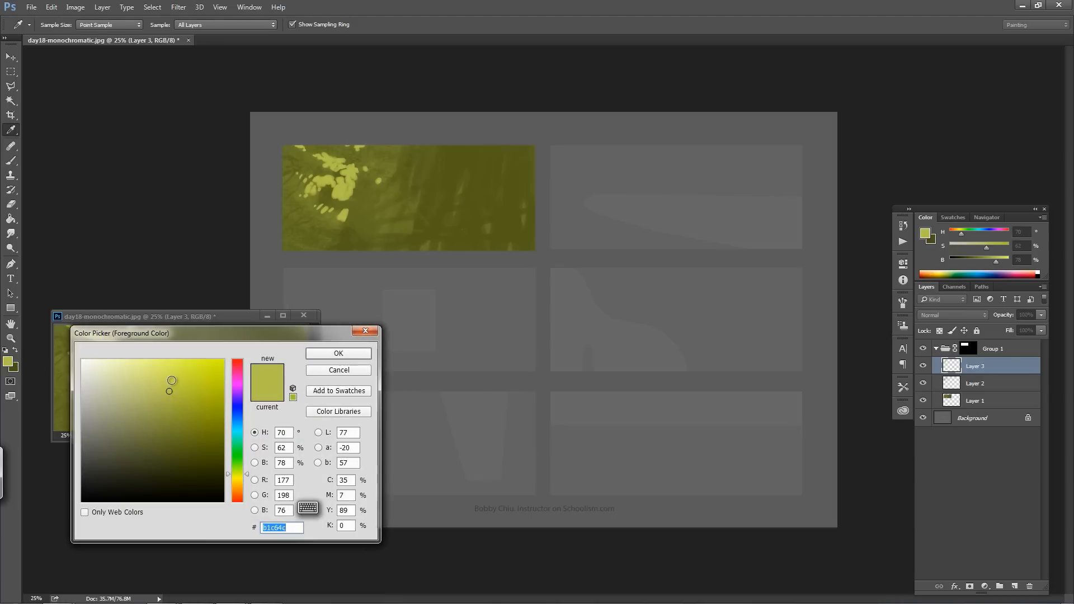
pyautogui.click(166, 377)
pyautogui.moveTo(167, 377); pyautogui.dragTo(165, 376)
pyautogui.click(332, 358)
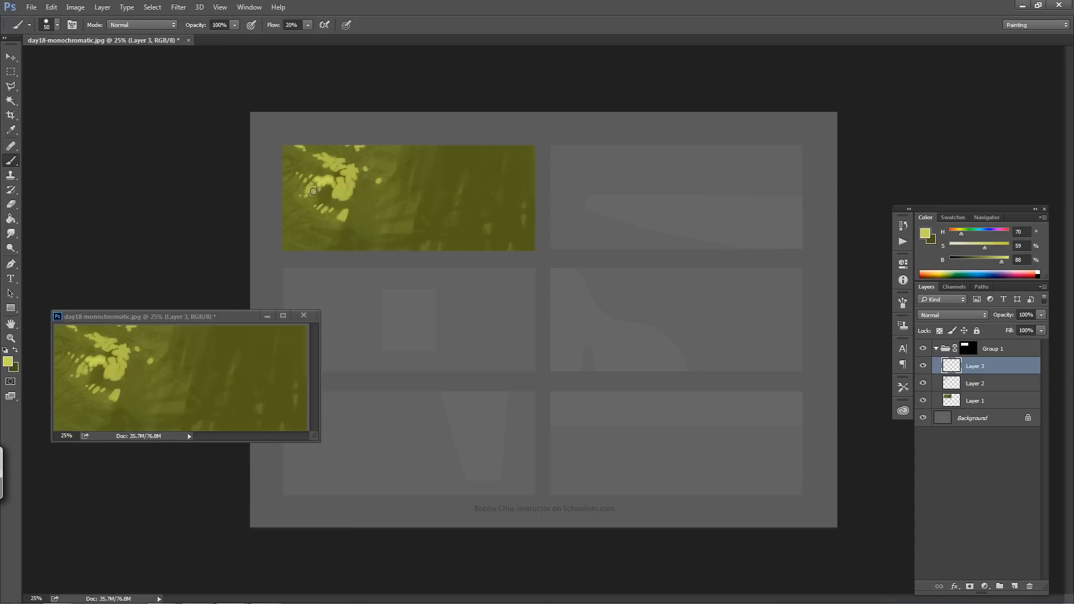
# Paint brighter yellow-green accents over the light patches around the figure's raised arm, head, and upper body
pyautogui.moveTo(311, 190); pyautogui.dragTo(306, 194)
pyautogui.click(313, 188)
pyautogui.moveTo(329, 162); pyautogui.dragTo(335, 160)
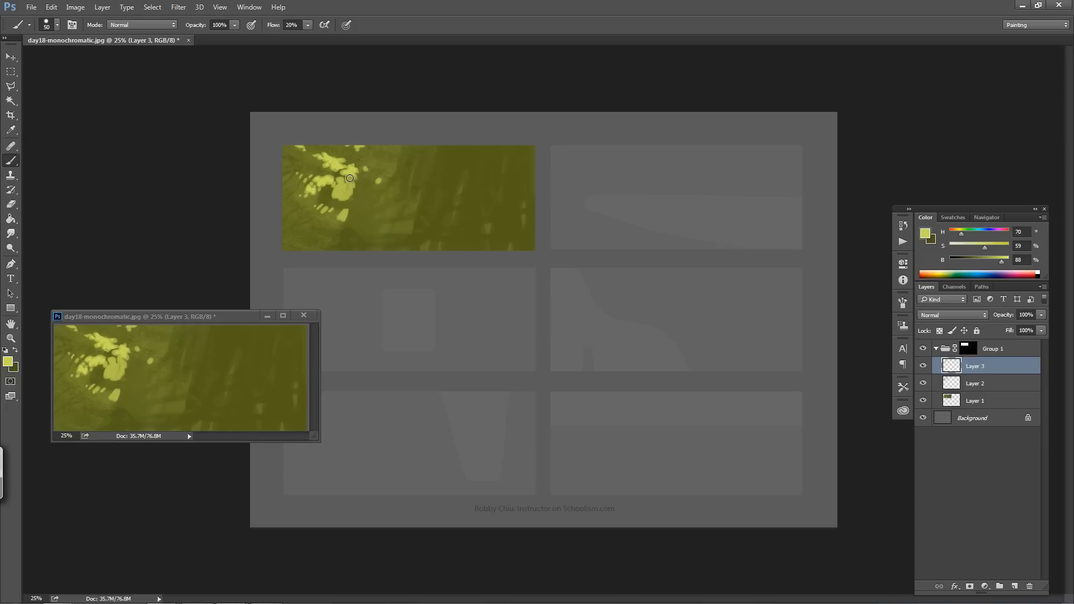
pyautogui.moveTo(349, 188); pyautogui.dragTo(339, 190)
pyautogui.moveTo(345, 211); pyautogui.dragTo(343, 214)
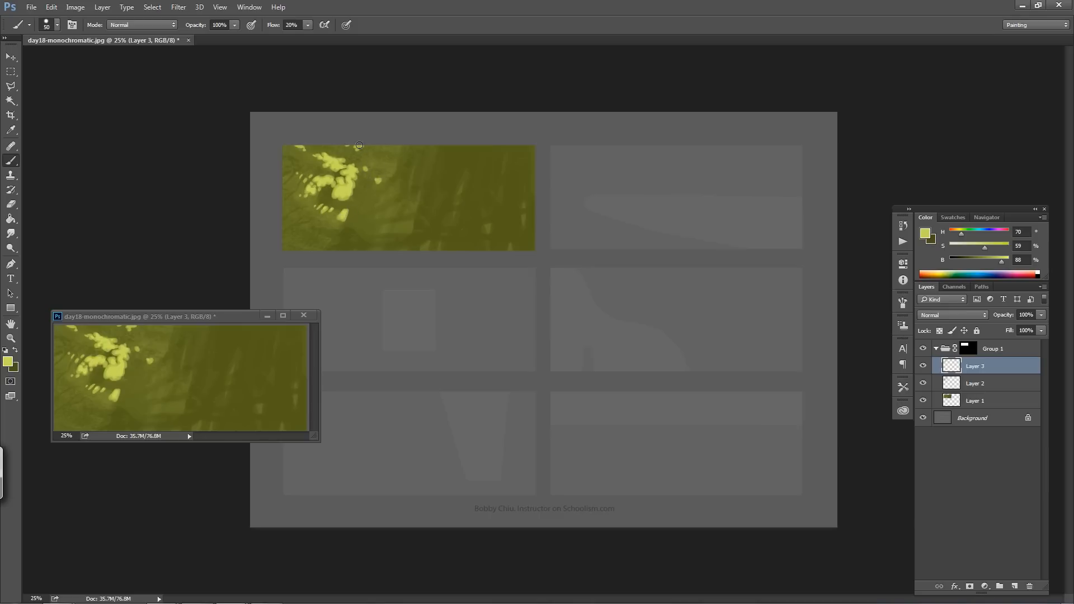
# Paint a soft yellow-green glow around the light patches with a 250 px brush at 20% opacity
pyautogui.press(']')
pyautogui.press(']')
pyautogui.press(']')
pyautogui.press(']')
pyautogui.press(']')
pyautogui.press('[')
pyautogui.press('[')
pyautogui.press('2')
pyautogui.moveTo(323, 155)
pyautogui.mouseDown()
pyautogui.moveTo(330, 160)
pyautogui.moveTo(350, 187)
pyautogui.mouseUp()
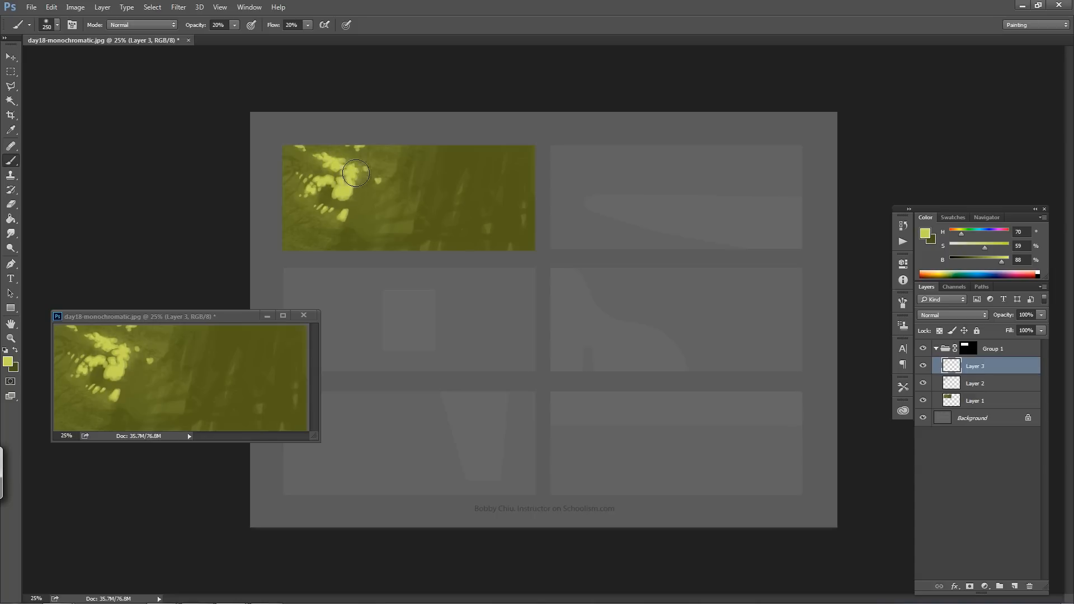
pyautogui.moveTo(357, 149); pyautogui.dragTo(379, 189)
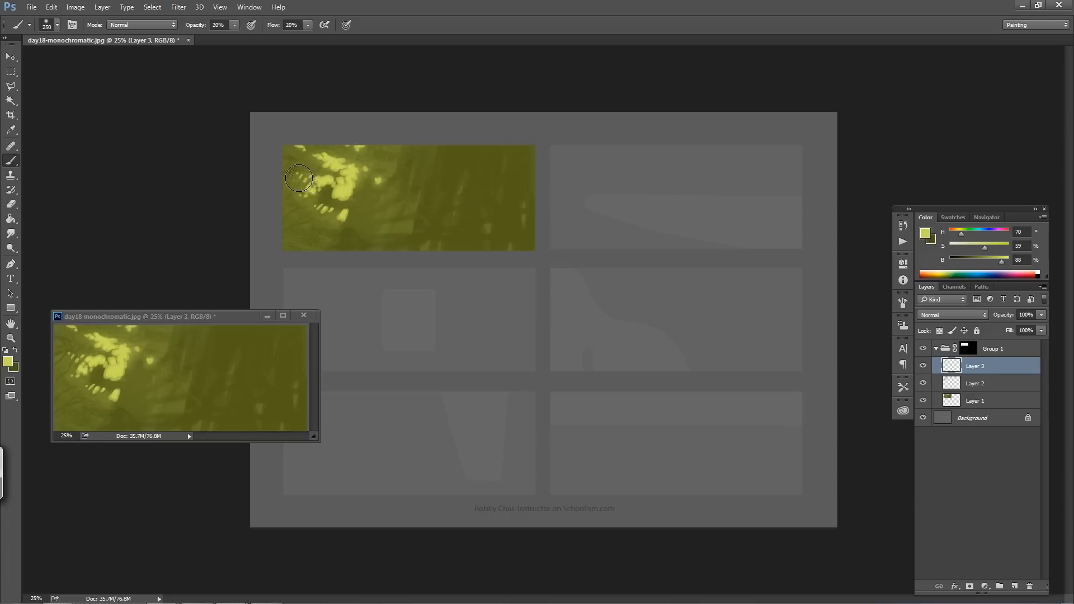
pyautogui.moveTo(307, 178)
pyautogui.mouseDown()
pyautogui.moveTo(302, 185)
pyautogui.moveTo(321, 193)
pyautogui.moveTo(325, 179)
pyautogui.moveTo(339, 179)
pyautogui.moveTo(364, 215)
pyautogui.moveTo(322, 210)
pyautogui.moveTo(336, 208)
pyautogui.mouseUp()
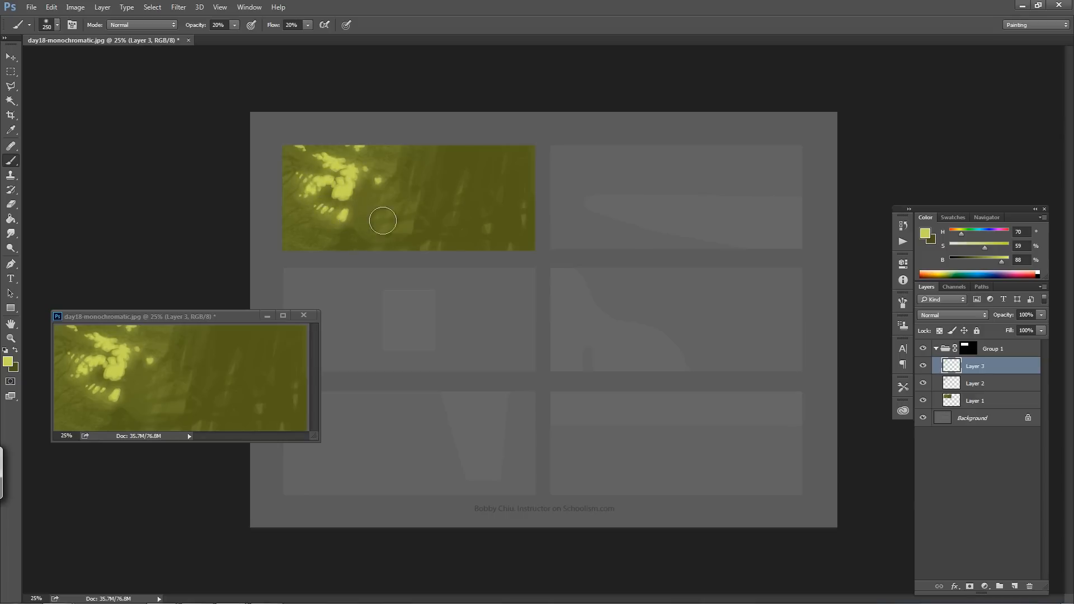
pyautogui.moveTo(369, 168)
pyautogui.mouseDown()
pyautogui.moveTo(338, 157)
pyautogui.moveTo(365, 173)
pyautogui.mouseUp()
# Compare the panel with and without Layer 3, and create a new layer above it
pyautogui.click(923, 366)
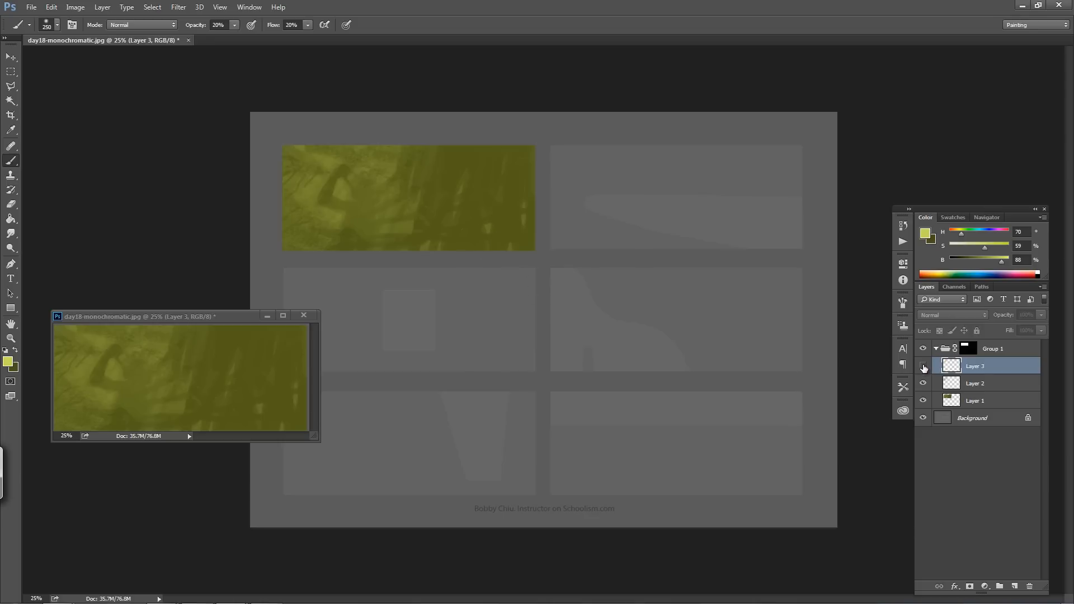
pyautogui.click(923, 366)
pyautogui.click(1014, 586)
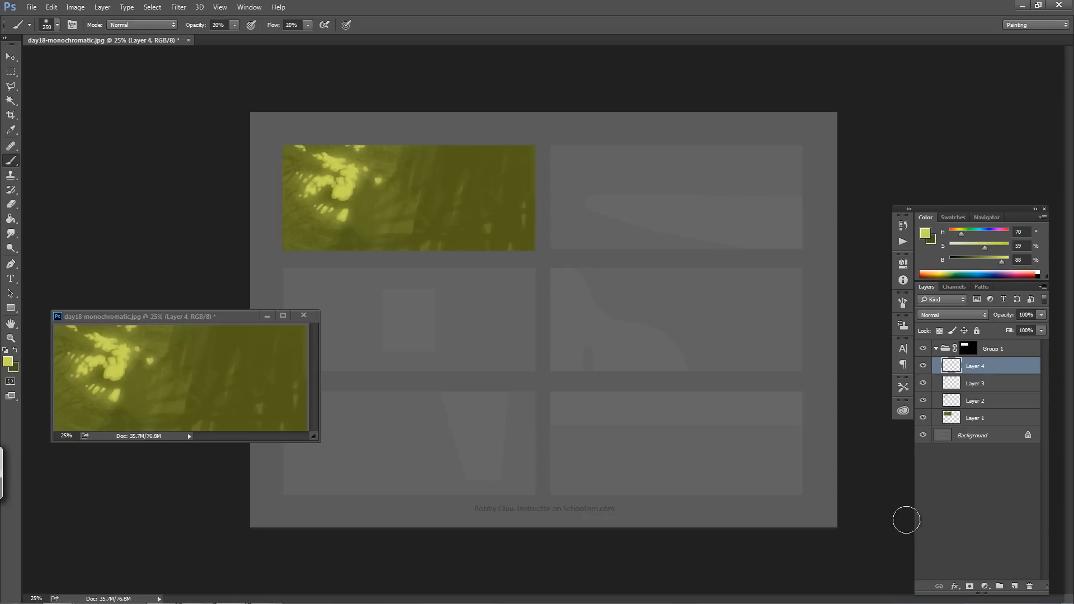
# Set the foreground color to dark olive #313910, and the brush to 100 px at 100% opacity
pyautogui.press('[')
pyautogui.press('[')
pyautogui.press('[')
pyautogui.press('[')
pyautogui.press('[')
pyautogui.keyDown('alt'); pyautogui.click(351, 227); pyautogui.keyUp('alt')
pyautogui.click(8, 363)
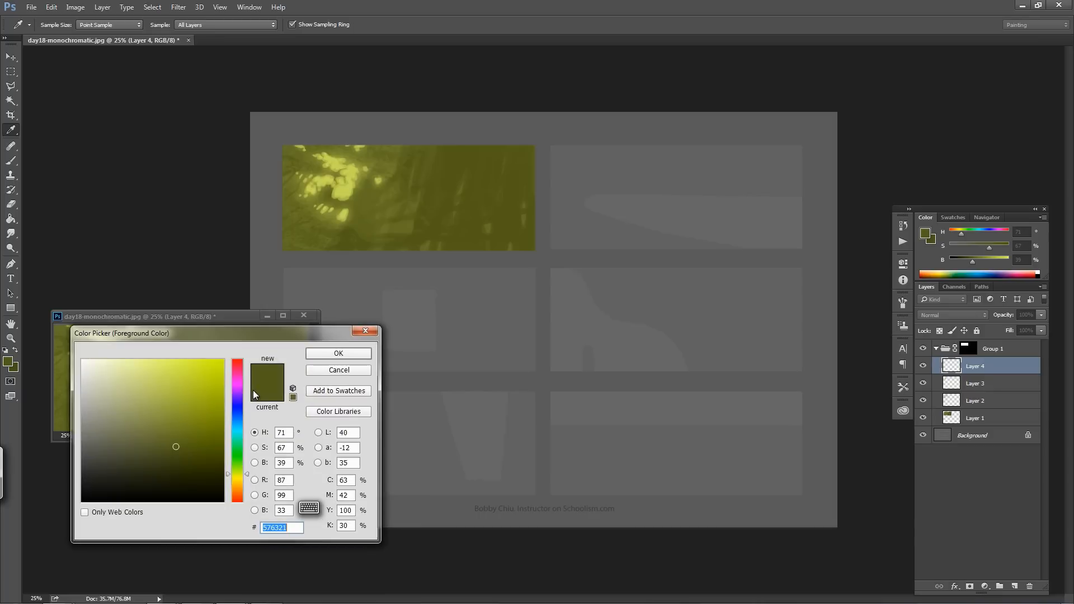
pyautogui.click(184, 469)
pyautogui.moveTo(184, 468); pyautogui.dragTo(185, 469)
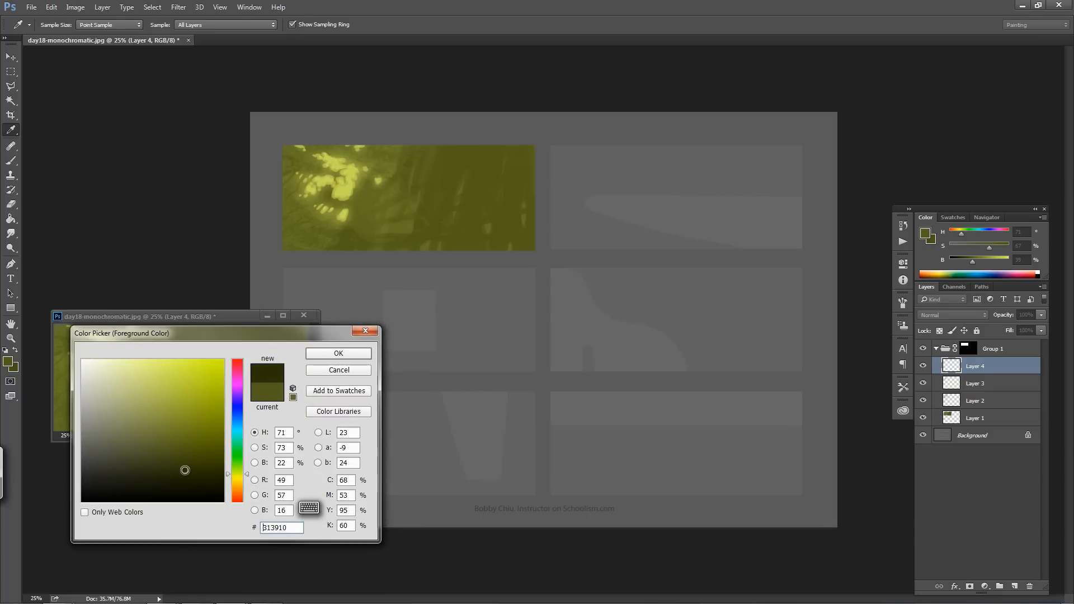
pyautogui.click(324, 354)
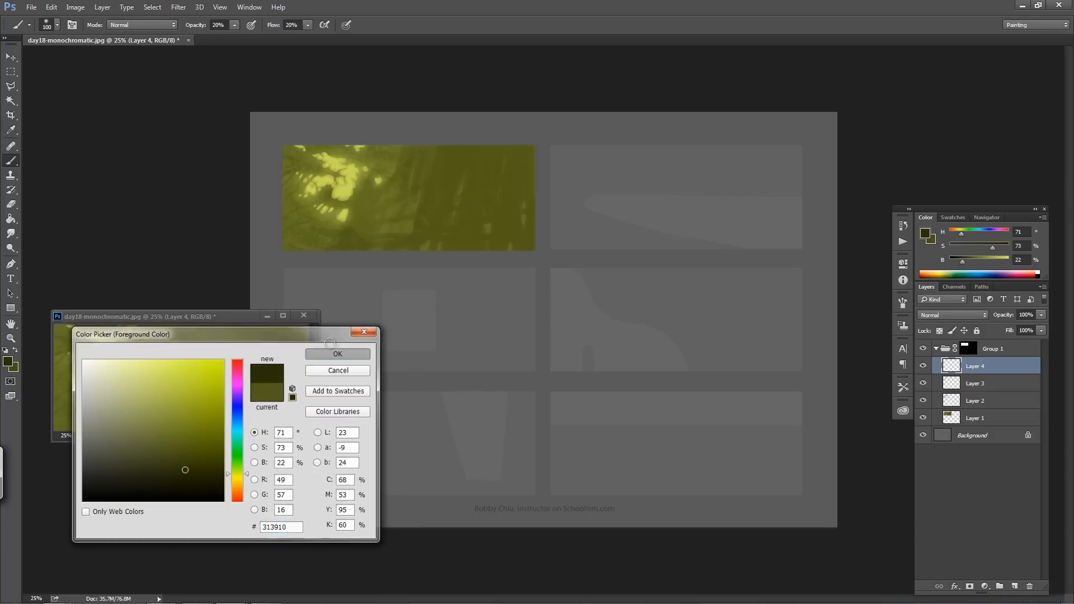
pyautogui.press('0')
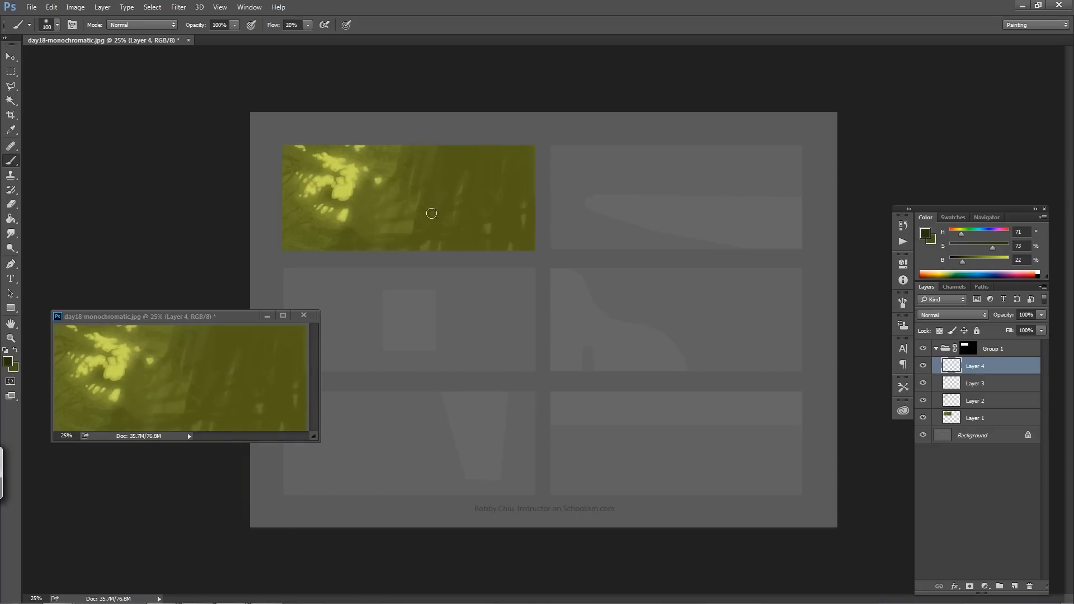
# Hide Layer 3 and Layer 2 briefly to check the original figure's pose, and show both again
pyautogui.click(923, 383)
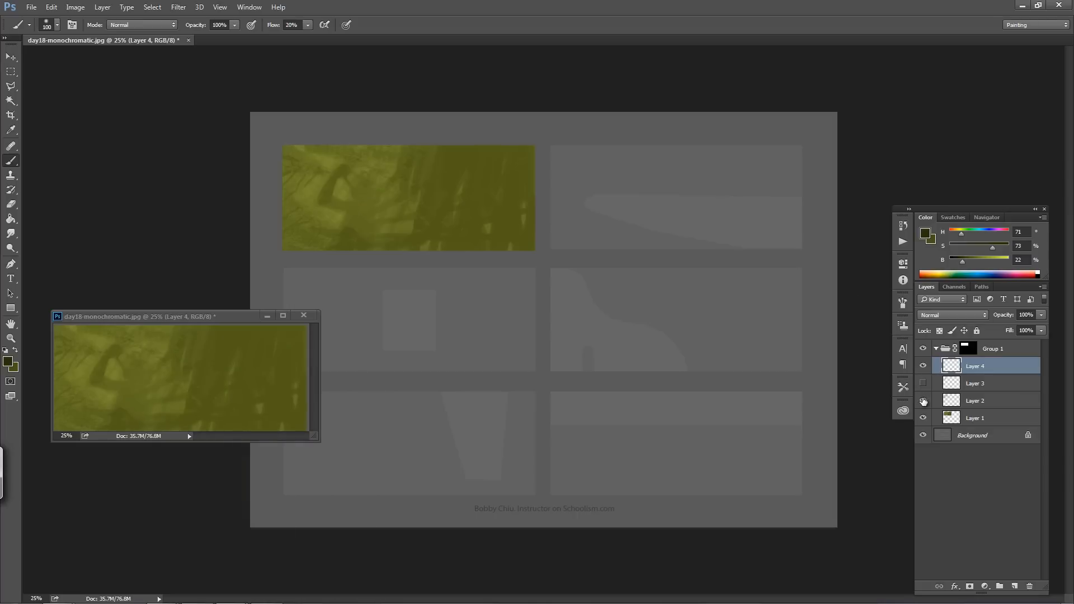
pyautogui.click(923, 400)
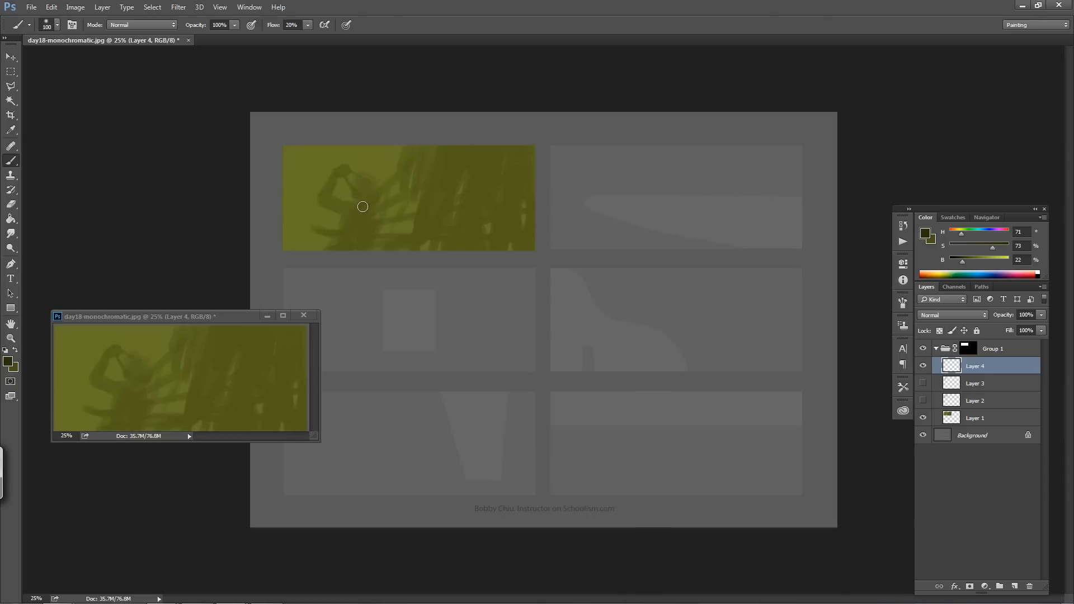
pyautogui.click(924, 401)
pyautogui.click(924, 383)
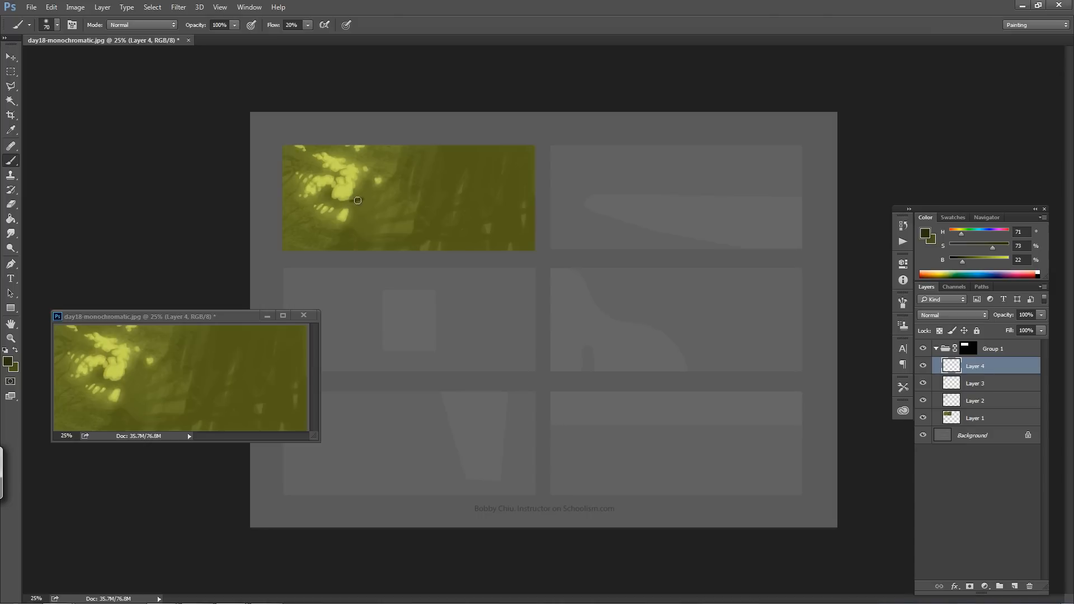
pyautogui.moveTo(352, 198)
pyautogui.mouseDown()
pyautogui.moveTo(355, 206)
pyautogui.moveTo(377, 201)
pyautogui.moveTo(369, 228)
pyautogui.moveTo(371, 201)
pyautogui.moveTo(361, 217)
pyautogui.moveTo(368, 210)
pyautogui.moveTo(369, 230)
pyautogui.moveTo(372, 207)
pyautogui.moveTo(370, 235)
pyautogui.moveTo(368, 209)
pyautogui.moveTo(363, 230)
pyautogui.moveTo(360, 207)
pyautogui.moveTo(352, 229)
pyautogui.moveTo(358, 205)
pyautogui.moveTo(366, 240)
pyautogui.mouseUp()
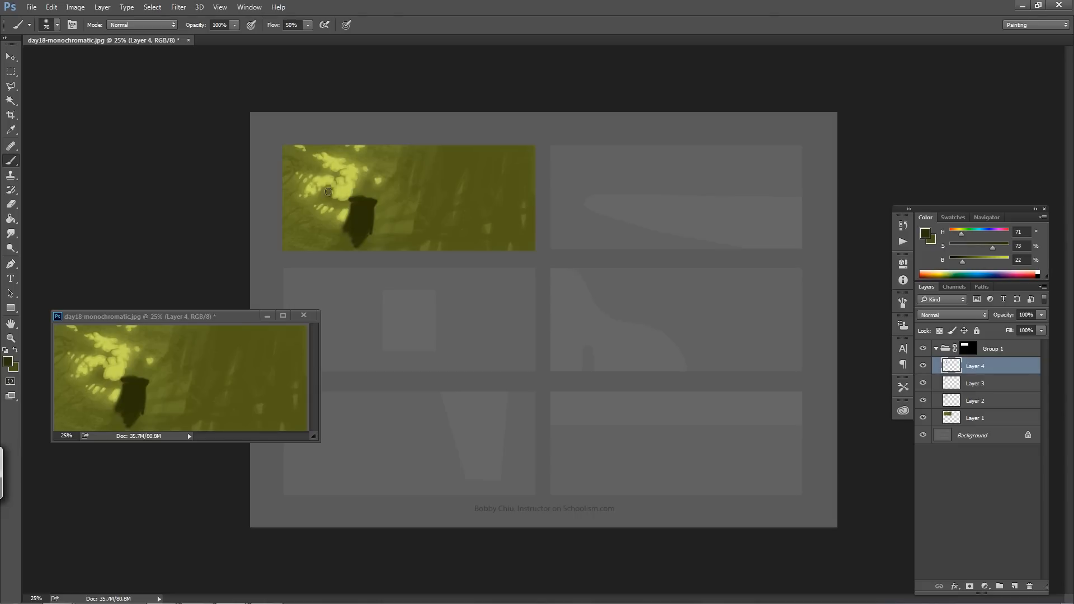
pyautogui.moveTo(322, 195); pyautogui.dragTo(329, 188)
pyautogui.hotkey('ctrl', 'z')
pyautogui.hotkey('ctrl', 'alt', 'z')
pyautogui.hotkey('ctrl', 'alt', 'z')
pyautogui.hotkey('ctrl', 'alt', 'z')
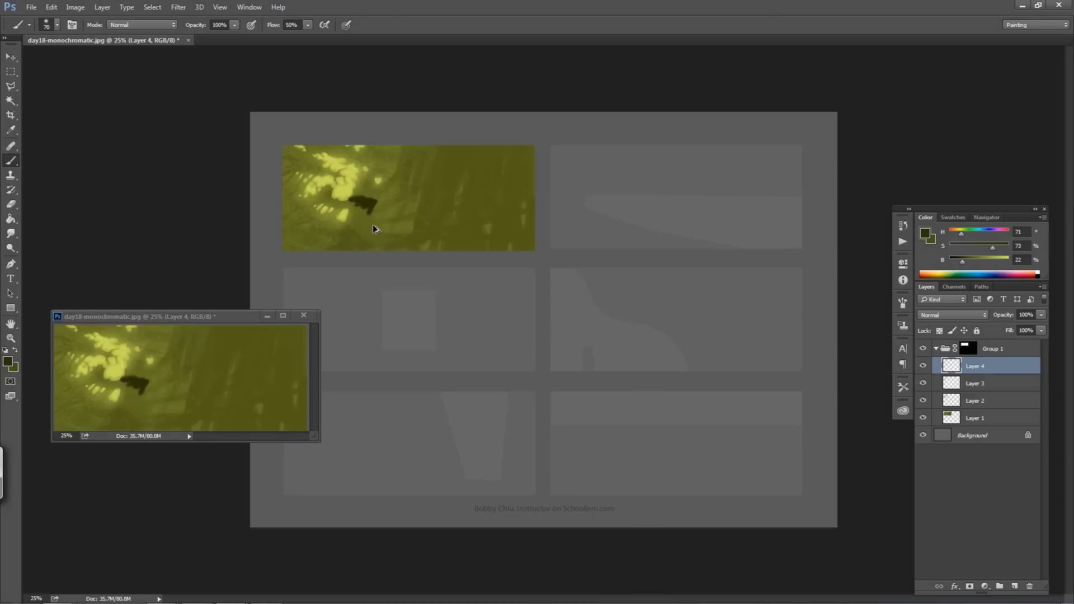
pyautogui.hotkey('ctrl', 'alt', 'z')
pyautogui.hotkey('ctrl', 'alt', 'z')
pyautogui.hotkey('ctrl', 'alt', 'z')
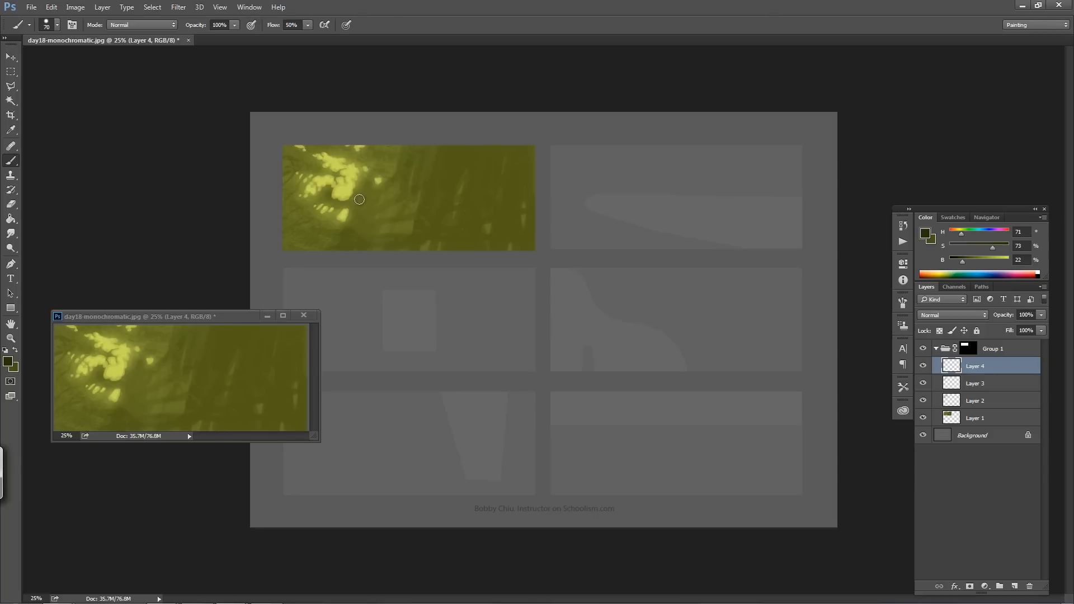
# Paint the figure's torso as a dark olive silhouette reaching the panel's lower edge, using a 40 px brush and undoing one stroke
pyautogui.moveTo(360, 199); pyautogui.dragTo(373, 218)
pyautogui.press('[')
pyautogui.press('[')
pyautogui.press('[')
pyautogui.moveTo(923, 366)
pyautogui.mouseDown()
pyautogui.moveTo(922, 399)
pyautogui.moveTo(923, 365)
pyautogui.mouseUp()
pyautogui.moveTo(375, 200)
pyautogui.mouseDown()
pyautogui.moveTo(363, 250)
pyautogui.moveTo(369, 210)
pyautogui.moveTo(366, 224)
pyautogui.moveTo(348, 202)
pyautogui.moveTo(359, 198)
pyautogui.moveTo(354, 219)
pyautogui.moveTo(360, 211)
pyautogui.moveTo(330, 251)
pyautogui.moveTo(361, 244)
pyautogui.mouseUp()
pyautogui.hotkey('ctrl', 'z')
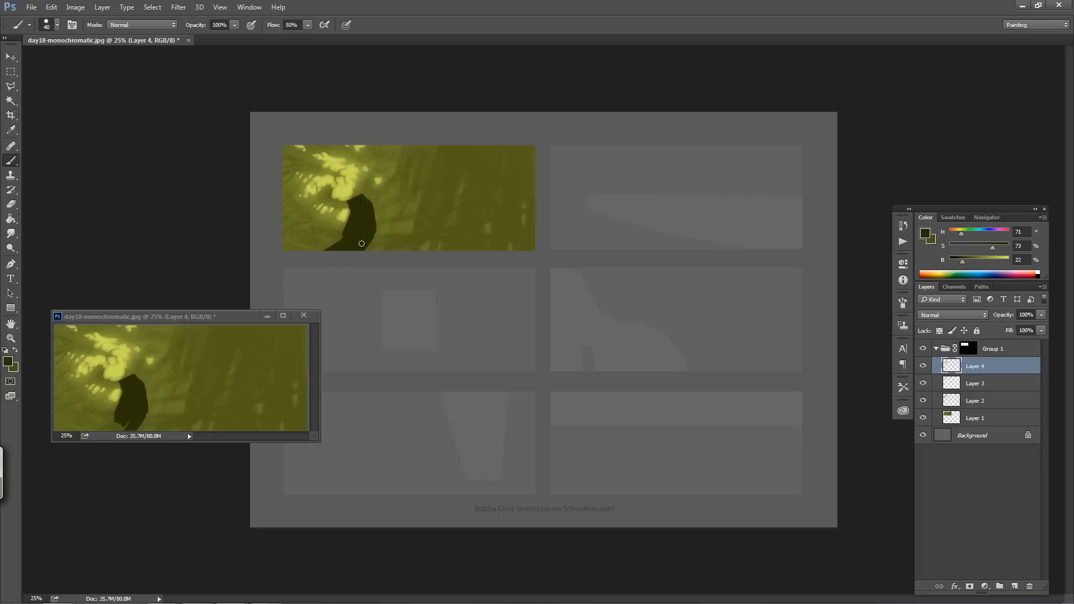
# Compare the dark torso silhouette with the figure on the layers beneath it by toggling layer visibility
pyautogui.click(923, 366)
pyautogui.click(925, 369)
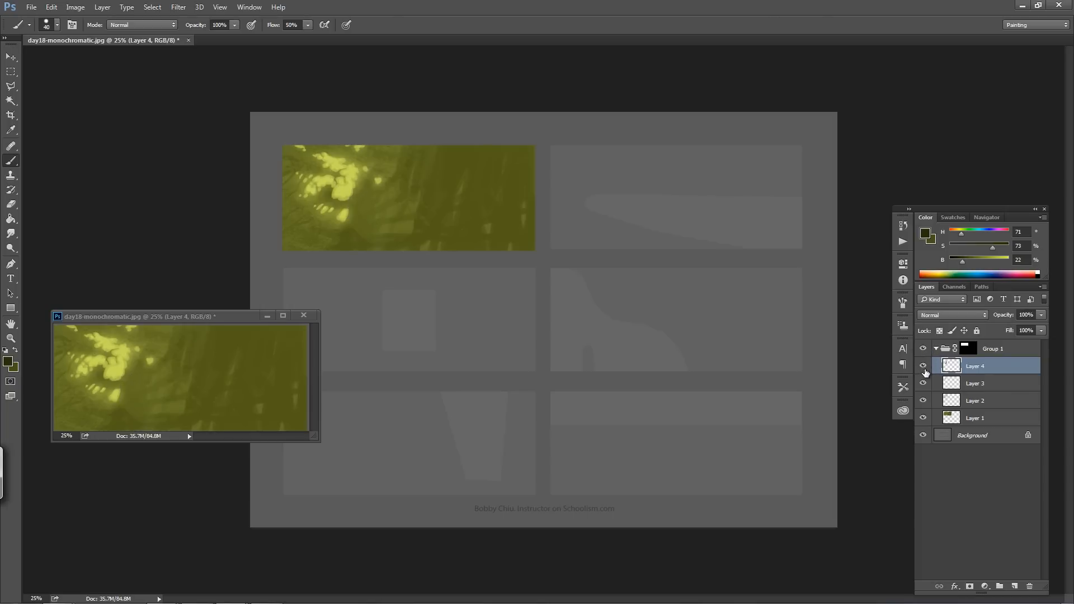
pyautogui.moveTo(923, 400); pyautogui.dragTo(924, 368)
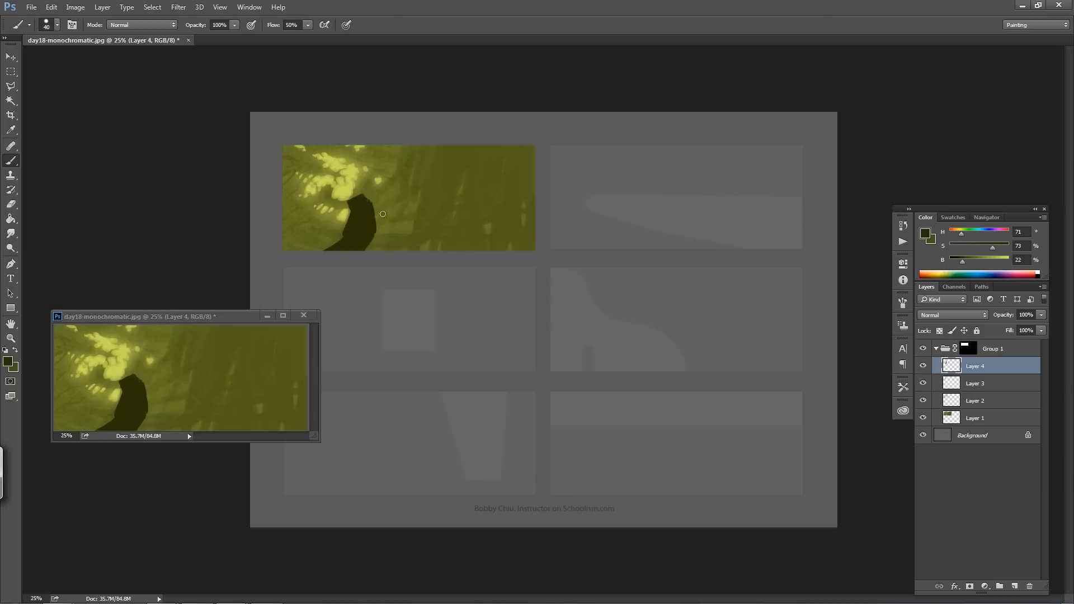
# Paint the shoulder and the bent raised arm in dark olive, undoing a misplaced stroke beside the torso
pyautogui.moveTo(372, 204)
pyautogui.mouseDown()
pyautogui.moveTo(398, 212)
pyautogui.moveTo(383, 225)
pyautogui.moveTo(406, 218)
pyautogui.mouseUp()
pyautogui.hotkey('ctrl', 'z')
pyautogui.moveTo(358, 197)
pyautogui.mouseDown()
pyautogui.moveTo(369, 217)
pyautogui.moveTo(363, 249)
pyautogui.moveTo(364, 238)
pyautogui.mouseUp()
pyautogui.moveTo(340, 204); pyautogui.dragTo(327, 205)
pyautogui.moveTo(318, 197); pyautogui.dragTo(330, 185)
pyautogui.moveTo(323, 211); pyautogui.dragTo(318, 209)
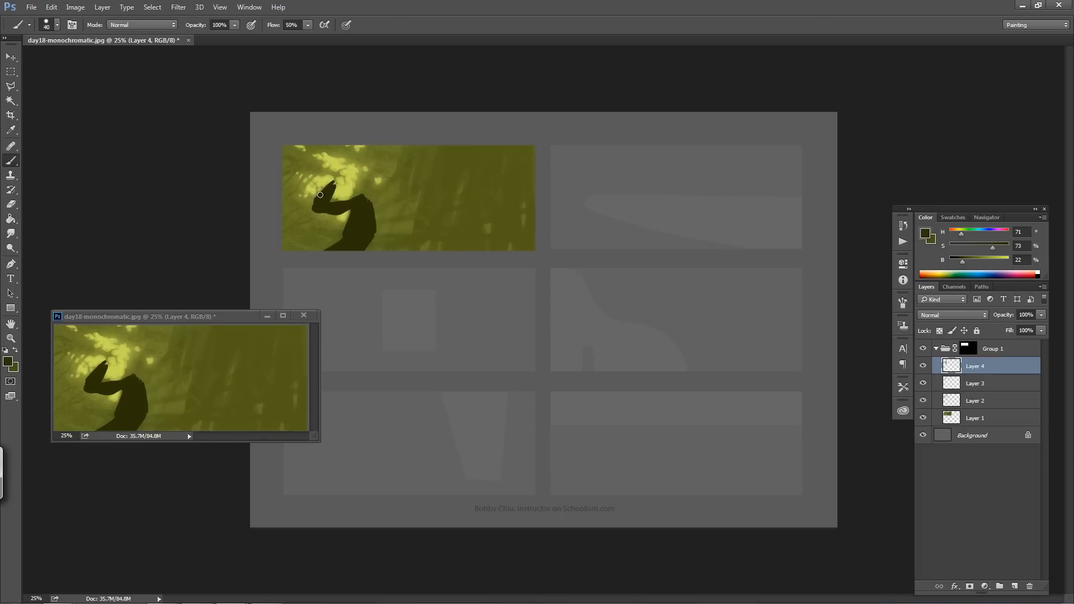
# Trim the outer edge of the raised arm's elbow with a small eraser, checking it against the lower layers
pyautogui.press('e')
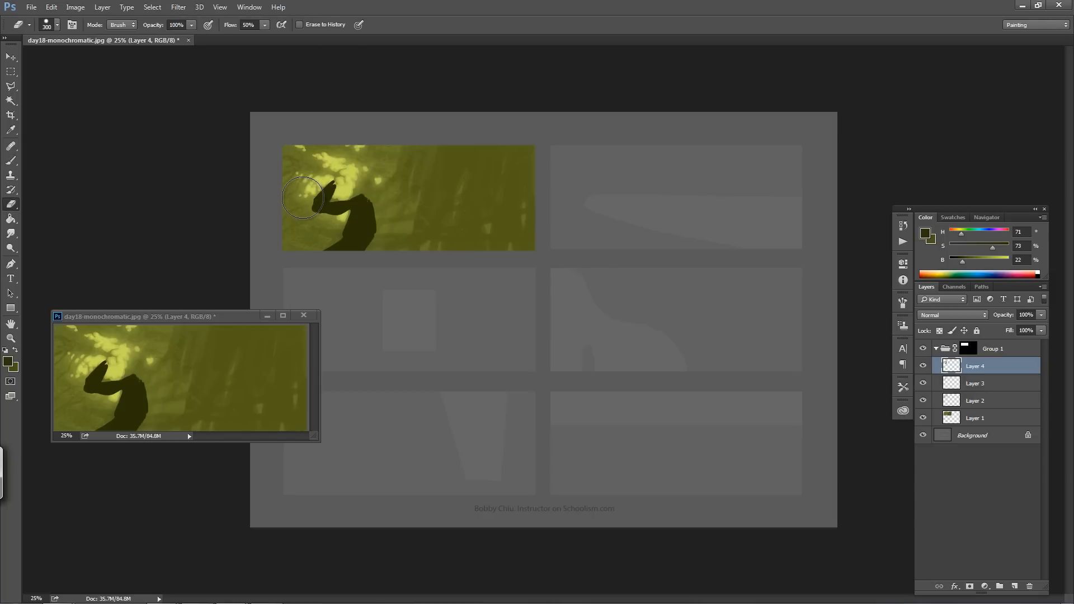
pyautogui.press('[')
pyautogui.press('[')
pyautogui.press('[')
pyautogui.press('[')
pyautogui.press('[')
pyautogui.press('[')
pyautogui.press('[')
pyautogui.press('[')
pyautogui.press('[')
pyautogui.press('[')
pyautogui.press('[')
pyautogui.press('[')
pyautogui.moveTo(923, 384); pyautogui.dragTo(924, 401)
pyautogui.press('b')
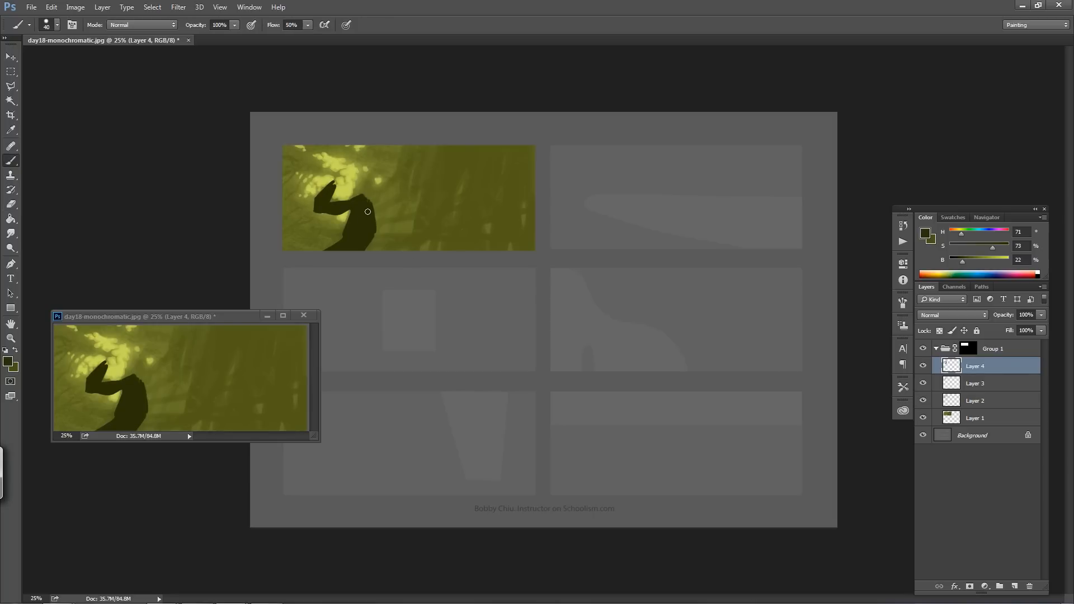
# Paint the silhouette's raised fist, neck, and head, and fill out its back, checking the pose against the lower layers
pyautogui.click(923, 384)
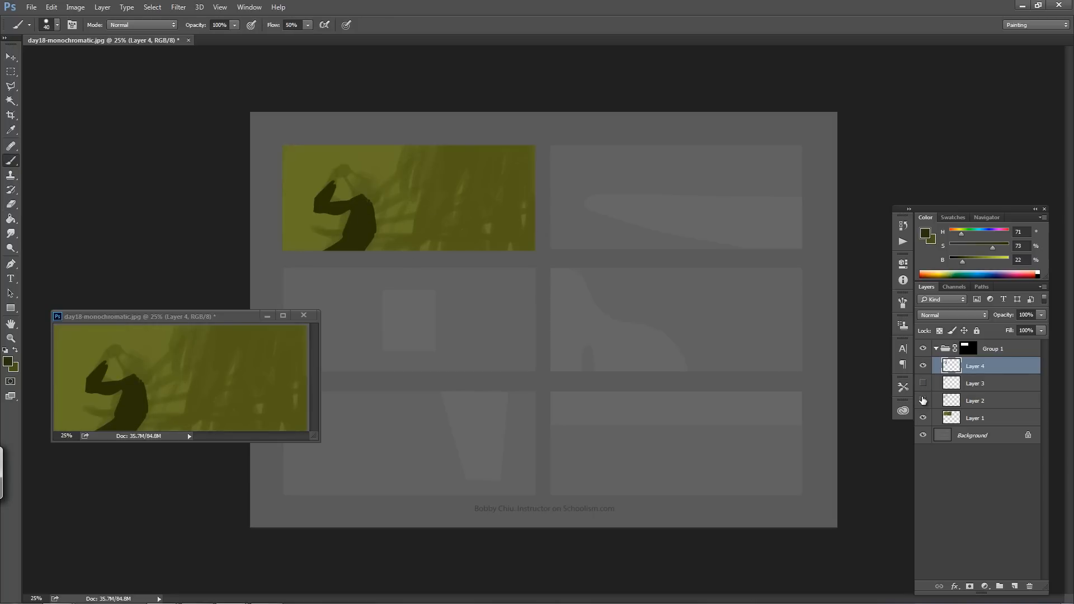
pyautogui.click(923, 384)
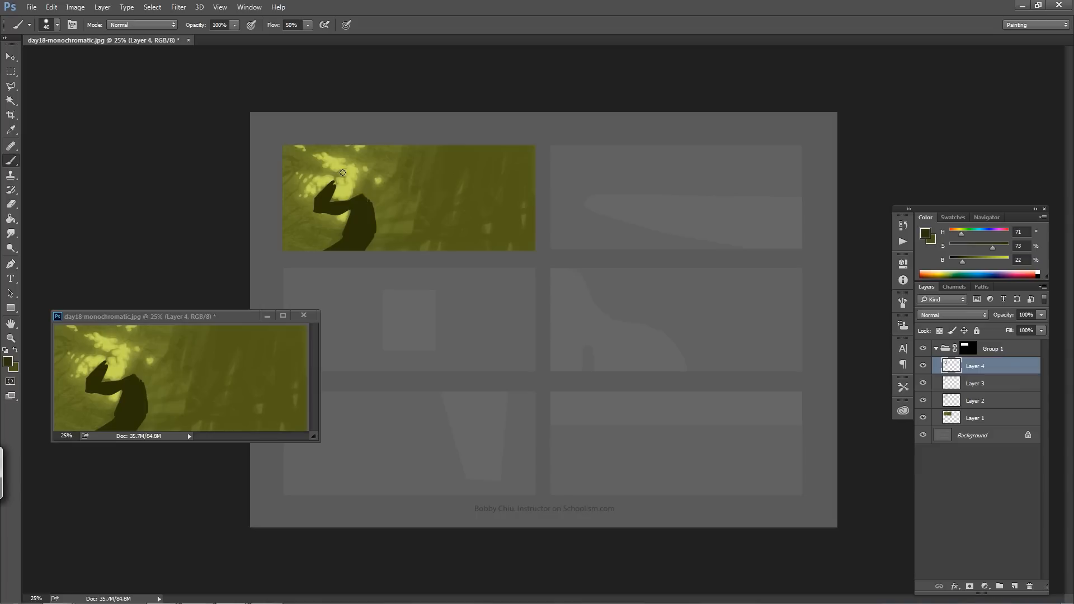
pyautogui.moveTo(342, 172)
pyautogui.mouseDown()
pyautogui.moveTo(328, 184)
pyautogui.moveTo(349, 178)
pyautogui.mouseUp()
pyautogui.moveTo(923, 366)
pyautogui.mouseDown()
pyautogui.moveTo(921, 397)
pyautogui.moveTo(923, 367)
pyautogui.mouseUp()
pyautogui.moveTo(357, 196)
pyautogui.mouseDown()
pyautogui.moveTo(367, 191)
pyautogui.moveTo(376, 208)
pyautogui.moveTo(373, 174)
pyautogui.moveTo(365, 185)
pyautogui.moveTo(376, 172)
pyautogui.moveTo(375, 191)
pyautogui.moveTo(384, 176)
pyautogui.mouseUp()
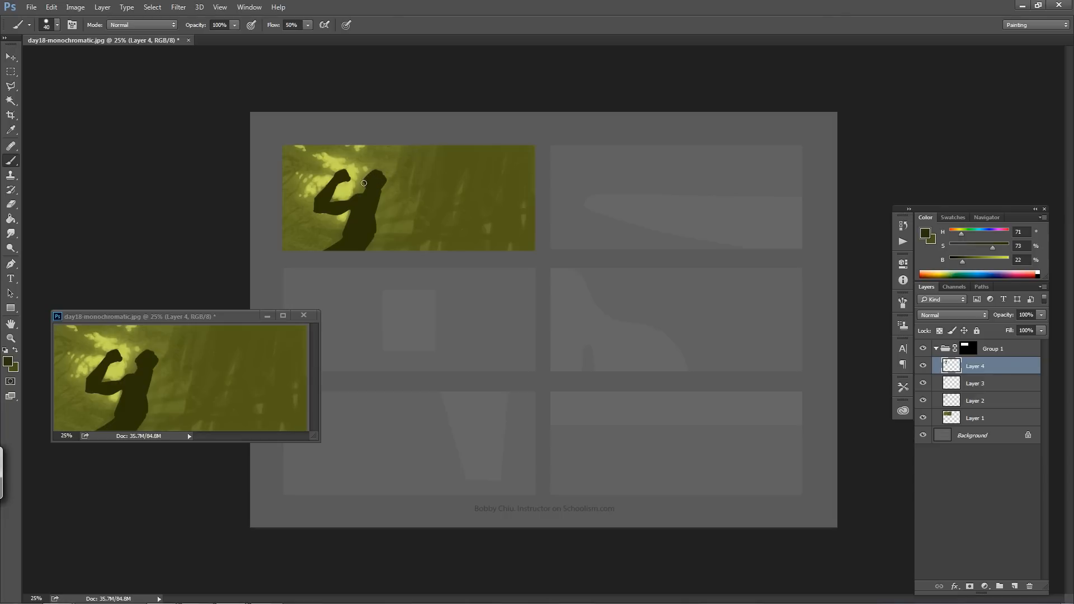
pyautogui.moveTo(365, 191)
pyautogui.mouseDown()
pyautogui.moveTo(380, 173)
pyautogui.moveTo(384, 187)
pyautogui.mouseUp()
pyautogui.moveTo(376, 198); pyautogui.dragTo(373, 232)
# Hide Layer 3 and Layer 2, and paint the lower forearm reaching out from the torso, redoing the first stroke
pyautogui.click(923, 367)
pyautogui.click(923, 367)
pyautogui.click(923, 383)
pyautogui.click(923, 400)
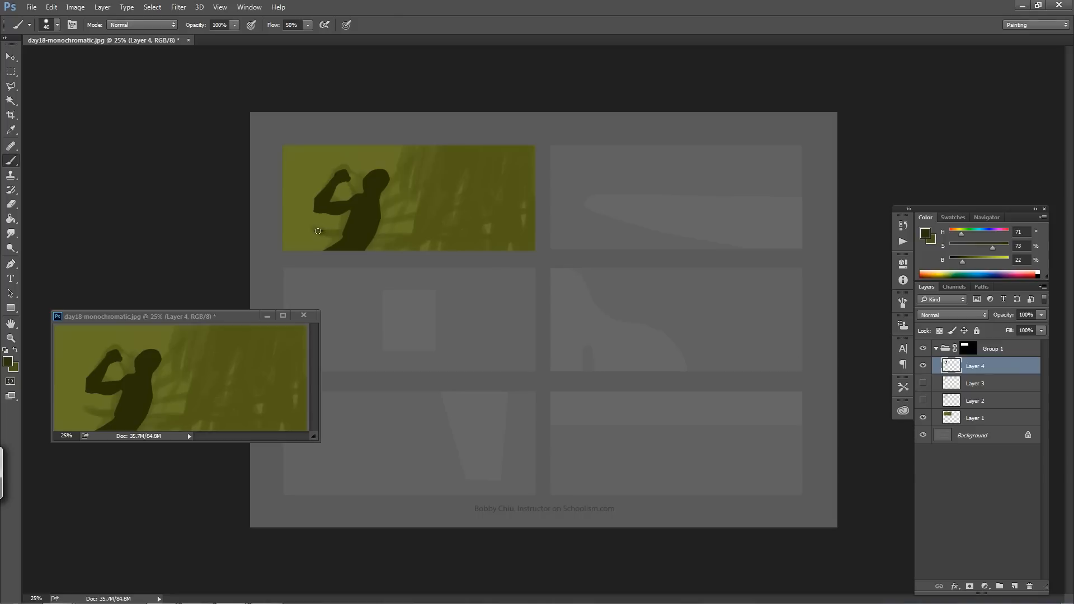
pyautogui.moveTo(318, 231); pyautogui.dragTo(342, 229)
pyautogui.hotkey('ctrl', 'z')
pyautogui.moveTo(314, 227); pyautogui.dragTo(334, 224)
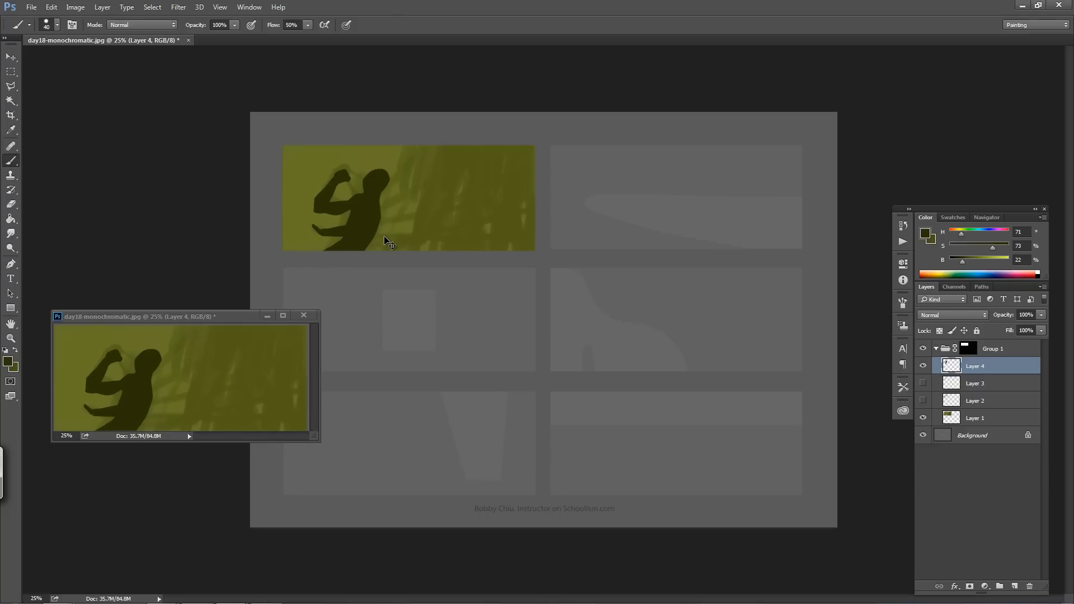
# Reduce the brush to 15 px and rework the end of the lower forearm, undoing misplaced hand strokes
pyautogui.hotkey('ctrl', '+')
pyautogui.hotkey('ctrl', '+')
pyautogui.moveTo(391, 239)
pyautogui.mouseDown()
pyautogui.moveTo(530, 263)
pyautogui.moveTo(655, 302)
pyautogui.moveTo(668, 334)
pyautogui.mouseUp()
pyautogui.press('[')
pyautogui.press('[')
pyautogui.press('[')
pyautogui.press('[')
pyautogui.press('[')
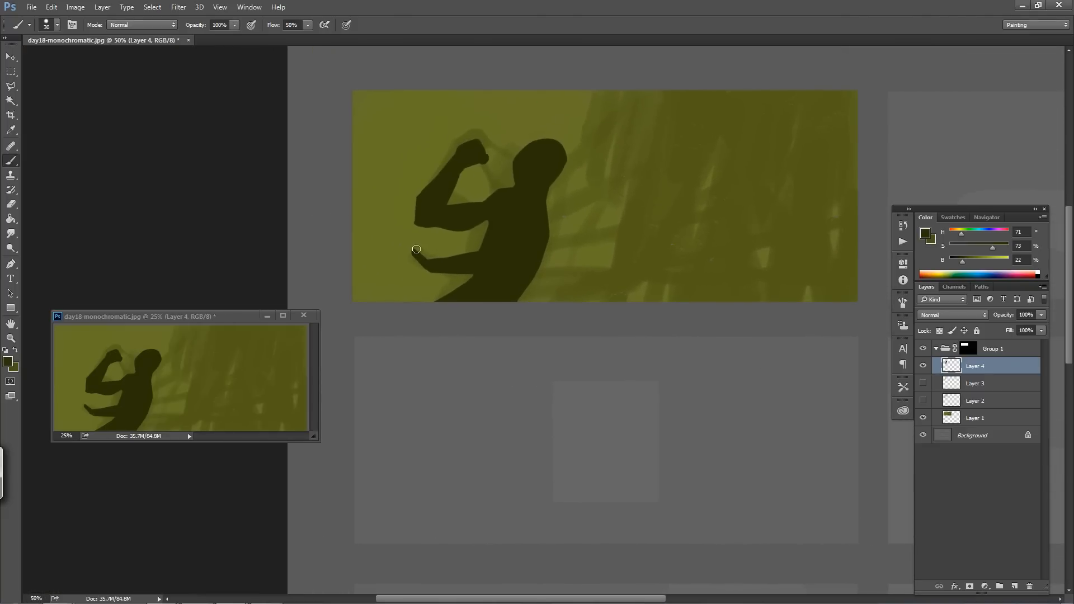
pyautogui.moveTo(395, 244)
pyautogui.mouseDown()
pyautogui.moveTo(414, 257)
pyautogui.moveTo(394, 255)
pyautogui.mouseUp()
pyautogui.hotkey('ctrl', 'alt', 'z')
pyautogui.hotkey('ctrl', 'alt', 'z')
pyautogui.hotkey('ctrl', 'alt', 'z')
pyautogui.moveTo(417, 259)
pyautogui.mouseDown()
pyautogui.moveTo(391, 256)
pyautogui.moveTo(425, 268)
pyautogui.moveTo(412, 268)
pyautogui.mouseUp()
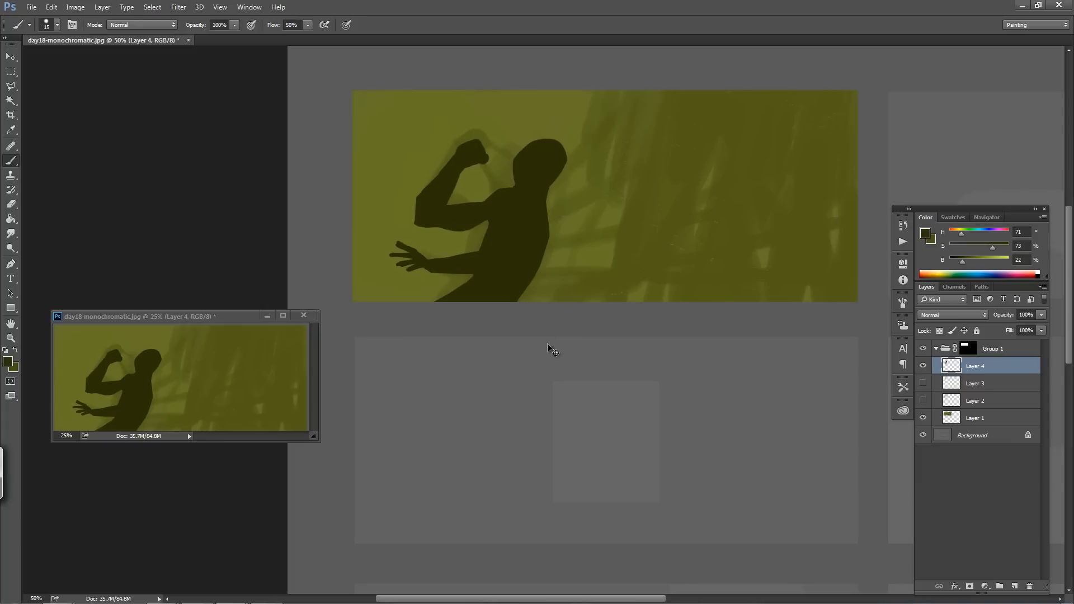
pyautogui.hotkey('ctrl', 'z')
pyautogui.hotkey('ctrl', 'alt', 'z')
pyautogui.hotkey('ctrl', 'alt', 'z')
pyautogui.hotkey('ctrl', 'alt', 'z')
pyautogui.hotkey('ctrl', 'alt', 'z')
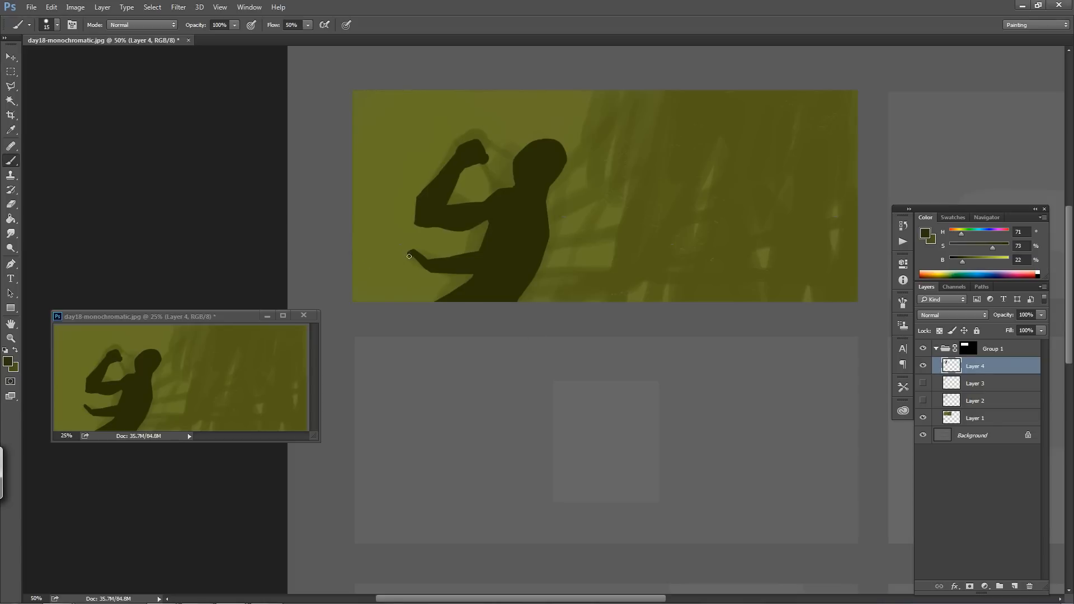
# Try painting spread, open fingers on the silhouette's lower hand, and erase them back to the wrist
pyautogui.moveTo(409, 256); pyautogui.dragTo(403, 253)
pyautogui.hotkey('ctrl', 'z')
pyautogui.moveTo(393, 259)
pyautogui.mouseDown()
pyautogui.moveTo(407, 256)
pyautogui.moveTo(394, 267)
pyautogui.mouseUp()
pyautogui.moveTo(410, 267); pyautogui.dragTo(413, 265)
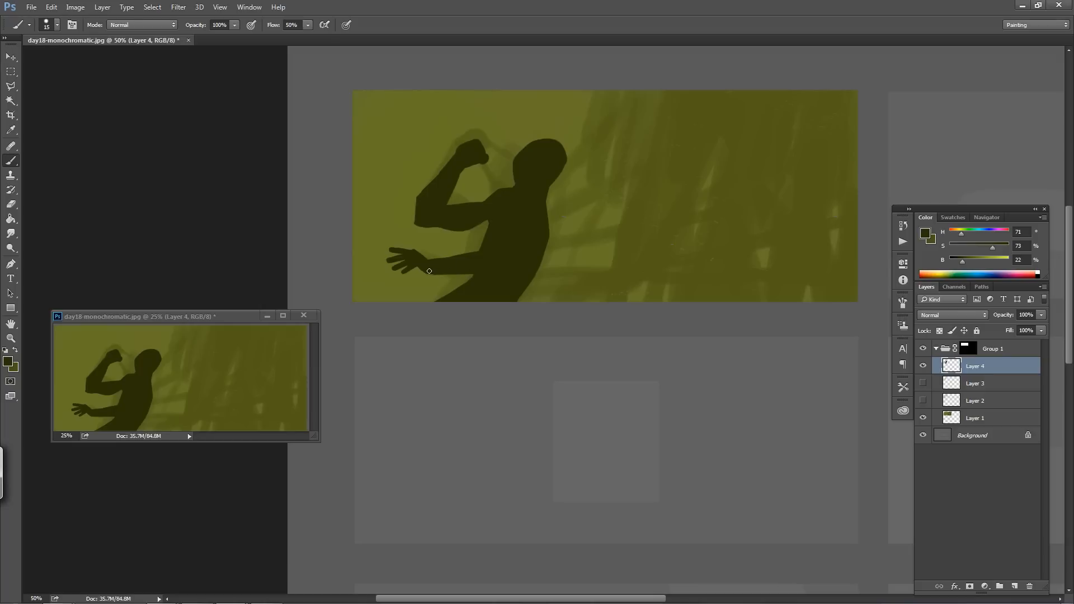
pyautogui.moveTo(433, 272); pyautogui.dragTo(467, 273)
pyautogui.press('e')
pyautogui.moveTo(402, 270); pyautogui.dragTo(390, 259)
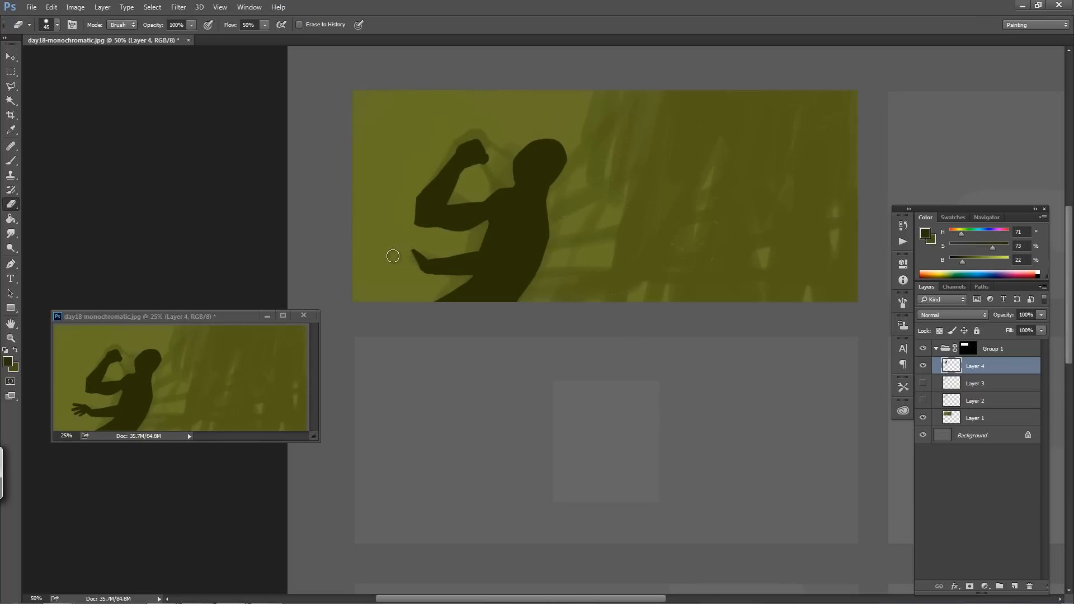
# Paint the silhouette's lower hand with curled, claw-like fingers at the end of the forearm
pyautogui.press('b')
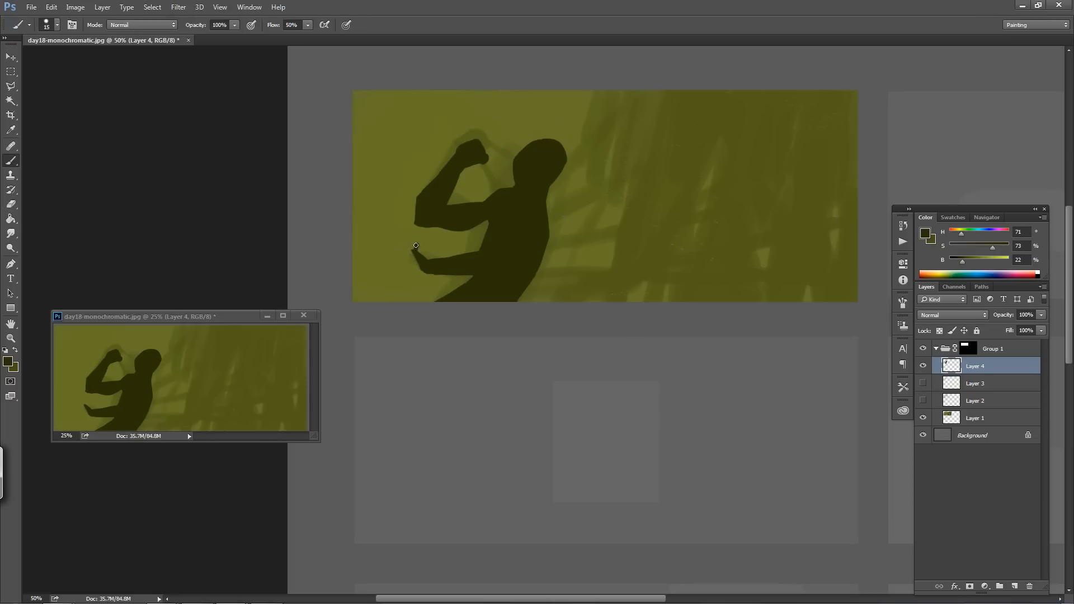
pyautogui.moveTo(404, 241)
pyautogui.mouseDown()
pyautogui.moveTo(417, 249)
pyautogui.moveTo(395, 257)
pyautogui.moveTo(413, 254)
pyautogui.moveTo(402, 269)
pyautogui.moveTo(411, 258)
pyautogui.moveTo(421, 266)
pyautogui.mouseUp()
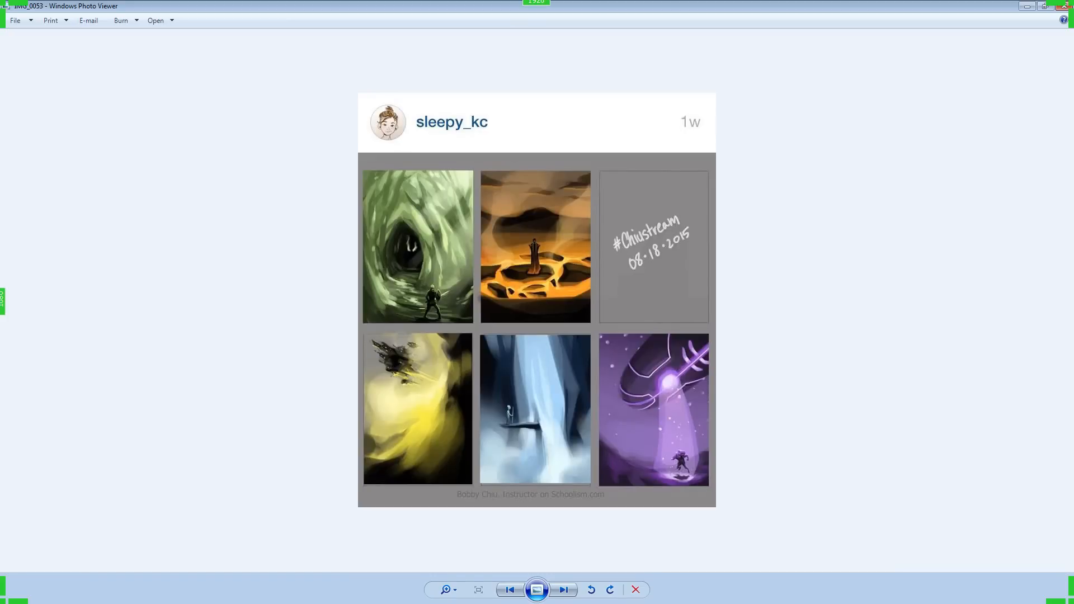
# Browse the example monochromatic thumbnail sheets in Windows Photo Viewer, and switch back to the painting recording at full screen
pyautogui.press('Right')
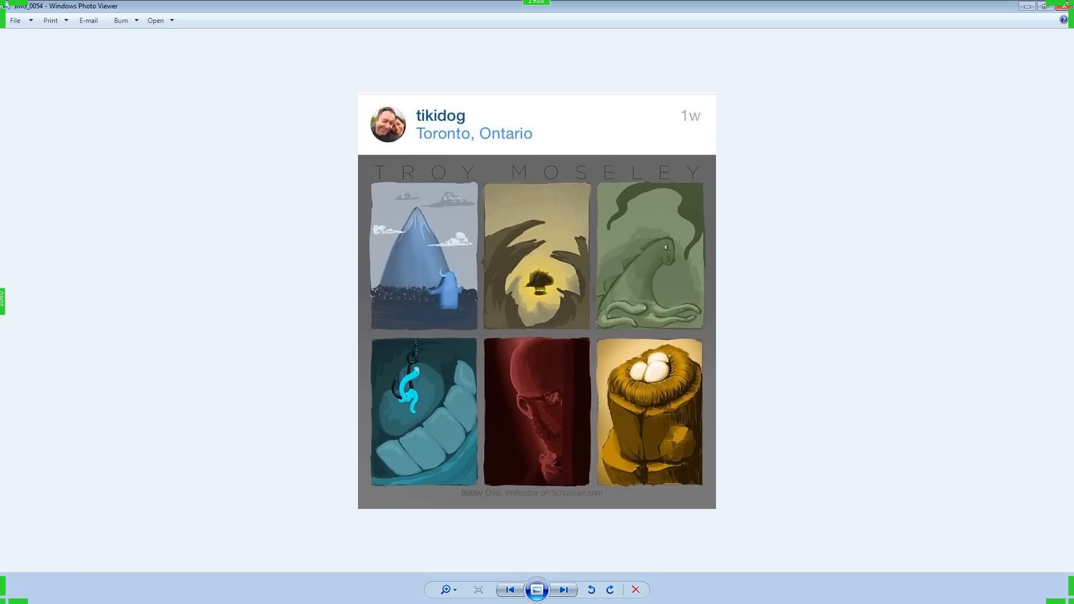
pyautogui.press('Right')
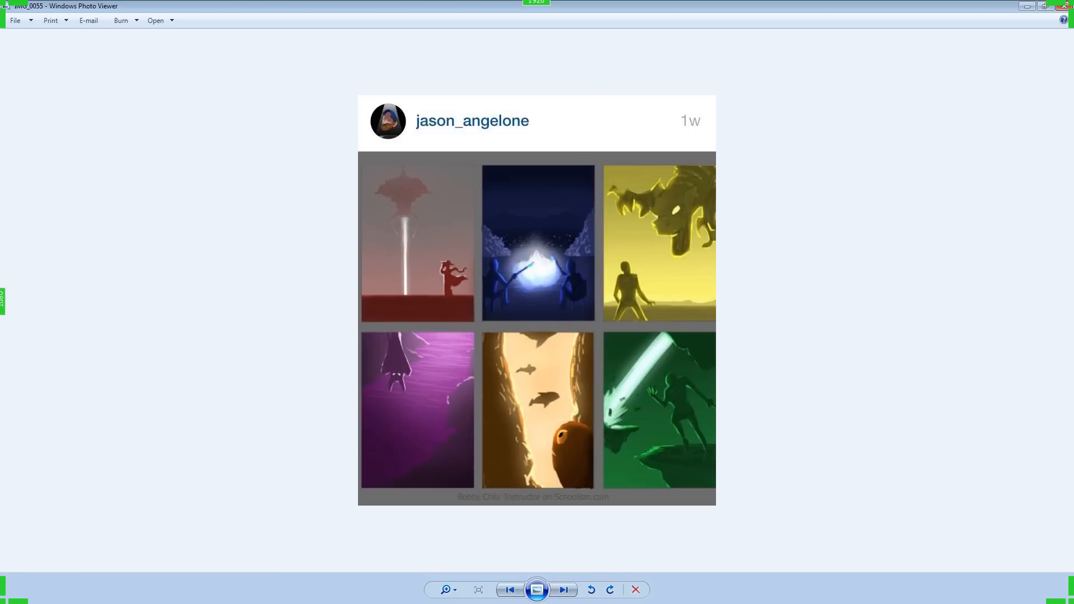
pyautogui.hotkey('alt', 'Tab')
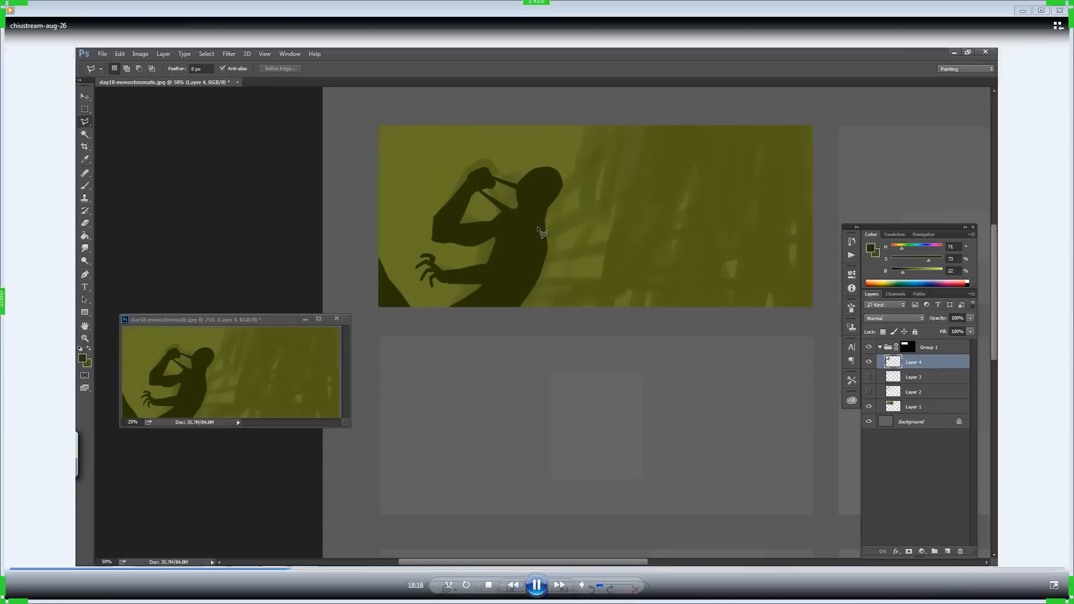
pyautogui.doubleClick(403, 453)
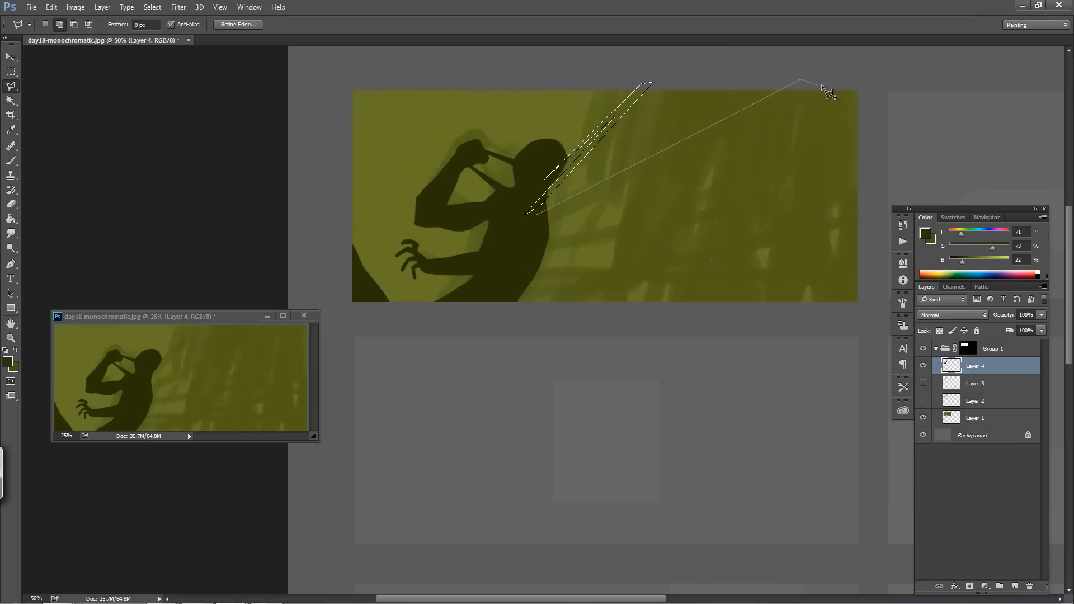
# Add long, thin straight-edged strips fanning from the figure's back toward the panel's right side to the polygonal selection
pyautogui.click(536, 214)
pyautogui.click(865, 188)
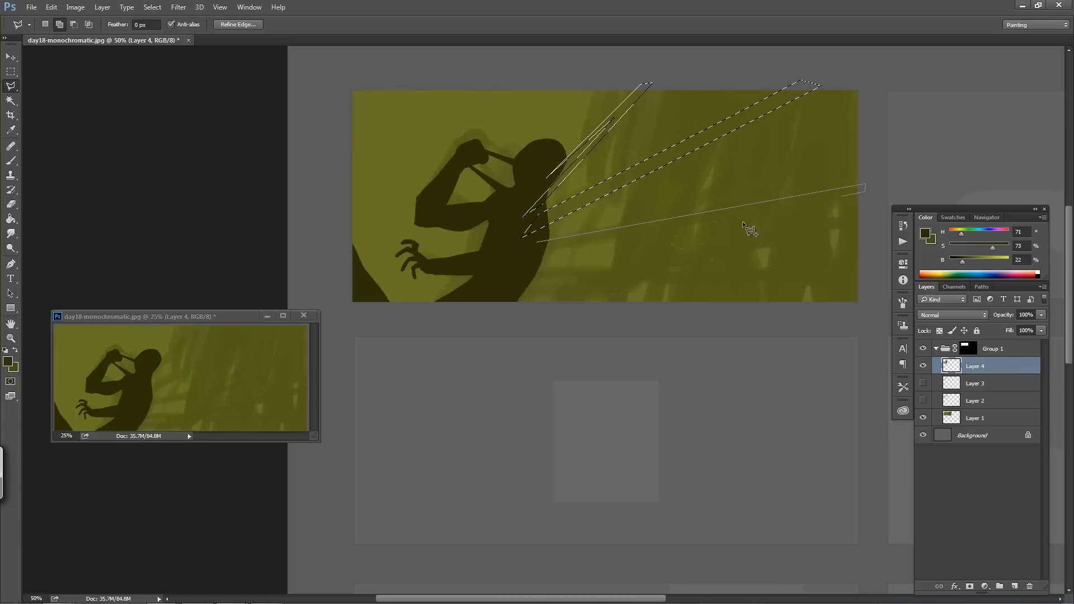
pyautogui.click(535, 242)
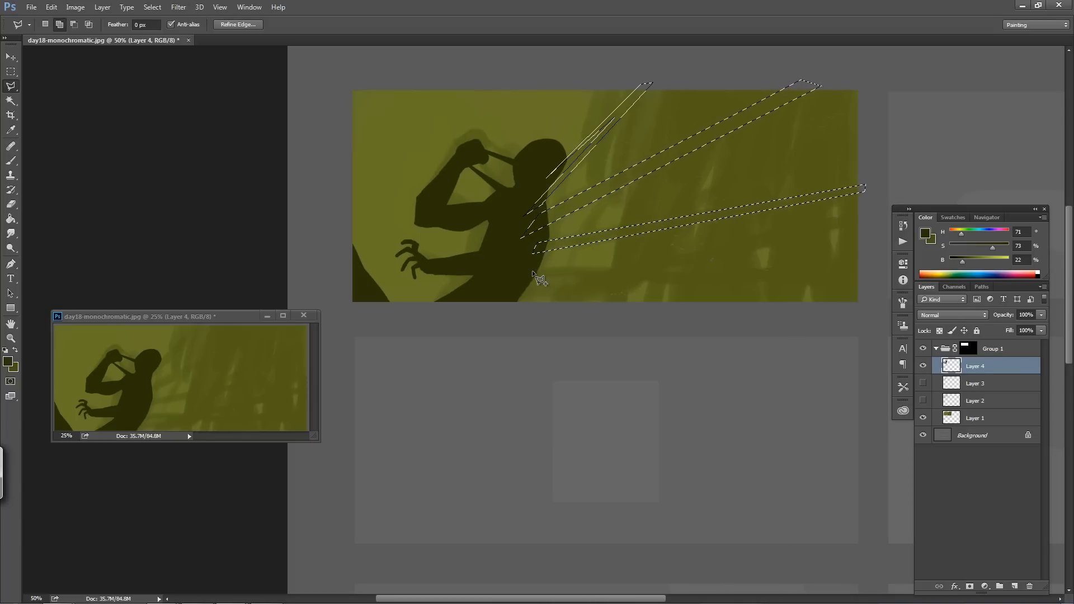
pyautogui.click(534, 271)
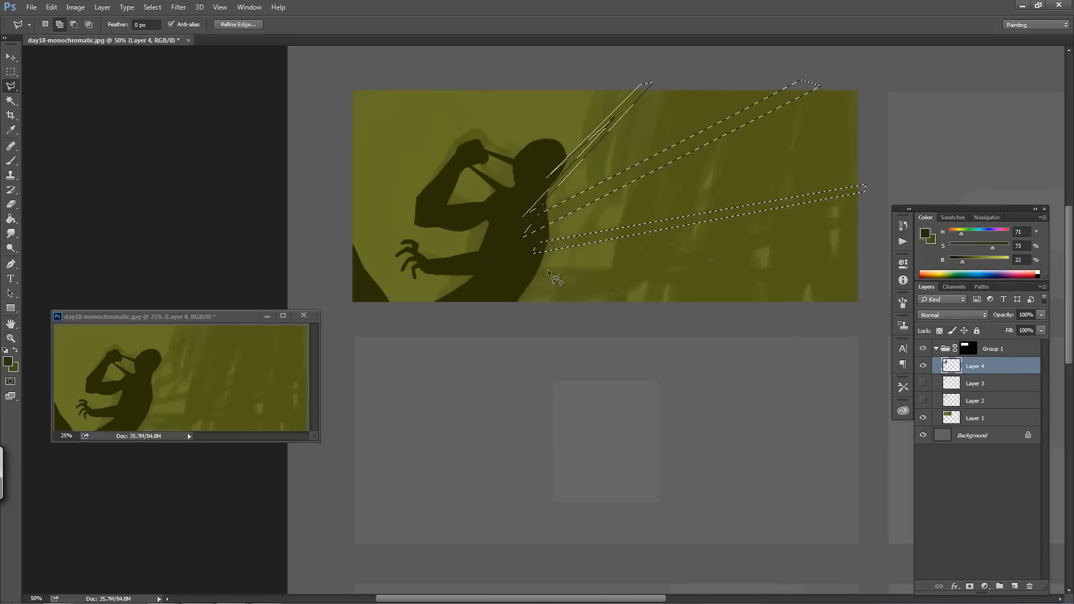
pyautogui.click(857, 270)
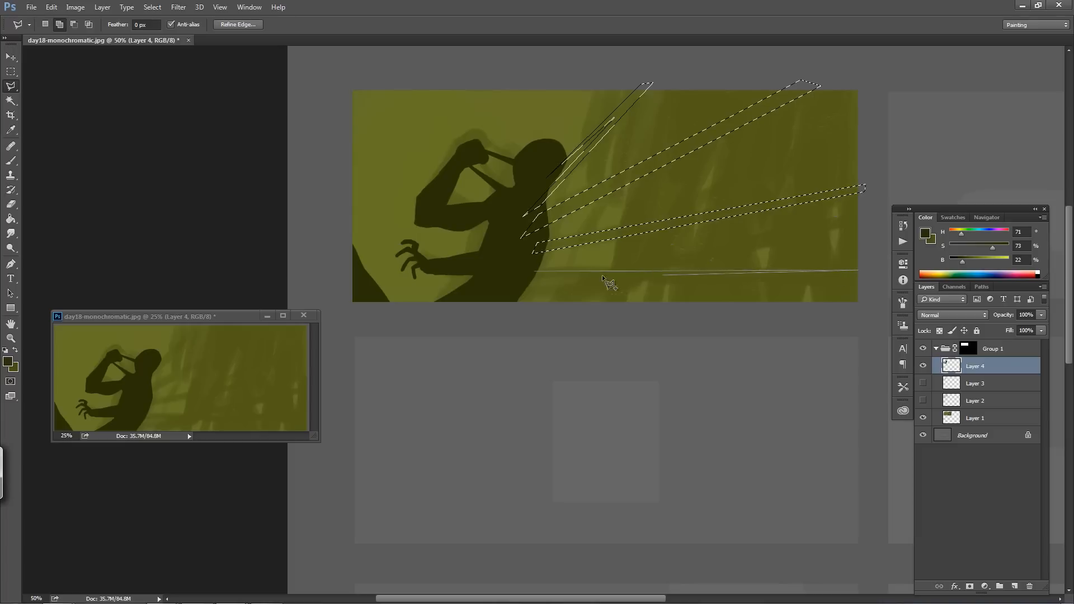
pyautogui.click(533, 272)
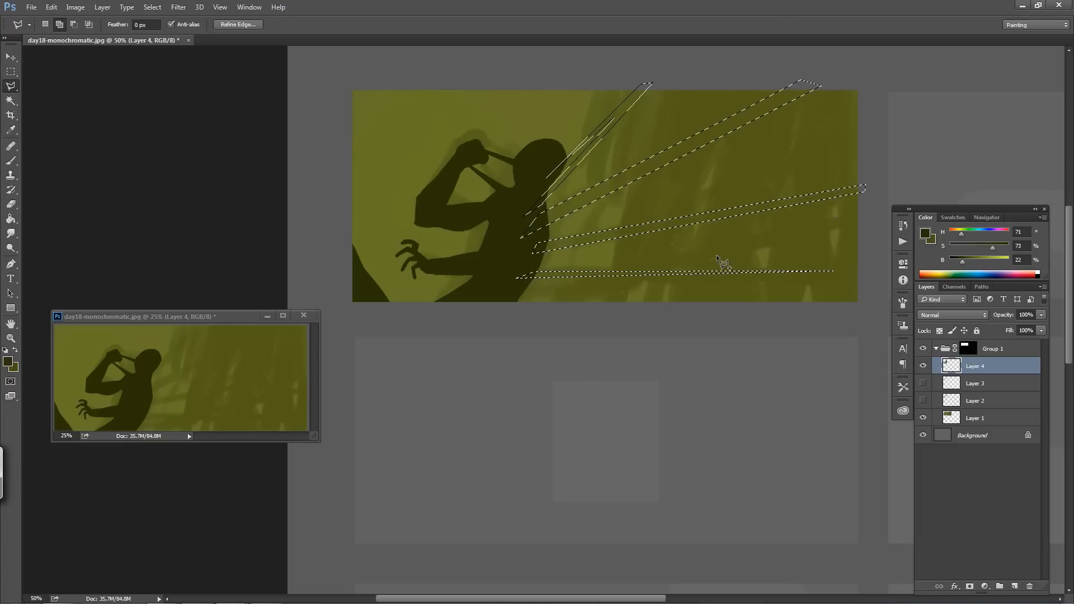
# Add a diagonal strip rising from below the figure's back to the panel's right edge to the selection
pyautogui.click(555, 310)
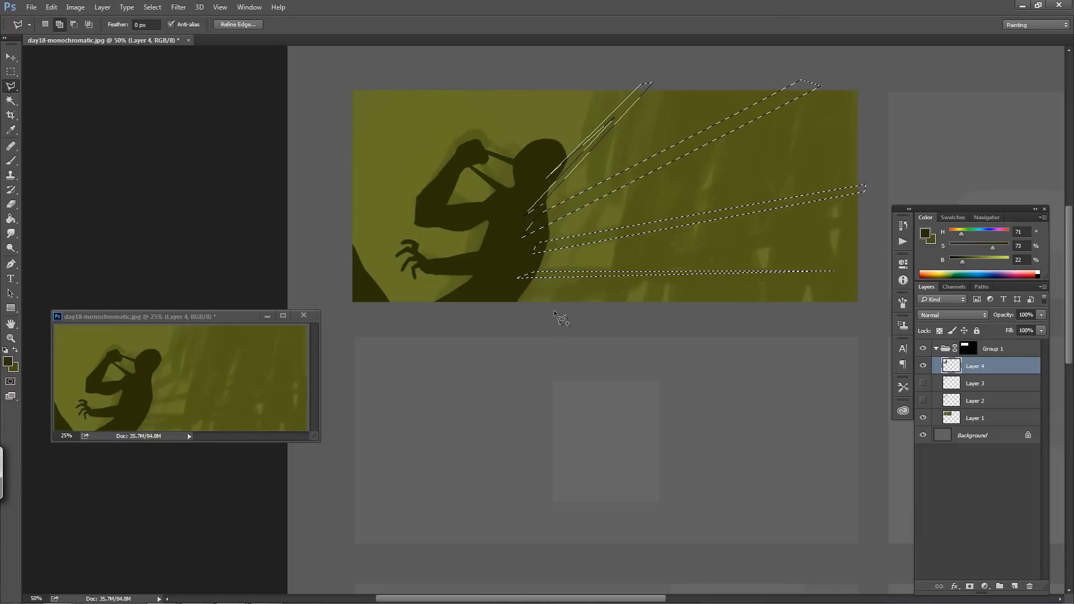
pyautogui.click(852, 221)
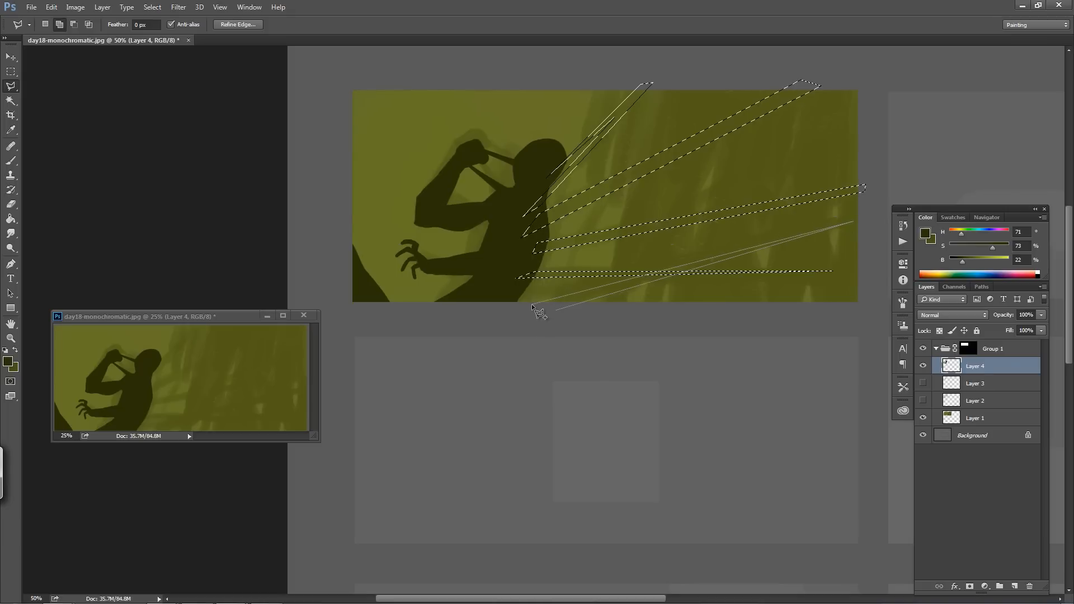
pyautogui.click(866, 213)
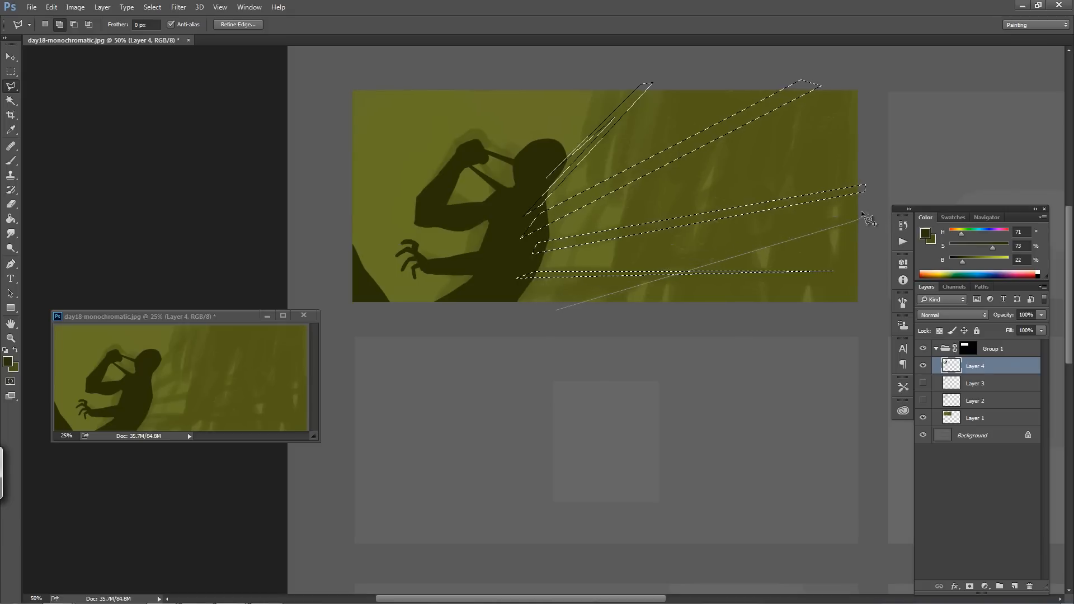
pyautogui.click(529, 306)
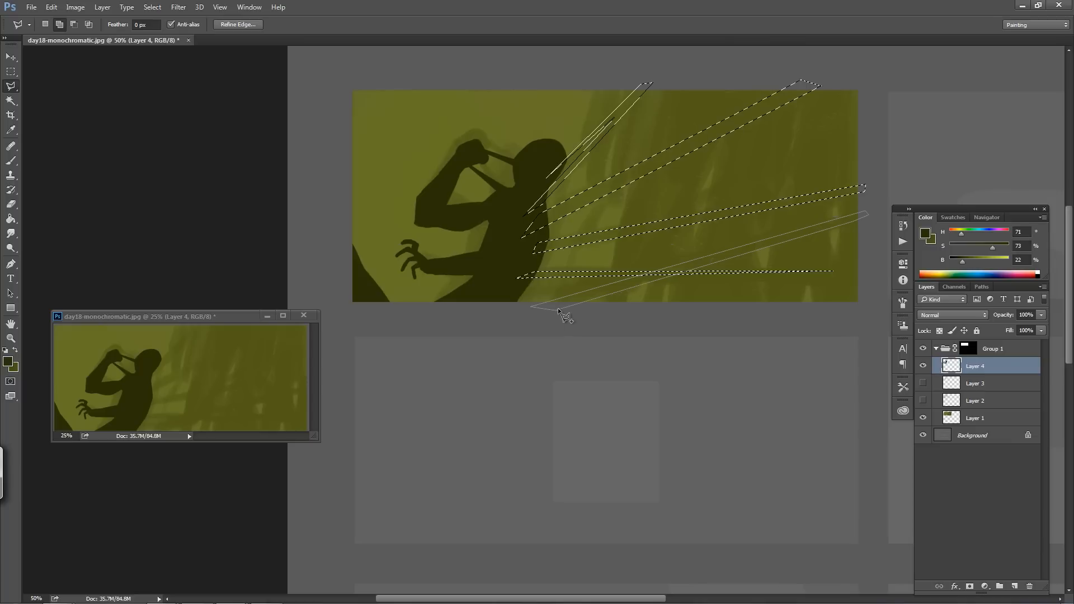
pyautogui.click(595, 204)
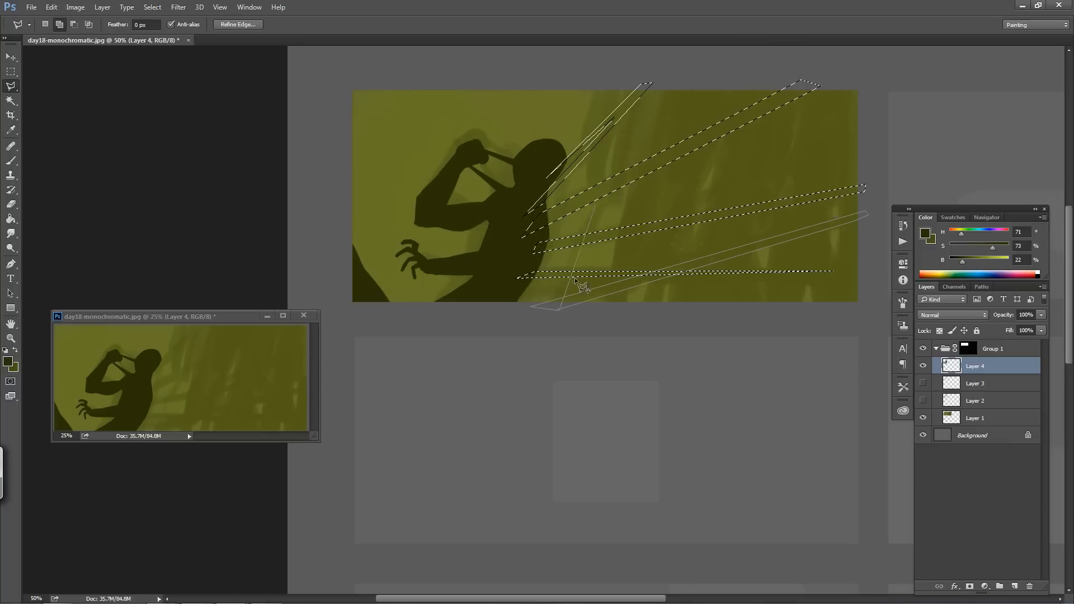
pyautogui.click(556, 309)
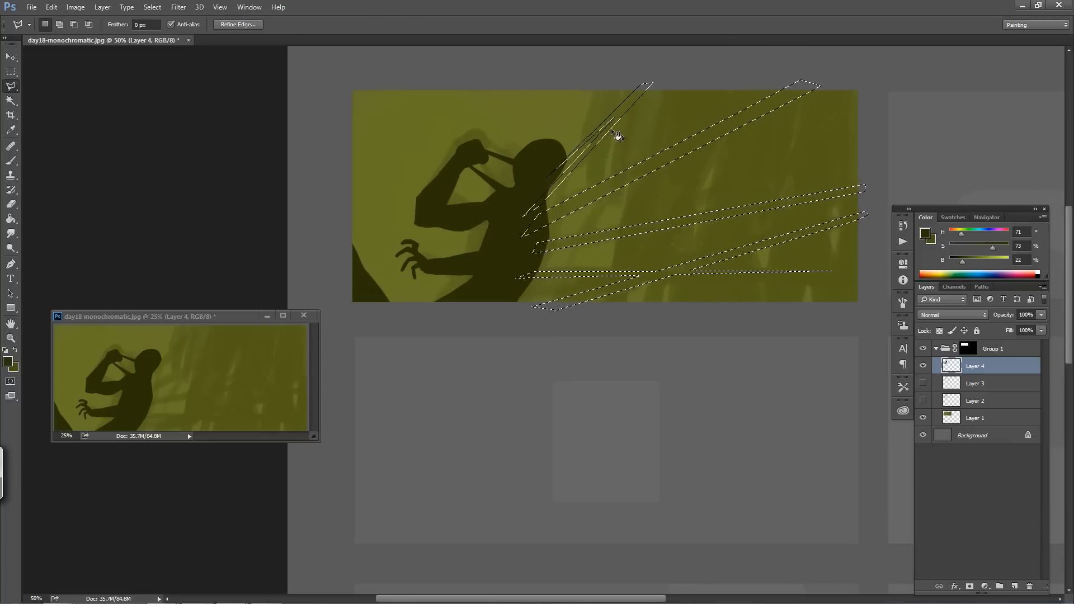
# Fill the selected strips on Layer 4 with the dark olive foreground color, and deselect
pyautogui.press('g')
pyautogui.click(620, 112)
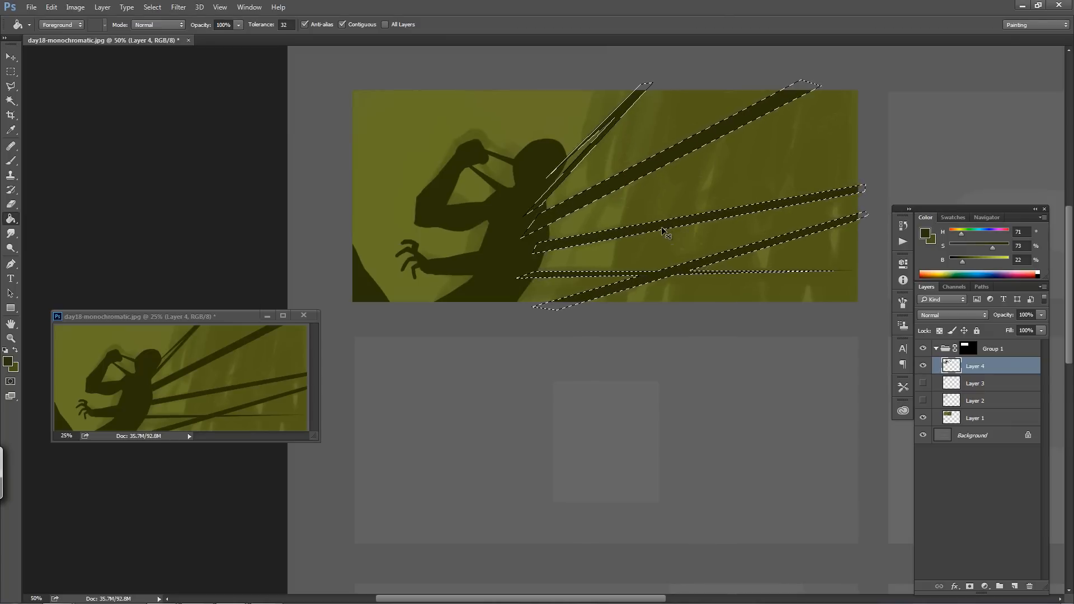
pyautogui.hotkey('ctrl', 'd')
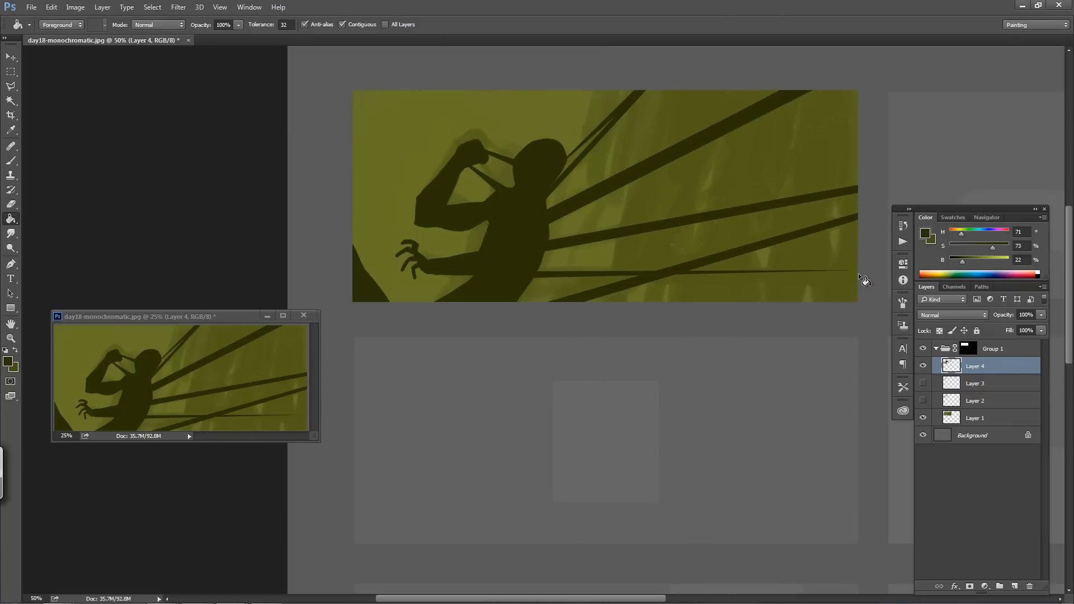
# Create a new layer above the figure and outline two narrow, ragged shards hanging from the panel's top edge behind the head
pyautogui.click(1014, 586)
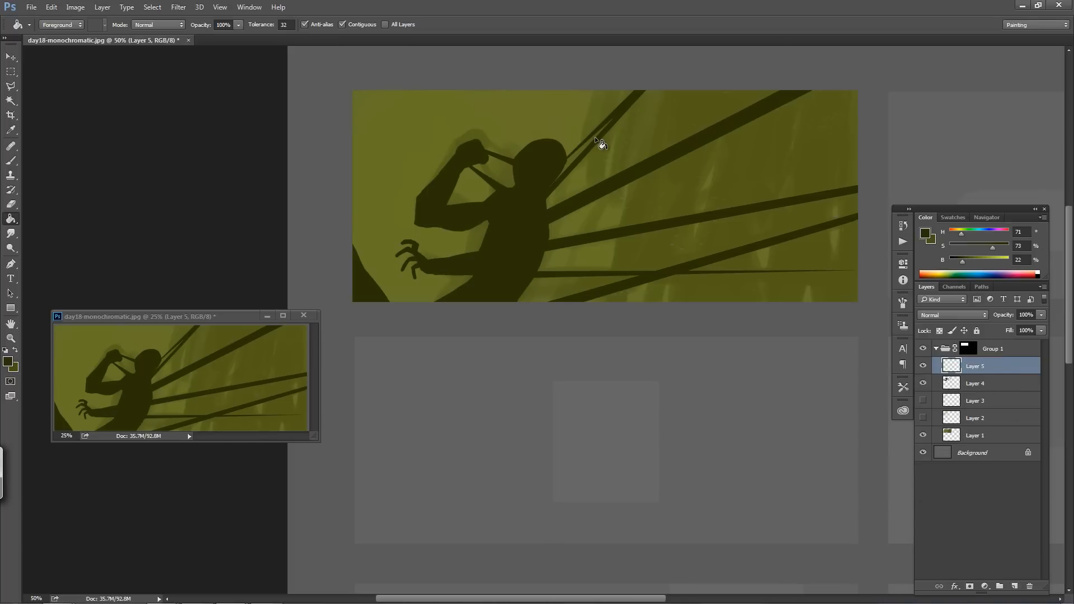
pyautogui.press('l')
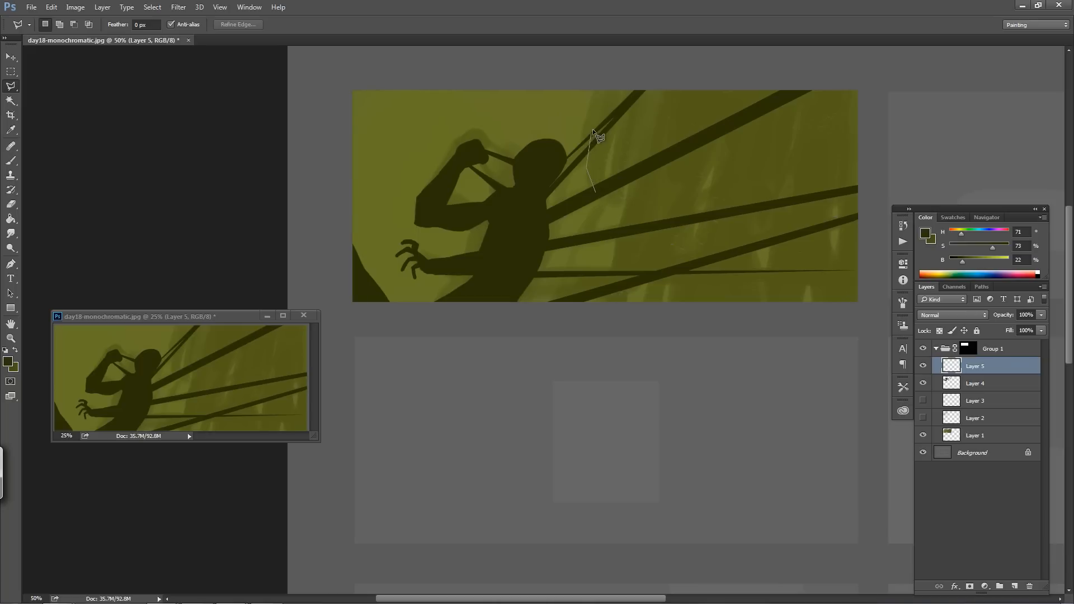
pyautogui.click(581, 148)
pyautogui.click(596, 193)
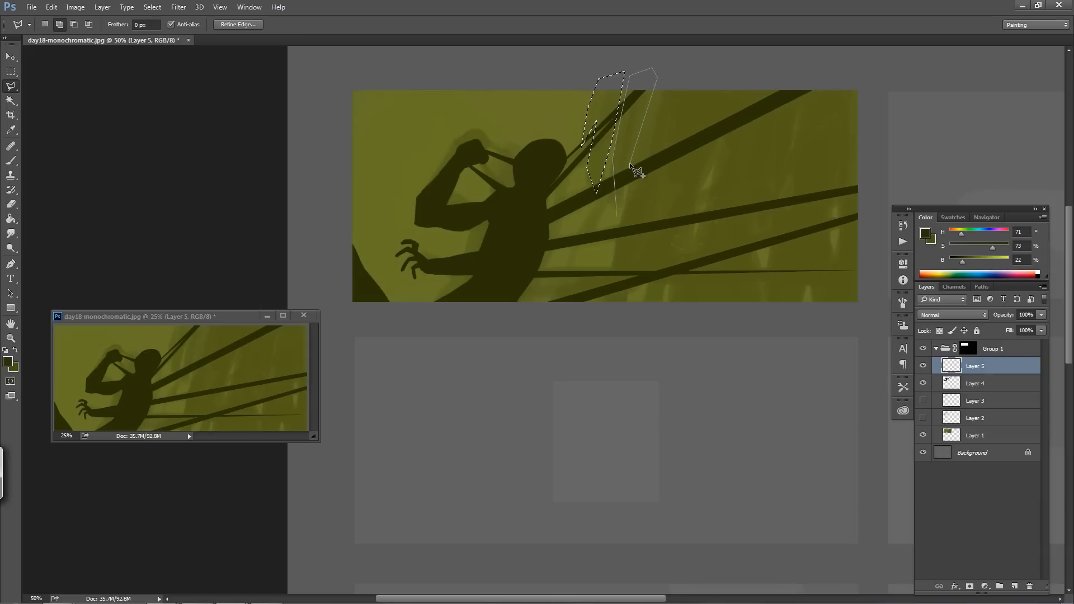
pyautogui.doubleClick(616, 216)
# Add a broad trunk shape spanning the panel's full height, with a notched, root-like base, to the selection
pyautogui.click(715, 165)
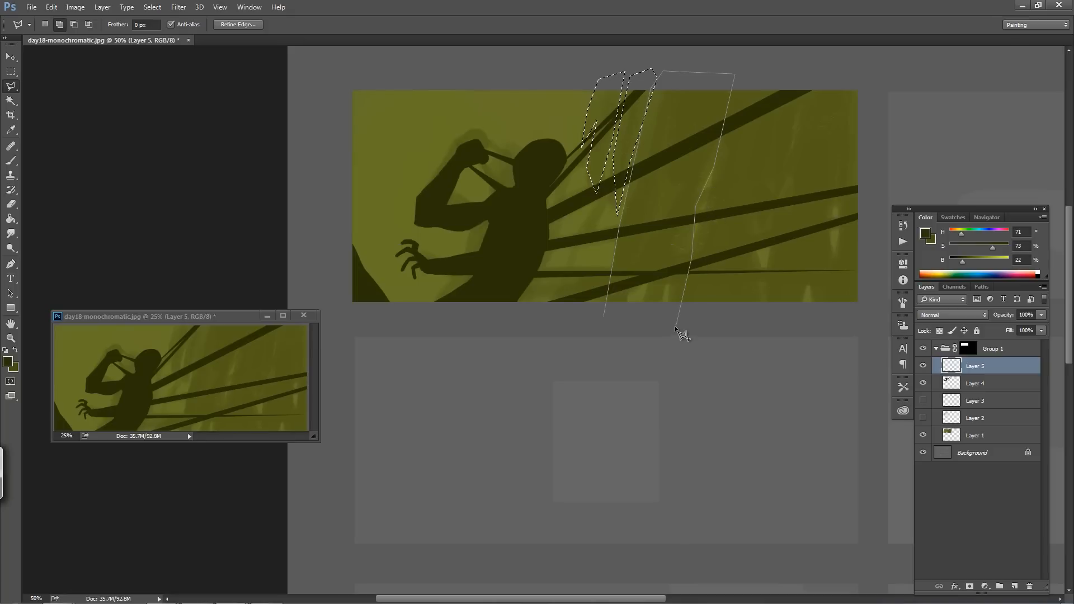
pyautogui.click(669, 268)
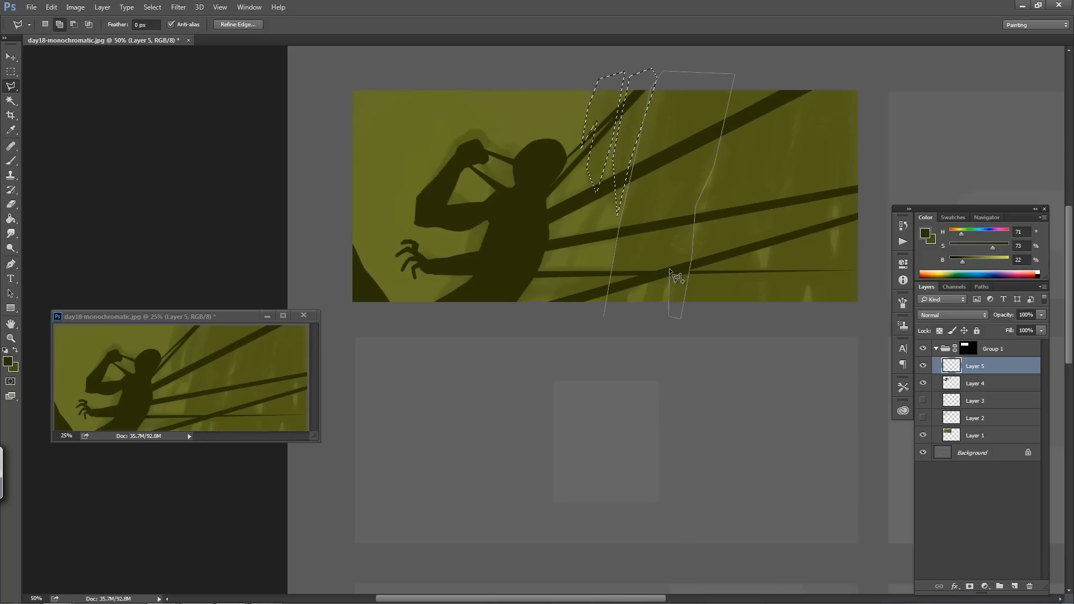
pyautogui.click(637, 320)
pyautogui.click(620, 319)
pyautogui.click(603, 317)
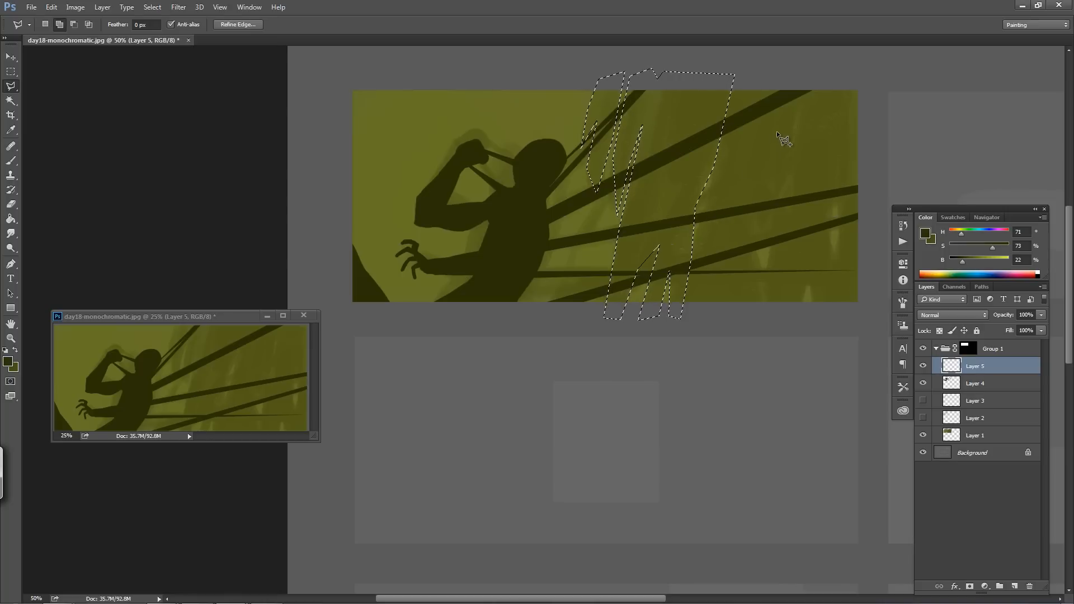
# Fill the selected shards and trunk with the dark olive foreground color, and deselect
pyautogui.press('g')
pyautogui.click(694, 167)
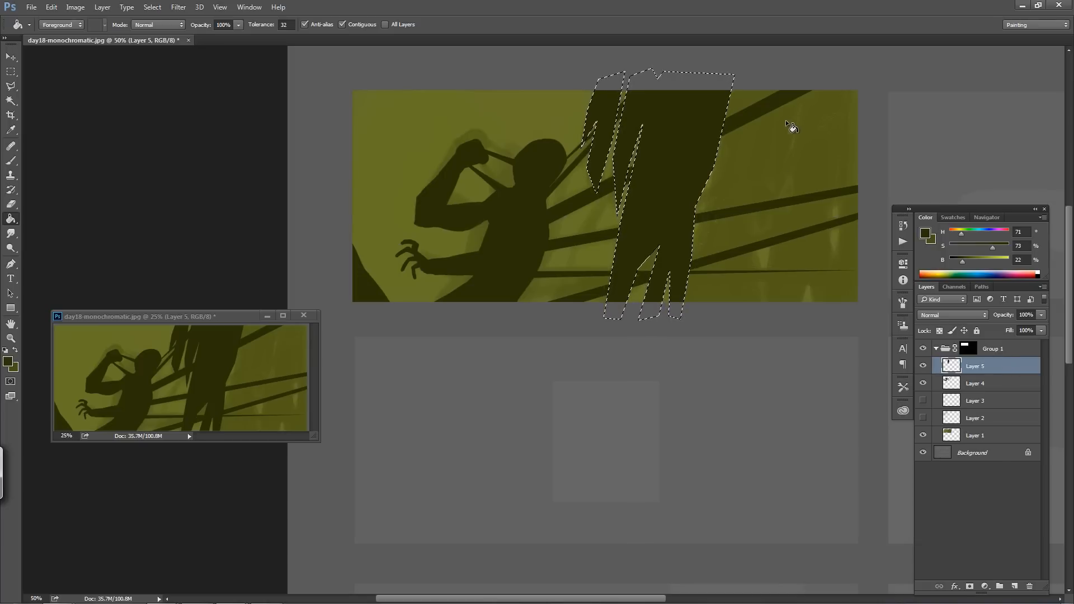
pyautogui.press('l')
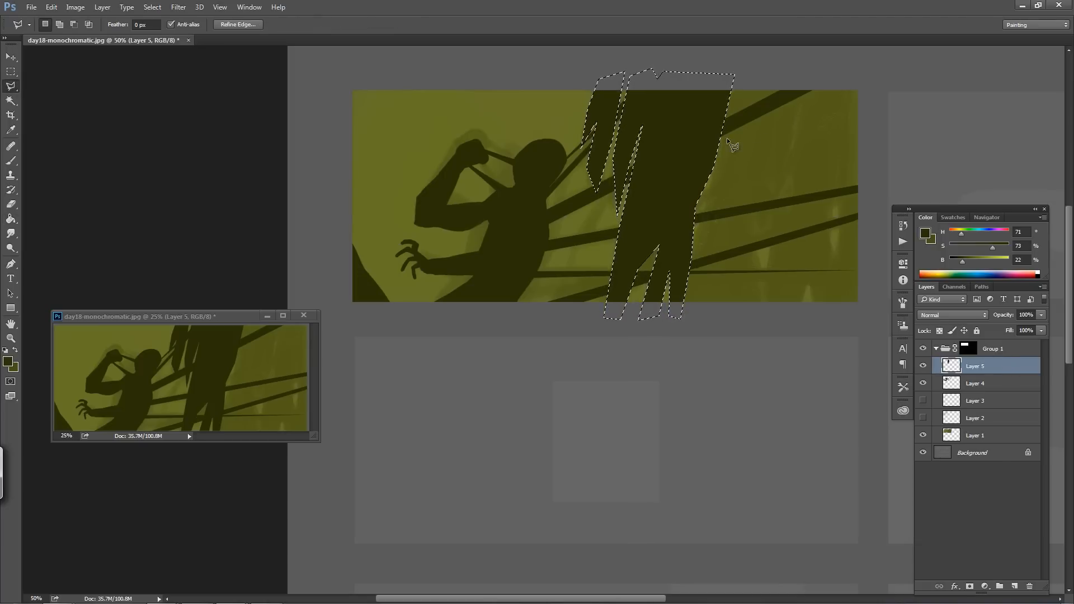
pyautogui.hotkey('ctrl', 'd')
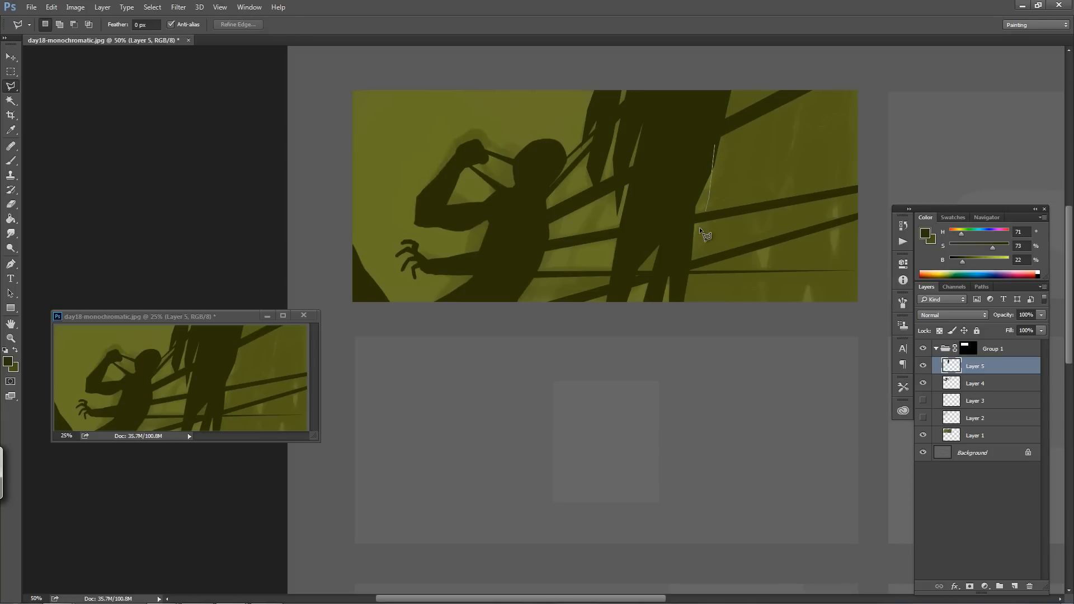
# Outline a second full-height trunk shape along the right side of the dark trunk with the Polygonal Lasso
pyautogui.click(709, 197)
pyautogui.click(686, 262)
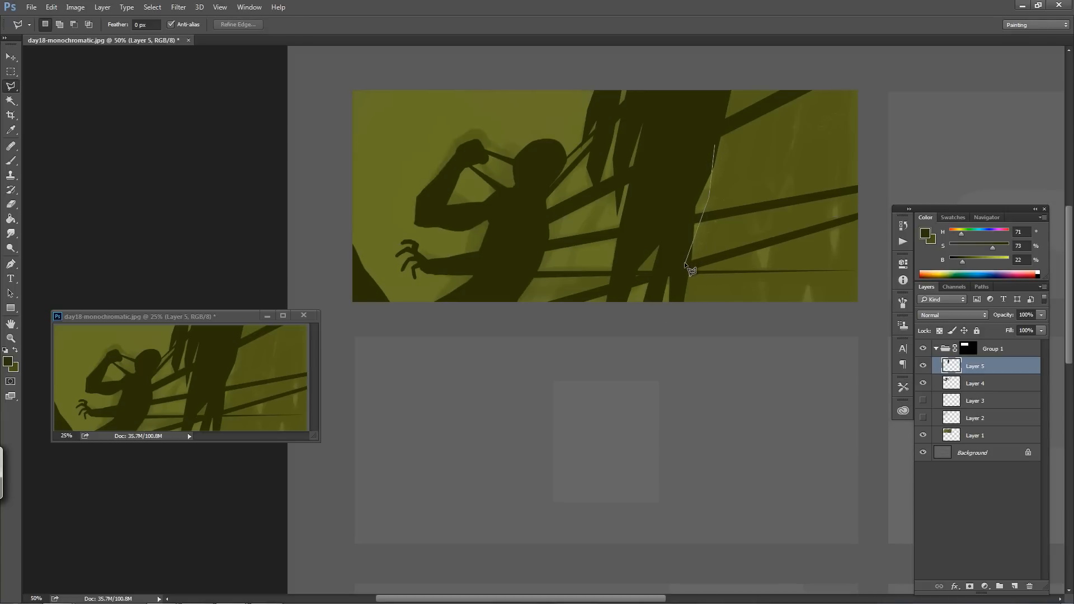
pyautogui.click(680, 322)
pyautogui.click(756, 249)
pyautogui.click(797, 159)
pyautogui.click(812, 80)
pyautogui.click(749, 76)
pyautogui.click(721, 86)
pyautogui.click(715, 145)
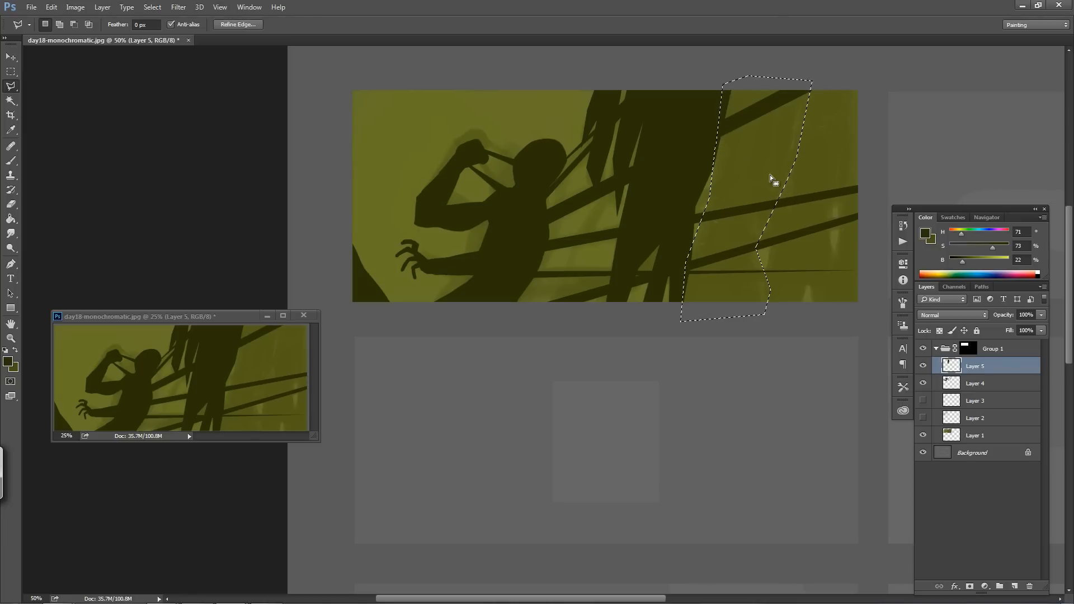
# Add a third full-height trunk reaching the panel's right edge to the selection, with a pointed notch in its base
pyautogui.keyDown('shift'); pyautogui.click(783, 183); pyautogui.keyUp('shift')
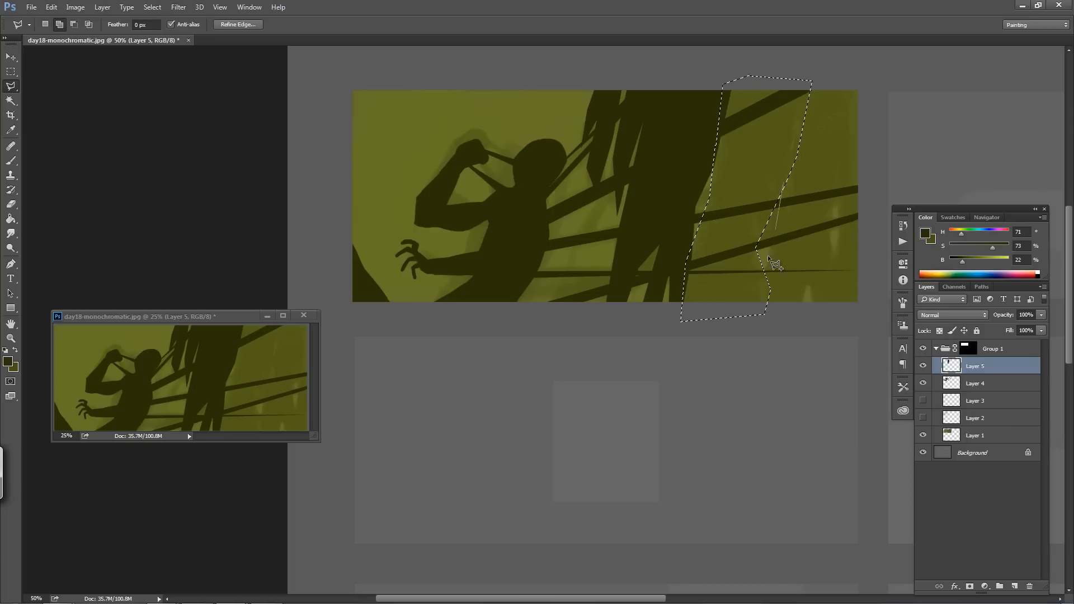
pyautogui.click(765, 272)
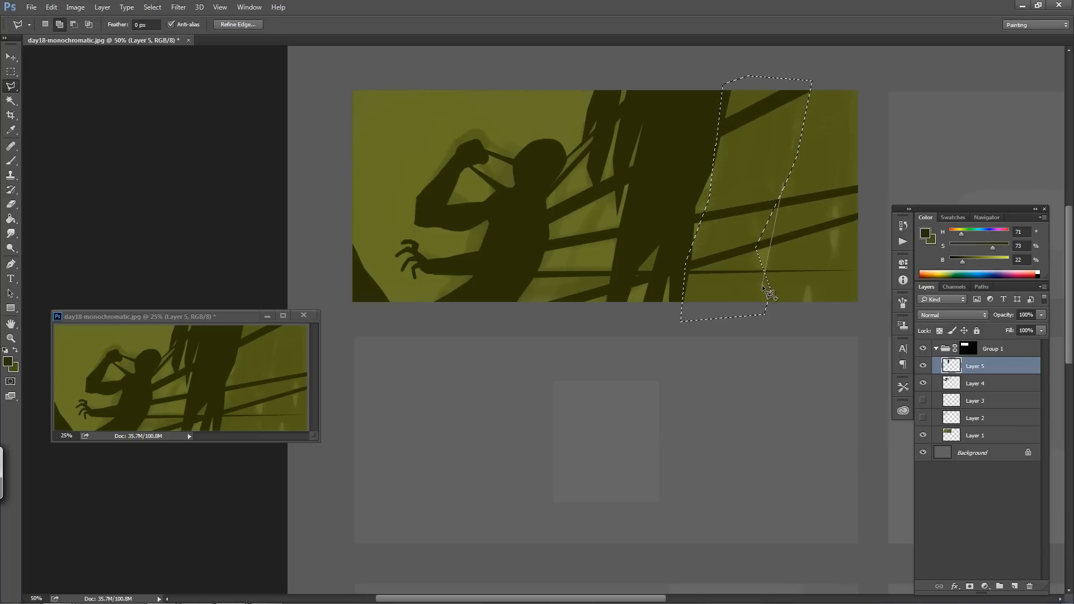
pyautogui.click(764, 328)
pyautogui.click(800, 311)
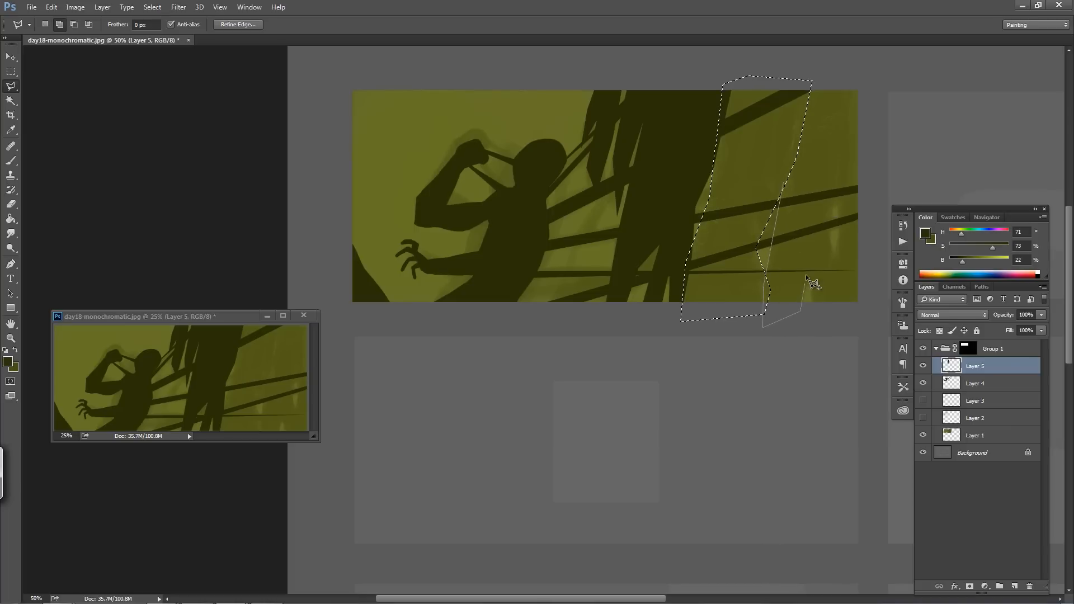
pyautogui.click(809, 278)
pyautogui.click(813, 315)
pyautogui.click(868, 311)
pyautogui.click(861, 74)
pyautogui.click(811, 83)
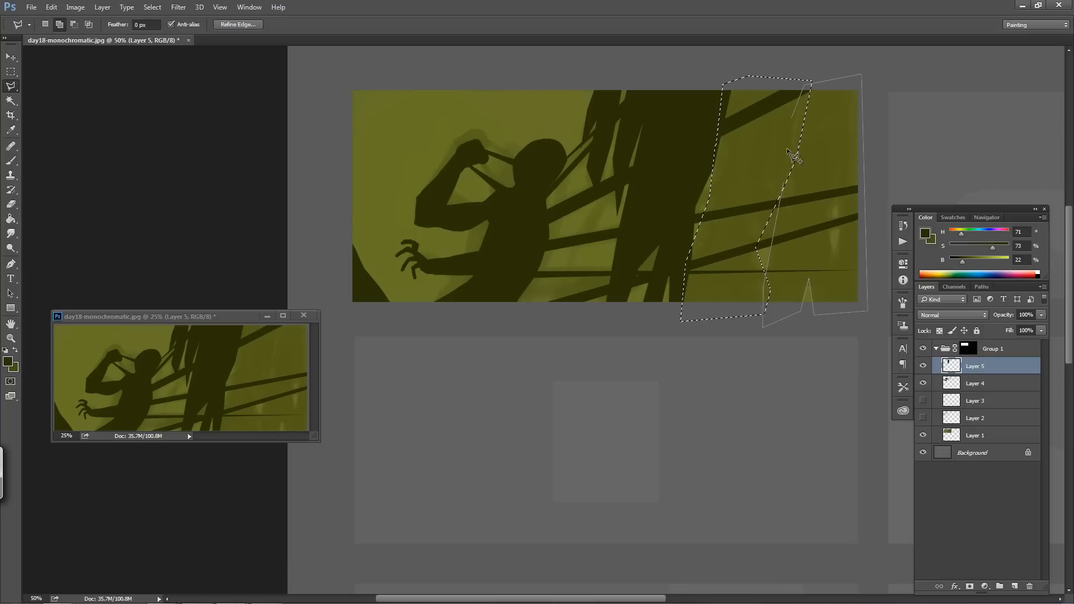
pyautogui.doubleClick(781, 194)
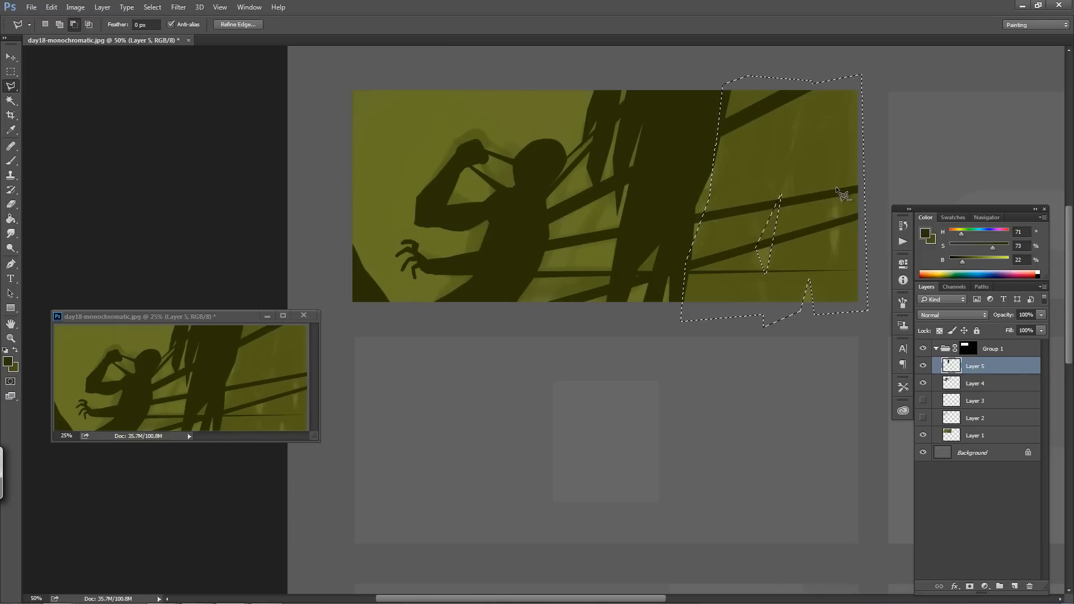
# Subtract a narrow diamond-shaped sliver near the panel's right edge from the trunk selection
pyautogui.click(834, 257)
pyautogui.click(841, 229)
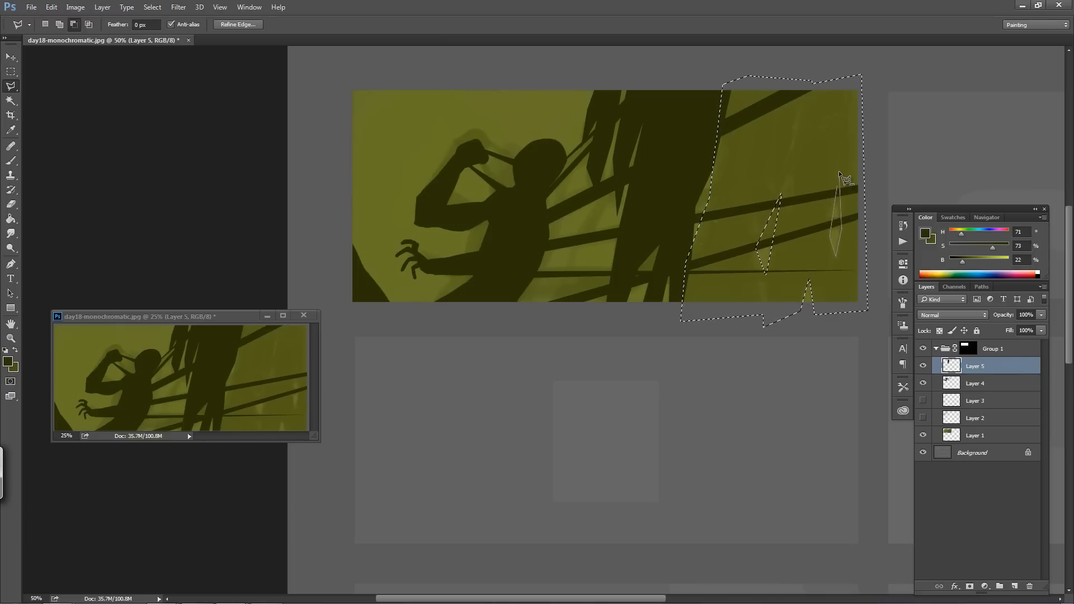
pyautogui.click(840, 173)
pyautogui.doubleClick(842, 246)
# Fill the selected trunks with the dark olive foreground color, deselect, and show the hidden Layers 2 and 3
pyautogui.press('b')
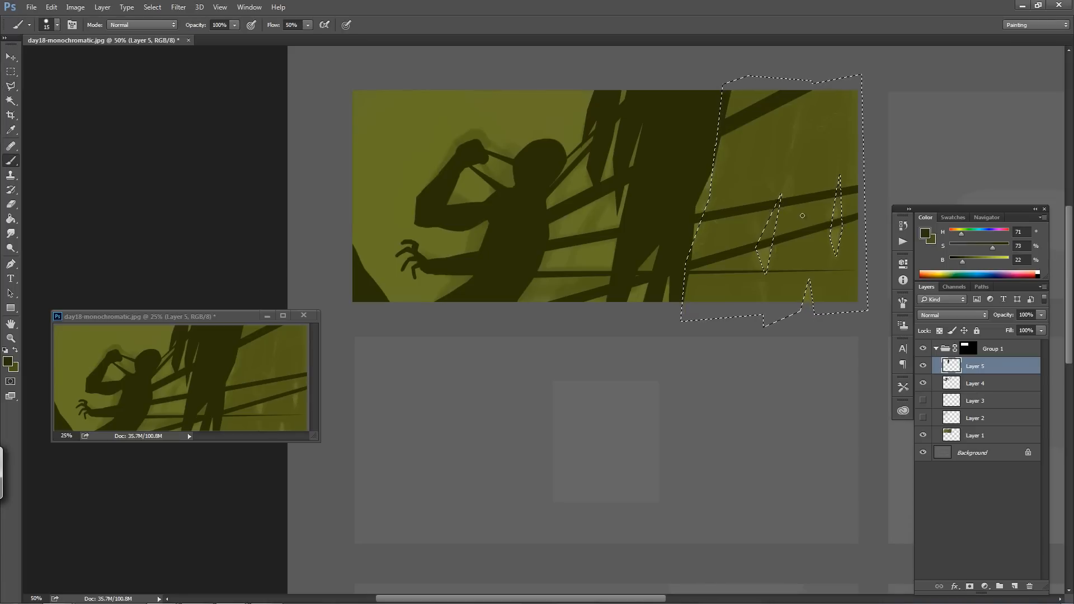
pyautogui.press('g')
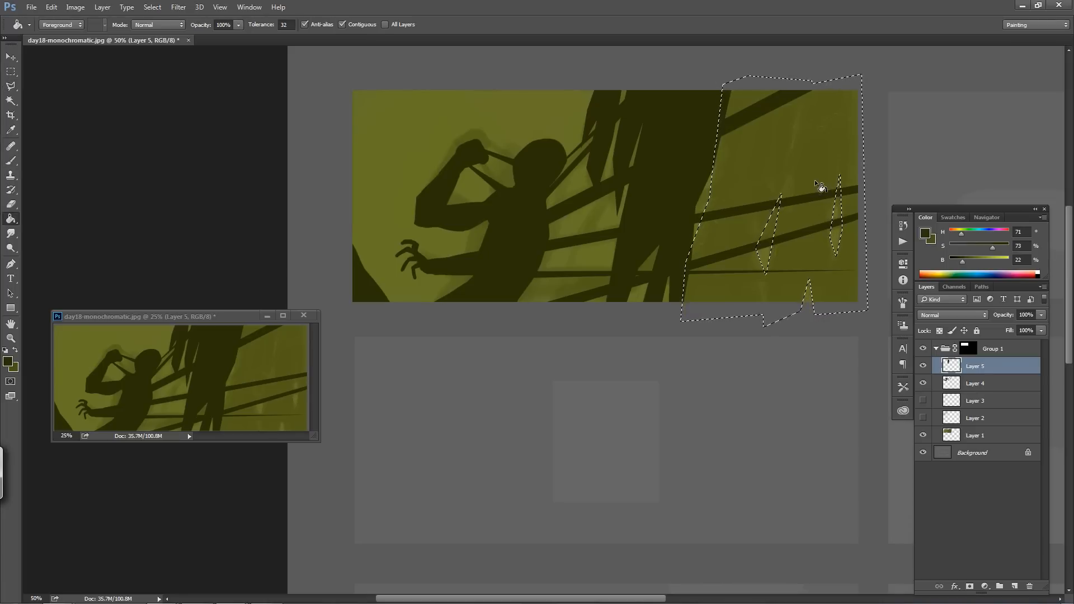
pyautogui.click(818, 175)
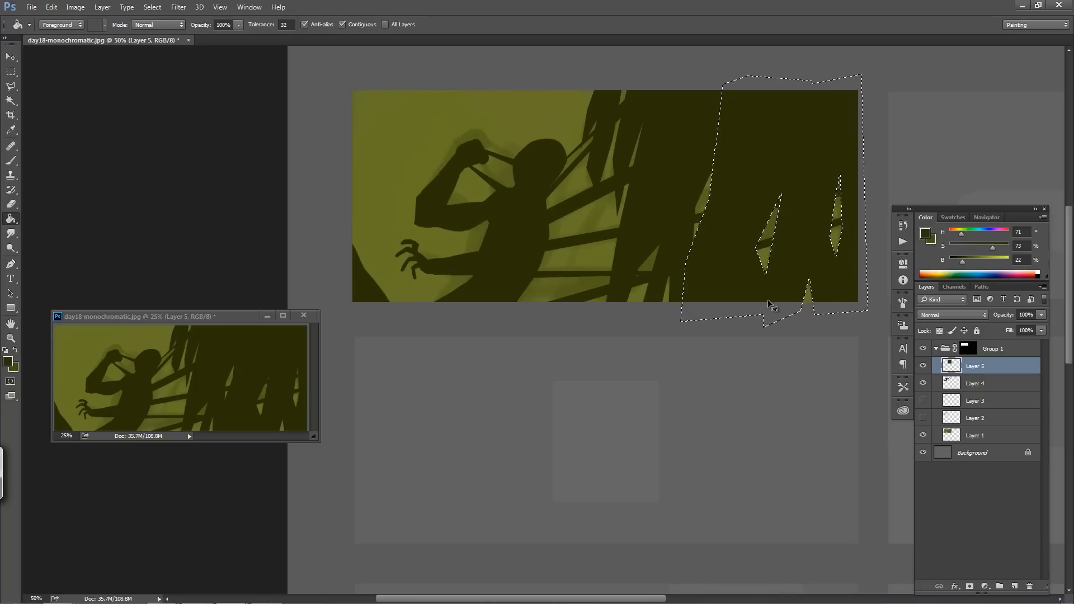
pyautogui.hotkey('ctrl', 'd')
pyautogui.click(923, 418)
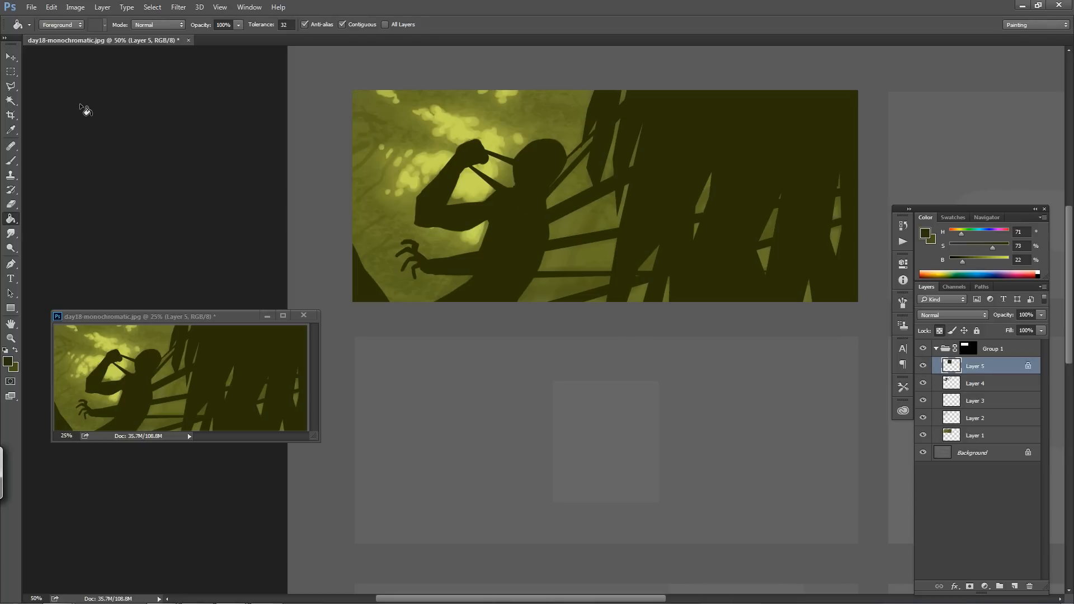
# Lock Layer 5's transparent pixels and shade the trunks' lower parts in darker olive with a 400 px brush at 50% opacity
pyautogui.click(11, 161)
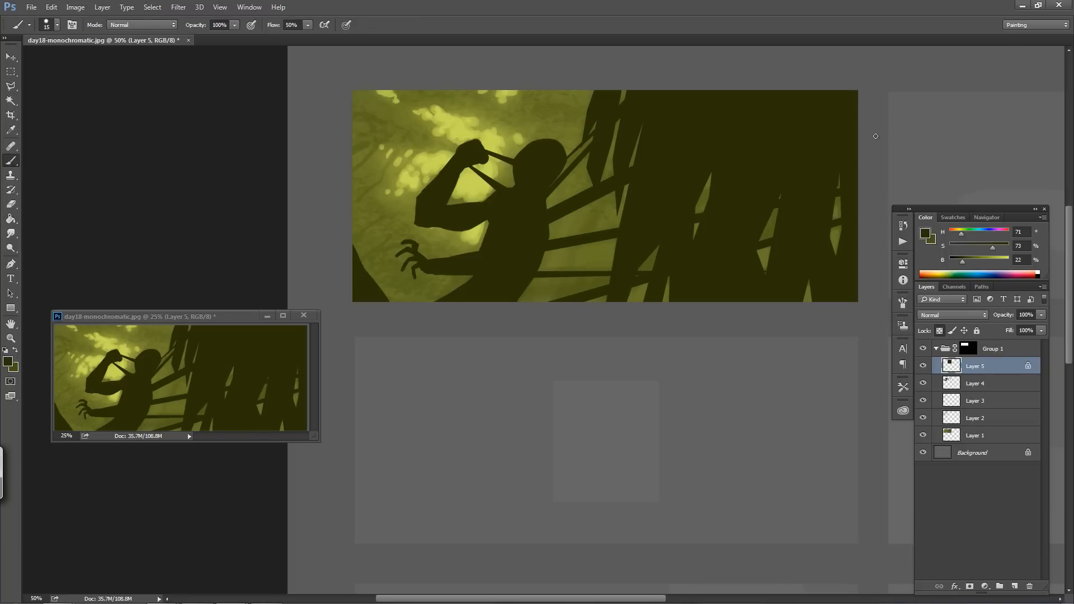
pyautogui.press(']')
pyautogui.press(']')
pyautogui.press(']')
pyautogui.press(']')
pyautogui.press(']')
pyautogui.press(']')
pyautogui.press(']')
pyautogui.press(']')
pyautogui.press(']')
pyautogui.press(']')
pyautogui.press(']')
pyautogui.press(']')
pyautogui.click(958, 261)
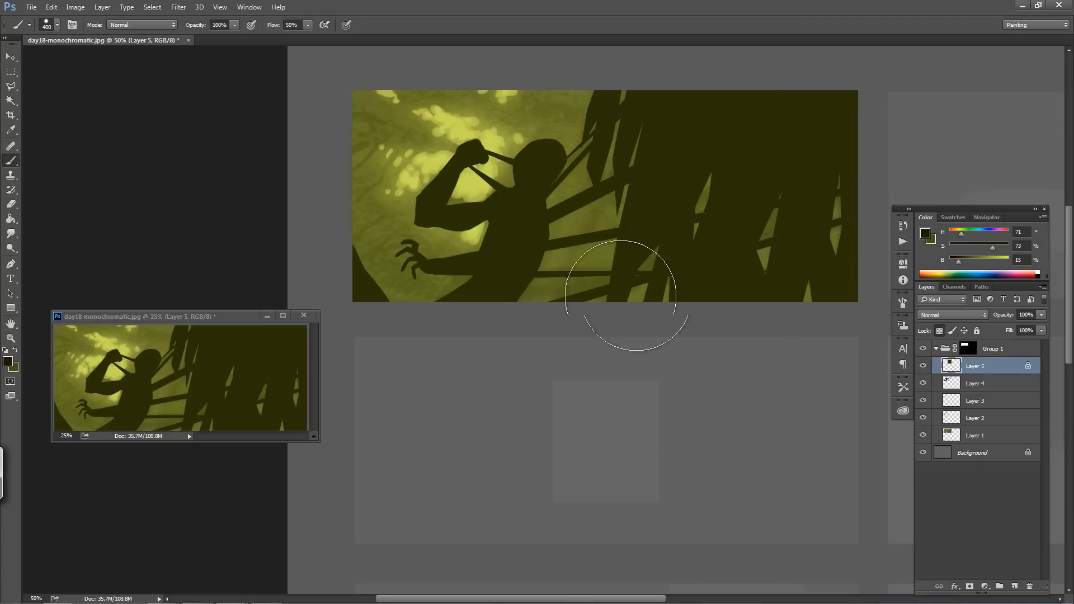
pyautogui.moveTo(632, 208)
pyautogui.mouseDown()
pyautogui.moveTo(695, 252)
pyautogui.moveTo(665, 277)
pyautogui.mouseUp()
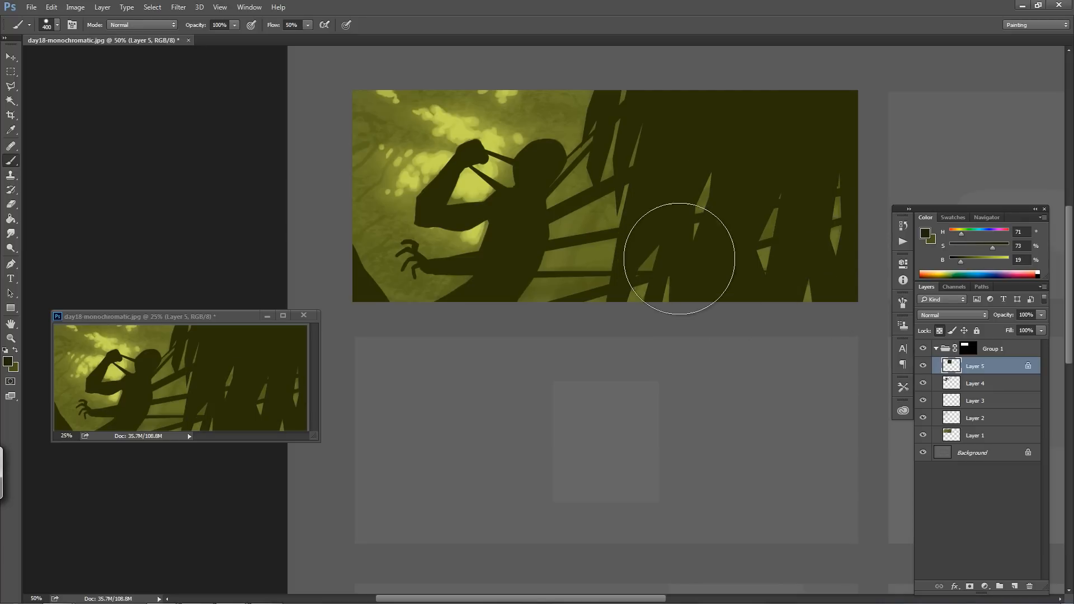
pyautogui.press('2')
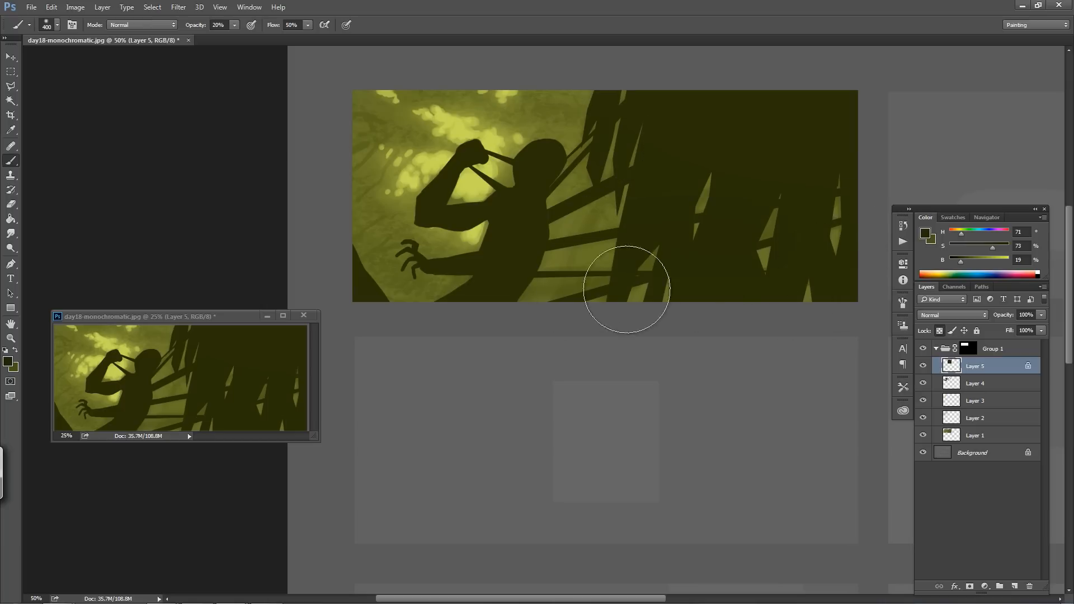
pyautogui.press('5')
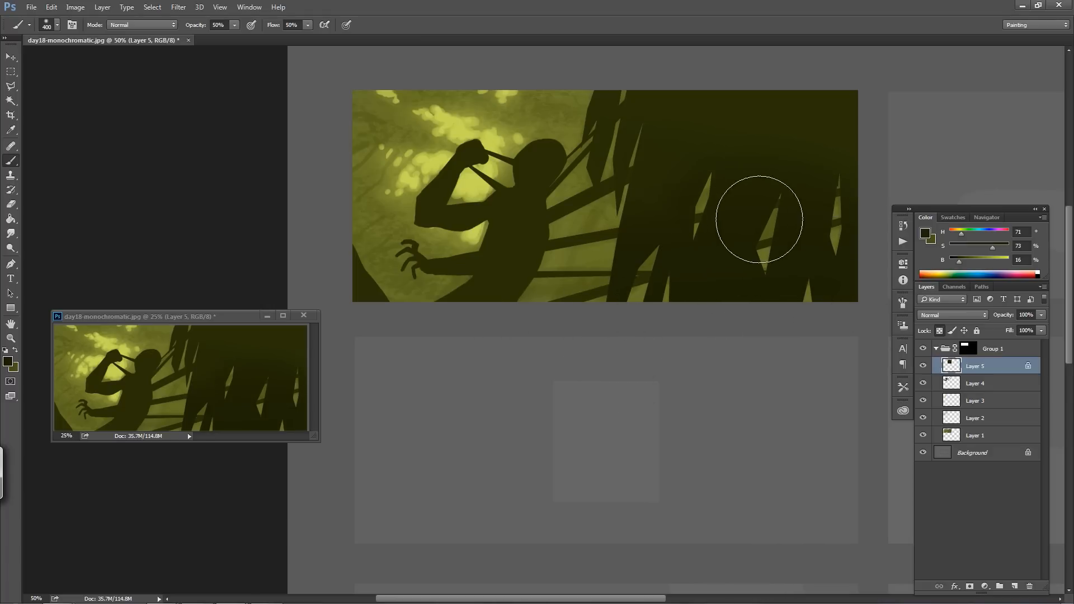
# Outline two long, narrow slivers slanting down the dark trunks with the Polygonal Lasso
pyautogui.press('l')
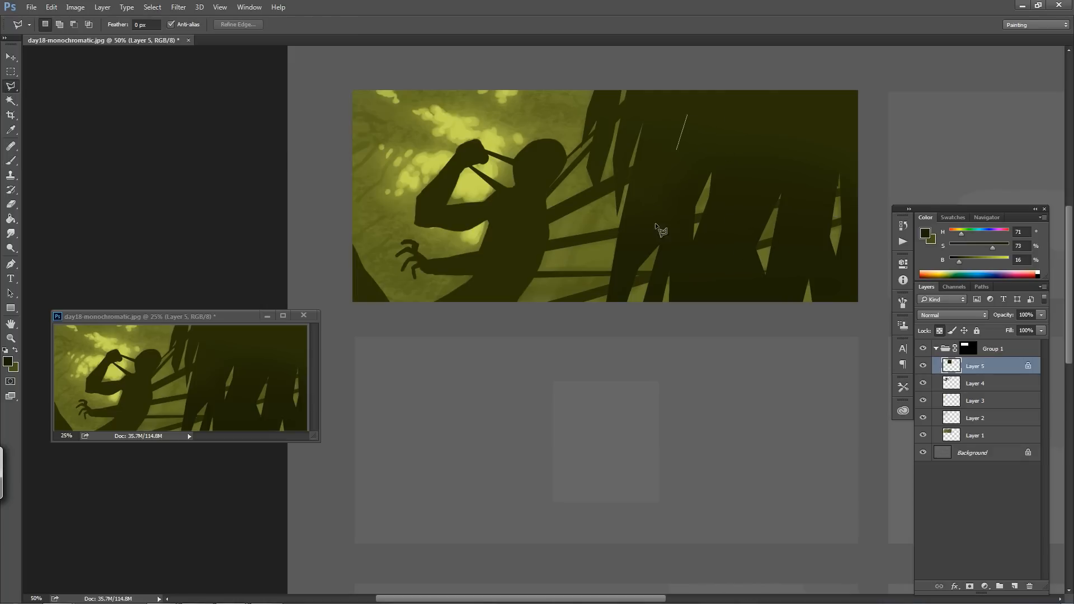
pyautogui.click(636, 280)
pyautogui.click(687, 115)
pyautogui.press('shift')
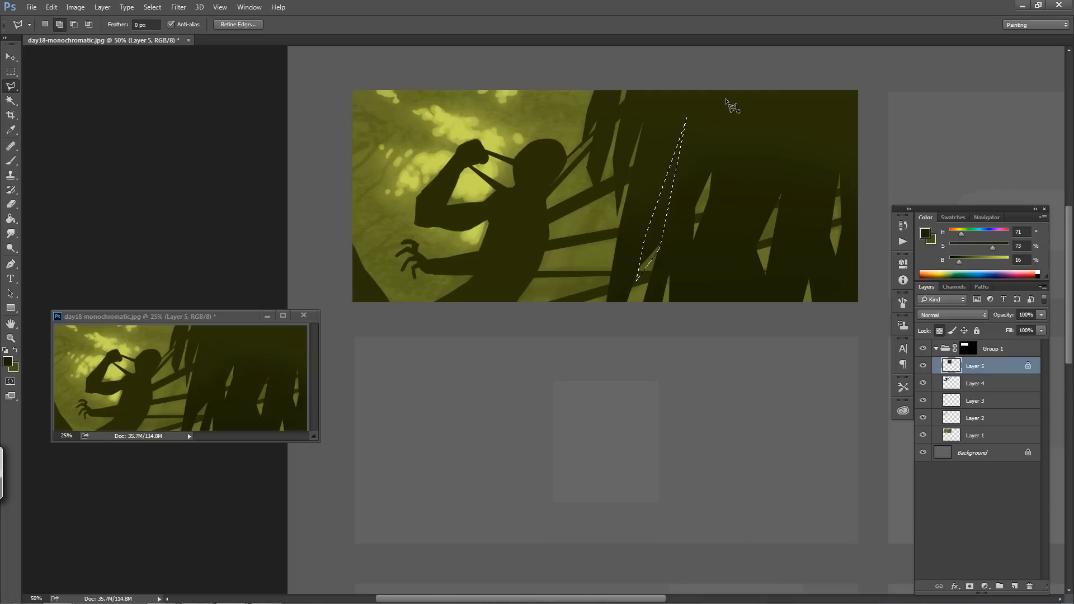
pyautogui.keyDown('shift'); pyautogui.click(730, 80); pyautogui.keyUp('shift')
pyautogui.click(695, 206)
pyautogui.click(729, 80)
# Add a thin sliver and a tapered root wedge, both reaching the panel's bottom edge, to the selection
pyautogui.keyDown('shift'); pyautogui.click(744, 194); pyautogui.keyUp('shift')
pyautogui.click(706, 316)
pyautogui.click(713, 314)
pyautogui.click(745, 194)
pyautogui.click(760, 240)
pyautogui.click(734, 310)
pyautogui.click(758, 310)
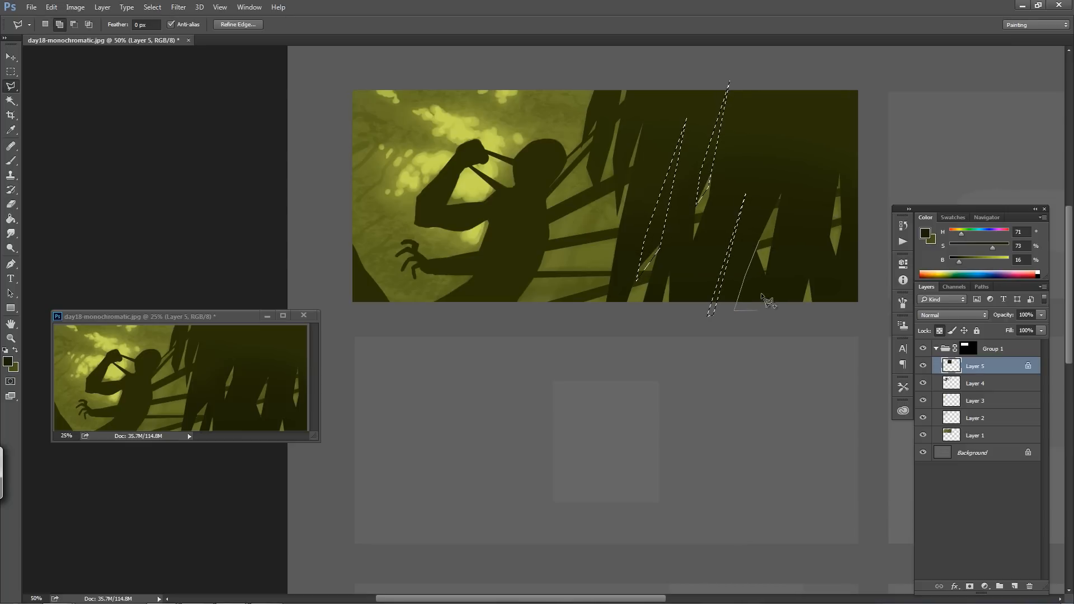
pyautogui.click(761, 239)
# Add a wide slanted band running down from the panel's upper right corner to the selection
pyautogui.click(821, 82)
pyautogui.click(768, 261)
pyautogui.click(788, 281)
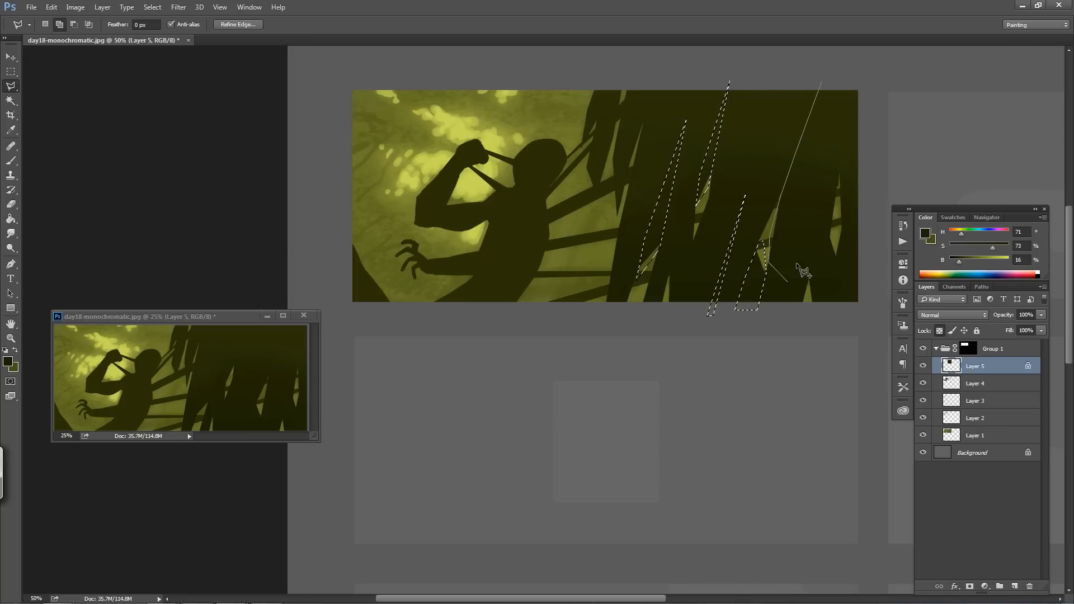
pyautogui.click(818, 225)
pyautogui.click(844, 144)
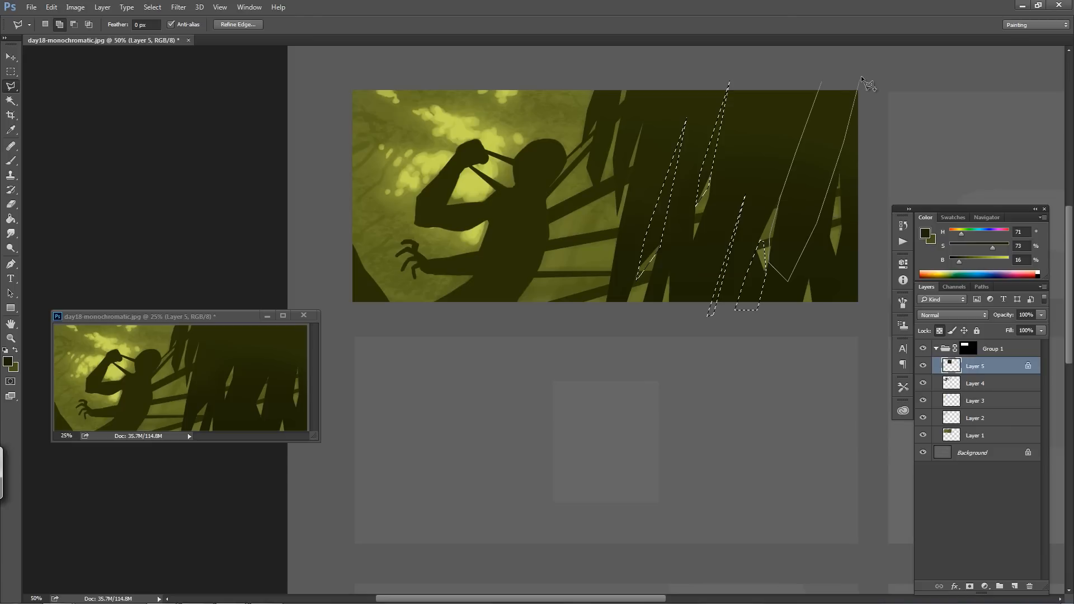
pyautogui.click(823, 83)
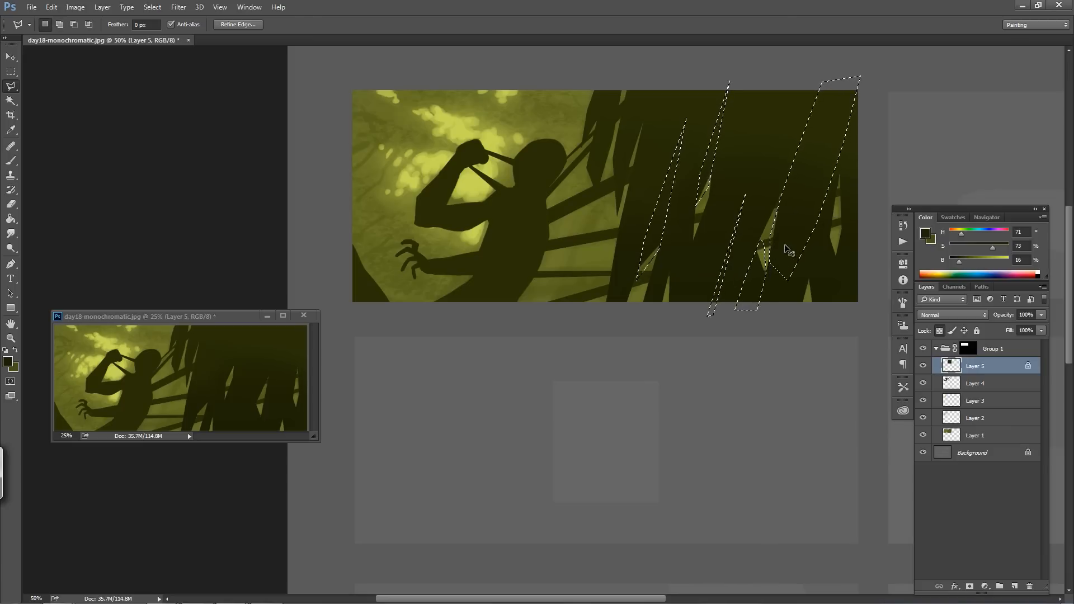
# Hide the selection outline and shade the selected slivers and band in darker olive with a 200 px brush
pyautogui.hotkey('ctrl', 'd')
pyautogui.press('b')
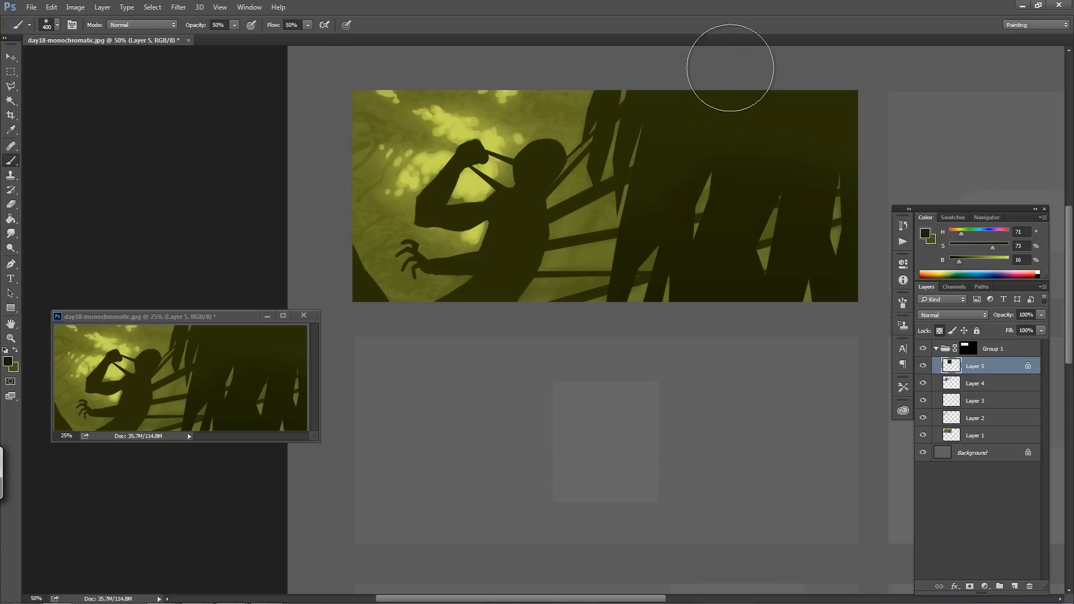
pyautogui.press('[')
pyautogui.moveTo(722, 94); pyautogui.dragTo(705, 148)
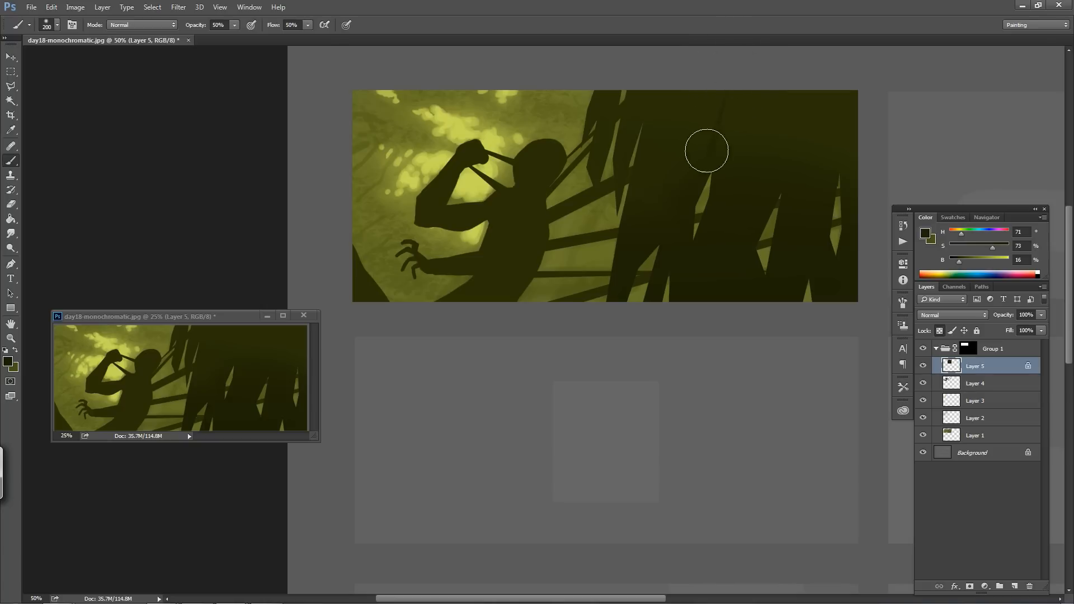
pyautogui.moveTo(727, 90); pyautogui.dragTo(700, 161)
pyautogui.moveTo(691, 102); pyautogui.dragTo(657, 227)
pyautogui.moveTo(828, 63)
pyautogui.mouseDown()
pyautogui.moveTo(777, 204)
pyautogui.moveTo(836, 66)
pyautogui.moveTo(788, 183)
pyautogui.mouseUp()
pyautogui.moveTo(821, 84); pyautogui.dragTo(774, 204)
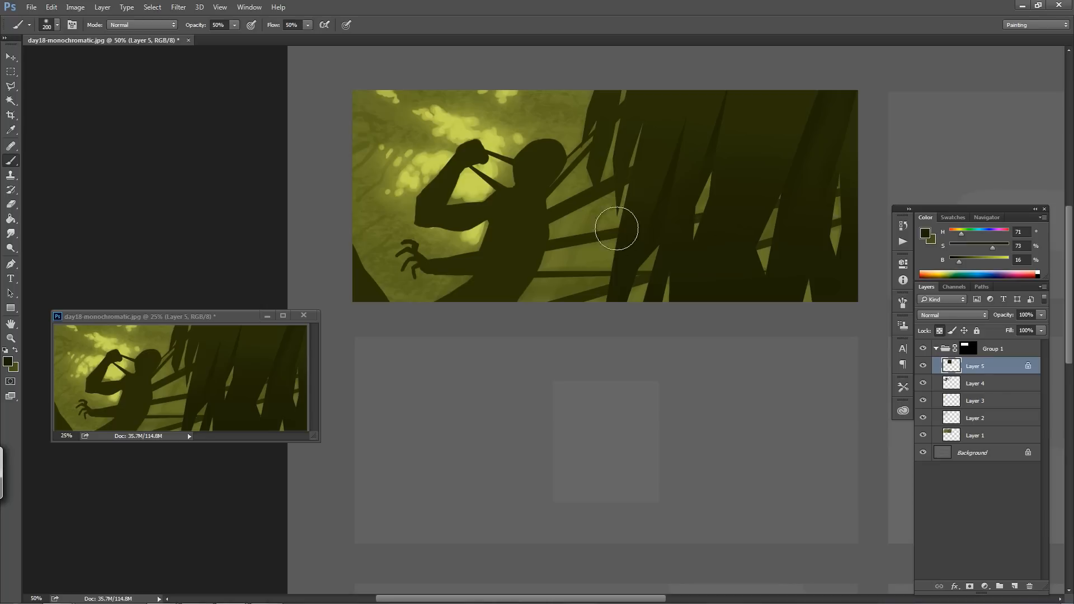
pyautogui.moveTo(618, 229)
pyautogui.mouseDown()
pyautogui.moveTo(625, 264)
pyautogui.moveTo(666, 280)
pyautogui.mouseUp()
# Select a jagged, spiked shape at the middle trunk's base and shade it in olive at 13% brightness
pyautogui.press('l')
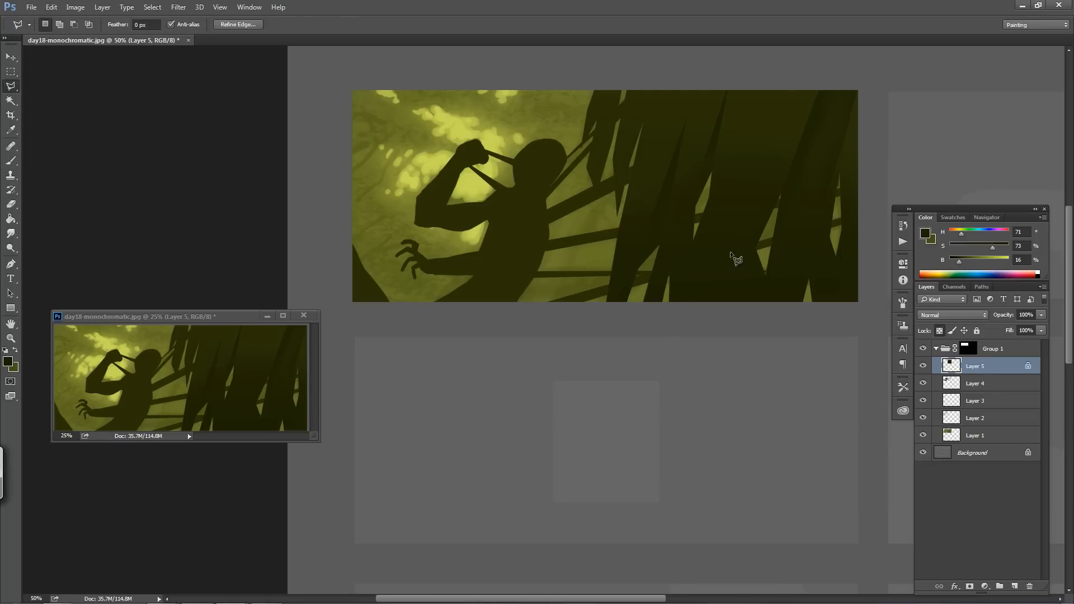
pyautogui.click(718, 310)
pyautogui.click(708, 193)
pyautogui.click(674, 326)
pyautogui.click(719, 310)
pyautogui.press('b')
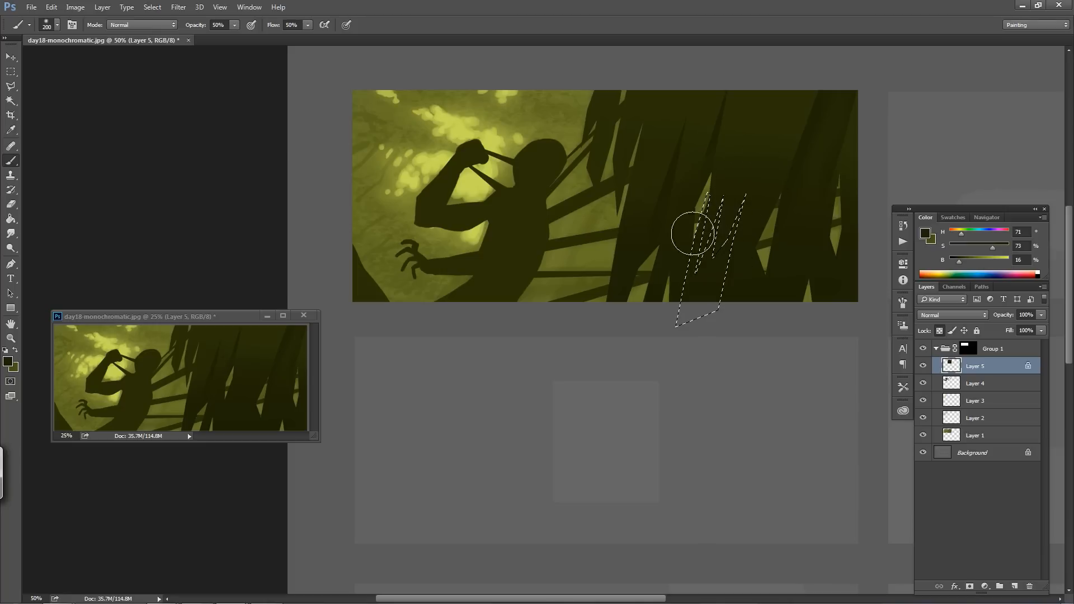
pyautogui.keyDown('alt'); pyautogui.click(745, 244); pyautogui.keyUp('alt')
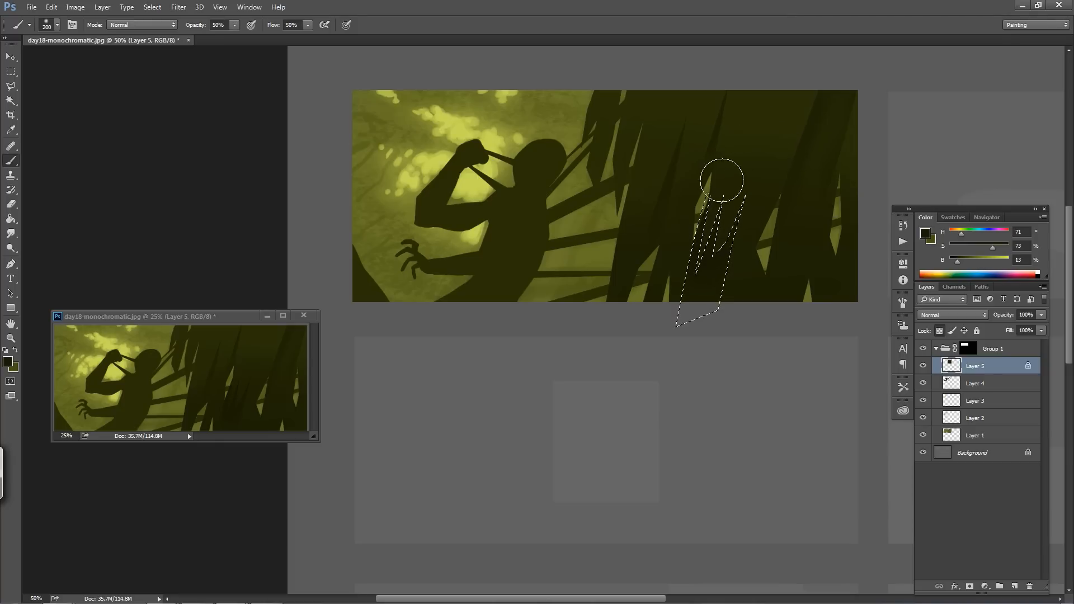
# Select a narrow sliver left of the spiked shape, down to the panel's bottom edge, and darken it with the brush
pyautogui.press('l')
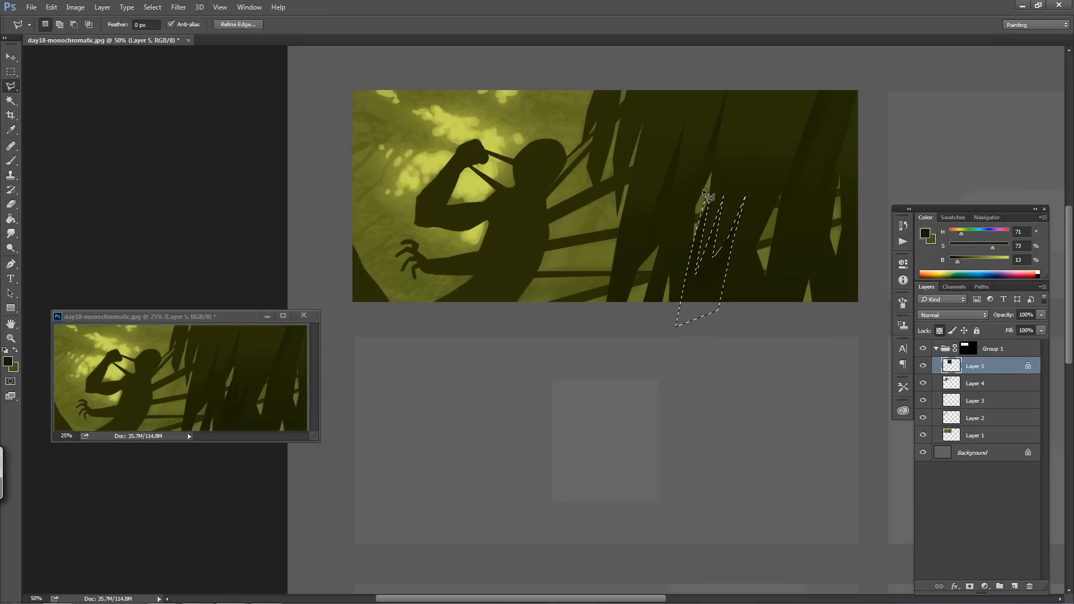
pyautogui.click(701, 180)
pyautogui.click(701, 181)
pyautogui.press('b')
pyautogui.moveTo(681, 216)
pyautogui.mouseDown()
pyautogui.moveTo(671, 272)
pyautogui.moveTo(692, 167)
pyautogui.moveTo(678, 216)
pyautogui.moveTo(689, 185)
pyautogui.mouseUp()
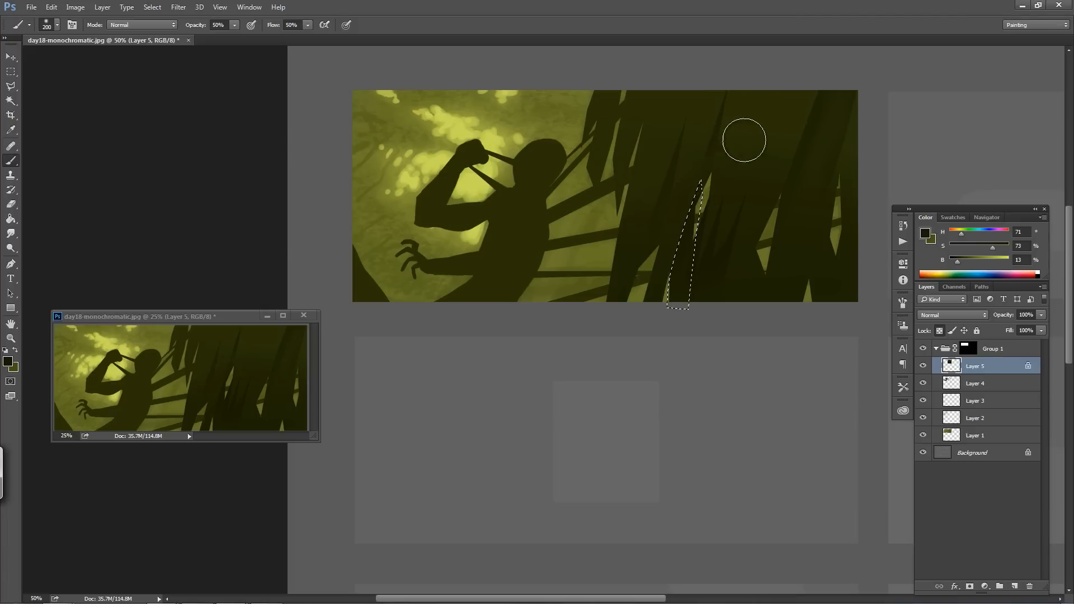
# Select the root wedge left of the diamond-shaped gap at the panel's bottom edge and darken it with the brush
pyautogui.press('l')
pyautogui.click(758, 245)
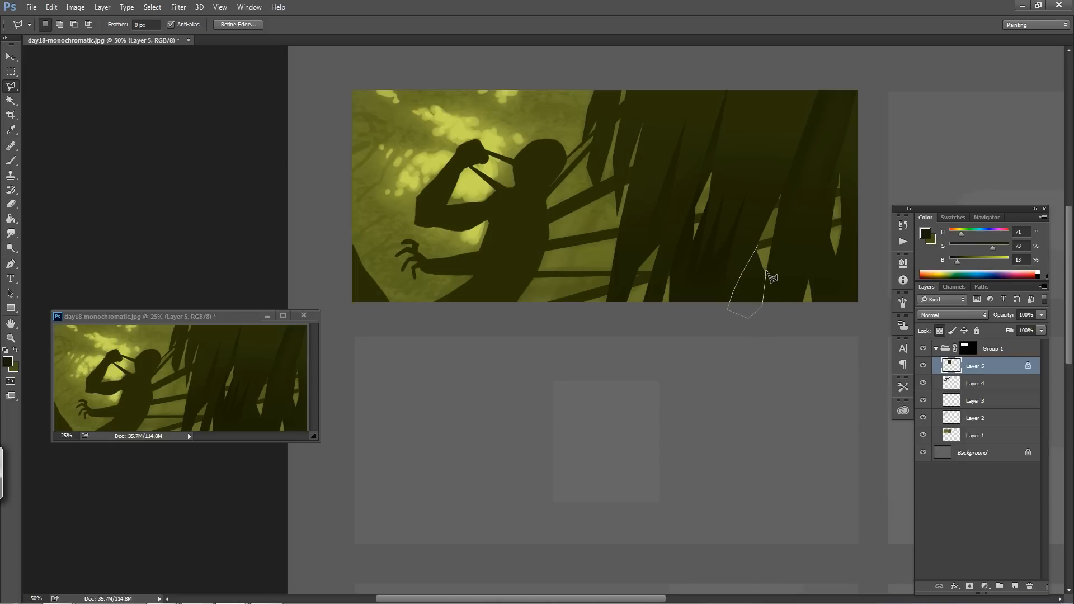
pyautogui.click(761, 243)
pyautogui.press('b')
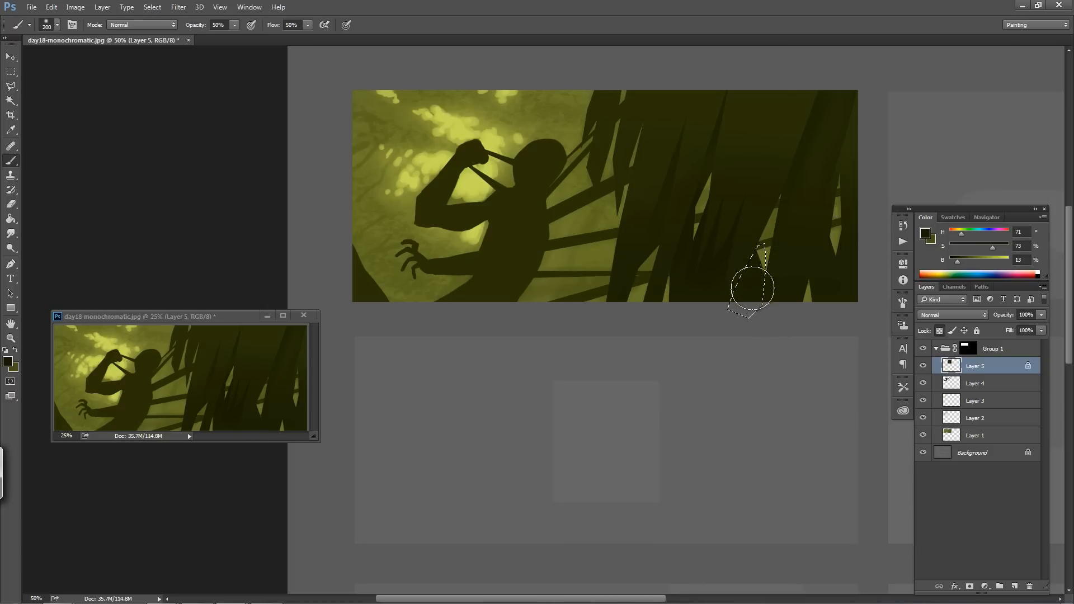
pyautogui.moveTo(780, 208)
pyautogui.mouseDown()
pyautogui.moveTo(739, 281)
pyautogui.moveTo(799, 187)
pyautogui.mouseUp()
# Outline a tapered shard hanging from the panel's top edge, invert the selection, and shade darker olive along its outer lower edge
pyautogui.press('l')
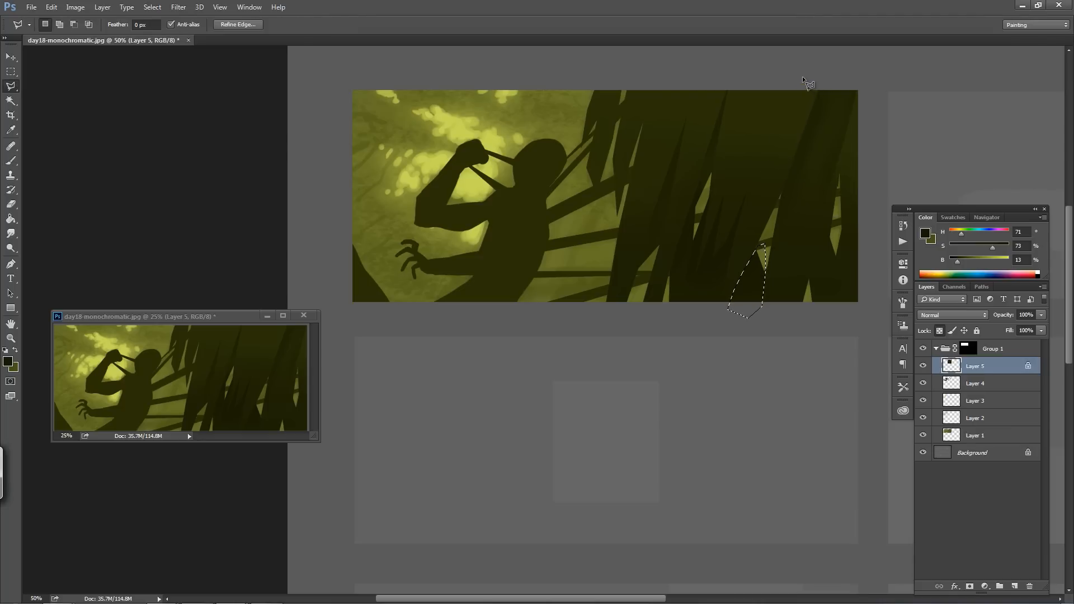
pyautogui.moveTo(802, 79)
pyautogui.mouseDown()
pyautogui.moveTo(778, 138)
pyautogui.moveTo(723, 192)
pyautogui.mouseUp()
pyautogui.click(753, 74)
pyautogui.click(804, 79)
pyautogui.press('b')
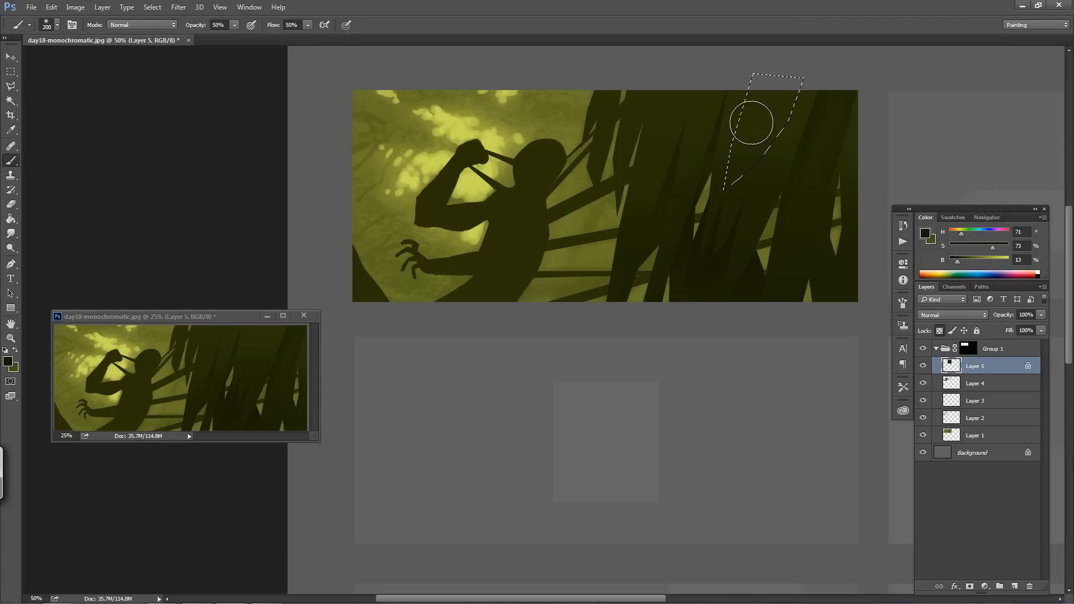
pyautogui.hotkey('ctrl', 'shift', 'i')
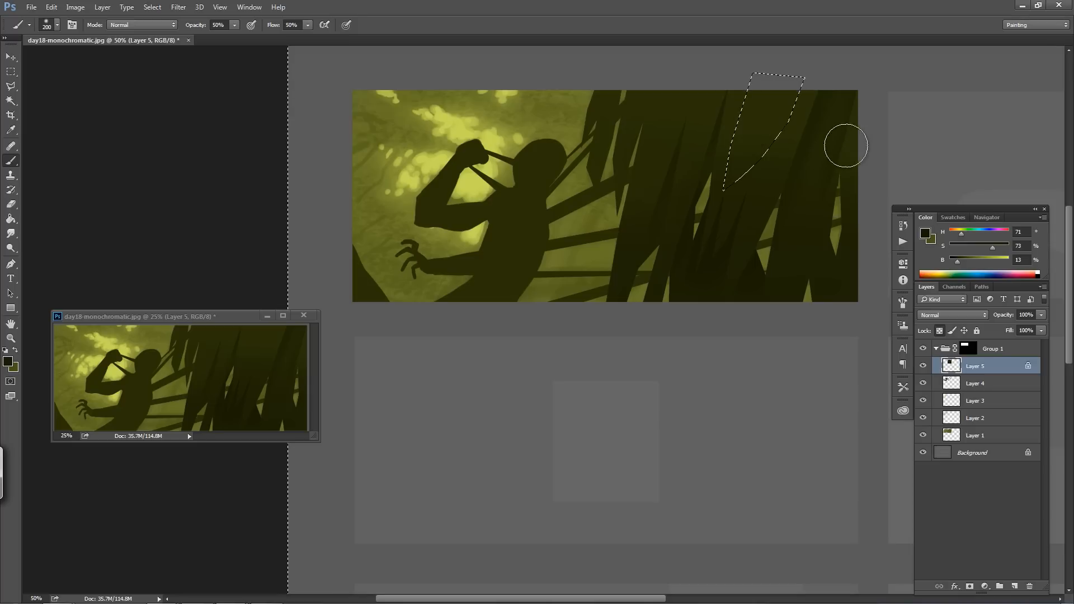
pyautogui.moveTo(792, 90)
pyautogui.mouseDown()
pyautogui.moveTo(754, 171)
pyautogui.moveTo(801, 90)
pyautogui.mouseUp()
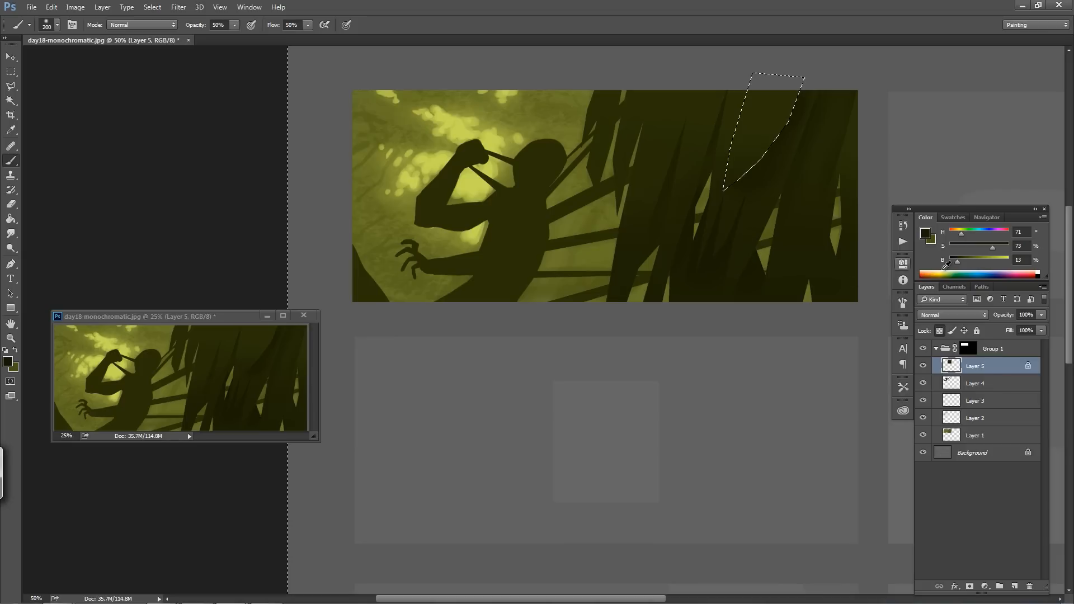
# Clear the selection and paint thin dark grooves down the hanging trunk shards on Layer 5 with a size 8 brush at 100% opacity
pyautogui.hotkey('ctrl', 'd')
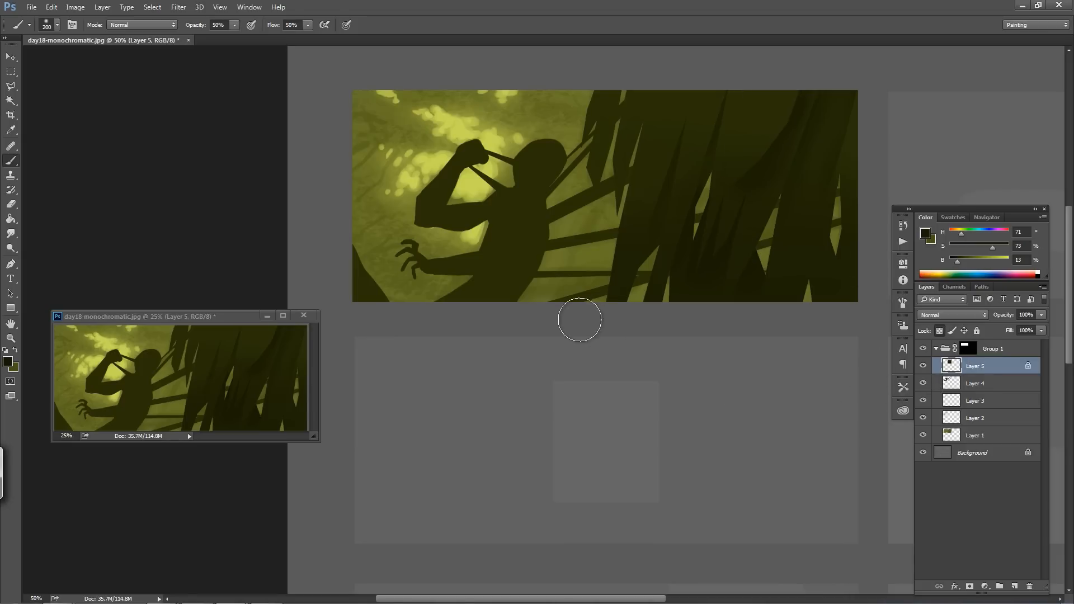
pyautogui.press('[')
pyautogui.press('[')
pyautogui.press('[')
pyautogui.press('[')
pyautogui.press('[')
pyautogui.press('[')
pyautogui.press('[')
pyautogui.press('[')
pyautogui.press('[')
pyautogui.press('[')
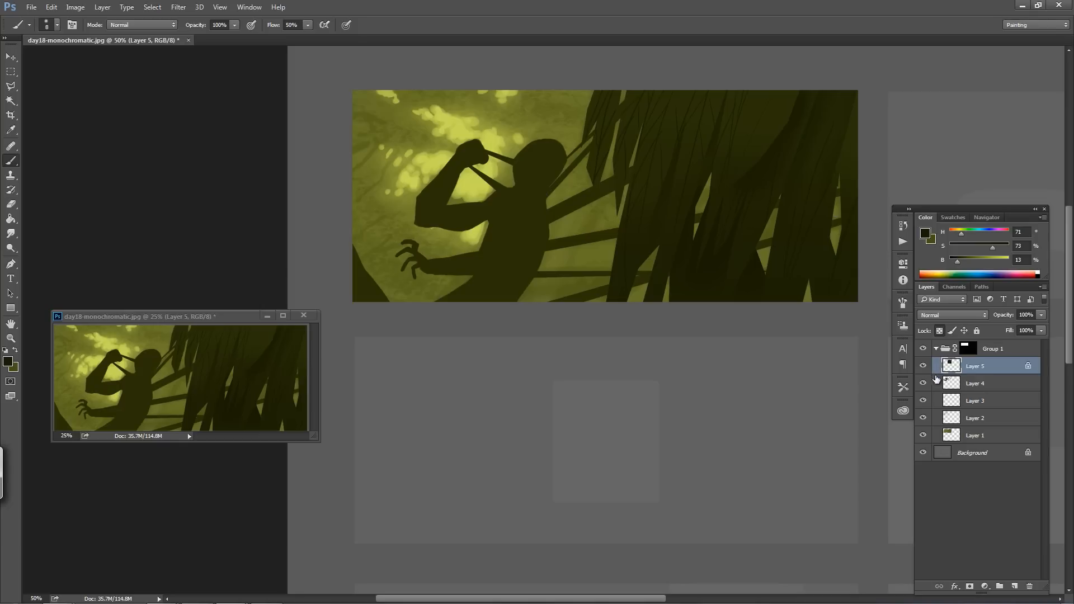
# Lock Layer 4's transparent pixels and shade the figure's lower face, neck and raised arm in 13% brightness olive at 10% flow
pyautogui.click(959, 384)
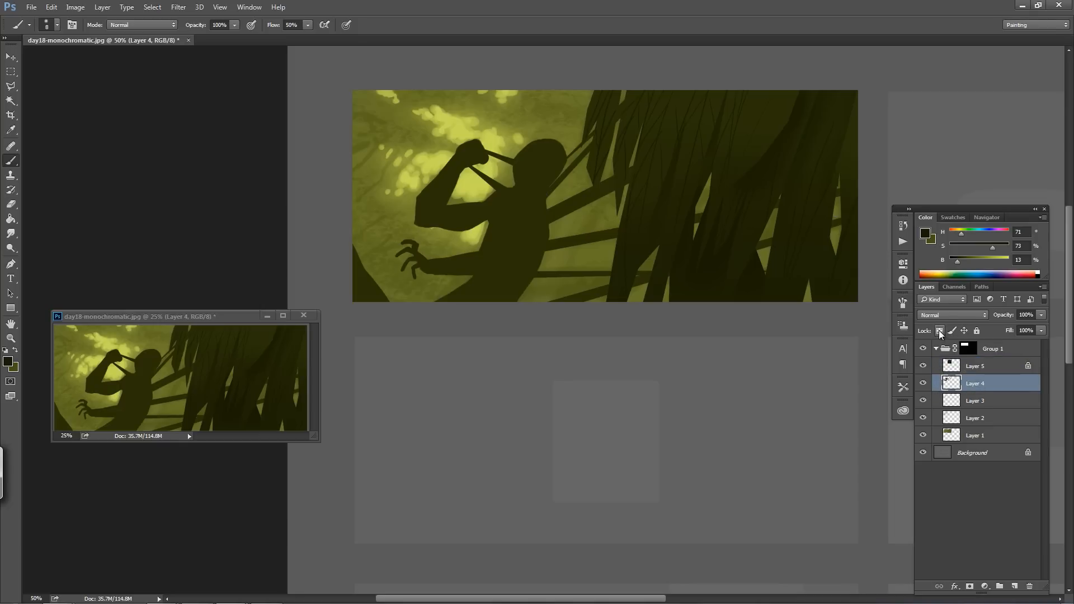
pyautogui.click(939, 331)
pyautogui.moveTo(516, 180); pyautogui.dragTo(519, 189)
pyautogui.moveTo(531, 190); pyautogui.dragTo(540, 192)
pyautogui.hotkey('shift', '1')
pyautogui.moveTo(547, 172)
pyautogui.mouseDown()
pyautogui.moveTo(567, 159)
pyautogui.moveTo(542, 169)
pyautogui.moveTo(528, 196)
pyautogui.moveTo(560, 167)
pyautogui.moveTo(540, 188)
pyautogui.moveTo(550, 176)
pyautogui.moveTo(520, 177)
pyautogui.moveTo(530, 195)
pyautogui.moveTo(528, 184)
pyautogui.moveTo(544, 186)
pyautogui.moveTo(550, 214)
pyautogui.moveTo(537, 198)
pyautogui.moveTo(545, 210)
pyautogui.moveTo(518, 213)
pyautogui.moveTo(541, 200)
pyautogui.moveTo(522, 198)
pyautogui.moveTo(541, 199)
pyautogui.moveTo(543, 218)
pyautogui.moveTo(553, 187)
pyautogui.moveTo(554, 220)
pyautogui.moveTo(558, 192)
pyautogui.moveTo(545, 188)
pyautogui.moveTo(544, 211)
pyautogui.moveTo(588, 153)
pyautogui.moveTo(567, 192)
pyautogui.moveTo(547, 182)
pyautogui.moveTo(547, 254)
pyautogui.moveTo(470, 239)
pyautogui.moveTo(500, 223)
pyautogui.moveTo(510, 243)
pyautogui.moveTo(499, 210)
pyautogui.moveTo(467, 231)
pyautogui.moveTo(491, 219)
pyautogui.moveTo(487, 210)
pyautogui.moveTo(485, 241)
pyautogui.moveTo(488, 227)
pyautogui.moveTo(474, 227)
pyautogui.moveTo(485, 215)
pyautogui.moveTo(463, 233)
pyautogui.moveTo(476, 222)
pyautogui.moveTo(455, 218)
pyautogui.moveTo(493, 217)
pyautogui.moveTo(461, 218)
pyautogui.moveTo(482, 217)
pyautogui.moveTo(485, 229)
pyautogui.moveTo(428, 224)
pyautogui.moveTo(451, 213)
pyautogui.moveTo(442, 226)
pyautogui.moveTo(473, 232)
pyautogui.moveTo(425, 213)
pyautogui.moveTo(439, 224)
pyautogui.moveTo(449, 185)
pyautogui.moveTo(436, 194)
pyautogui.moveTo(462, 168)
pyautogui.moveTo(435, 215)
pyautogui.moveTo(473, 178)
pyautogui.moveTo(498, 177)
pyautogui.moveTo(470, 213)
pyautogui.moveTo(489, 208)
pyautogui.moveTo(495, 190)
pyautogui.moveTo(481, 201)
pyautogui.moveTo(509, 185)
pyautogui.moveTo(488, 162)
pyautogui.moveTo(456, 152)
pyautogui.moveTo(461, 166)
pyautogui.moveTo(478, 148)
pyautogui.mouseUp()
pyautogui.hotkey('ctrl', 'z')
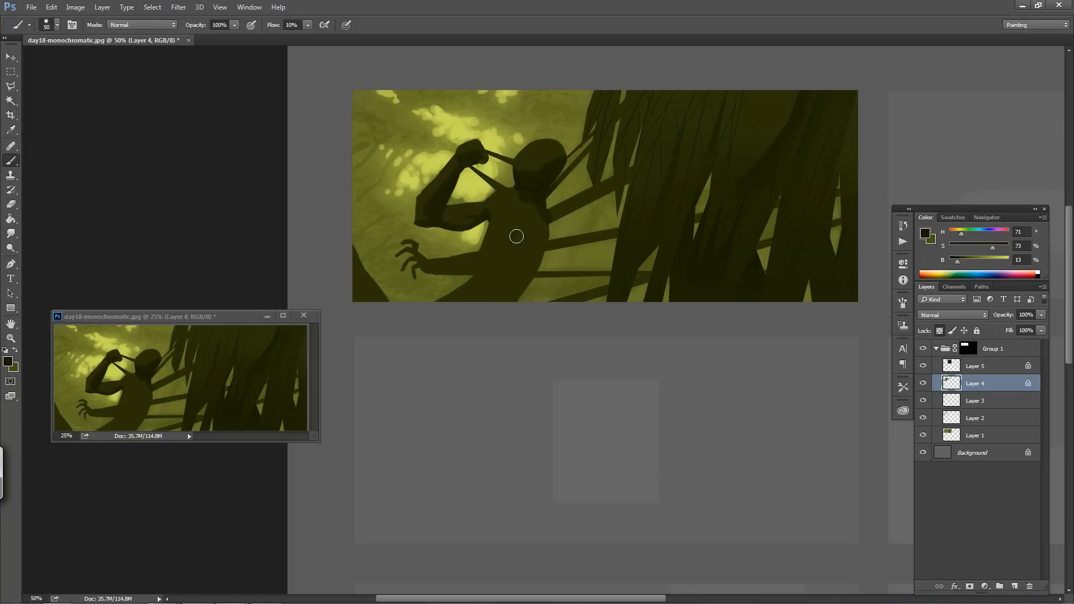
# Shade the figure's side, chest, extended arm and waist in dark olive with a size 50 brush at 10% flow
pyautogui.moveTo(543, 225)
pyautogui.mouseDown()
pyautogui.moveTo(534, 251)
pyautogui.moveTo(549, 240)
pyautogui.moveTo(524, 251)
pyautogui.moveTo(566, 241)
pyautogui.moveTo(519, 249)
pyautogui.moveTo(665, 209)
pyautogui.moveTo(577, 244)
pyautogui.moveTo(521, 247)
pyautogui.moveTo(547, 238)
pyautogui.mouseUp()
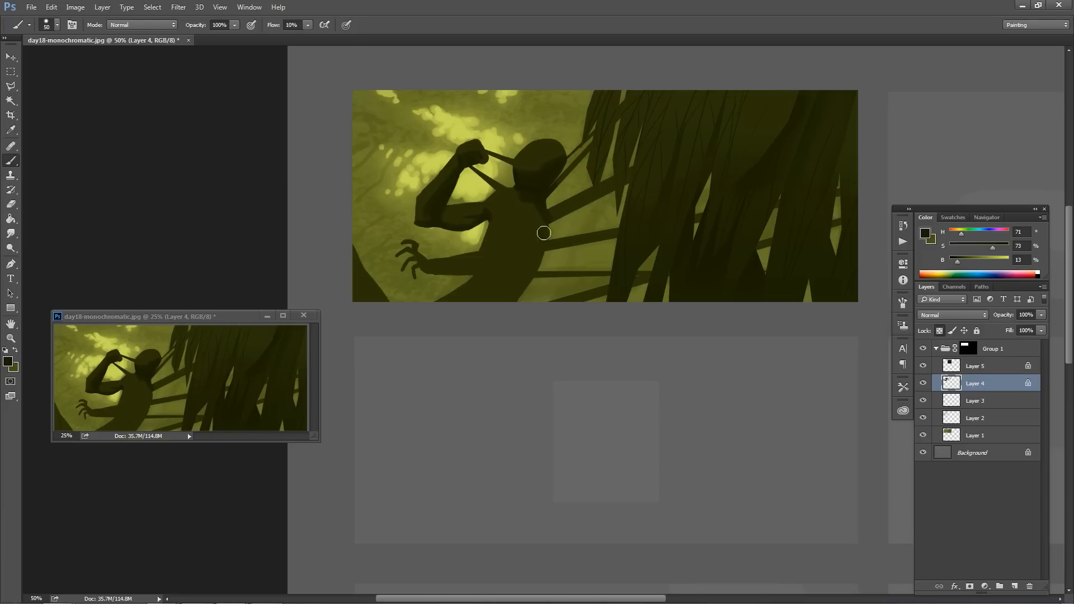
pyautogui.moveTo(540, 220)
pyautogui.mouseDown()
pyautogui.moveTo(541, 262)
pyautogui.moveTo(547, 241)
pyautogui.moveTo(505, 275)
pyautogui.moveTo(422, 267)
pyautogui.moveTo(446, 277)
pyautogui.moveTo(431, 273)
pyautogui.moveTo(514, 268)
pyautogui.moveTo(471, 274)
pyautogui.moveTo(507, 273)
pyautogui.moveTo(520, 267)
pyautogui.moveTo(488, 271)
pyautogui.moveTo(516, 272)
pyautogui.moveTo(499, 274)
pyautogui.moveTo(532, 257)
pyautogui.moveTo(496, 275)
pyautogui.moveTo(541, 253)
pyautogui.moveTo(489, 273)
pyautogui.moveTo(503, 243)
pyautogui.mouseUp()
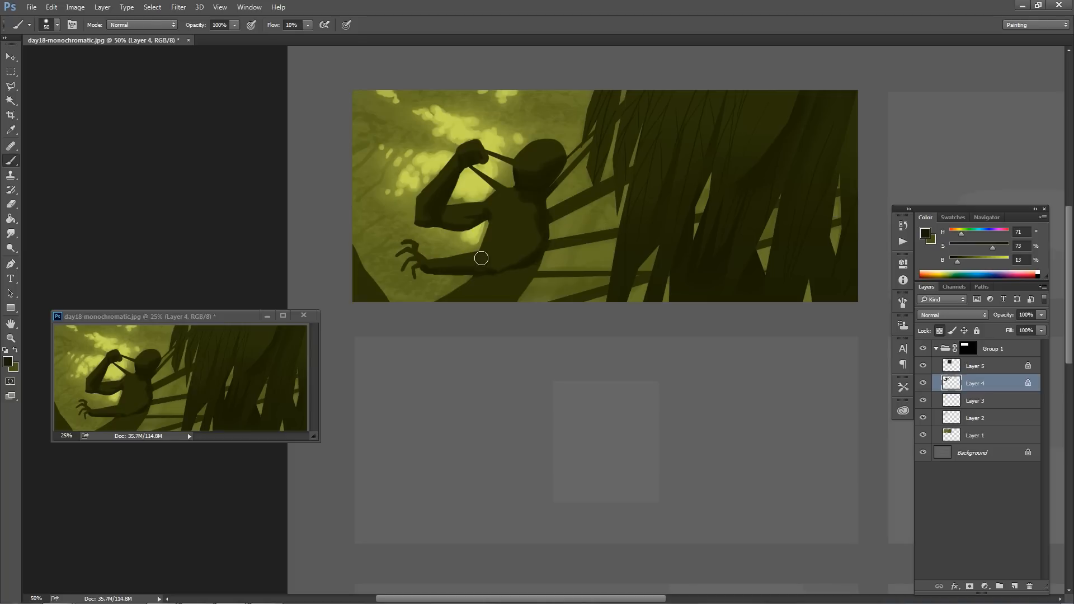
pyautogui.moveTo(500, 258)
pyautogui.mouseDown()
pyautogui.moveTo(539, 254)
pyautogui.moveTo(531, 229)
pyautogui.moveTo(541, 224)
pyautogui.moveTo(543, 246)
pyautogui.moveTo(517, 251)
pyautogui.moveTo(553, 253)
pyautogui.mouseUp()
pyautogui.moveTo(548, 205)
pyautogui.mouseDown()
pyautogui.moveTo(518, 227)
pyautogui.moveTo(507, 258)
pyautogui.moveTo(537, 222)
pyautogui.moveTo(511, 252)
pyautogui.moveTo(517, 244)
pyautogui.moveTo(492, 256)
pyautogui.moveTo(515, 238)
pyautogui.moveTo(487, 252)
pyautogui.moveTo(508, 237)
pyautogui.mouseUp()
pyautogui.moveTo(556, 275)
pyautogui.mouseDown()
pyautogui.moveTo(518, 271)
pyautogui.moveTo(527, 295)
pyautogui.moveTo(537, 261)
pyautogui.moveTo(525, 286)
pyautogui.mouseUp()
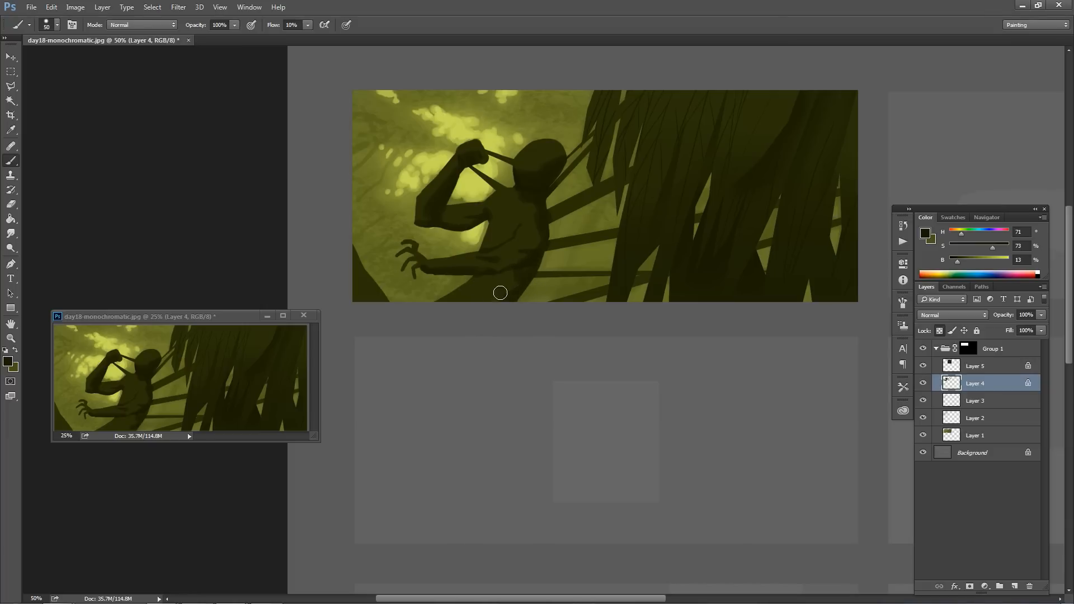
pyautogui.moveTo(493, 283)
pyautogui.mouseDown()
pyautogui.moveTo(501, 278)
pyautogui.moveTo(510, 301)
pyautogui.moveTo(470, 276)
pyautogui.moveTo(481, 315)
pyautogui.mouseUp()
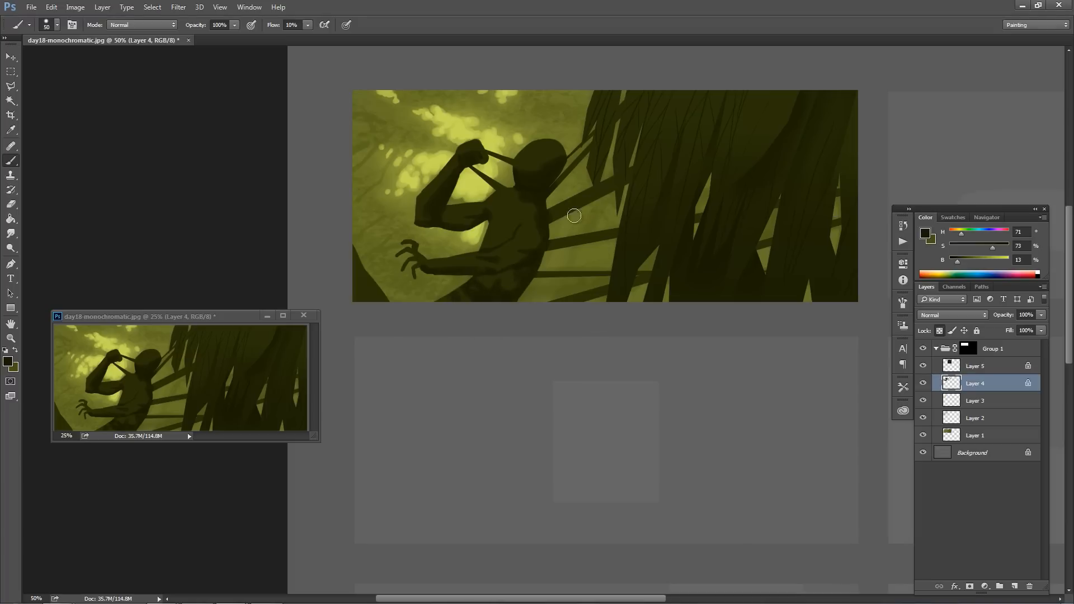
# Shade the dark root in the panel's lower-left corner and paint the figure's eyes and open mouth with a size 30 brush
pyautogui.moveTo(371, 294)
pyautogui.mouseDown()
pyautogui.moveTo(351, 271)
pyautogui.moveTo(361, 302)
pyautogui.moveTo(384, 299)
pyautogui.moveTo(380, 307)
pyautogui.mouseUp()
pyautogui.press('[')
pyautogui.press('[')
pyautogui.moveTo(525, 156); pyautogui.dragTo(524, 157)
pyautogui.hotkey('ctrl', 'z')
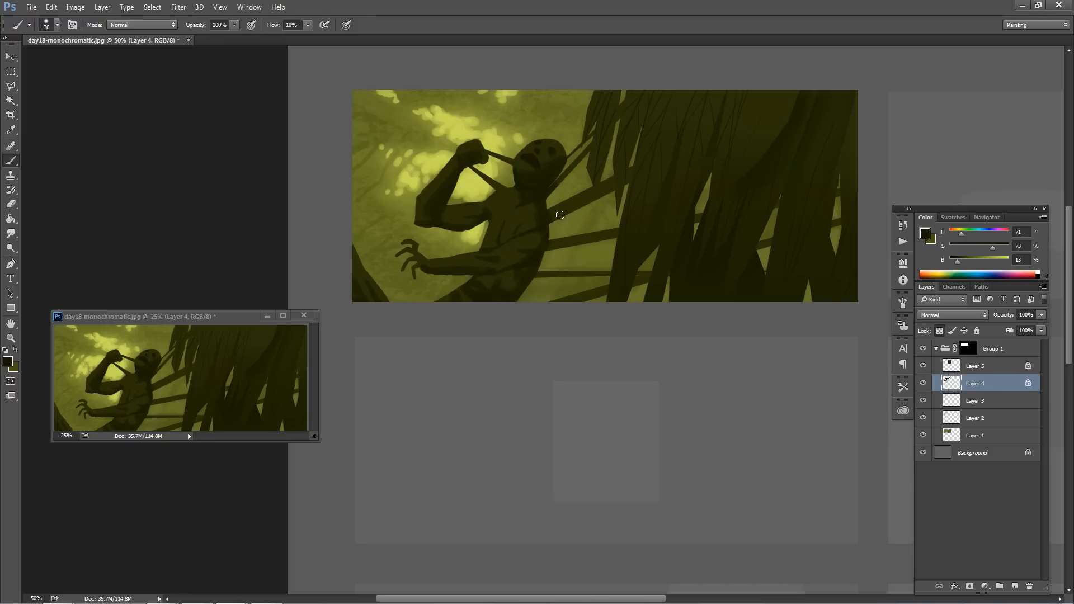
# Sample the rope's 23% brightness olive and extend the upper thick rope across the figure's shaded side onto the chest
pyautogui.press('e')
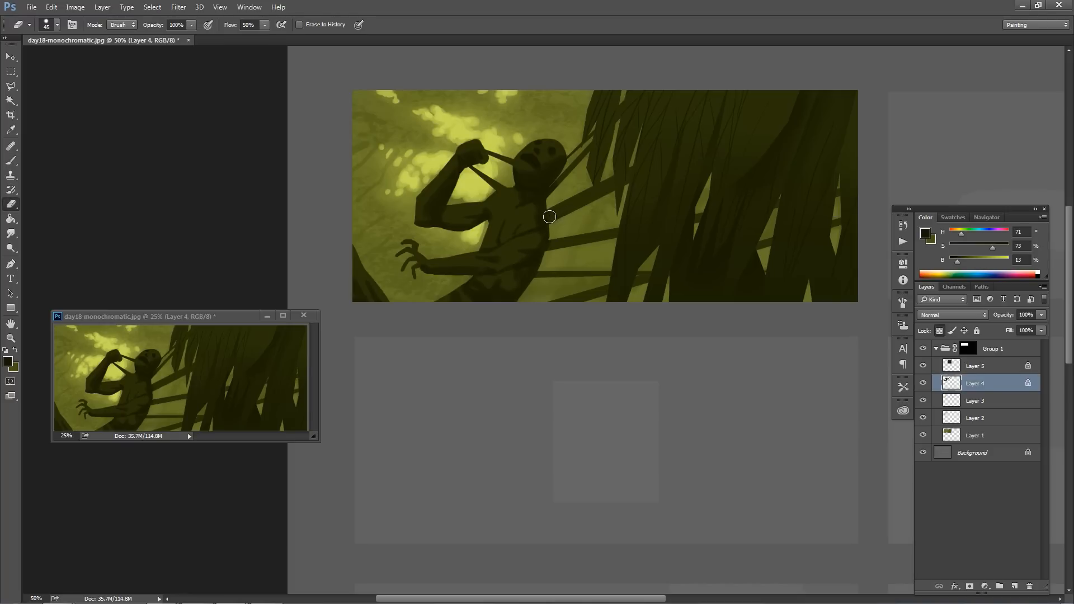
pyautogui.moveTo(561, 209)
pyautogui.mouseDown()
pyautogui.moveTo(530, 226)
pyautogui.moveTo(570, 215)
pyautogui.moveTo(562, 218)
pyautogui.mouseUp()
pyautogui.press('b')
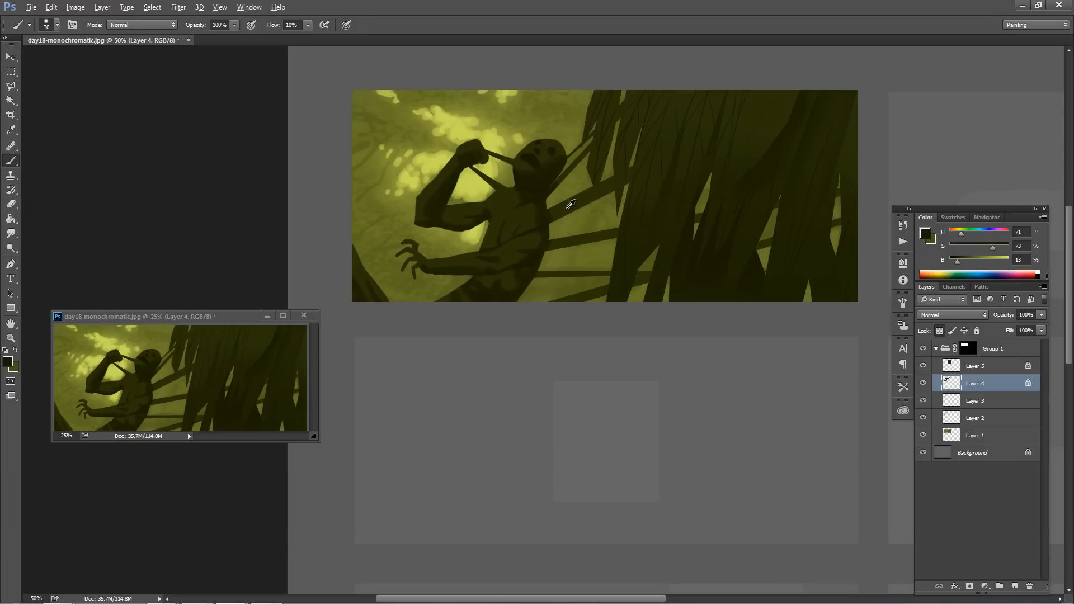
pyautogui.keyDown('alt'); pyautogui.click(565, 207); pyautogui.keyUp('alt')
pyautogui.moveTo(537, 225); pyautogui.dragTo(548, 217)
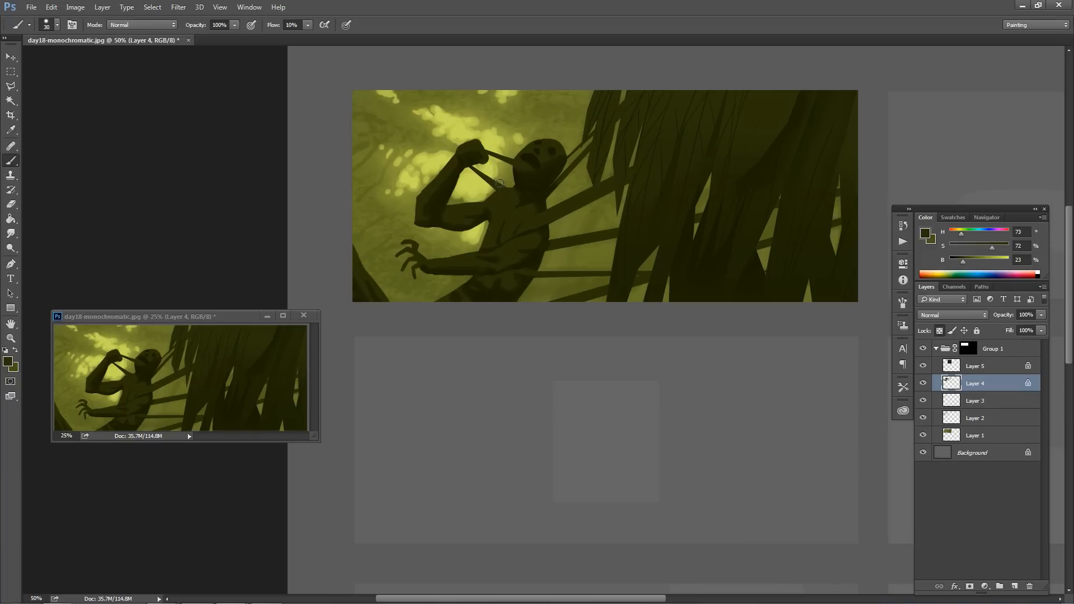
# Refine the ropes with sampled olives, unlock Layer 4's transparency and paint curling, leafy vines around the ropes at 50% flow
pyautogui.keyDown('alt'); pyautogui.click(542, 248); pyautogui.keyUp('alt')
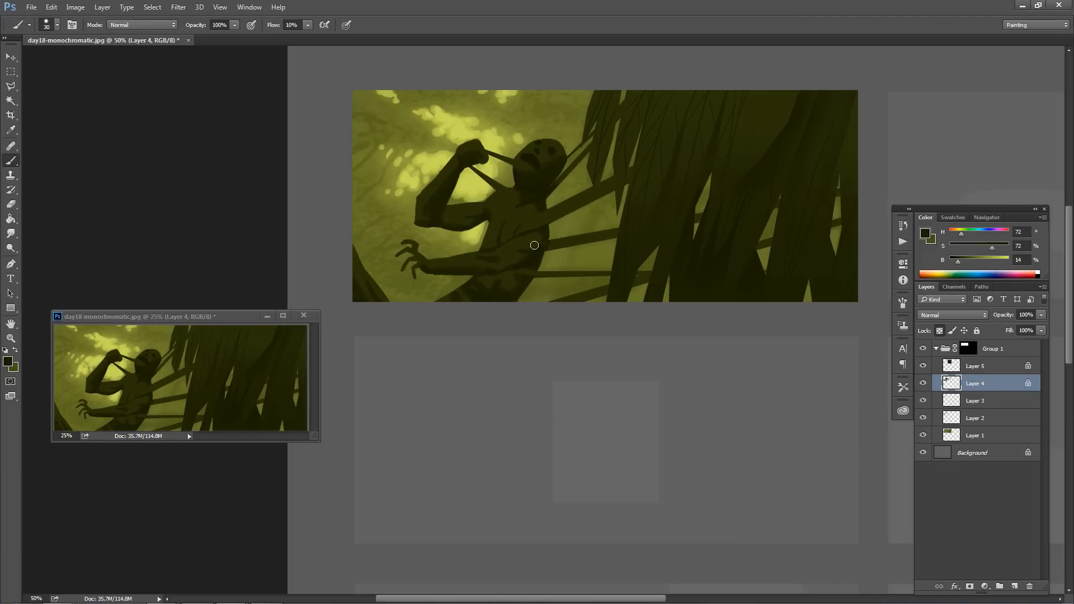
pyautogui.keyDown('alt'); pyautogui.click(531, 159); pyautogui.keyUp('alt')
pyautogui.keyDown('alt'); pyautogui.click(582, 199); pyautogui.keyUp('alt')
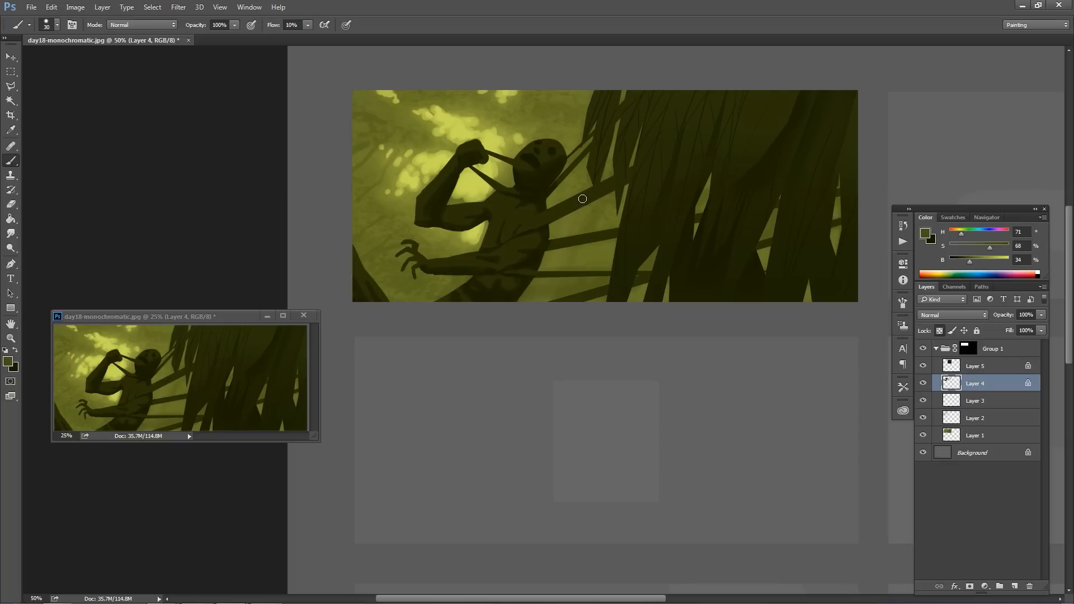
pyautogui.keyDown('alt'); pyautogui.click(576, 198); pyautogui.keyUp('alt')
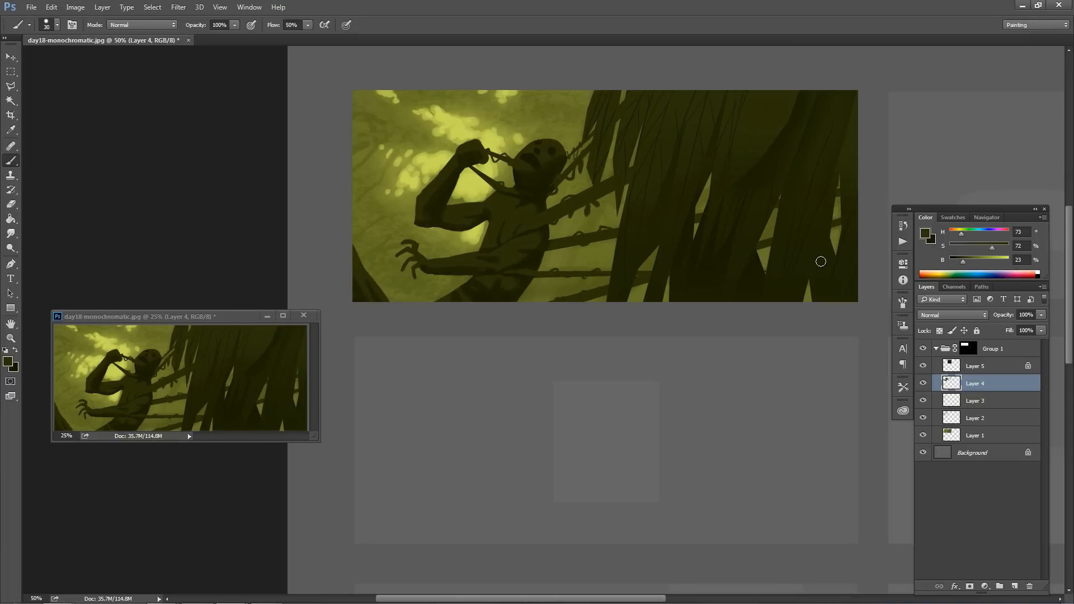
# Relock Layer 4's transparency and darken the ropes near the trunks and the fist with 11% brightness olive and a size 80 brush
pyautogui.press(']')
pyautogui.press(']')
pyautogui.press(']')
pyautogui.press(']')
pyautogui.keyDown('alt'); pyautogui.click(788, 214); pyautogui.keyUp('alt')
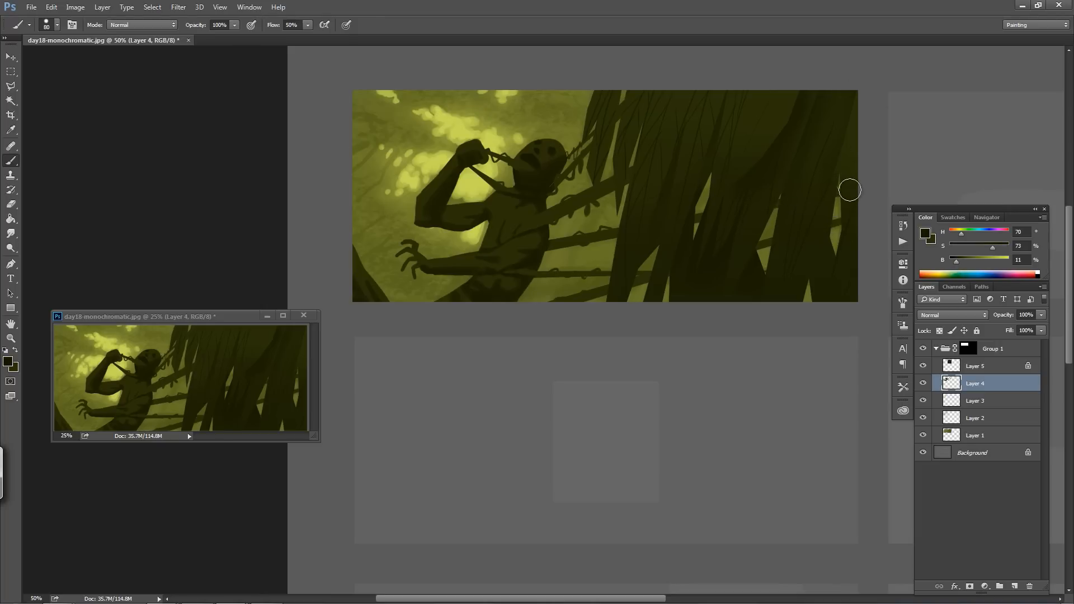
pyautogui.press('/')
pyautogui.moveTo(863, 221)
pyautogui.mouseDown()
pyautogui.moveTo(854, 180)
pyautogui.moveTo(807, 212)
pyautogui.moveTo(852, 213)
pyautogui.moveTo(809, 232)
pyautogui.moveTo(785, 264)
pyautogui.moveTo(785, 209)
pyautogui.moveTo(797, 194)
pyautogui.moveTo(760, 228)
pyautogui.moveTo(752, 264)
pyautogui.moveTo(784, 231)
pyautogui.moveTo(760, 262)
pyautogui.moveTo(782, 244)
pyautogui.moveTo(768, 258)
pyautogui.moveTo(789, 196)
pyautogui.moveTo(798, 198)
pyautogui.moveTo(767, 226)
pyautogui.moveTo(818, 210)
pyautogui.moveTo(788, 204)
pyautogui.moveTo(740, 254)
pyautogui.moveTo(772, 224)
pyautogui.moveTo(769, 192)
pyautogui.moveTo(688, 222)
pyautogui.moveTo(718, 200)
pyautogui.moveTo(642, 215)
pyautogui.moveTo(659, 199)
pyautogui.moveTo(637, 223)
pyautogui.moveTo(656, 152)
pyautogui.moveTo(621, 190)
pyautogui.moveTo(649, 149)
pyautogui.moveTo(609, 186)
pyautogui.moveTo(615, 134)
pyautogui.moveTo(589, 159)
pyautogui.moveTo(601, 120)
pyautogui.moveTo(601, 133)
pyautogui.moveTo(637, 106)
pyautogui.mouseUp()
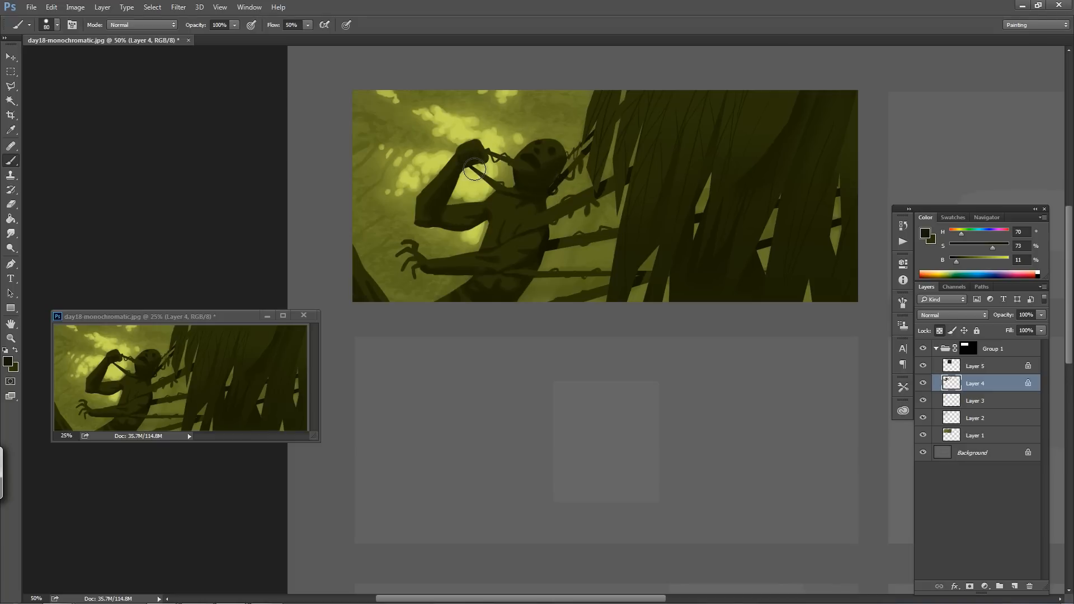
pyautogui.moveTo(475, 163)
pyautogui.mouseDown()
pyautogui.moveTo(498, 156)
pyautogui.moveTo(491, 150)
pyautogui.mouseUp()
# Add a layer above Layer 4, clip it to Layer 4 and set its blend mode to Screen
pyautogui.click(1014, 586)
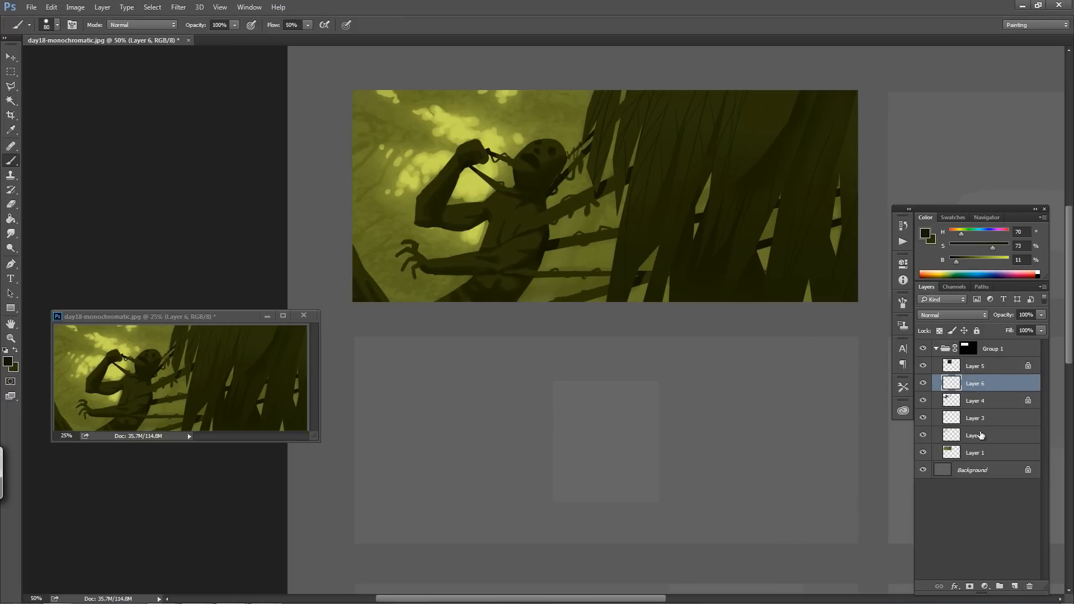
pyautogui.keyDown('alt'); pyautogui.click(973, 392); pyautogui.keyUp('alt')
pyautogui.click(961, 313)
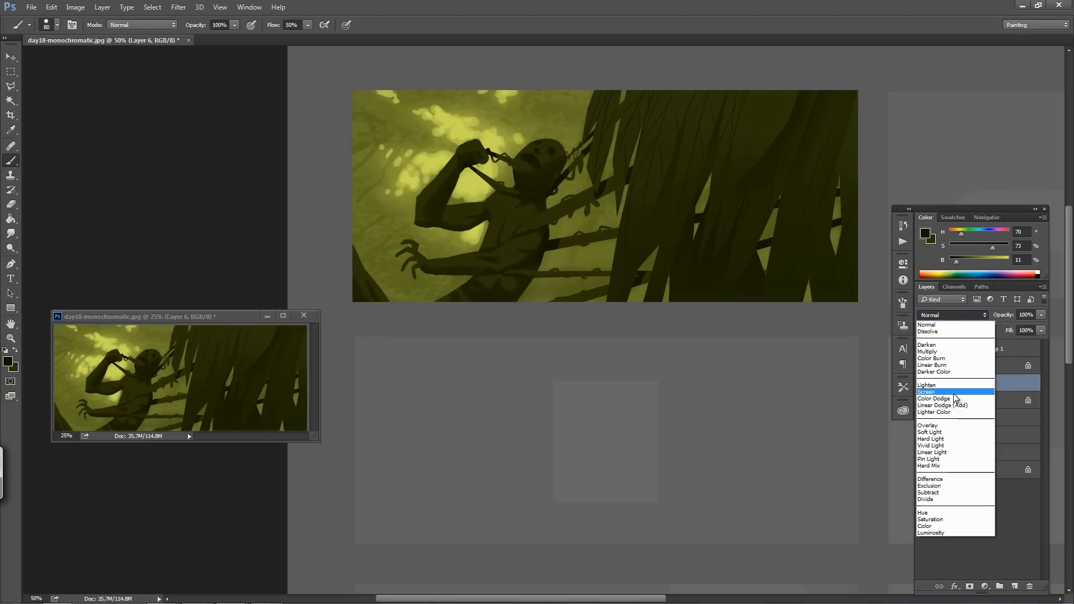
pyautogui.click(954, 392)
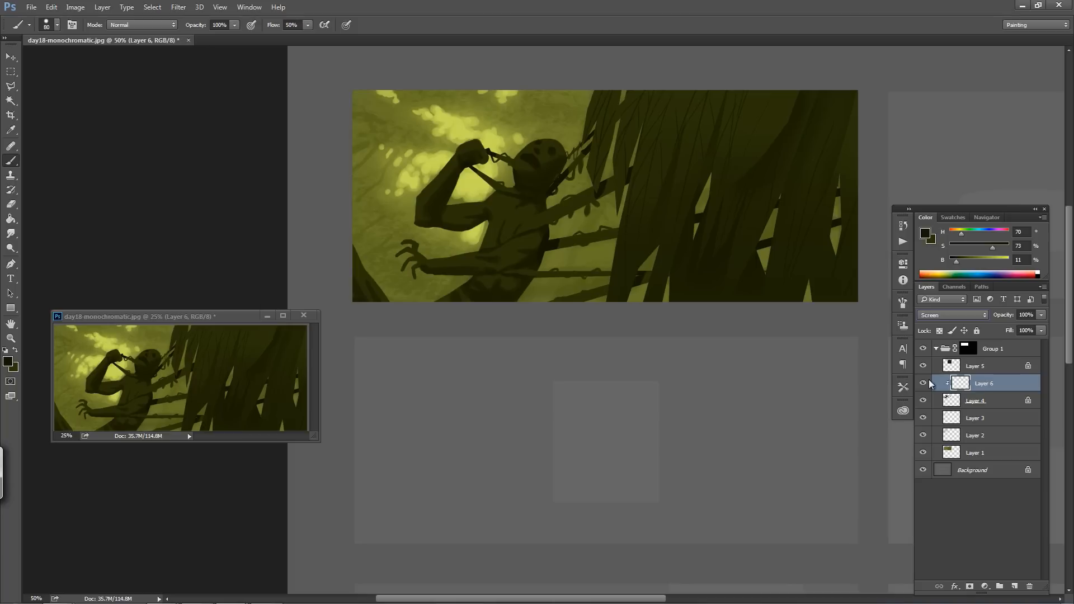
pyautogui.moveTo(535, 147)
pyautogui.mouseDown()
pyautogui.moveTo(553, 161)
pyautogui.moveTo(532, 153)
pyautogui.moveTo(550, 164)
pyautogui.moveTo(520, 181)
pyautogui.moveTo(558, 140)
pyautogui.moveTo(585, 144)
pyautogui.moveTo(547, 176)
pyautogui.mouseUp()
pyautogui.hotkey('ctrl', 'z')
pyautogui.click(968, 316)
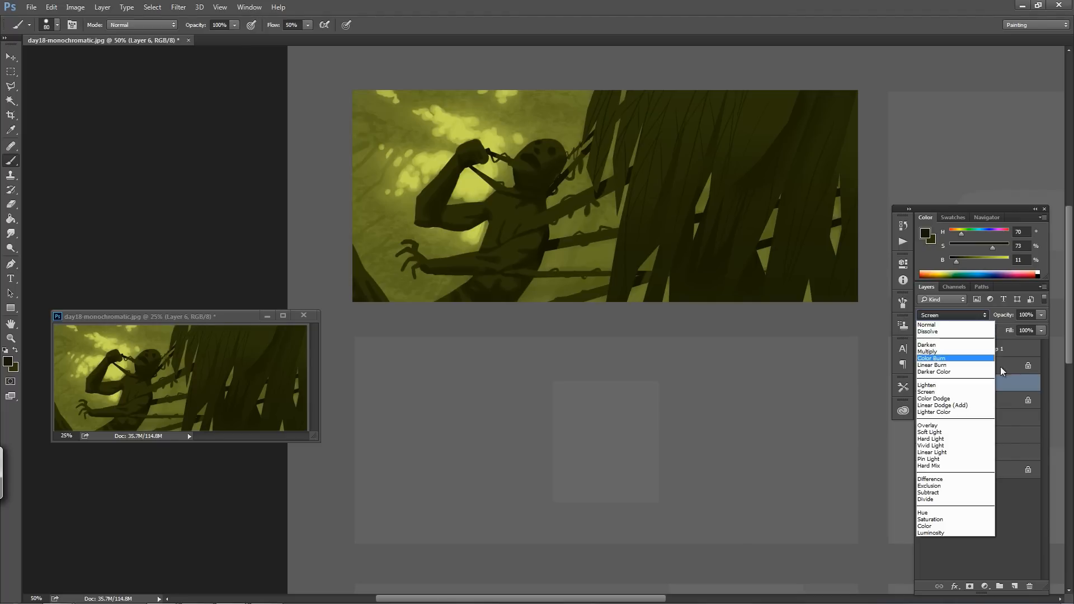
pyautogui.click(1013, 384)
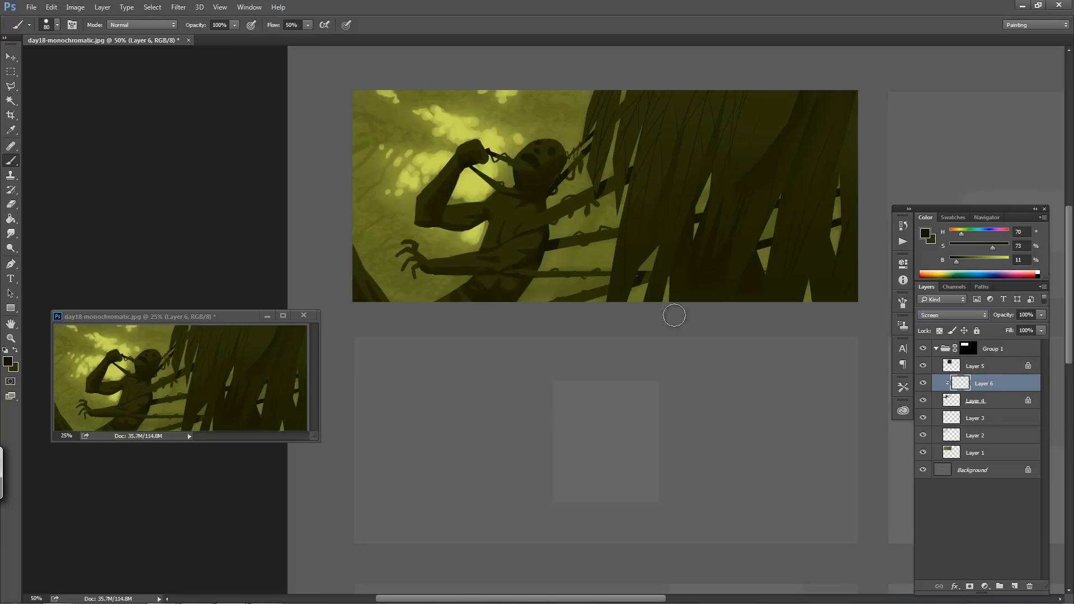
# Sample the figure's olive, mute the foreground colour to #4c5235 and try a stroke on the raised fist with a size 40 brush
pyautogui.keyDown('alt'); pyautogui.click(505, 203); pyautogui.keyUp('alt')
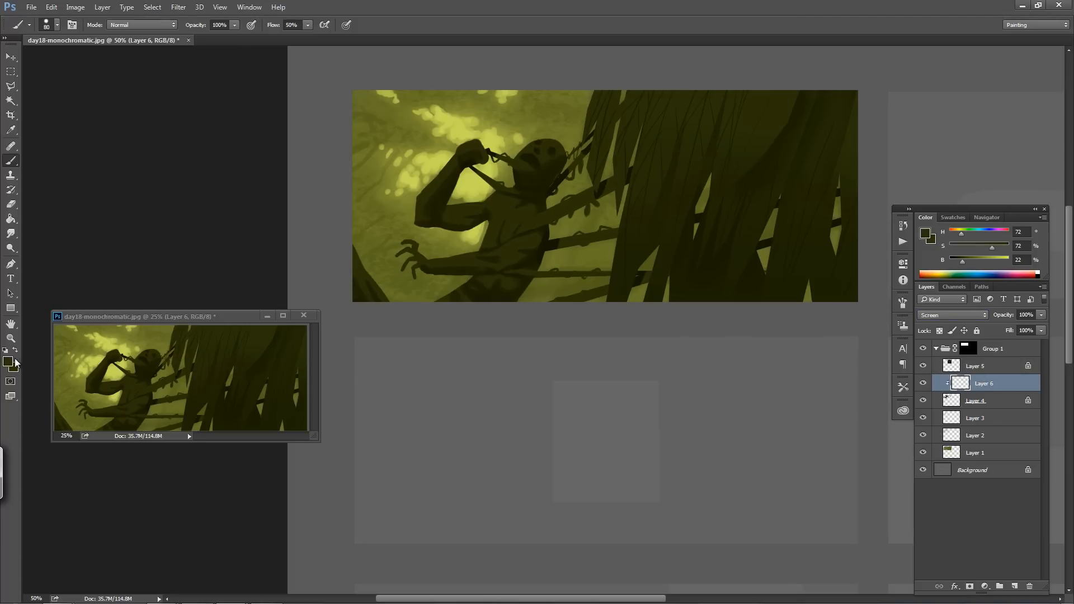
pyautogui.click(8, 361)
pyautogui.moveTo(165, 457); pyautogui.dragTo(132, 456)
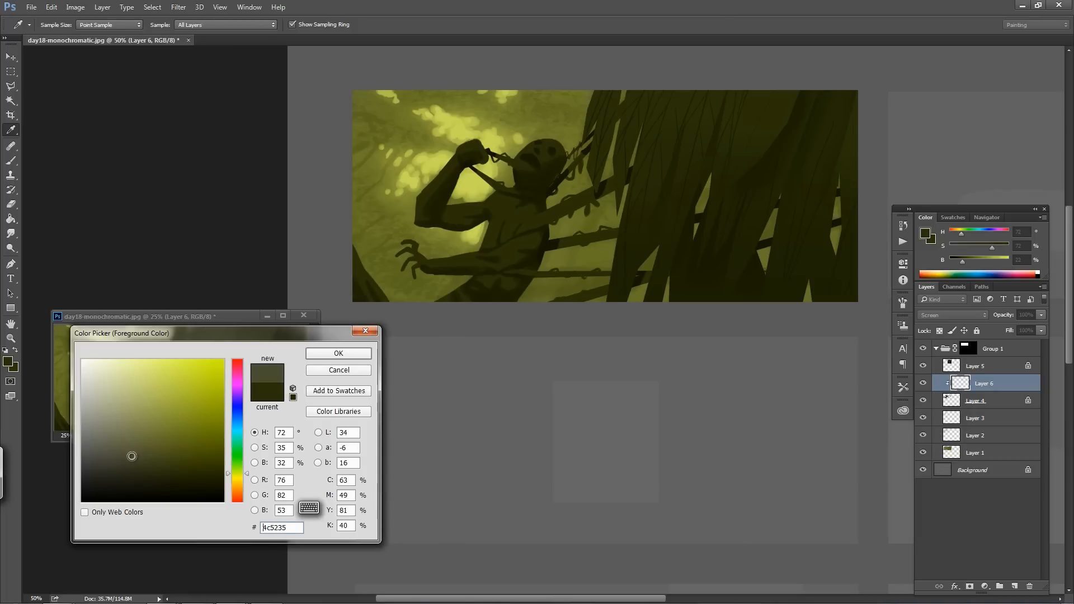
pyautogui.click(319, 354)
pyautogui.press('b')
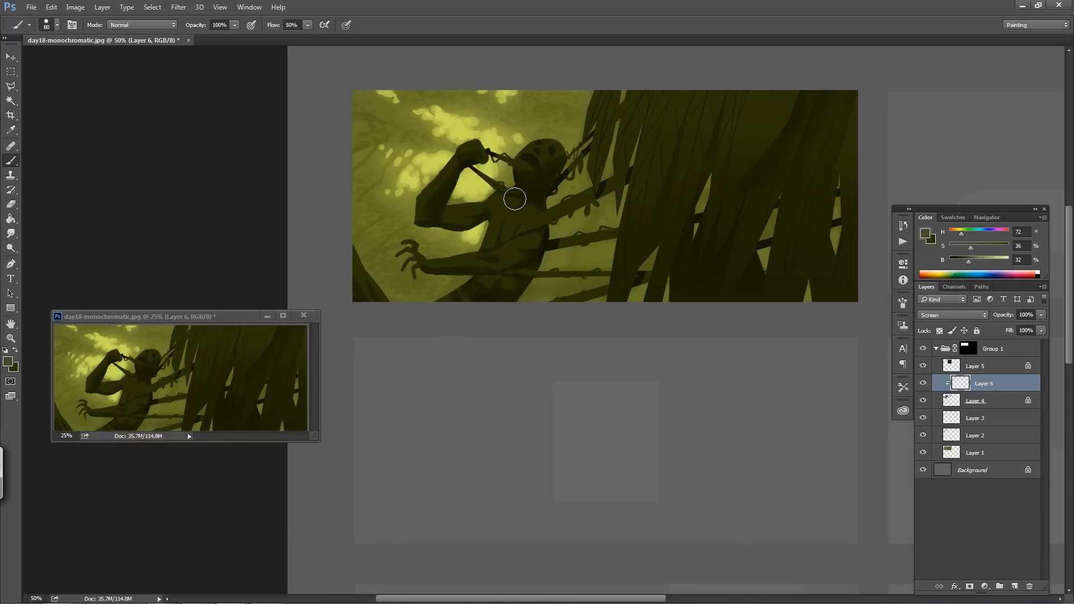
pyautogui.press('[')
pyautogui.press('[')
pyautogui.press('[')
pyautogui.press('[')
pyautogui.moveTo(462, 148)
pyautogui.mouseDown()
pyautogui.moveTo(491, 134)
pyautogui.moveTo(467, 147)
pyautogui.mouseUp()
pyautogui.press('i')
pyautogui.click(8, 361)
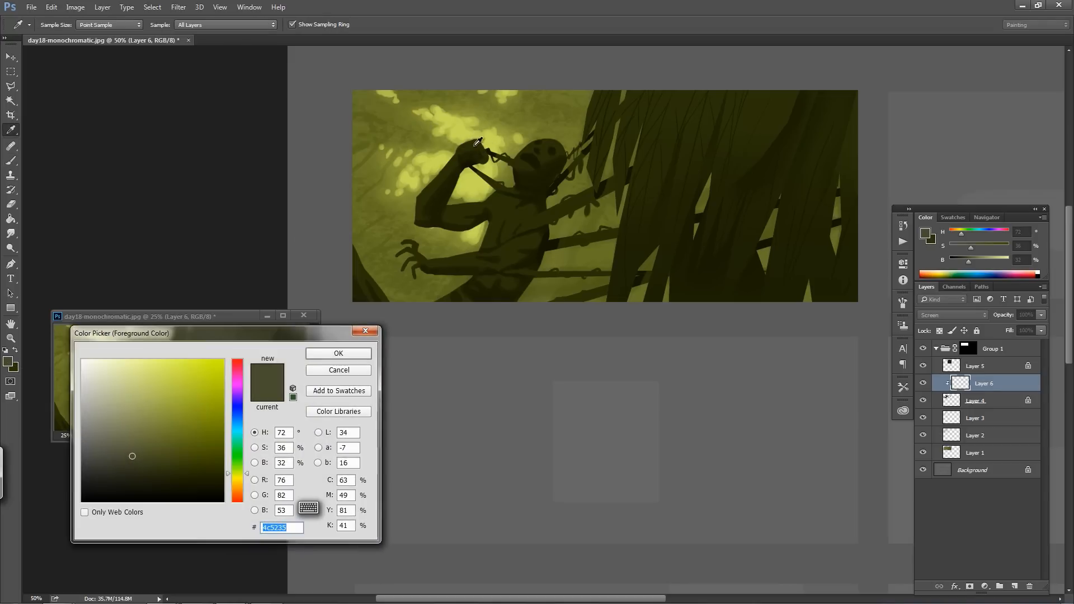
pyautogui.click(373, 114)
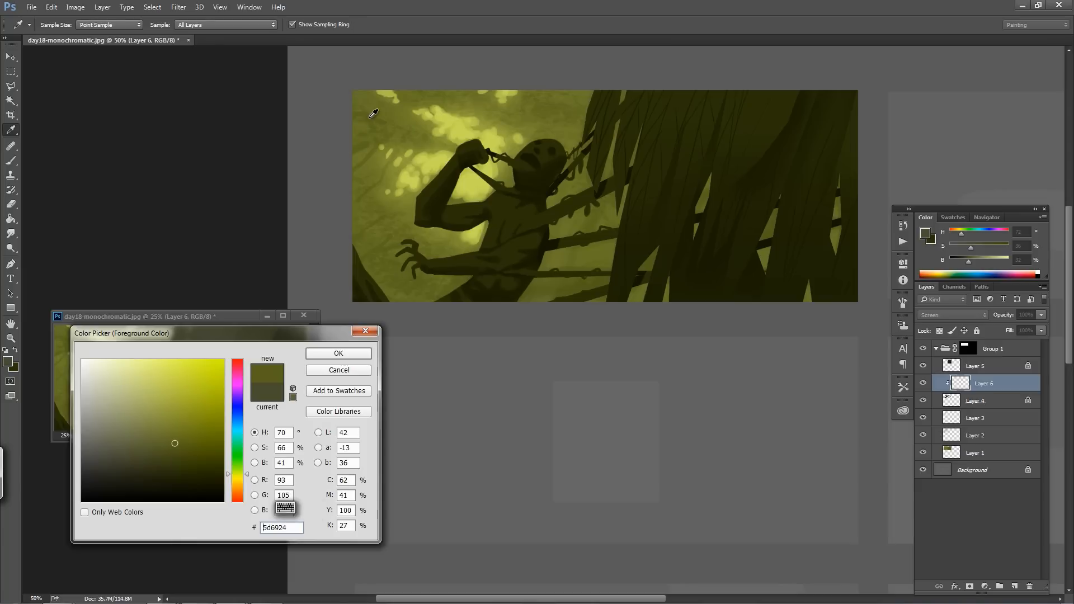
pyautogui.click(391, 248)
pyautogui.click(431, 187)
pyautogui.moveTo(152, 454); pyautogui.dragTo(143, 454)
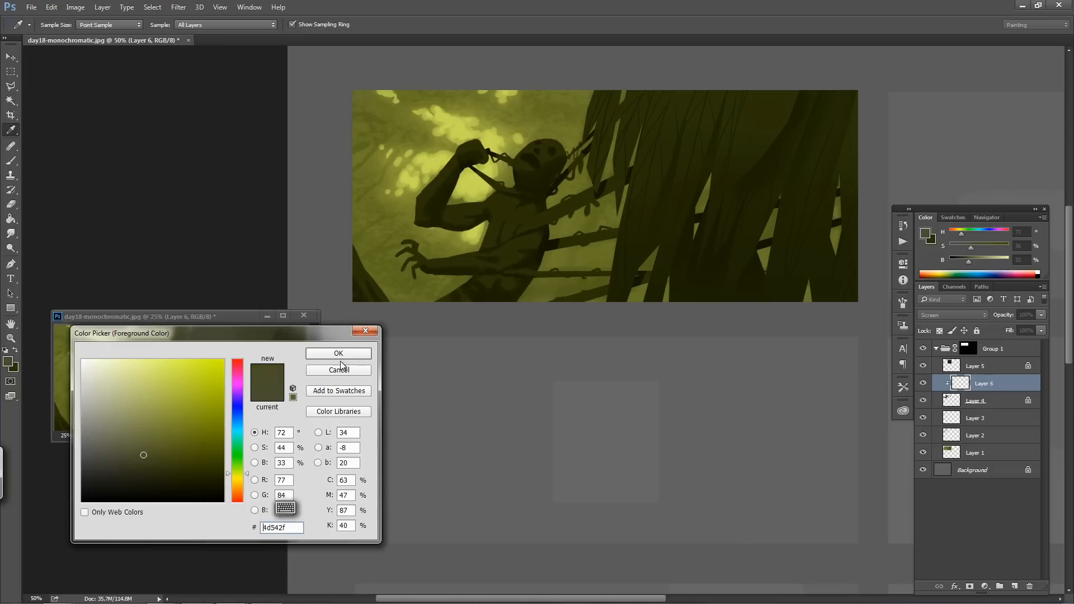
pyautogui.click(343, 370)
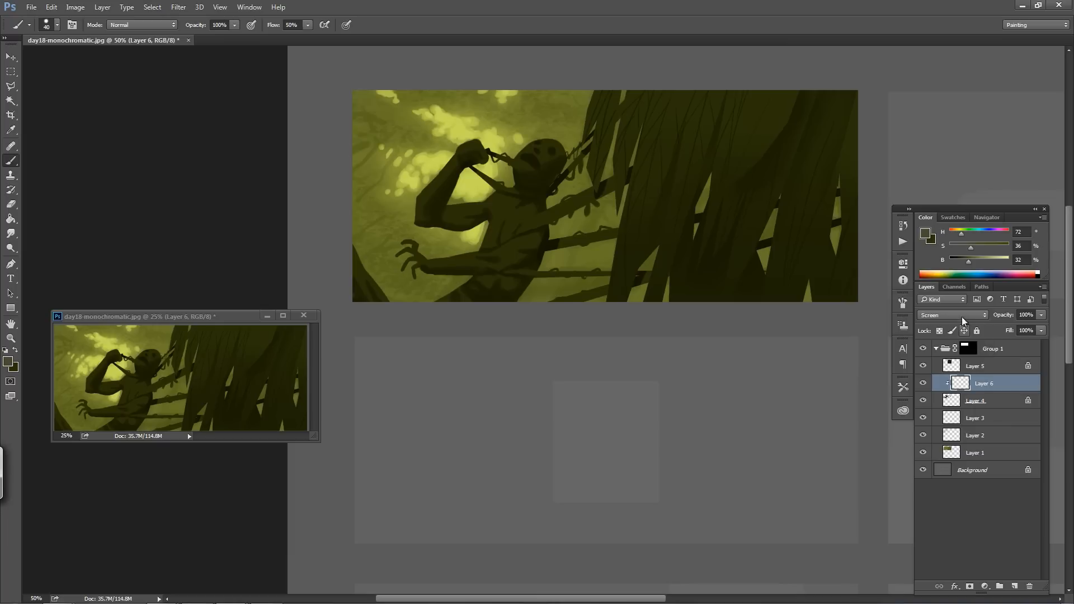
# Set Layer 6's blend mode to Normal and paint muted olive highlights on the raised fist and forearm
pyautogui.click(962, 317)
pyautogui.click(957, 320)
pyautogui.moveTo(475, 142)
pyautogui.mouseDown()
pyautogui.moveTo(457, 160)
pyautogui.moveTo(460, 138)
pyautogui.moveTo(425, 157)
pyautogui.moveTo(448, 133)
pyautogui.moveTo(430, 169)
pyautogui.moveTo(456, 150)
pyautogui.moveTo(417, 203)
pyautogui.moveTo(462, 140)
pyautogui.moveTo(482, 149)
pyautogui.mouseUp()
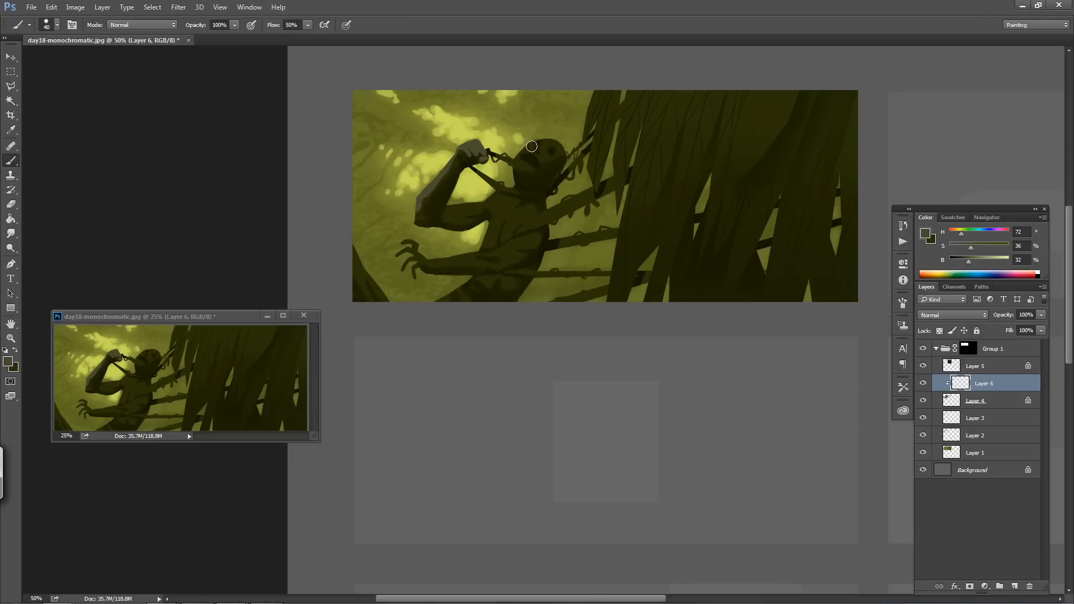
# Paint muted olive highlights on the figure's head, shoulders, chest, abdomen and extended arm with a size 35 brush at 20% flow
pyautogui.press('[')
pyautogui.click(542, 147)
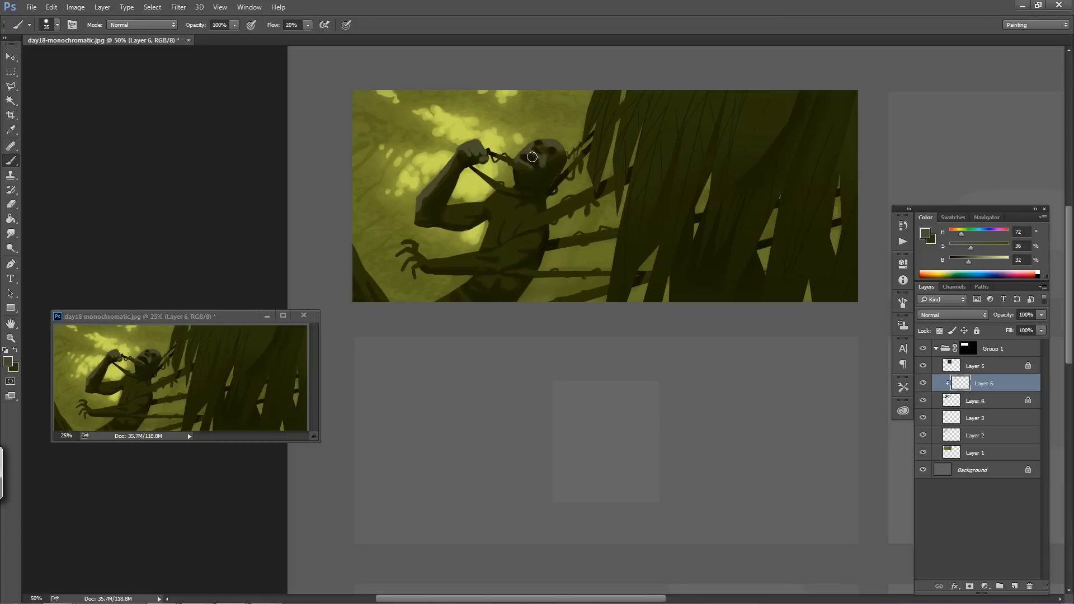
pyautogui.moveTo(528, 157); pyautogui.dragTo(546, 152)
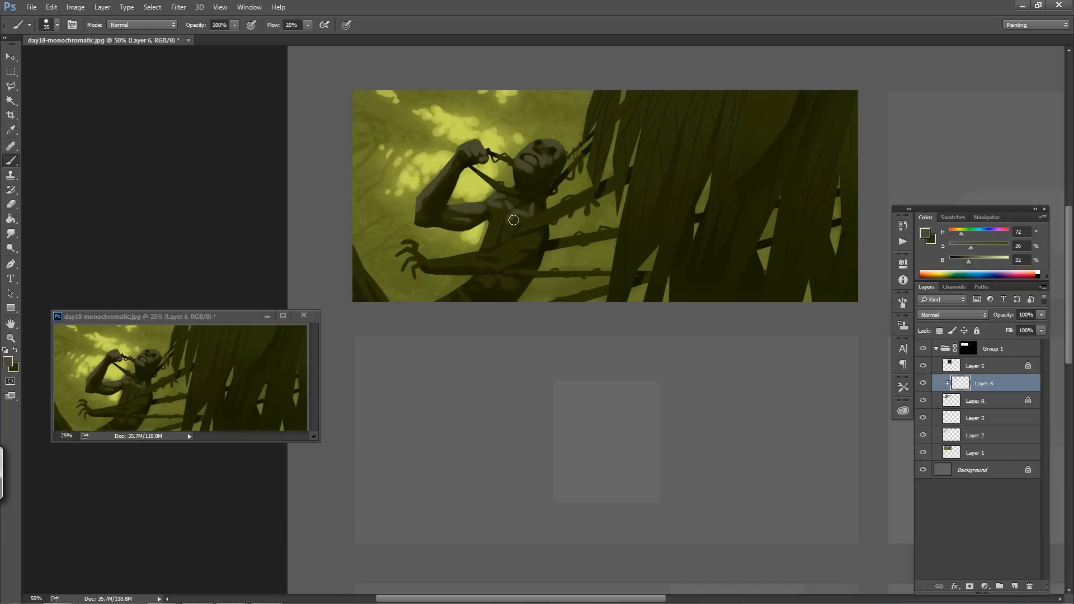
pyautogui.moveTo(513, 220)
pyautogui.mouseDown()
pyautogui.moveTo(523, 219)
pyautogui.moveTo(507, 228)
pyautogui.moveTo(515, 214)
pyautogui.moveTo(497, 208)
pyautogui.moveTo(505, 224)
pyautogui.mouseUp()
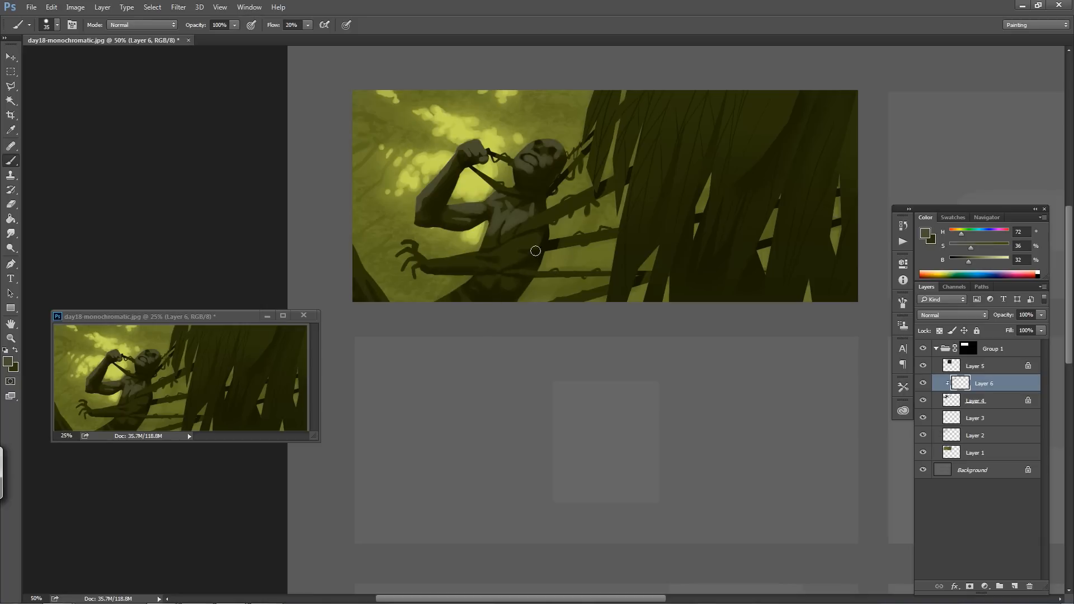
pyautogui.moveTo(512, 243)
pyautogui.mouseDown()
pyautogui.moveTo(534, 242)
pyautogui.moveTo(499, 253)
pyautogui.moveTo(523, 256)
pyautogui.moveTo(488, 271)
pyautogui.moveTo(471, 256)
pyautogui.moveTo(498, 254)
pyautogui.moveTo(431, 261)
pyautogui.moveTo(527, 260)
pyautogui.moveTo(502, 257)
pyautogui.mouseUp()
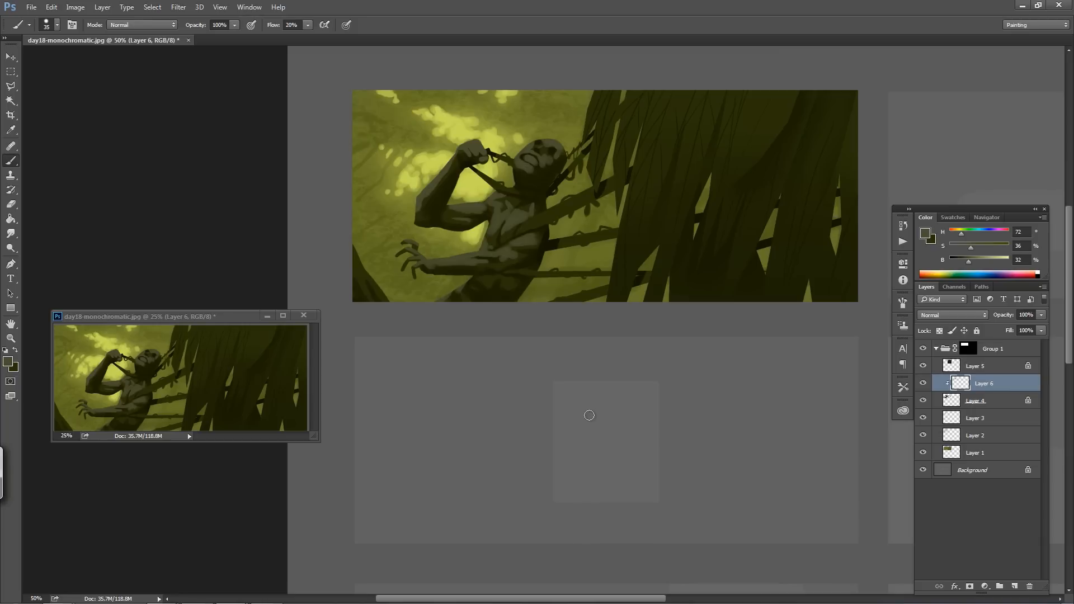
# Compare the image with and without Layer 5, make Layer 5 active and sample a 23% brightness olive from the trunks
pyautogui.click(923, 367)
pyautogui.click(923, 366)
pyautogui.click(981, 367)
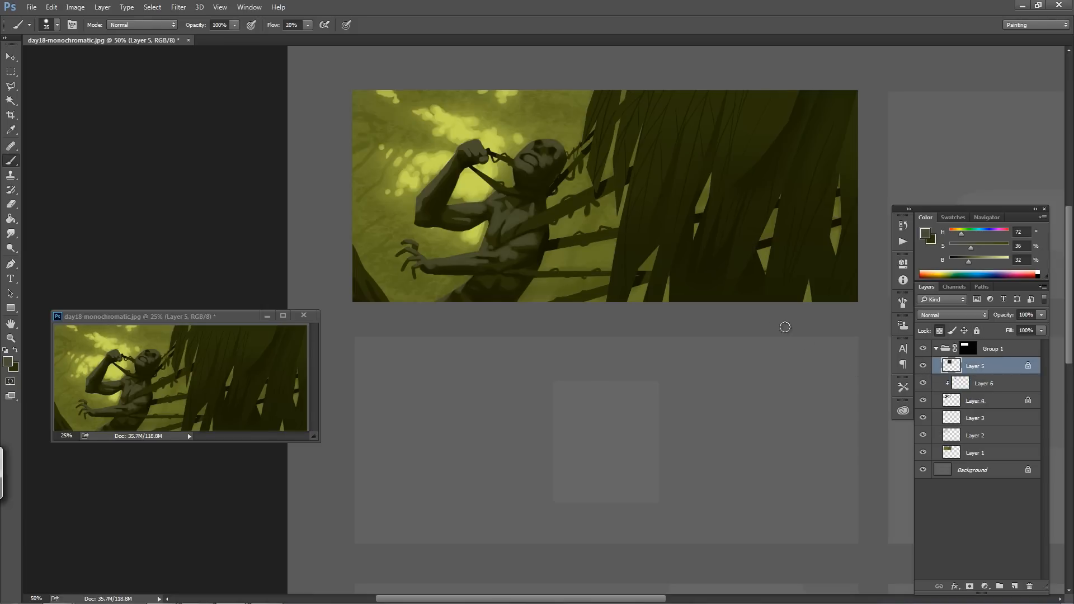
pyautogui.keyDown('alt'); pyautogui.click(772, 238); pyautogui.keyUp('alt')
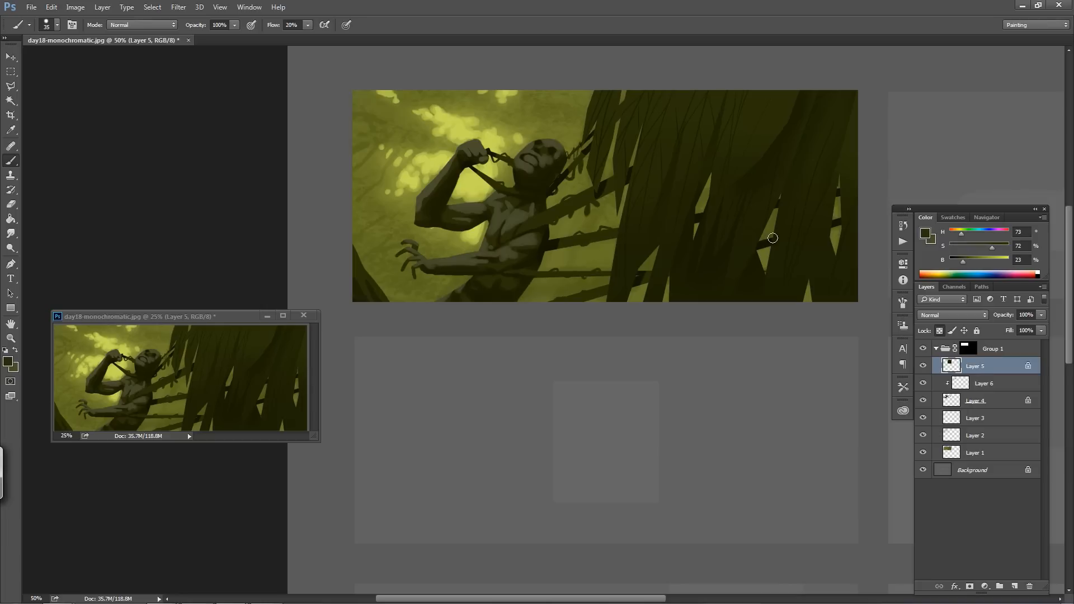
# Sample a dark olive from the foliage and paint shadows along the outer hanging leaves on Layer 5
pyautogui.keyDown('alt'); pyautogui.click(765, 241); pyautogui.keyUp('alt')
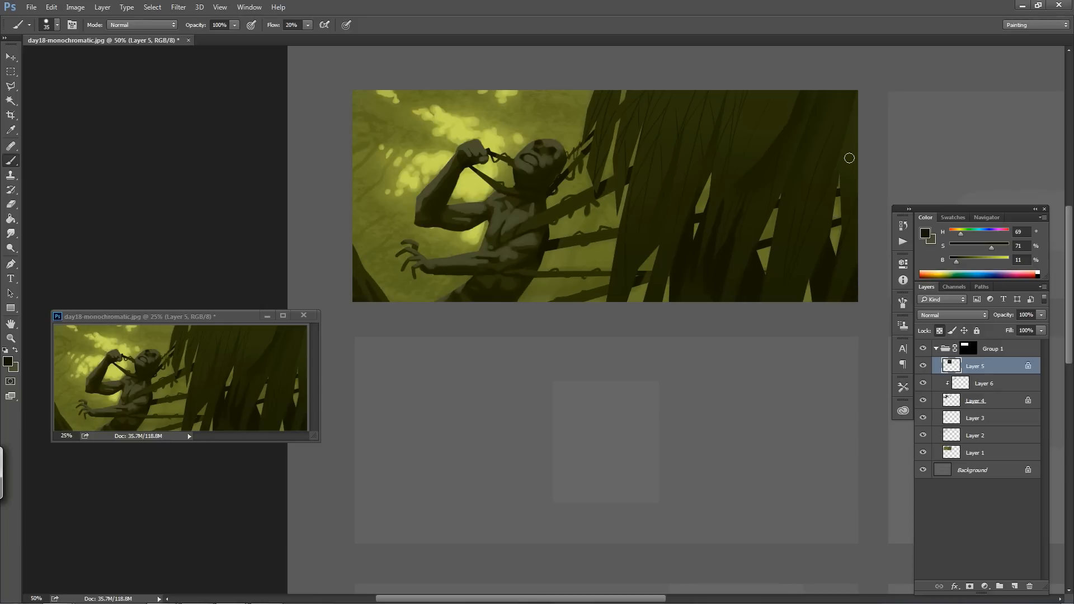
pyautogui.moveTo(849, 158)
pyautogui.mouseDown()
pyautogui.moveTo(835, 241)
pyautogui.moveTo(862, 135)
pyautogui.mouseUp()
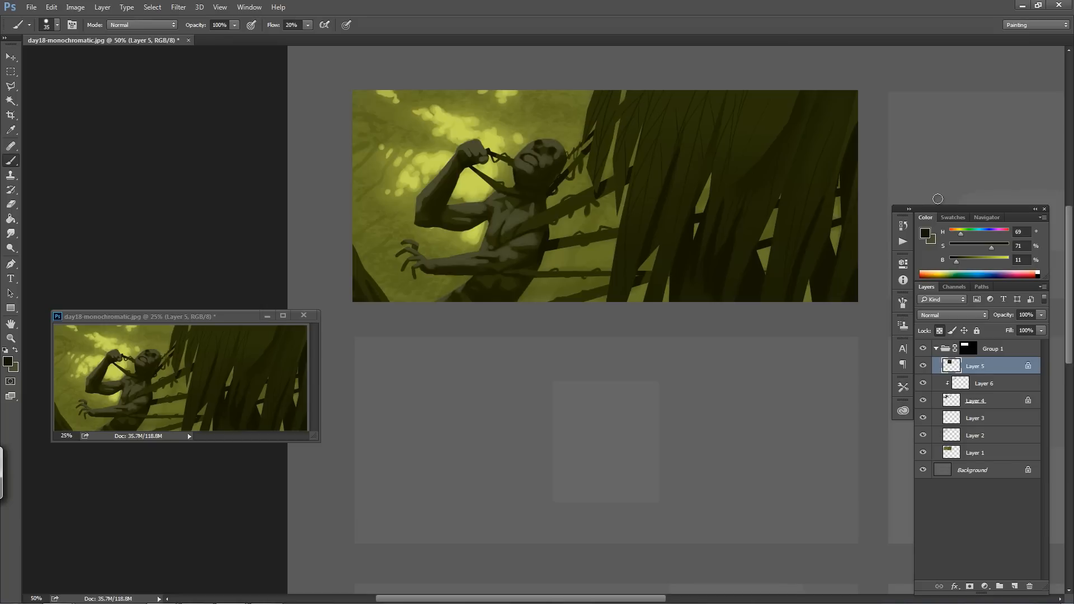
# Sample the raised arm's grey-green and paint over the arm on Layer 6 at 50% brush opacity
pyautogui.keyDown('alt'); pyautogui.click(441, 176); pyautogui.keyUp('alt')
pyautogui.click(985, 383)
pyautogui.press('5')
pyautogui.moveTo(446, 168); pyautogui.dragTo(428, 198)
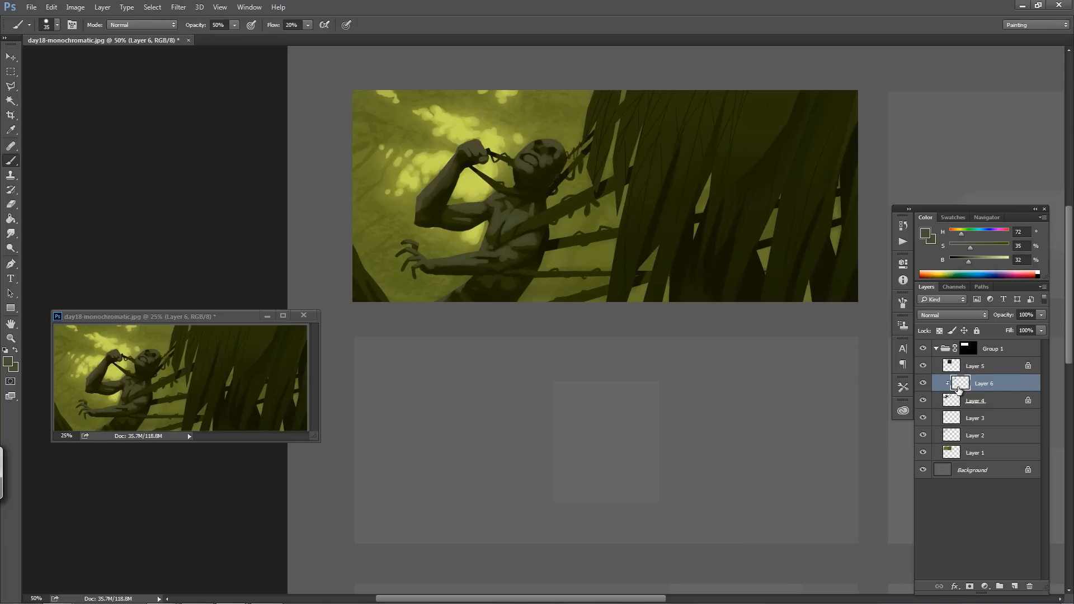
# Refine the figure's head and face on Layer 6 with a 10 px brush, using tones sampled from around the head
pyautogui.keyDown('alt'); pyautogui.click(558, 179); pyautogui.keyUp('alt')
pyautogui.keyDown('alt'); pyautogui.click(560, 145); pyautogui.keyUp('alt')
pyautogui.press('[')
pyautogui.keyDown('alt'); pyautogui.click(566, 143); pyautogui.keyUp('alt')
pyautogui.keyDown('alt'); pyautogui.click(552, 150); pyautogui.keyUp('alt')
pyautogui.hscroll(2, 496, 409)
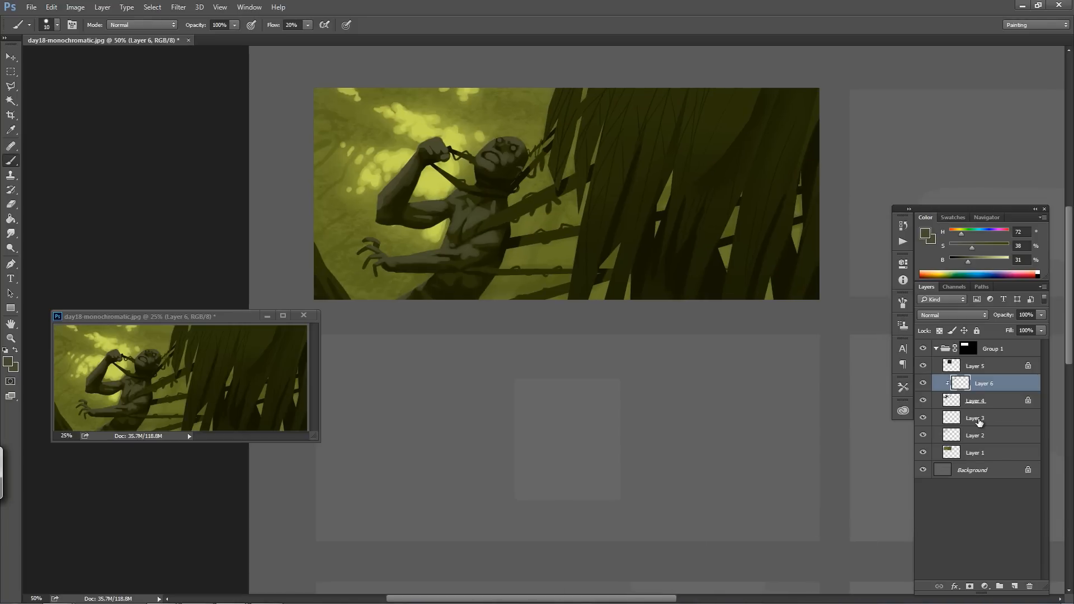
# Paint a sampled bright yellow-green glow behind the figure's neck on Layer 3 with a 45 px brush
pyautogui.click(947, 420)
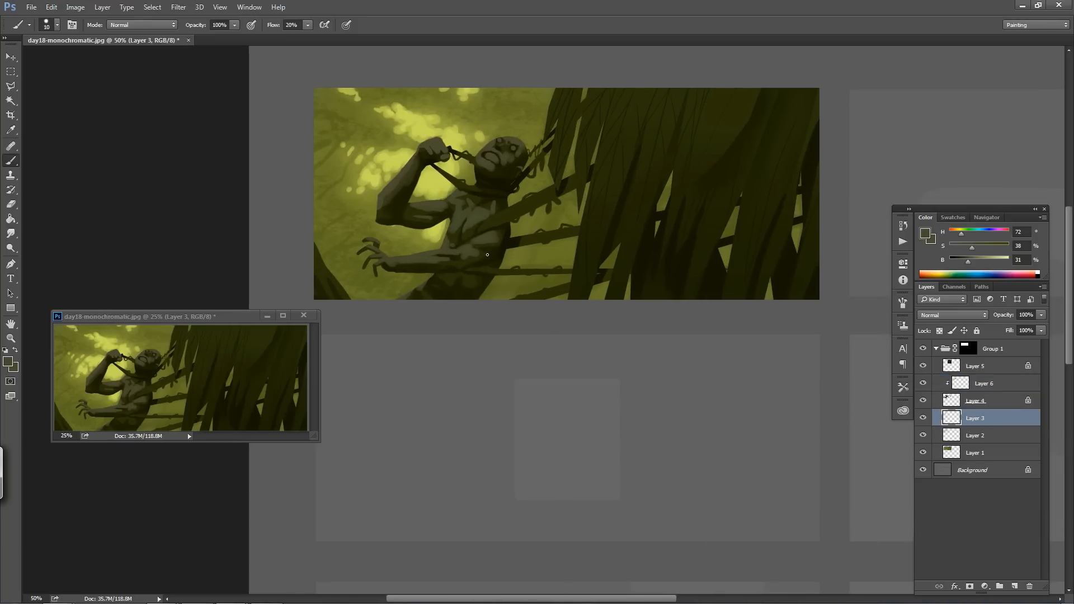
pyautogui.keyDown('alt'); pyautogui.click(461, 164); pyautogui.keyUp('alt')
pyautogui.press(']')
pyautogui.press(']')
pyautogui.moveTo(511, 183)
pyautogui.mouseDown()
pyautogui.moveTo(513, 202)
pyautogui.moveTo(519, 194)
pyautogui.moveTo(539, 219)
pyautogui.moveTo(519, 196)
pyautogui.moveTo(527, 168)
pyautogui.mouseUp()
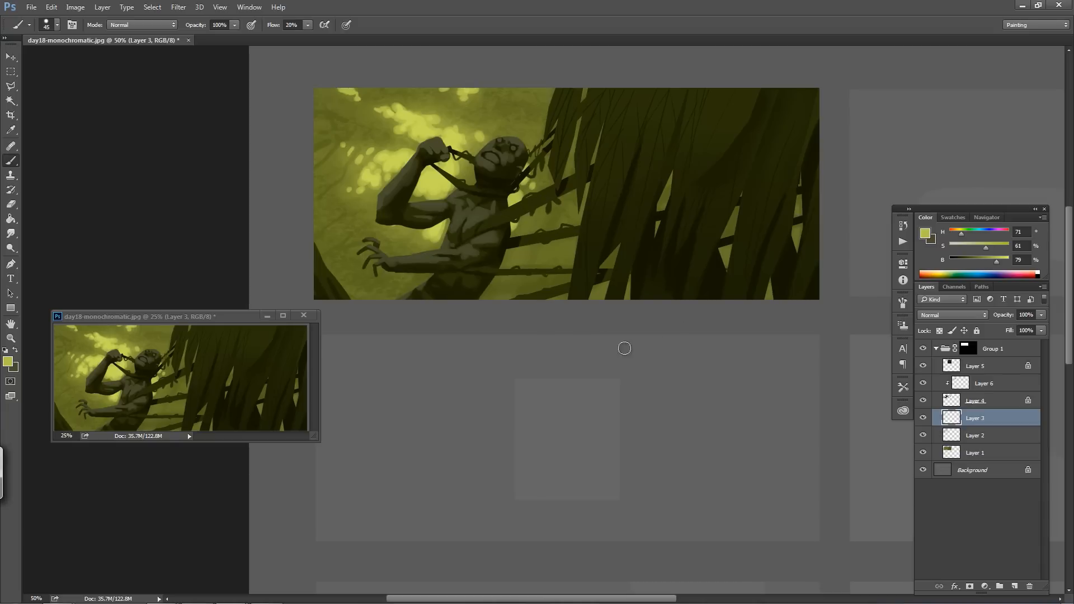
# Show the next empty frame in both windows, collapse Group 1 and create a new group above it containing an empty layer
pyautogui.moveTo(743, 340); pyautogui.dragTo(355, 328)
pyautogui.moveTo(799, 368); pyautogui.dragTo(657, 372)
pyautogui.click(197, 318)
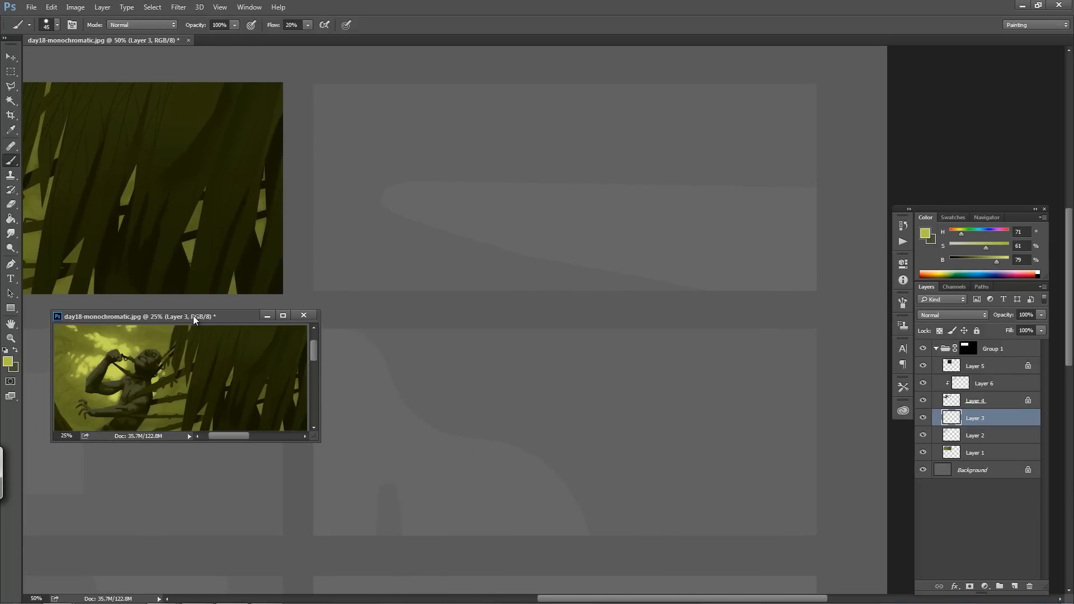
pyautogui.moveTo(287, 374); pyautogui.dragTo(261, 374)
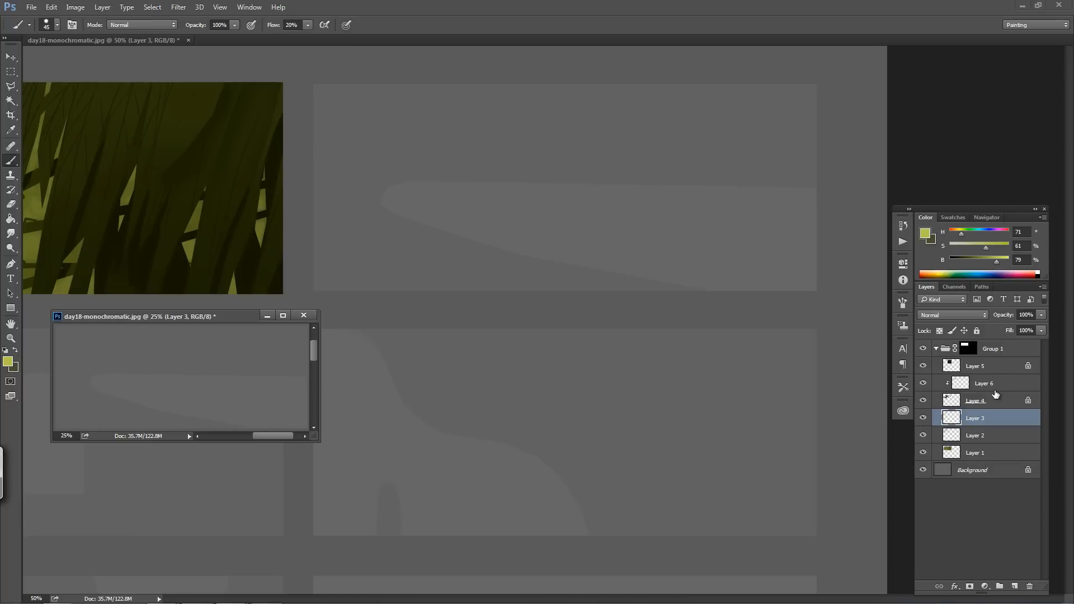
pyautogui.click(935, 348)
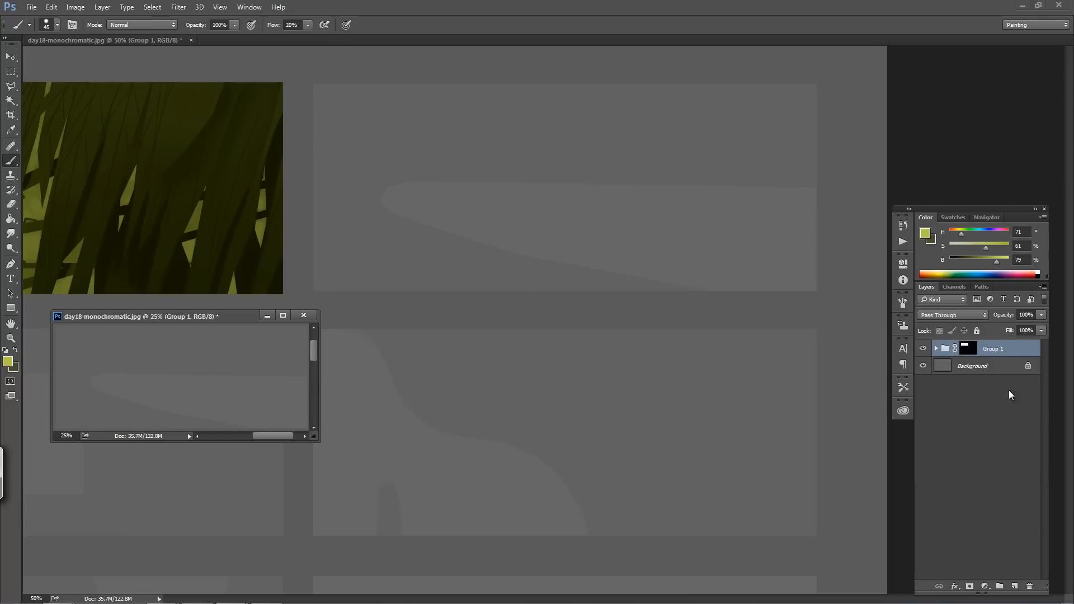
pyautogui.click(998, 586)
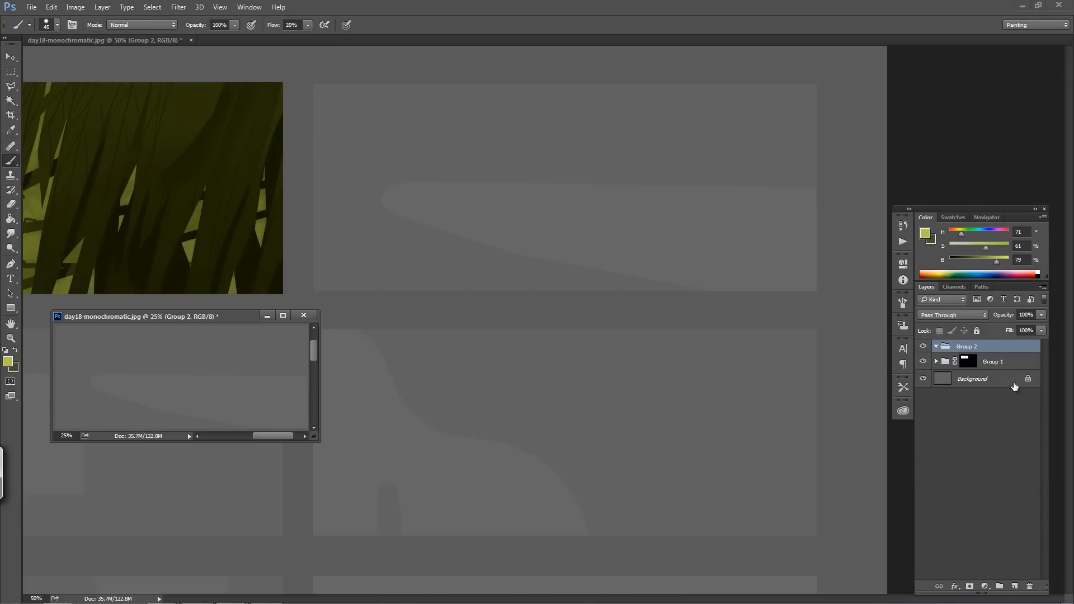
pyautogui.click(1014, 585)
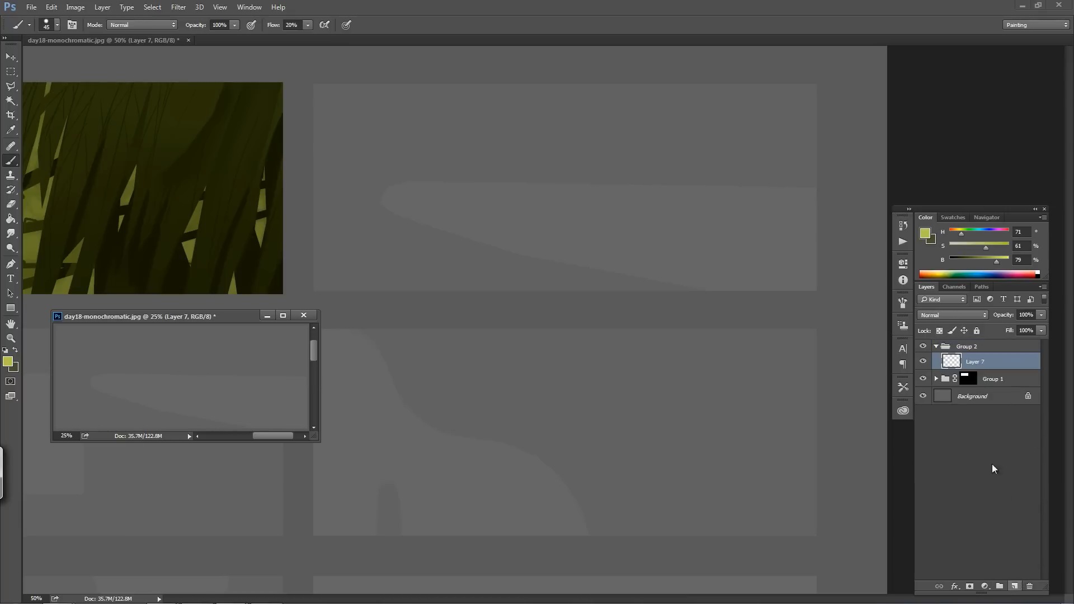
# Mask Group 2 to a rectangular selection of the empty upper frame and make Layer 7 active
pyautogui.click(968, 348)
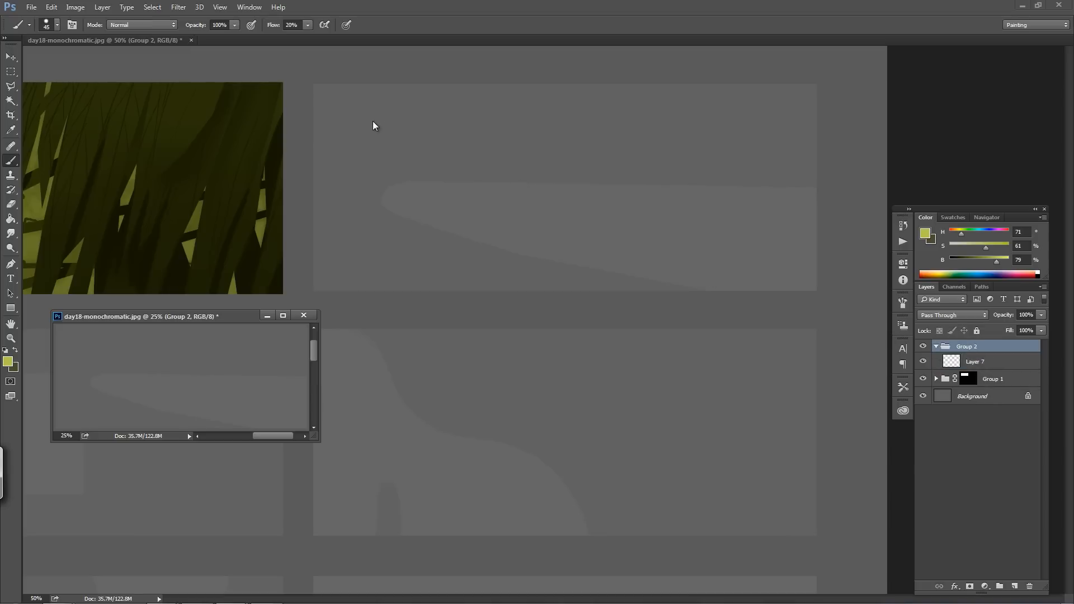
pyautogui.press('m')
pyautogui.click(313, 84)
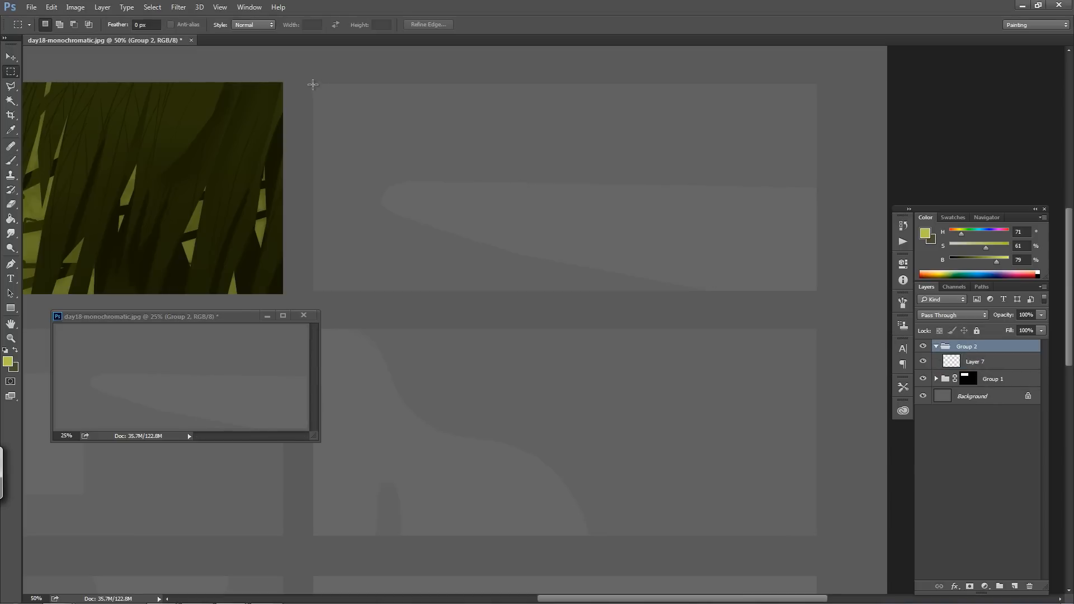
pyautogui.moveTo(324, 93); pyautogui.dragTo(818, 291)
pyautogui.click(970, 586)
pyautogui.click(946, 374)
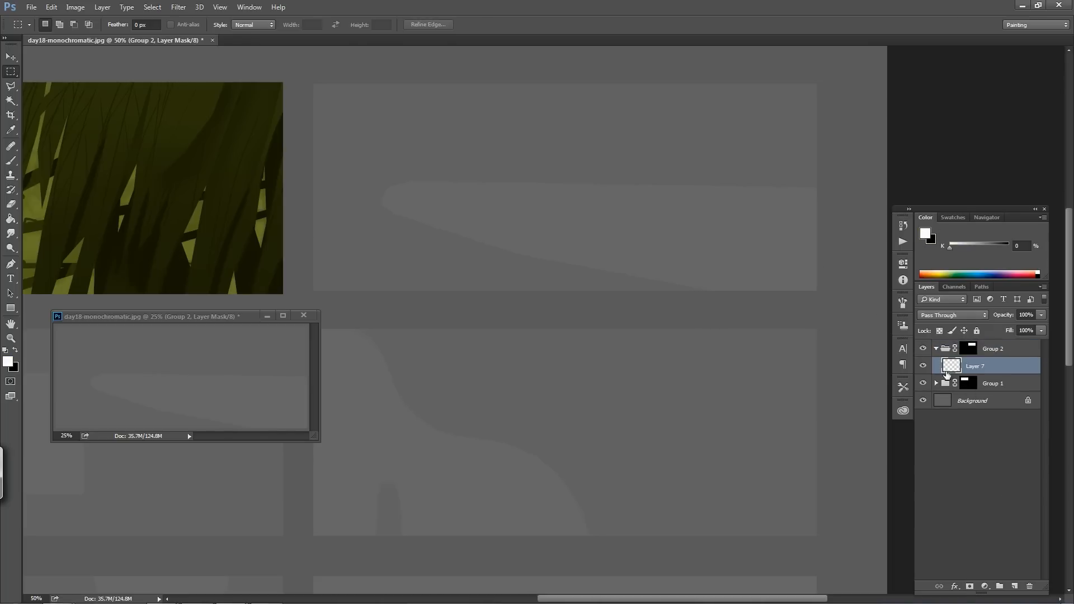
# Set the brush to 125 px and the foreground colour to an orange-brown with hue 28, saturation 55% and brightness 58%
pyautogui.press('b')
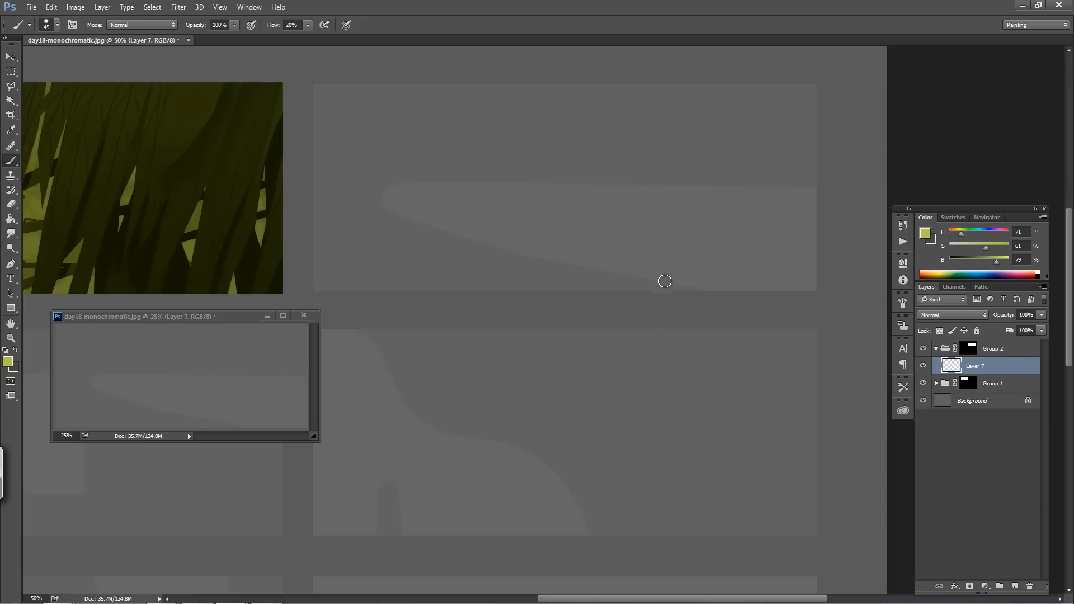
pyautogui.press(']')
pyautogui.press(']')
pyautogui.press(']')
pyautogui.press(']')
pyautogui.press(']')
pyautogui.press(']')
pyautogui.press(']')
pyautogui.click(9, 362)
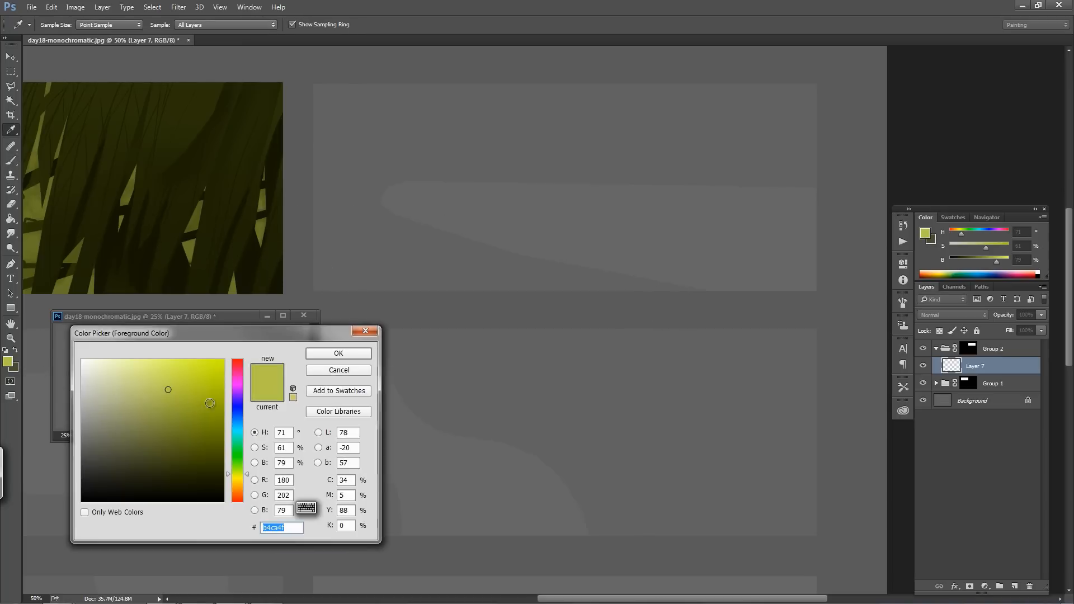
pyautogui.click(241, 490)
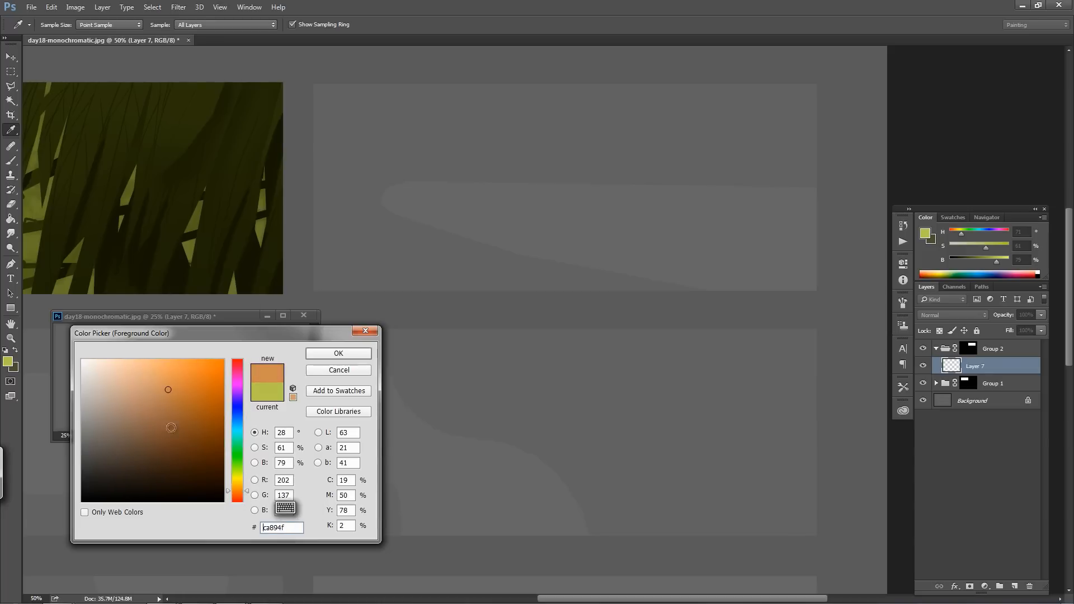
pyautogui.moveTo(170, 426)
pyautogui.mouseDown()
pyautogui.moveTo(172, 411)
pyautogui.moveTo(159, 419)
pyautogui.mouseUp()
pyautogui.click(325, 356)
pyautogui.press('b')
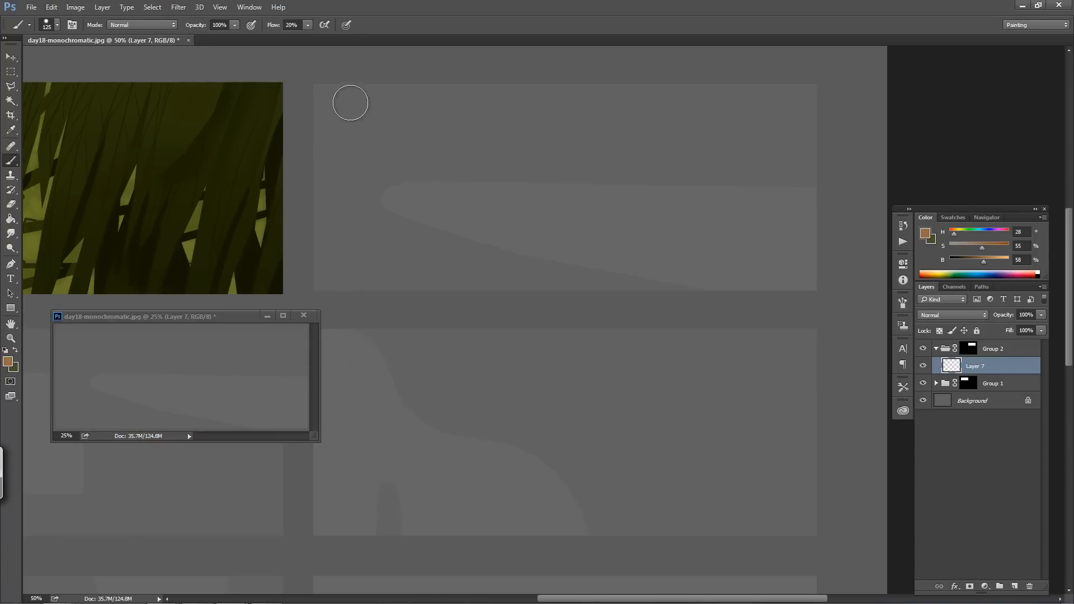
# Cover the whole frame with orange-brown on Layer 7, enlarging the brush to 200 px
pyautogui.click(330, 101)
pyautogui.keyDown('shift'); pyautogui.click(523, 100); pyautogui.keyUp('shift')
pyautogui.moveTo(523, 99)
pyautogui.mouseDown()
pyautogui.moveTo(621, 86)
pyautogui.moveTo(511, 99)
pyautogui.moveTo(613, 141)
pyautogui.moveTo(744, 143)
pyautogui.mouseUp()
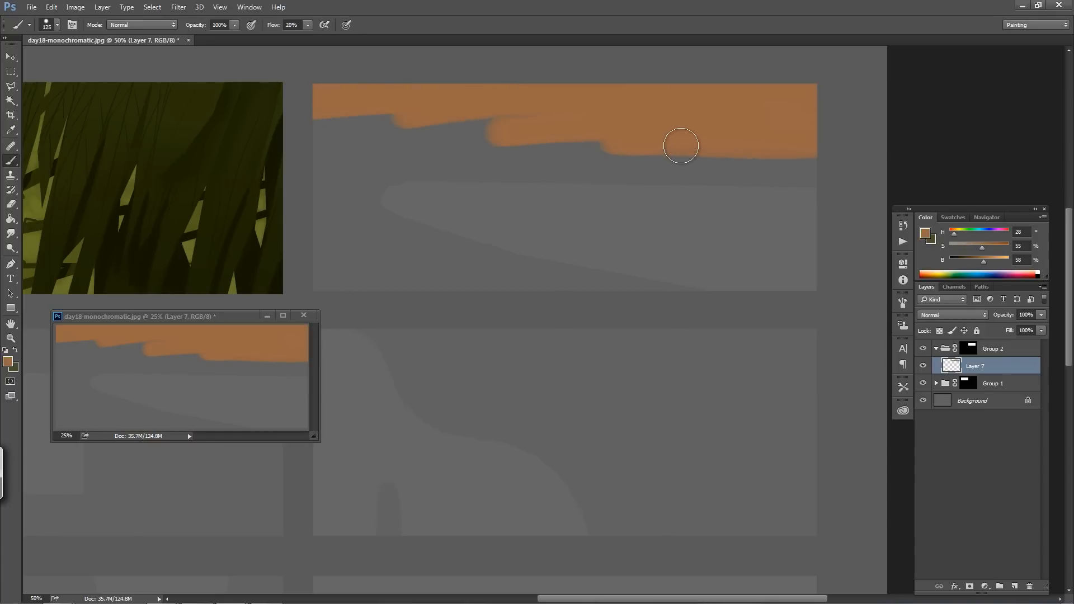
pyautogui.press(']')
pyautogui.press(']')
pyautogui.press(']')
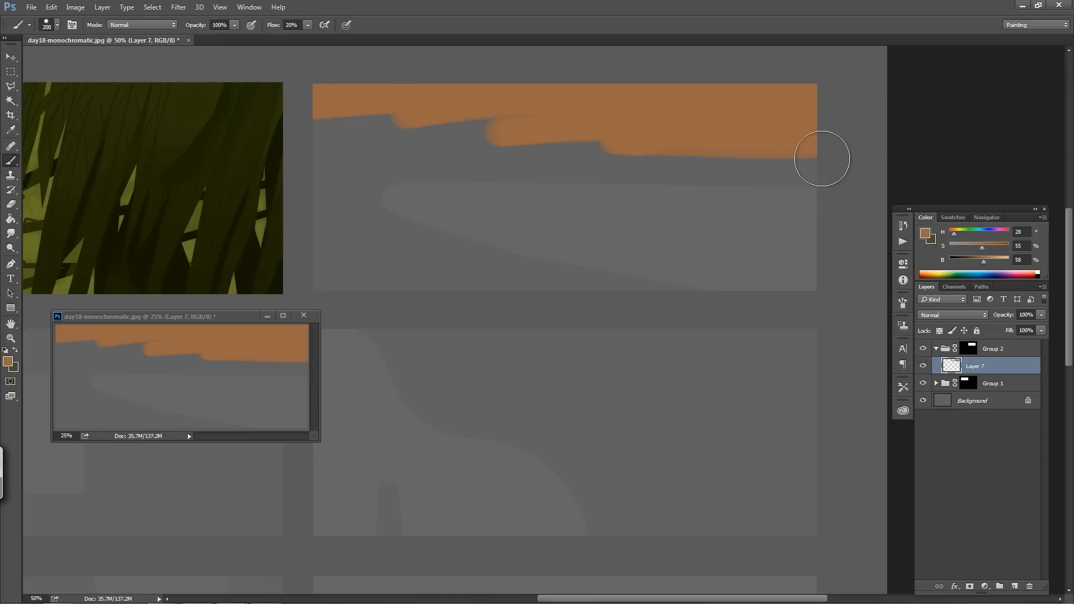
pyautogui.moveTo(820, 158); pyautogui.dragTo(590, 161)
pyautogui.moveTo(528, 106)
pyautogui.mouseDown()
pyautogui.moveTo(551, 123)
pyautogui.moveTo(671, 131)
pyautogui.moveTo(351, 148)
pyautogui.moveTo(688, 159)
pyautogui.moveTo(338, 157)
pyautogui.moveTo(541, 177)
pyautogui.moveTo(349, 183)
pyautogui.moveTo(401, 211)
pyautogui.moveTo(317, 219)
pyautogui.moveTo(492, 253)
pyautogui.moveTo(295, 274)
pyautogui.moveTo(561, 302)
pyautogui.moveTo(339, 265)
pyautogui.moveTo(708, 288)
pyautogui.moveTo(530, 284)
pyautogui.moveTo(845, 291)
pyautogui.moveTo(661, 262)
pyautogui.moveTo(762, 254)
pyautogui.moveTo(822, 225)
pyautogui.moveTo(777, 199)
pyautogui.moveTo(672, 186)
pyautogui.moveTo(812, 172)
pyautogui.moveTo(454, 198)
pyautogui.moveTo(643, 198)
pyautogui.moveTo(506, 214)
pyautogui.moveTo(592, 229)
pyautogui.moveTo(485, 253)
pyautogui.moveTo(644, 221)
pyautogui.moveTo(372, 224)
pyautogui.moveTo(715, 235)
pyautogui.mouseUp()
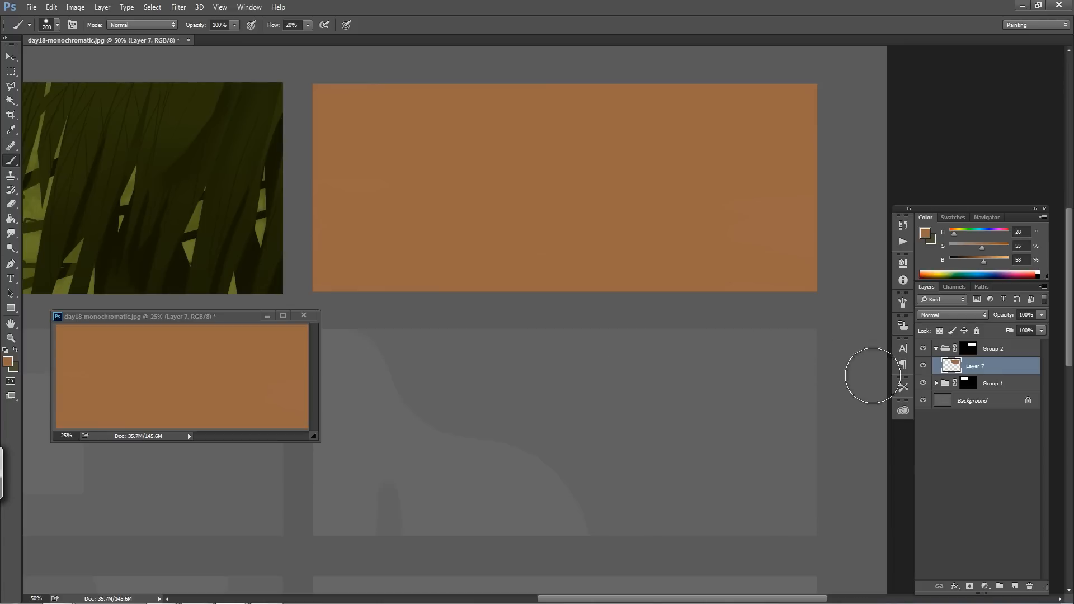
# Check the shapes beneath the brown fill by toggling Layer 7 and temporarily lowering its opacity, then restore it to 100%
pyautogui.click(923, 366)
pyautogui.click(923, 366)
pyautogui.click(1038, 317)
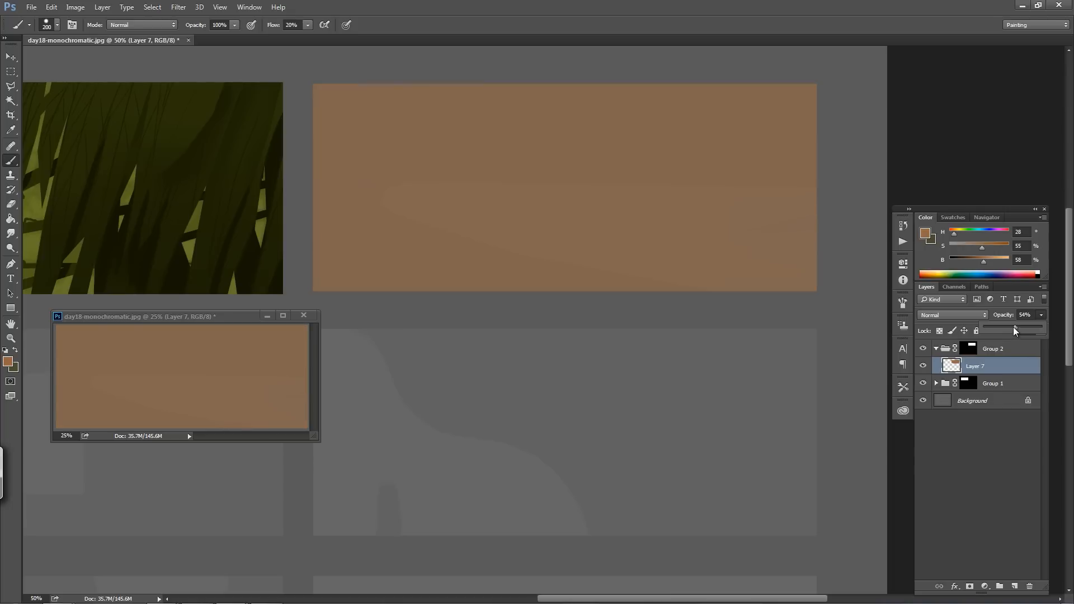
pyautogui.moveTo(1061, 334); pyautogui.dragTo(1048, 334)
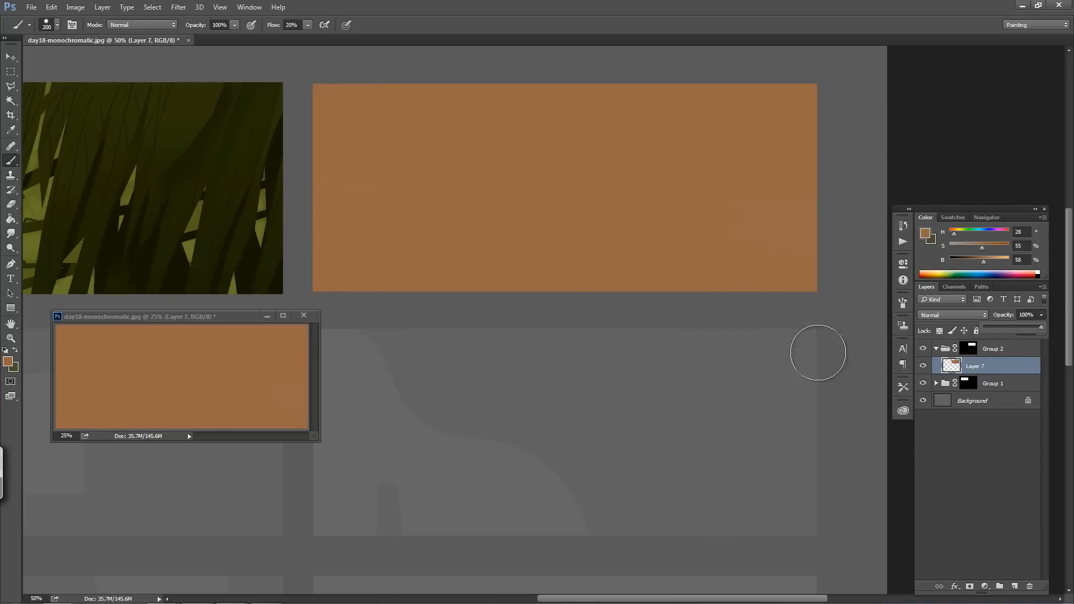
# Reduce the brush to 80 px and add a new layer above Layer 7
pyautogui.press('[')
pyautogui.press('[')
pyautogui.press('[')
pyautogui.press('[')
pyautogui.press('[')
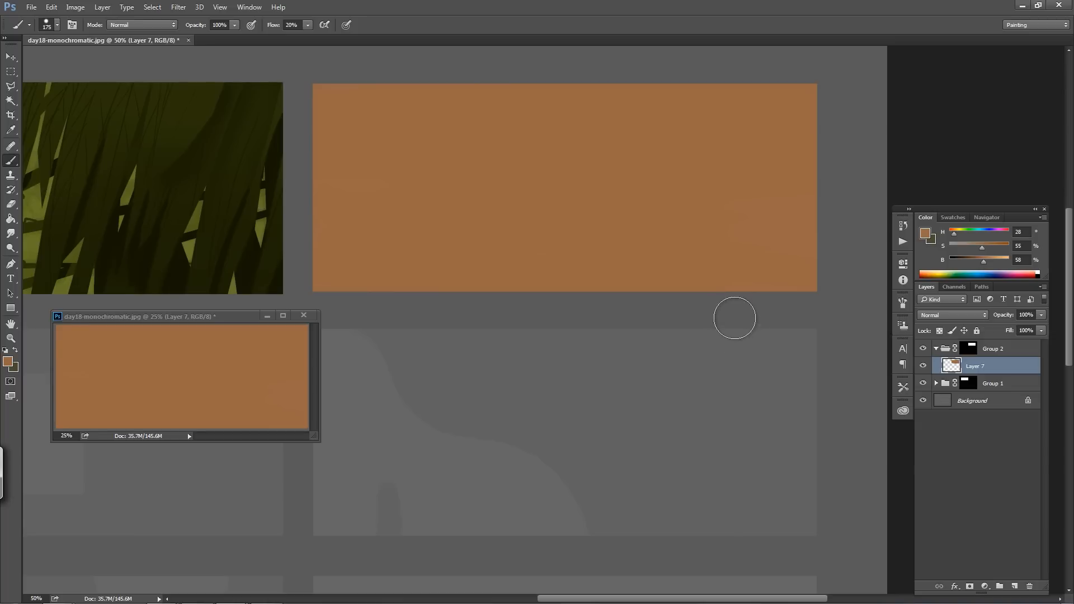
pyautogui.press('[')
pyautogui.click(1015, 585)
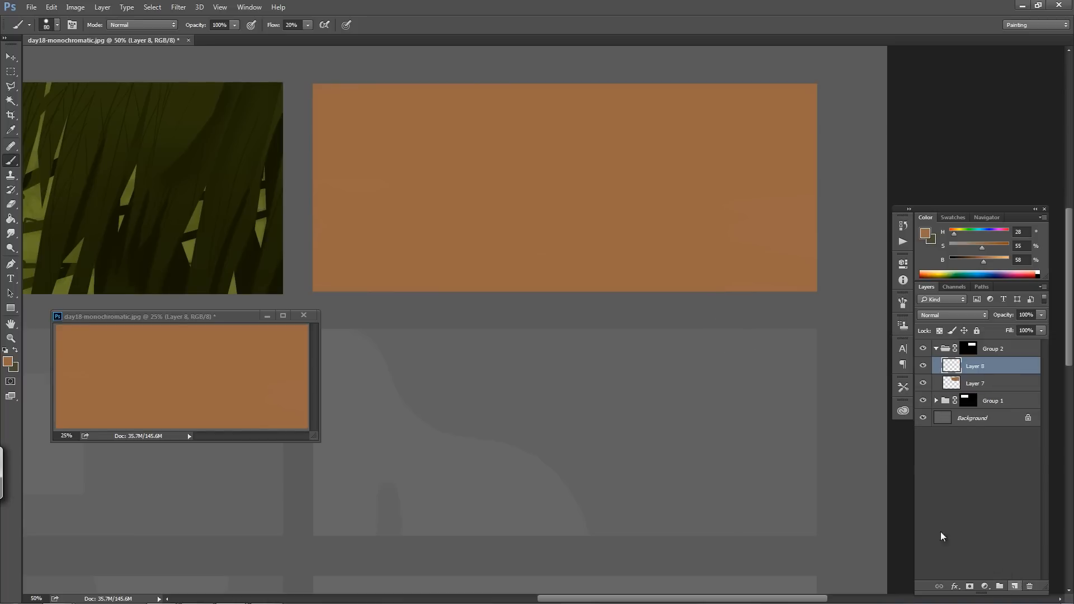
# Outline a hill sloping down along the frame's lower edge with the Polygonal Lasso, checking it against the background shapes
pyautogui.press('l')
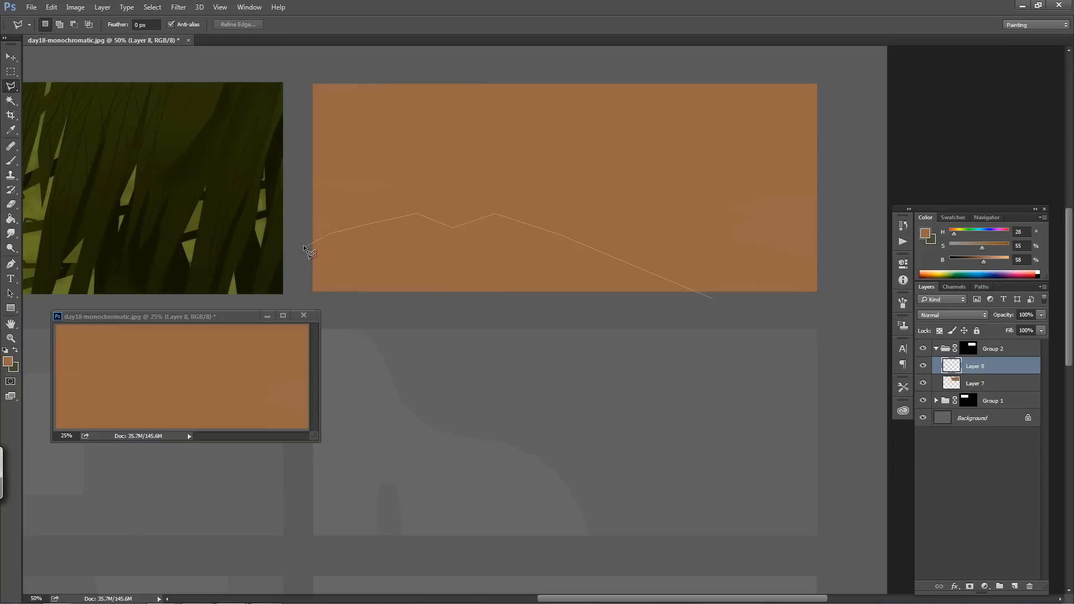
pyautogui.click(303, 299)
pyautogui.click(713, 298)
pyautogui.click(923, 383)
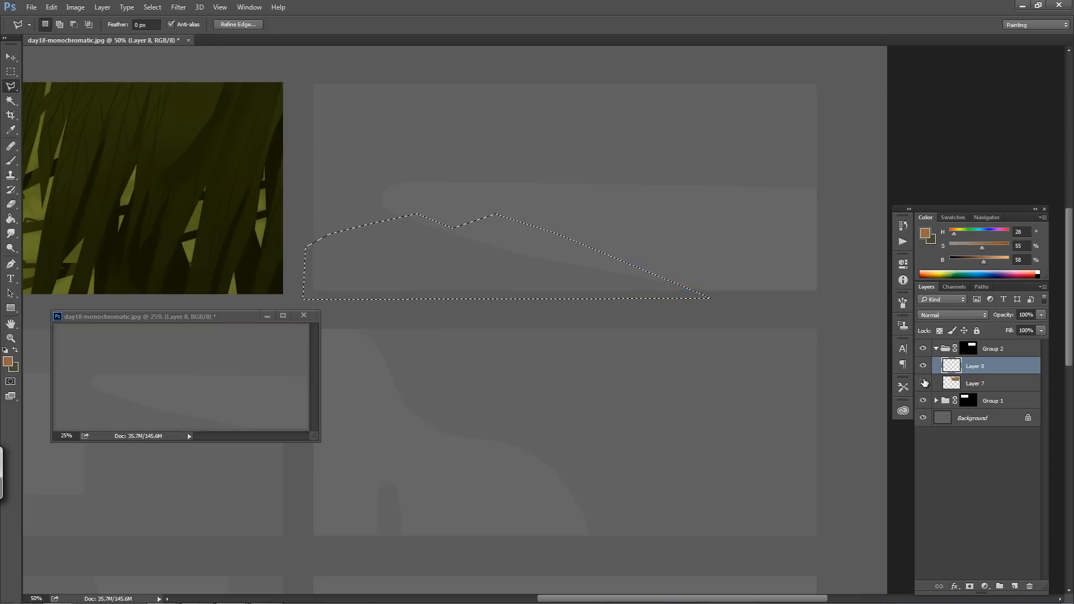
pyautogui.click(923, 383)
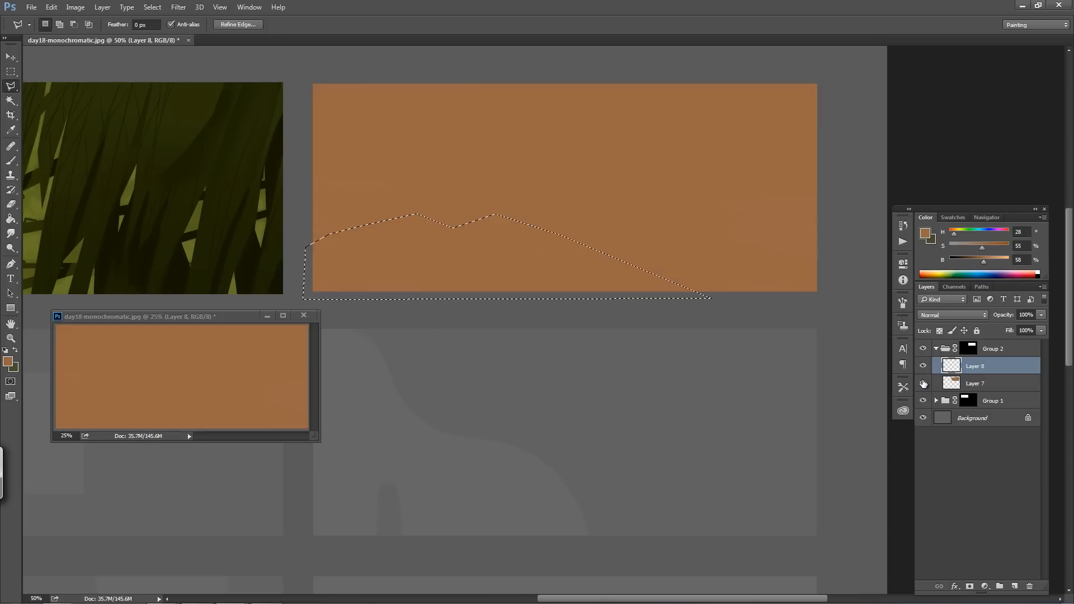
# Add a jagged mountain range spanning the upper part of the frame to the hill selection
pyautogui.keyDown('shift'); pyautogui.click(831, 186); pyautogui.keyUp('shift')
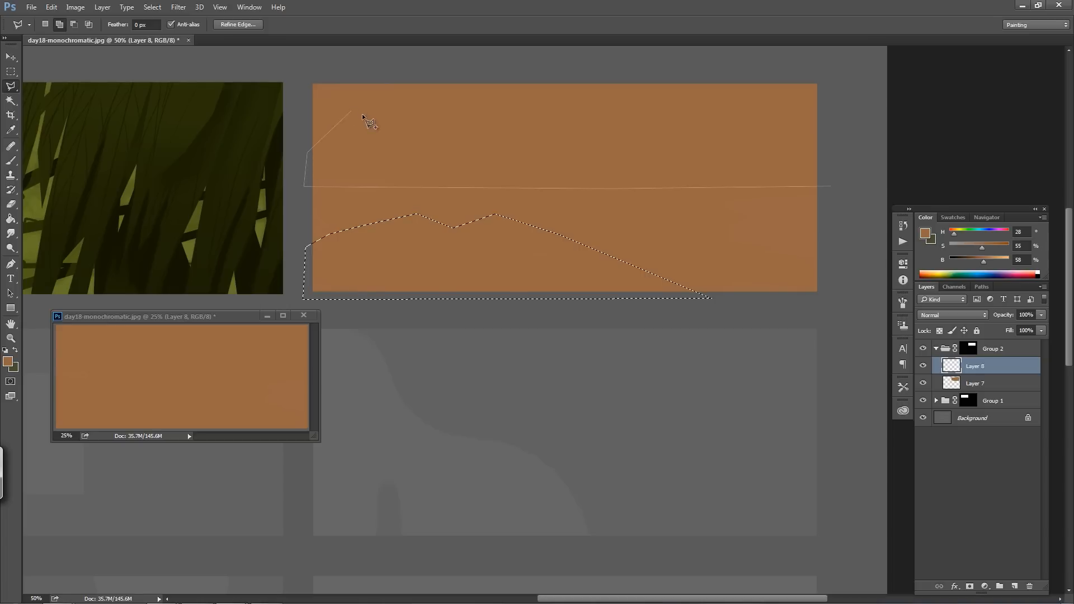
pyautogui.click(376, 112)
pyautogui.click(478, 124)
pyautogui.click(554, 140)
pyautogui.click(636, 106)
pyautogui.click(703, 141)
pyautogui.click(831, 185)
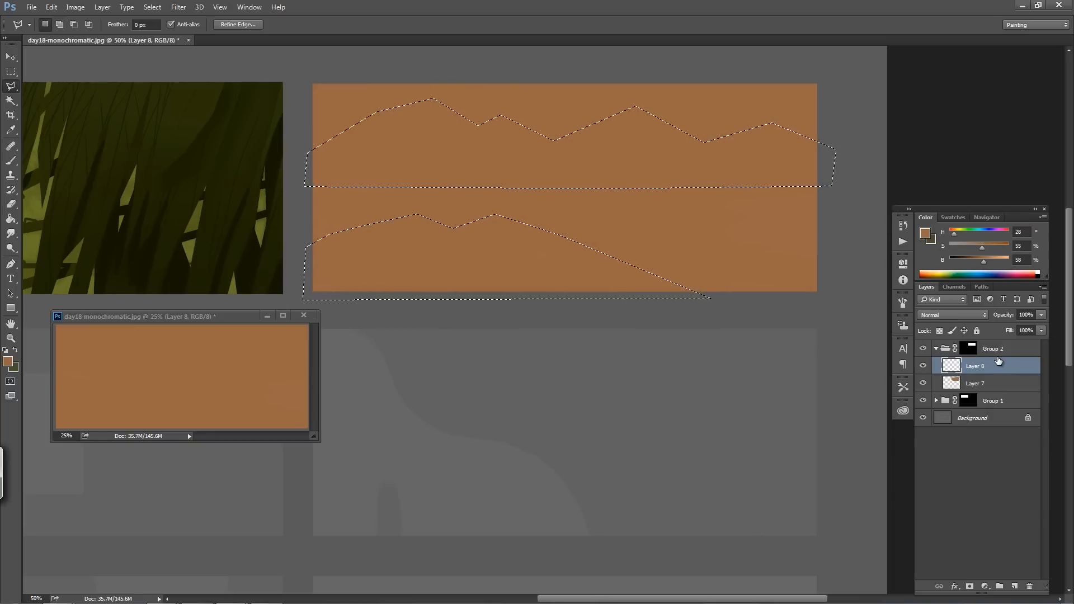
# Discard the mountain selections, the added layer and all the brown paint on Layer 7
pyautogui.hotkey('ctrl', 'd')
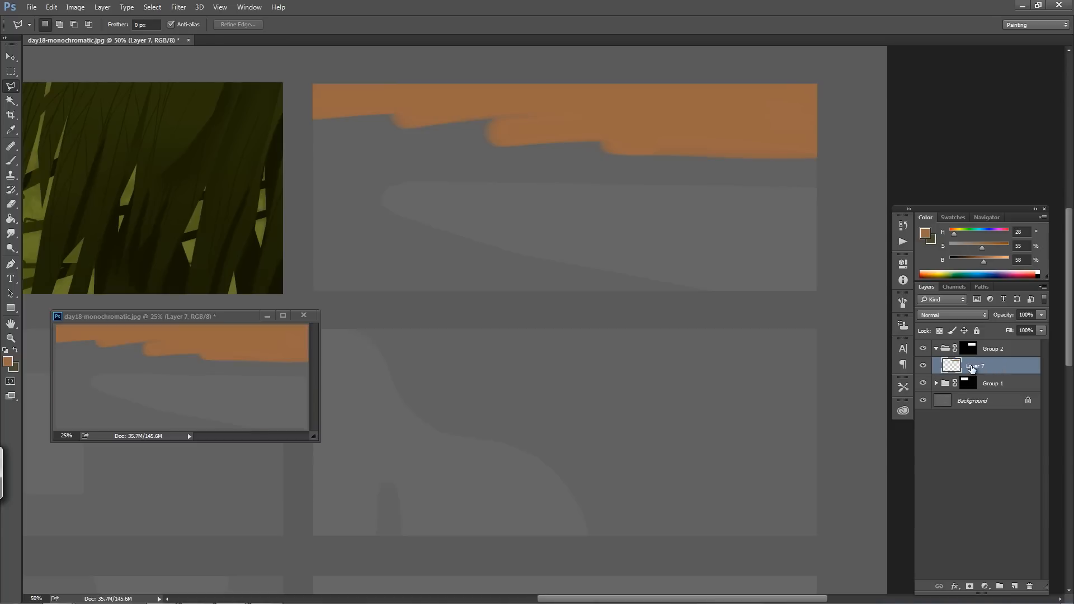
pyautogui.press('Delete')
pyautogui.press('Delete')
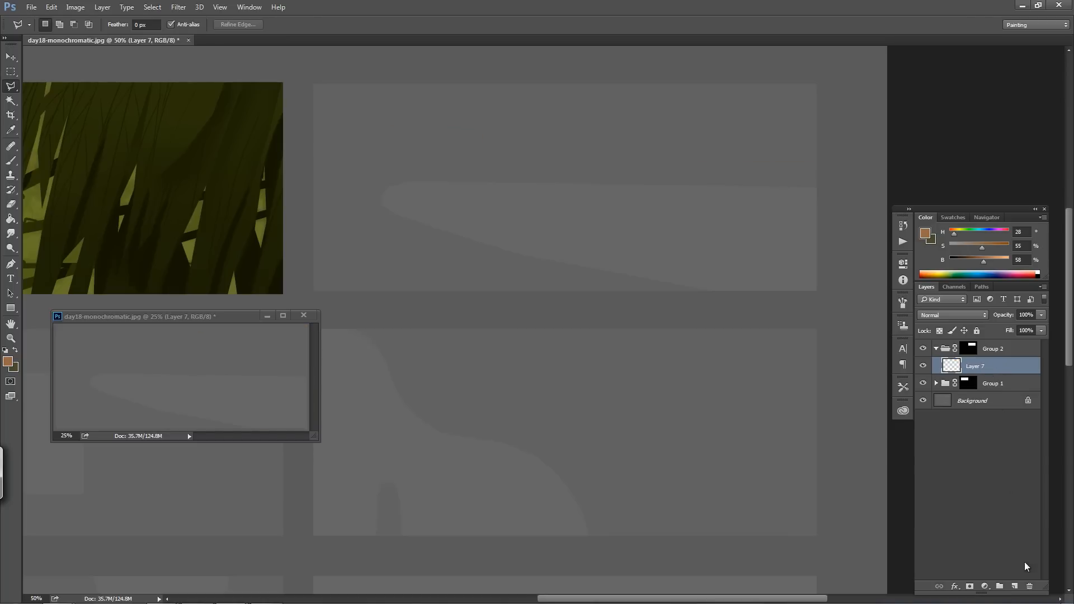
# Sample the frame's grey for the brush and darken the foreground colour to 4e4e4e
pyautogui.press('b')
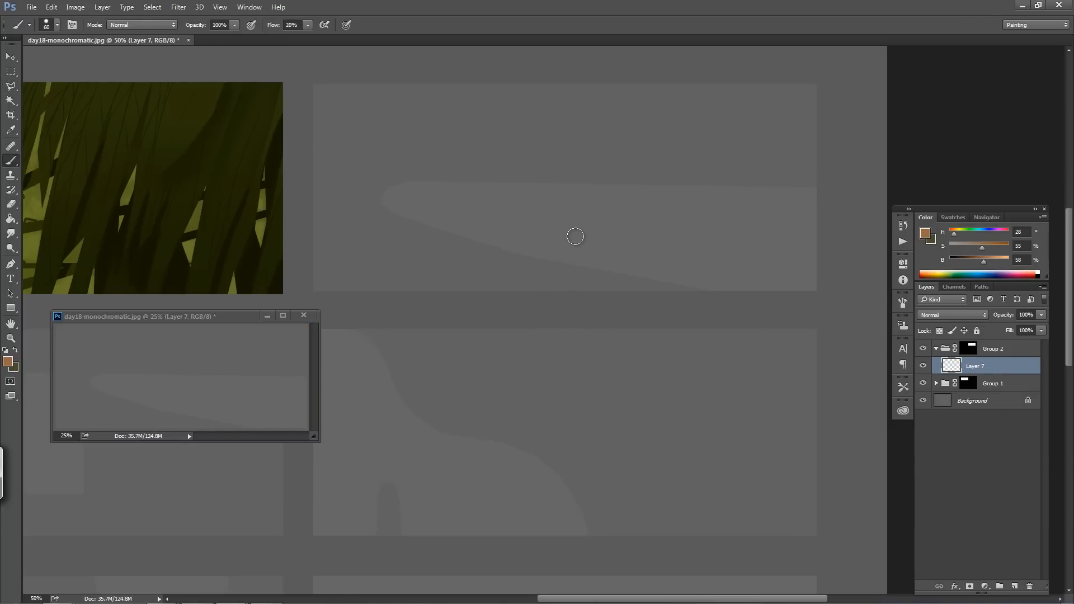
pyautogui.press('[')
pyautogui.keyDown('alt'); pyautogui.click(432, 252); pyautogui.keyUp('alt')
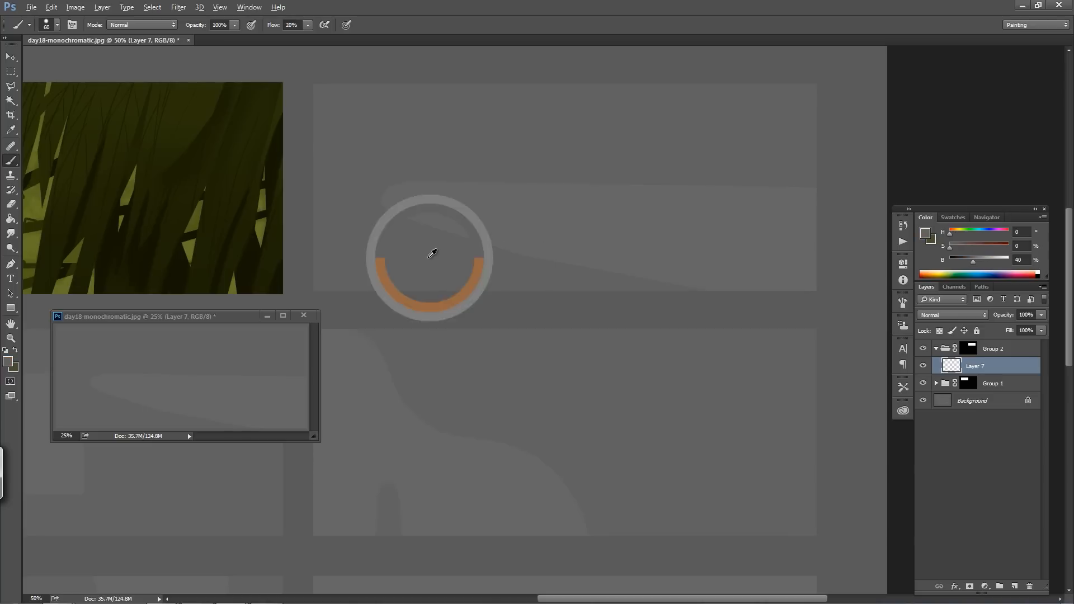
pyautogui.click(9, 362)
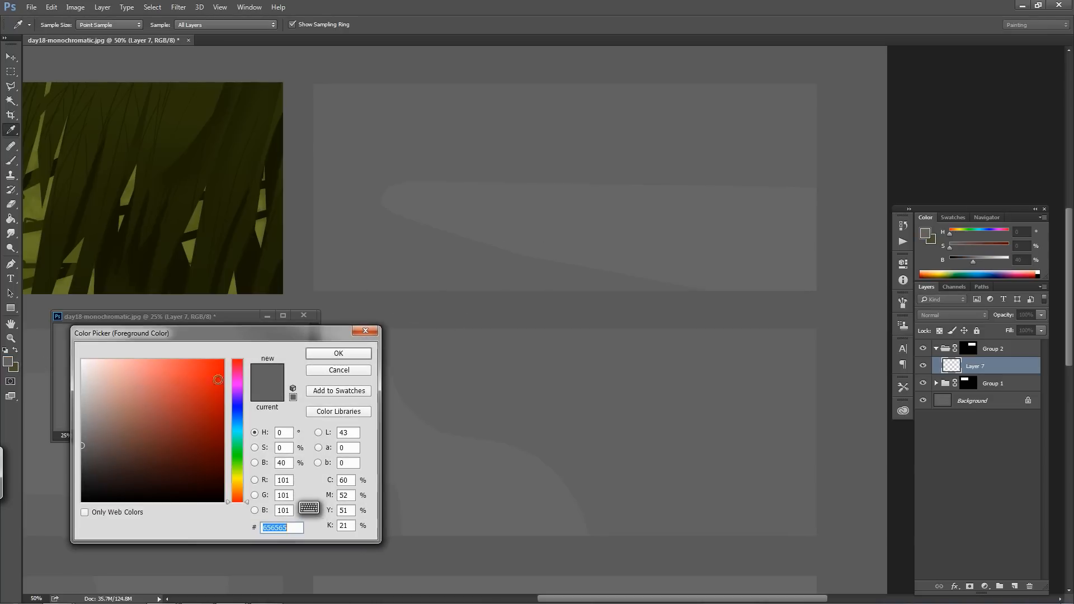
pyautogui.moveTo(82, 446); pyautogui.dragTo(80, 458)
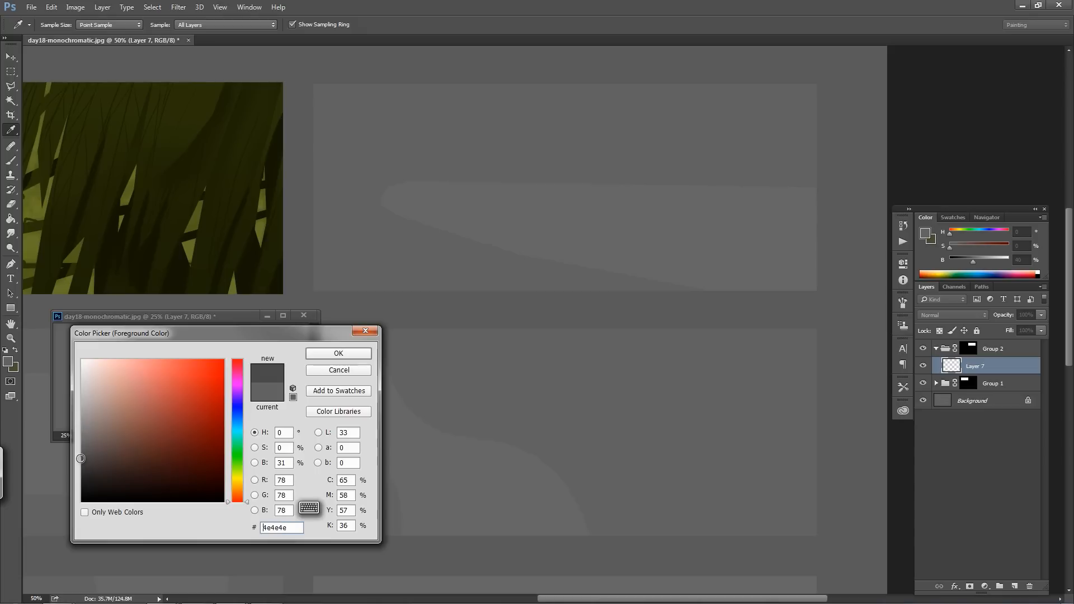
pyautogui.click(328, 353)
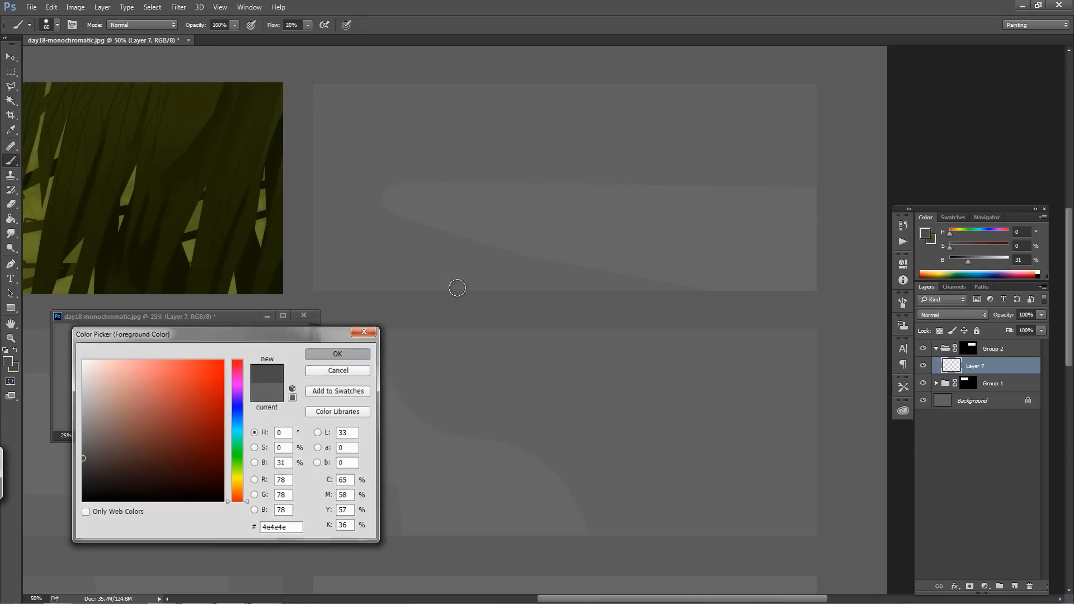
pyautogui.click(584, 239)
pyautogui.moveTo(584, 261); pyautogui.dragTo(580, 239)
pyautogui.hotkey('ctrl', 'alt', 'z')
pyautogui.hotkey('ctrl', 'alt', 'z')
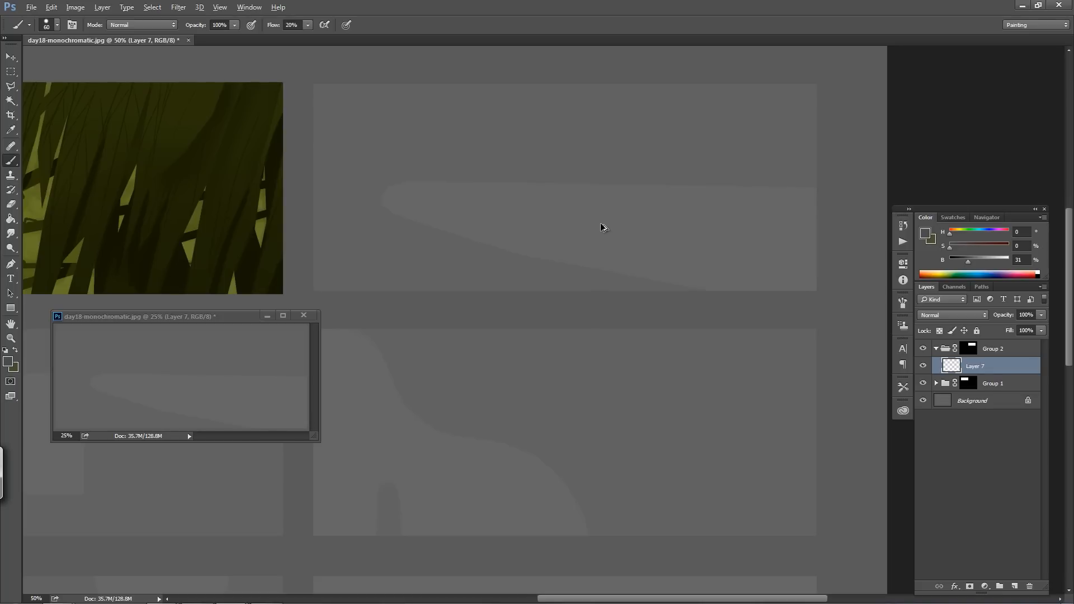
pyautogui.hotkey('ctrl', 'd')
# Paint dark grey silhouettes of a standing figure and a horse on Layer 7, with a low ridge beneath them
pyautogui.moveTo(572, 234); pyautogui.dragTo(576, 244)
pyautogui.moveTo(582, 265); pyautogui.dragTo(585, 271)
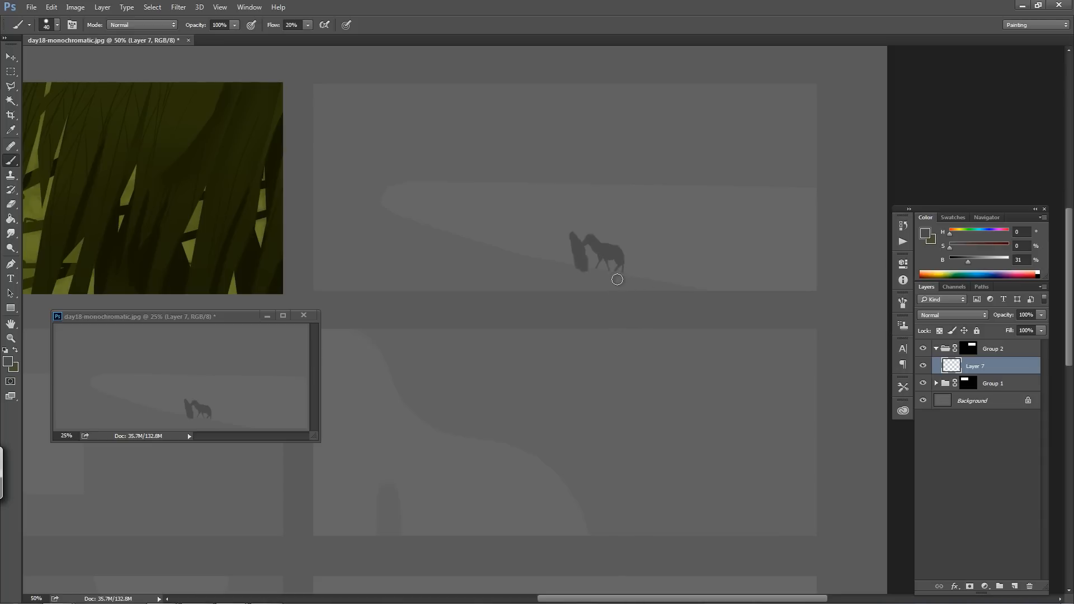
pyautogui.moveTo(590, 275)
pyautogui.mouseDown()
pyautogui.moveTo(707, 294)
pyautogui.moveTo(617, 290)
pyautogui.moveTo(638, 291)
pyautogui.moveTo(518, 254)
pyautogui.moveTo(457, 261)
pyautogui.moveTo(547, 267)
pyautogui.moveTo(516, 266)
pyautogui.moveTo(574, 297)
pyautogui.moveTo(494, 275)
pyautogui.moveTo(433, 281)
pyautogui.moveTo(579, 286)
pyautogui.moveTo(443, 278)
pyautogui.moveTo(448, 261)
pyautogui.moveTo(504, 270)
pyautogui.moveTo(489, 278)
pyautogui.moveTo(500, 269)
pyautogui.moveTo(417, 274)
pyautogui.mouseUp()
# Enlarge the brush to 70 px and extend the foreground slope up to the frame's left edge
pyautogui.press(']')
pyautogui.press(']')
pyautogui.press(']')
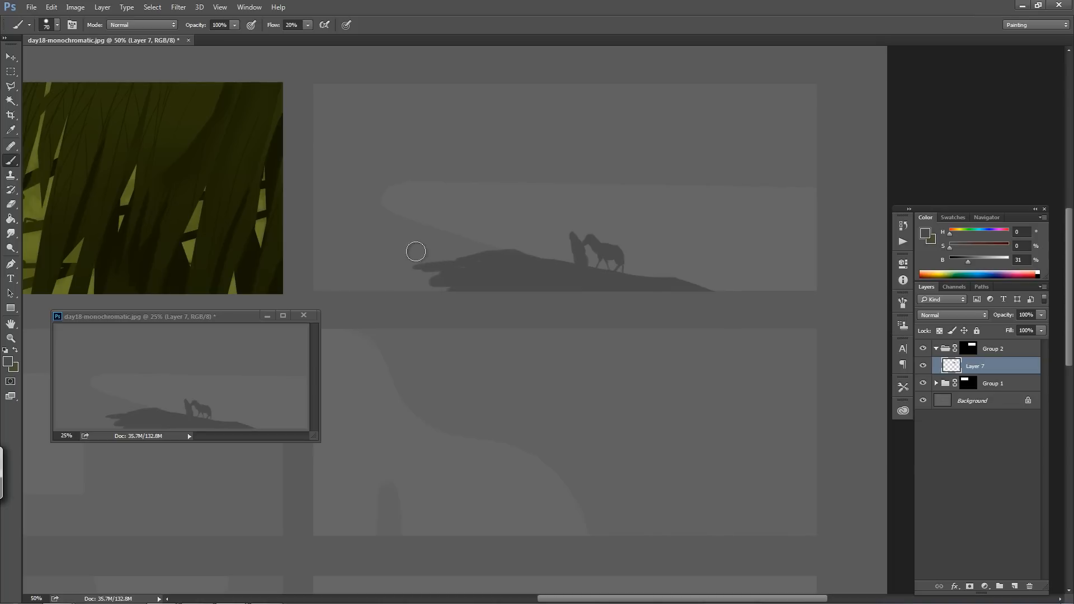
pyautogui.moveTo(434, 259)
pyautogui.mouseDown()
pyautogui.moveTo(355, 243)
pyautogui.moveTo(311, 216)
pyautogui.moveTo(350, 228)
pyautogui.moveTo(317, 217)
pyautogui.moveTo(329, 230)
pyautogui.moveTo(343, 232)
pyautogui.moveTo(312, 213)
pyautogui.moveTo(382, 226)
pyautogui.moveTo(323, 222)
pyautogui.moveTo(344, 221)
pyautogui.moveTo(334, 226)
pyautogui.moveTo(307, 210)
pyautogui.moveTo(338, 219)
pyautogui.mouseUp()
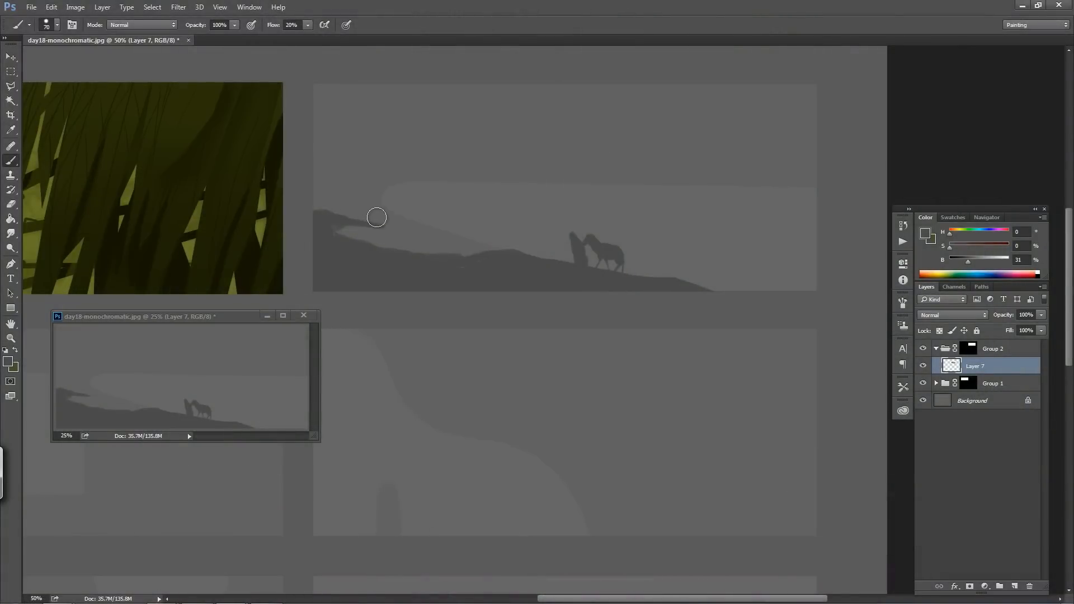
pyautogui.moveTo(377, 218)
pyautogui.mouseDown()
pyautogui.moveTo(315, 205)
pyautogui.moveTo(338, 202)
pyautogui.moveTo(313, 190)
pyautogui.moveTo(330, 187)
pyautogui.mouseUp()
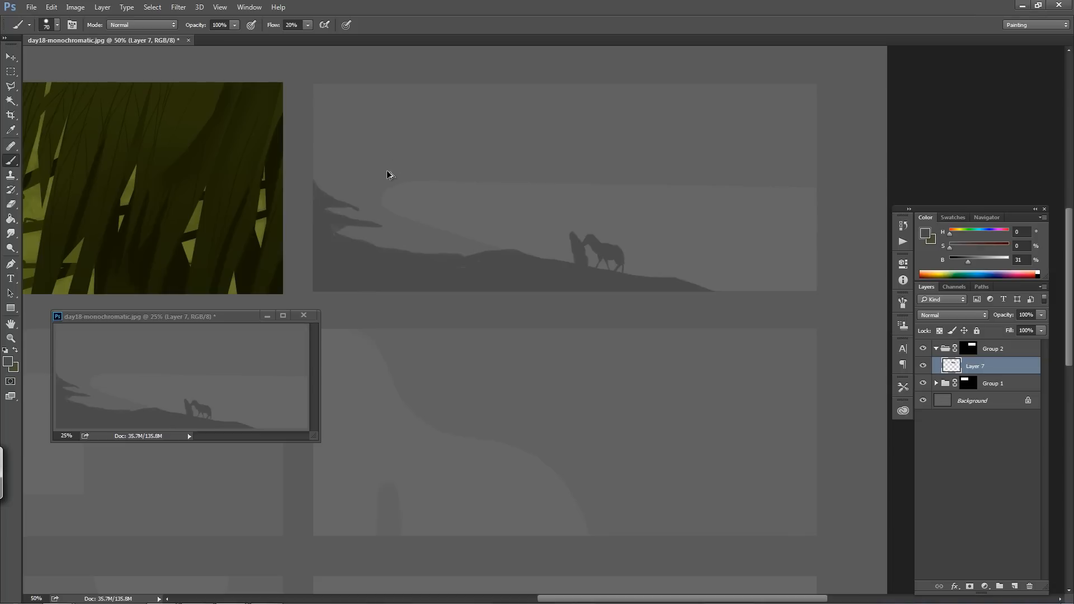
pyautogui.hotkey('ctrl', 'alt', 'z')
pyautogui.hotkey('ctrl', 'alt', 'z')
pyautogui.hotkey('ctrl', 'alt', 'z')
pyautogui.hotkey('ctrl', 'shift', 'z')
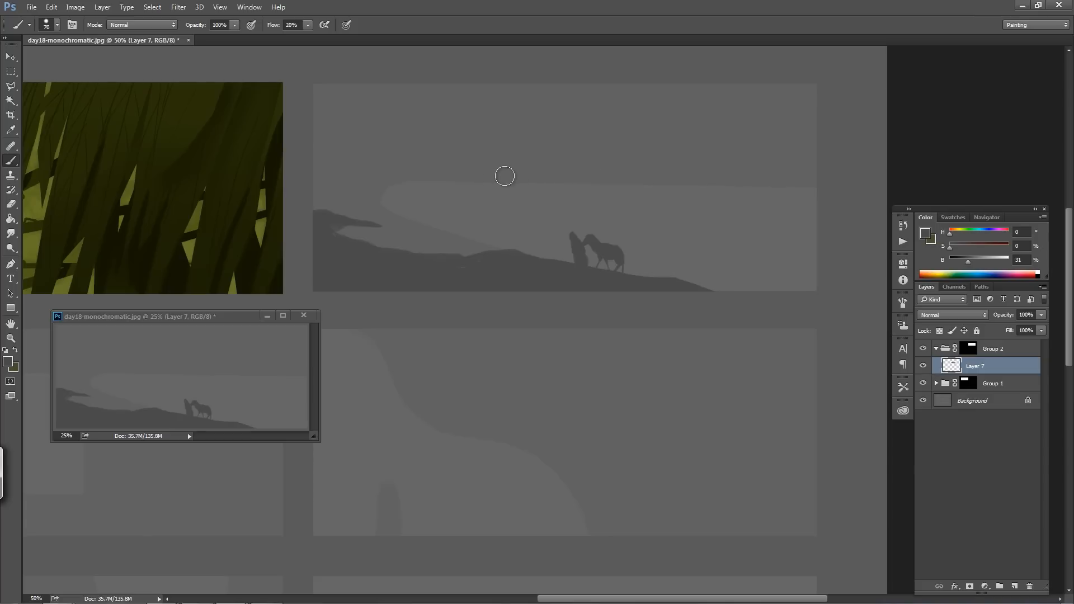
# Paint a large two-peaked mountain mass across the frame's upper left, tapering to a point at the waterline with a straight base
pyautogui.moveTo(554, 178)
pyautogui.mouseDown()
pyautogui.moveTo(426, 175)
pyautogui.moveTo(497, 175)
pyautogui.moveTo(383, 191)
pyautogui.moveTo(415, 176)
pyautogui.moveTo(381, 178)
pyautogui.moveTo(434, 172)
pyautogui.moveTo(349, 164)
pyautogui.moveTo(399, 172)
pyautogui.moveTo(359, 165)
pyautogui.moveTo(391, 181)
pyautogui.moveTo(402, 174)
pyautogui.moveTo(380, 172)
pyautogui.moveTo(443, 169)
pyautogui.moveTo(386, 166)
pyautogui.moveTo(489, 166)
pyautogui.moveTo(301, 160)
pyautogui.moveTo(340, 149)
pyautogui.moveTo(306, 154)
pyautogui.moveTo(360, 120)
pyautogui.moveTo(395, 134)
pyautogui.moveTo(341, 144)
pyautogui.moveTo(399, 152)
pyautogui.moveTo(350, 154)
pyautogui.moveTo(460, 159)
pyautogui.moveTo(381, 156)
pyautogui.moveTo(367, 137)
pyautogui.moveTo(379, 134)
pyautogui.moveTo(362, 125)
pyautogui.moveTo(378, 127)
pyautogui.moveTo(391, 135)
pyautogui.moveTo(347, 142)
pyautogui.moveTo(402, 150)
pyautogui.moveTo(379, 153)
pyautogui.moveTo(453, 134)
pyautogui.moveTo(408, 143)
pyautogui.moveTo(376, 125)
pyautogui.moveTo(450, 125)
pyautogui.moveTo(424, 143)
pyautogui.moveTo(446, 121)
pyautogui.moveTo(432, 120)
pyautogui.moveTo(496, 103)
pyautogui.moveTo(523, 116)
pyautogui.moveTo(434, 151)
pyautogui.moveTo(532, 144)
pyautogui.moveTo(583, 166)
pyautogui.moveTo(472, 151)
pyautogui.moveTo(602, 153)
pyautogui.mouseUp()
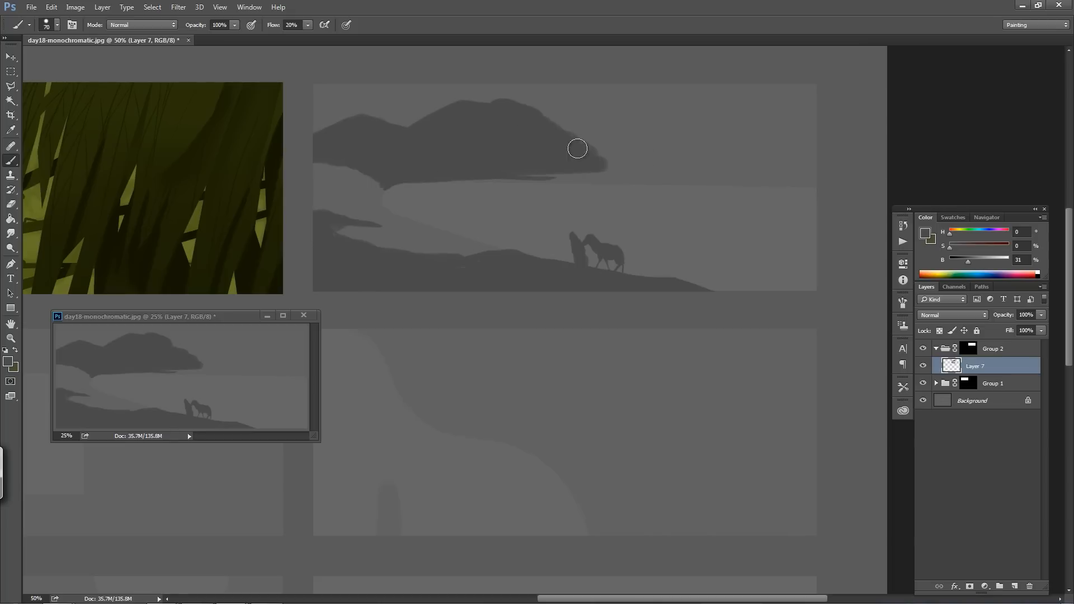
pyautogui.moveTo(549, 115)
pyautogui.mouseDown()
pyautogui.moveTo(626, 183)
pyautogui.moveTo(587, 151)
pyautogui.moveTo(616, 175)
pyautogui.moveTo(575, 165)
pyautogui.moveTo(618, 179)
pyautogui.mouseUp()
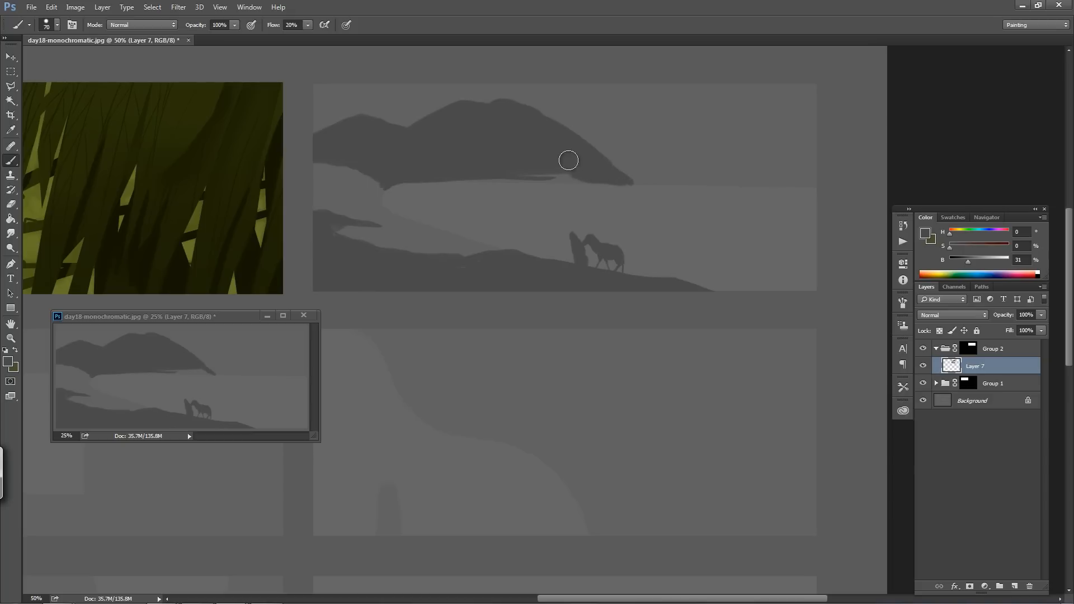
pyautogui.moveTo(581, 181); pyautogui.dragTo(609, 176)
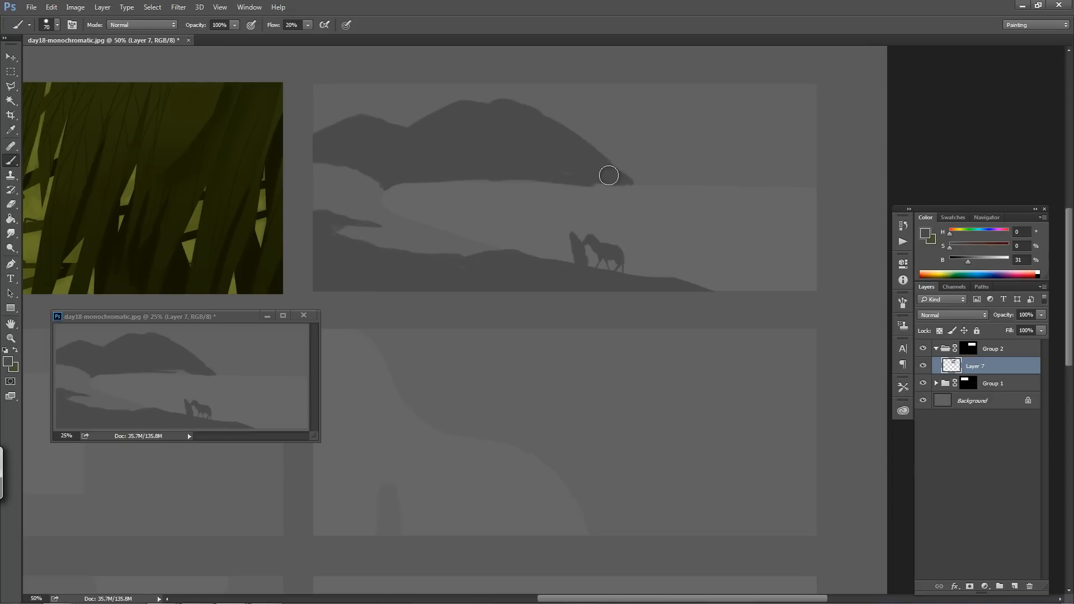
pyautogui.hotkey('ctrl', 'z')
pyautogui.moveTo(626, 182)
pyautogui.mouseDown()
pyautogui.moveTo(495, 174)
pyautogui.moveTo(600, 176)
pyautogui.moveTo(513, 178)
pyautogui.moveTo(589, 179)
pyautogui.moveTo(554, 177)
pyautogui.mouseUp()
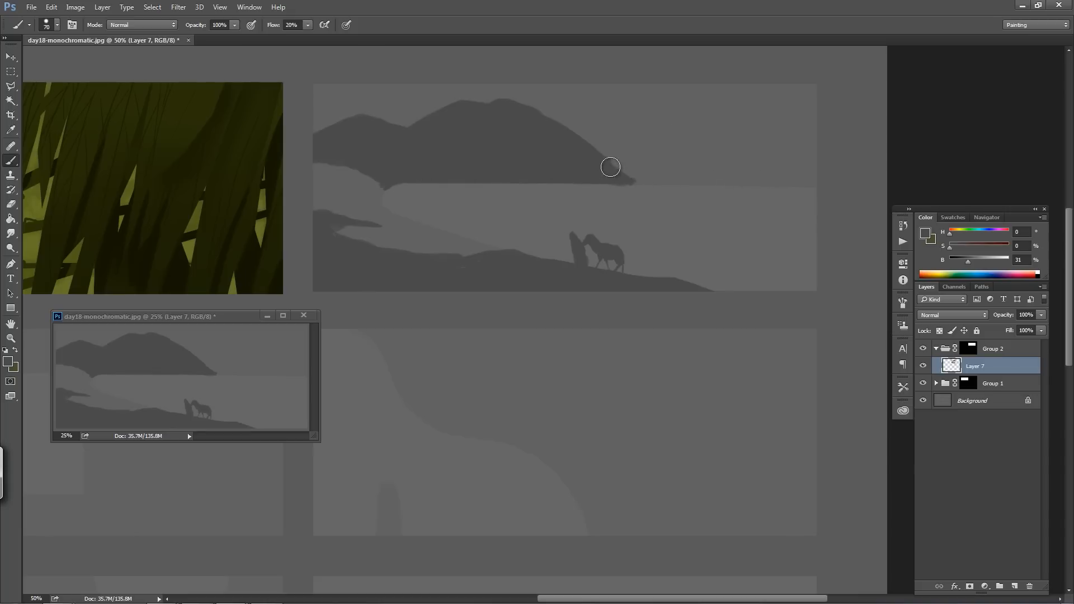
# Paint a second mountain range reaching the frame's right edge and erase the rough tip of the near shore
pyautogui.moveTo(594, 166); pyautogui.dragTo(809, 167)
pyautogui.moveTo(601, 152); pyautogui.dragTo(554, 148)
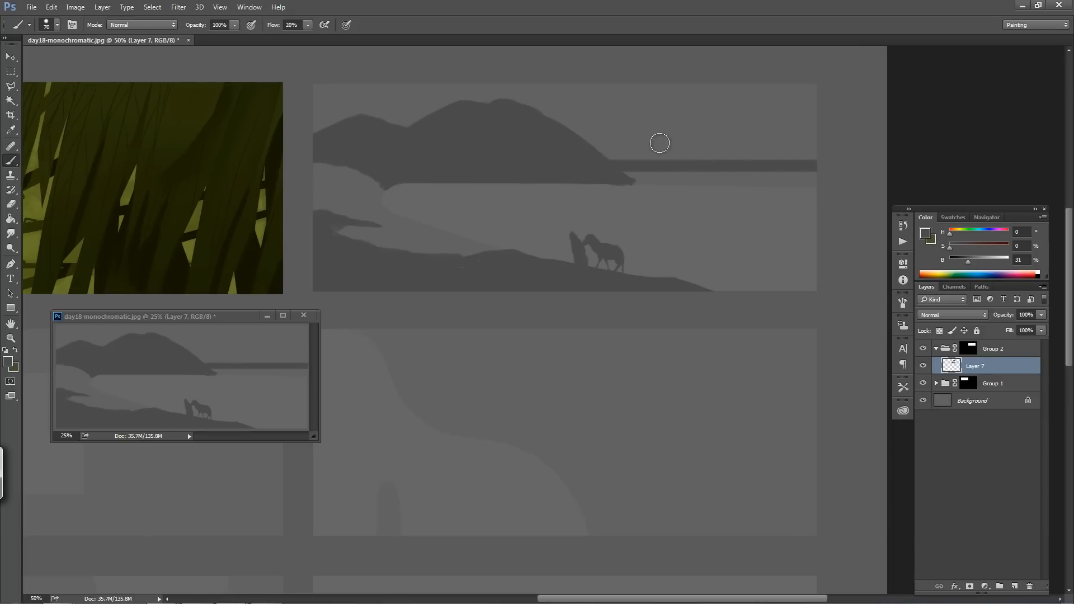
pyautogui.moveTo(605, 147)
pyautogui.mouseDown()
pyautogui.moveTo(654, 115)
pyautogui.moveTo(582, 155)
pyautogui.moveTo(600, 139)
pyautogui.moveTo(601, 153)
pyautogui.moveTo(629, 148)
pyautogui.moveTo(605, 155)
pyautogui.moveTo(687, 151)
pyautogui.moveTo(664, 123)
pyautogui.moveTo(695, 133)
pyautogui.moveTo(661, 111)
pyautogui.moveTo(715, 140)
pyautogui.moveTo(659, 116)
pyautogui.moveTo(745, 146)
pyautogui.moveTo(763, 138)
pyautogui.moveTo(739, 146)
pyautogui.moveTo(781, 132)
pyautogui.moveTo(769, 124)
pyautogui.moveTo(812, 134)
pyautogui.moveTo(773, 123)
pyautogui.moveTo(725, 154)
pyautogui.moveTo(802, 154)
pyautogui.moveTo(676, 155)
pyautogui.moveTo(782, 136)
pyautogui.mouseUp()
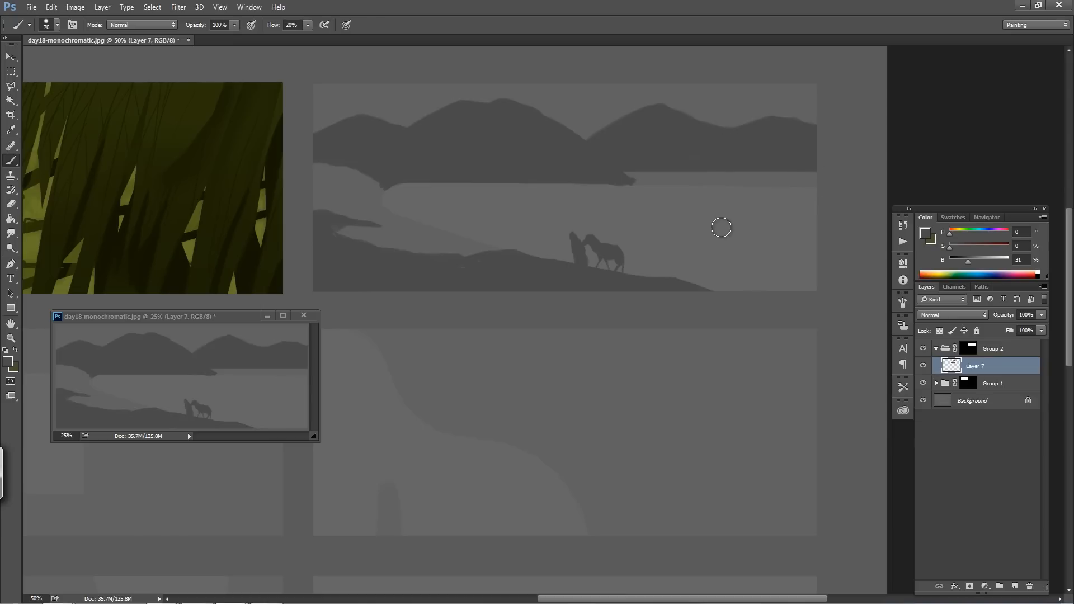
pyautogui.press('e')
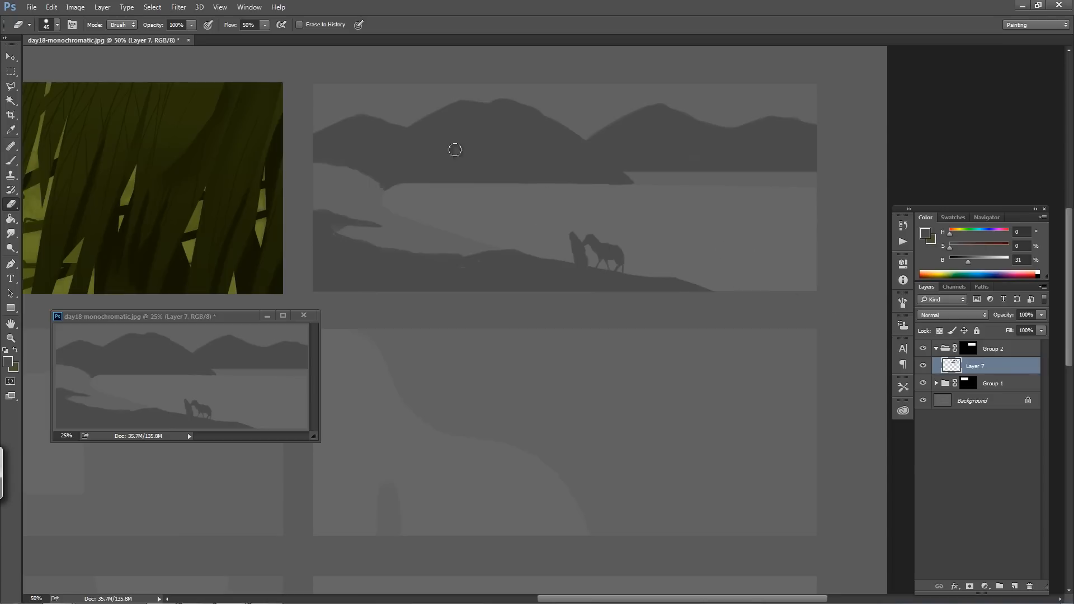
# Outline the mountains with the Polygonal Lasso to crisp their ridgeline, and fill the left shore solid down to the foreground slope
pyautogui.press('l')
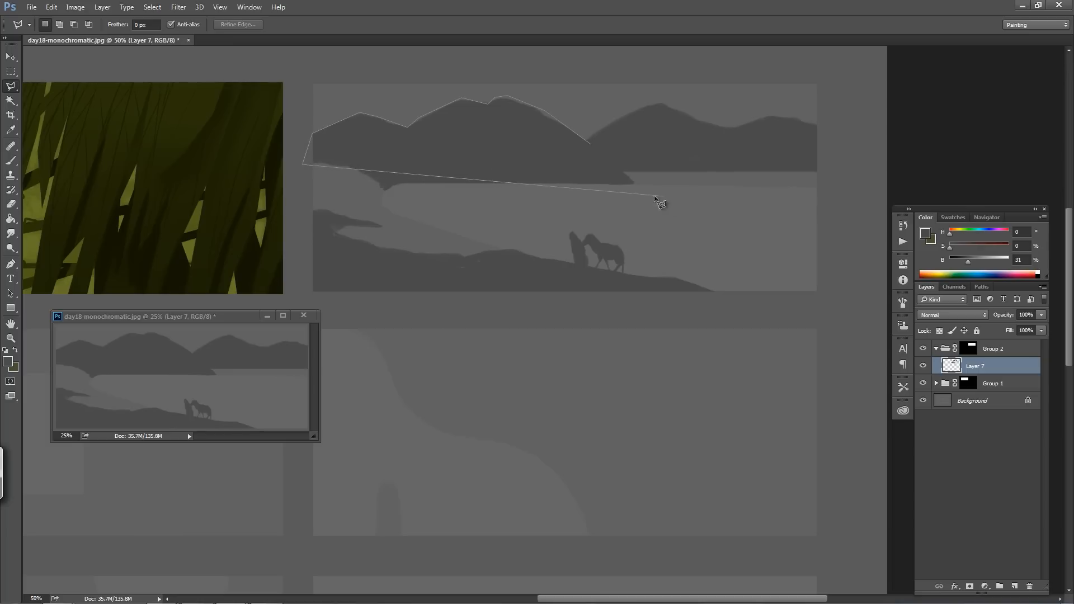
pyautogui.click(827, 168)
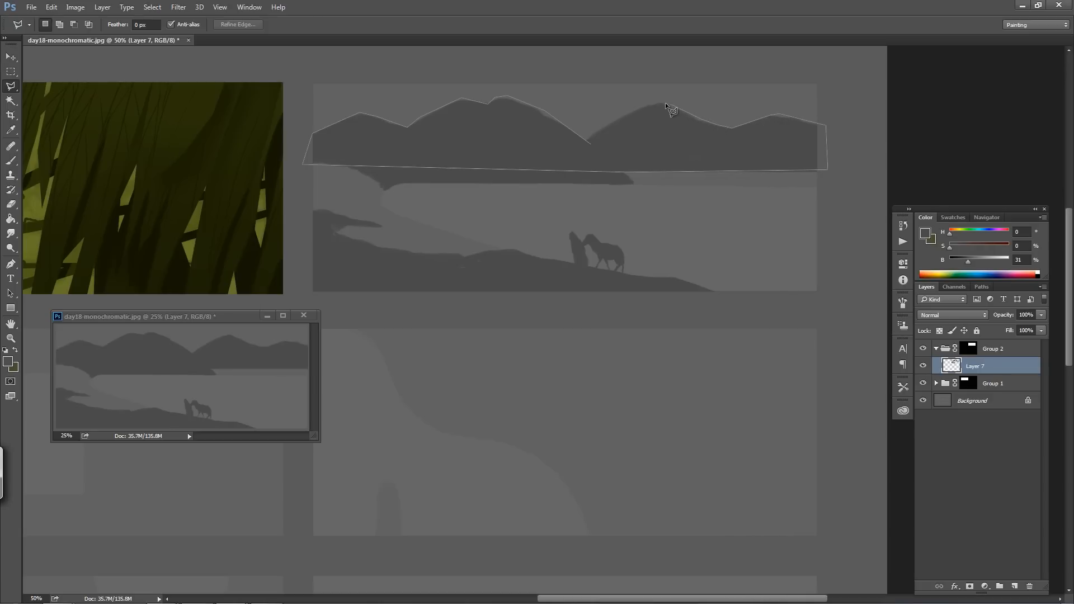
pyautogui.click(590, 144)
pyautogui.press('b')
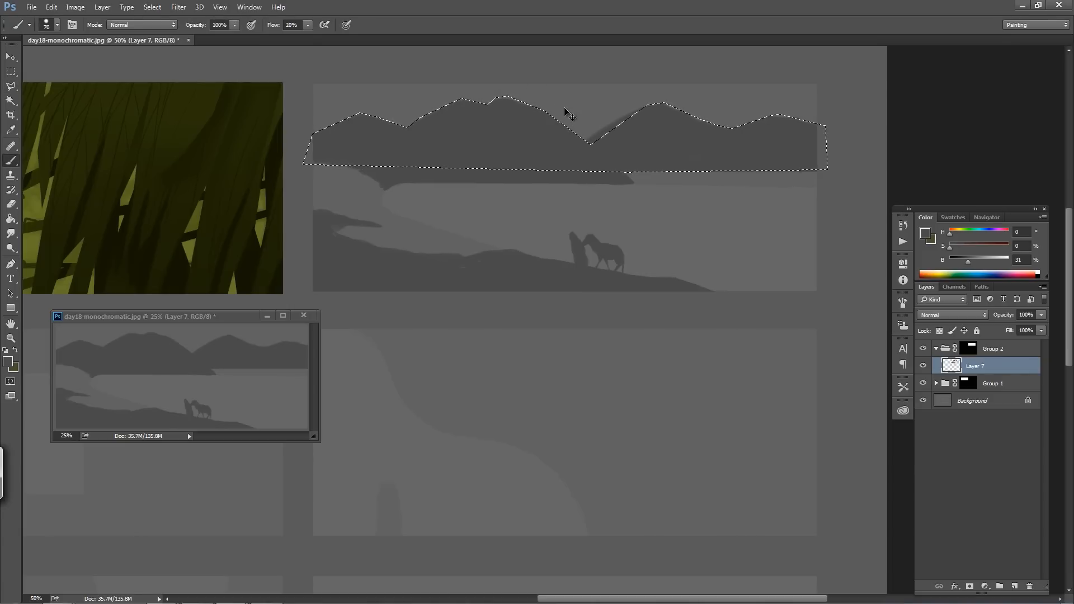
pyautogui.hotkey('ctrl', 'd')
pyautogui.moveTo(526, 101)
pyautogui.mouseDown()
pyautogui.moveTo(446, 102)
pyautogui.moveTo(409, 121)
pyautogui.mouseUp()
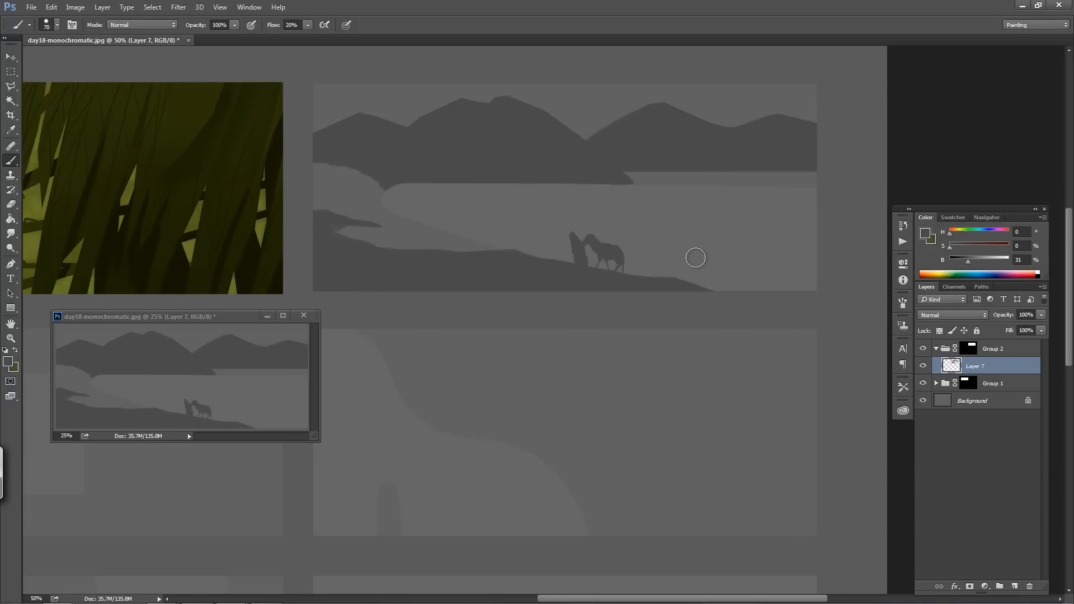
pyautogui.moveTo(319, 153)
pyautogui.mouseDown()
pyautogui.moveTo(348, 160)
pyautogui.moveTo(329, 166)
pyautogui.moveTo(340, 151)
pyautogui.moveTo(327, 184)
pyautogui.moveTo(355, 181)
pyautogui.moveTo(334, 202)
pyautogui.moveTo(390, 167)
pyautogui.moveTo(368, 192)
pyautogui.moveTo(389, 178)
pyautogui.moveTo(372, 199)
pyautogui.moveTo(378, 212)
pyautogui.moveTo(503, 262)
pyautogui.moveTo(429, 243)
pyautogui.moveTo(506, 258)
pyautogui.moveTo(424, 235)
pyautogui.moveTo(339, 232)
pyautogui.moveTo(351, 193)
pyautogui.mouseUp()
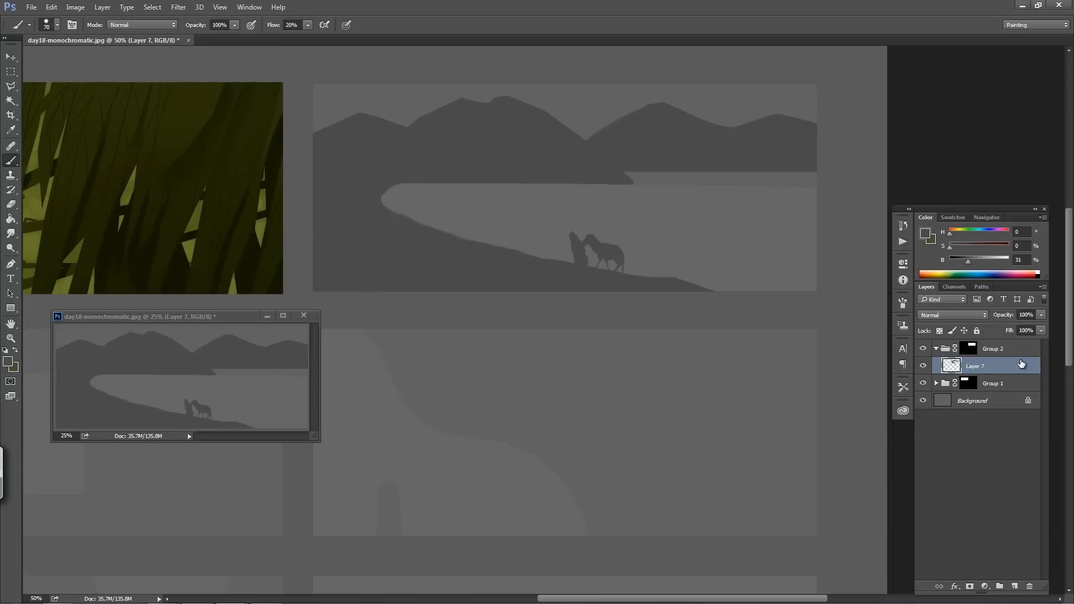
# Add a new layer above Layer 7 and set its blend mode to Color
pyautogui.click(1015, 586)
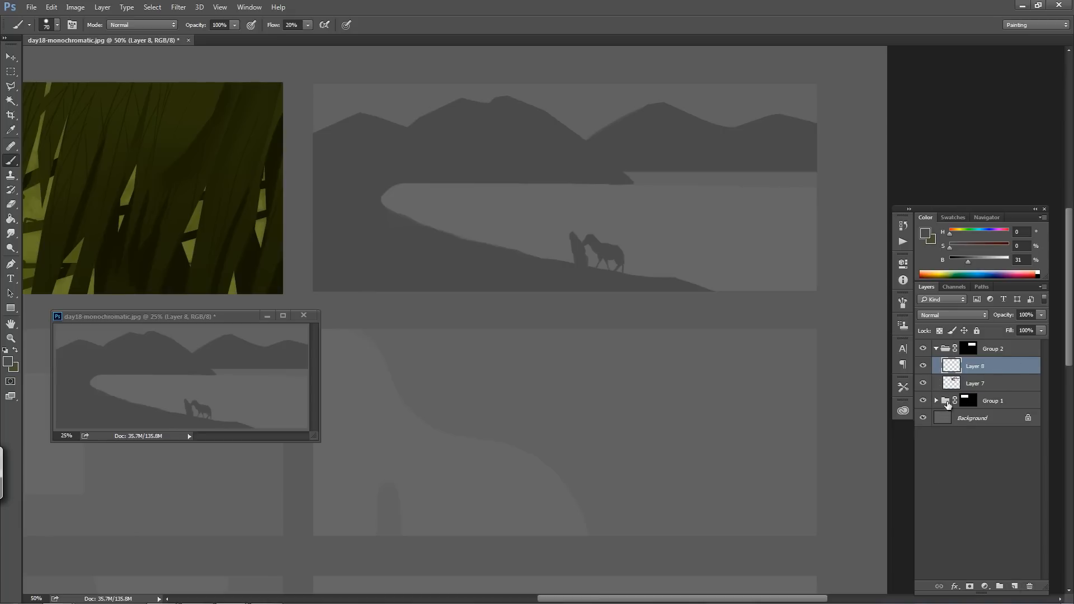
pyautogui.click(983, 315)
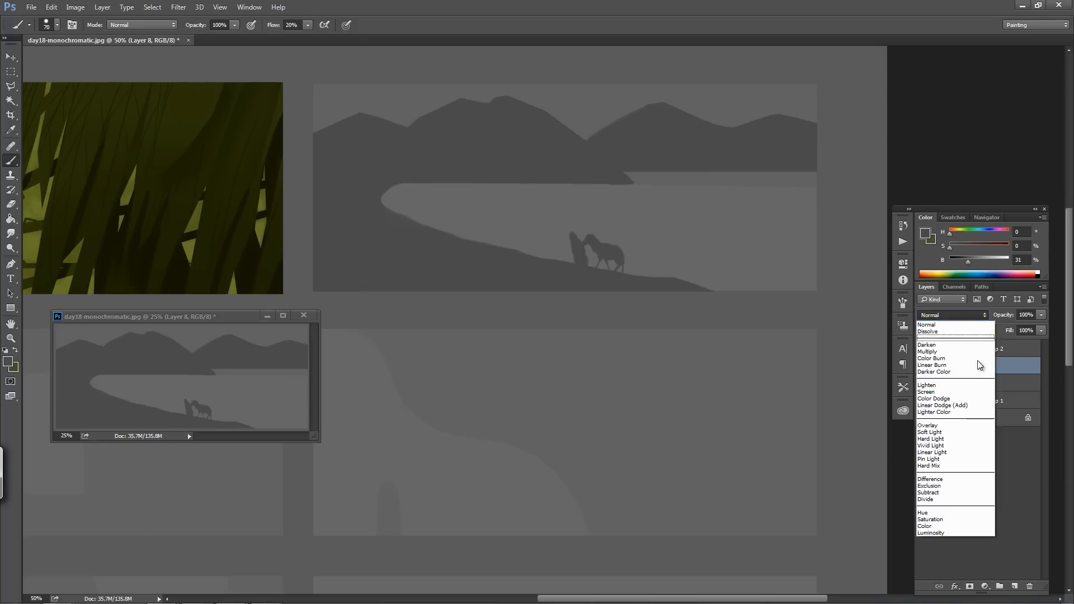
pyautogui.click(950, 526)
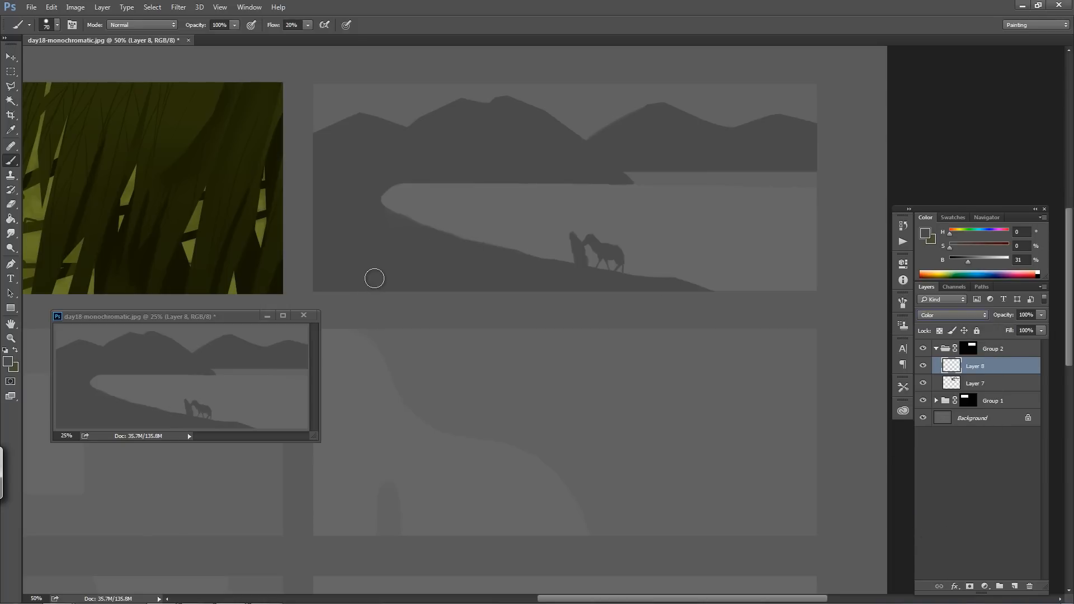
# Try a lower opacity on Layer 7, restore it to 100%, and reselect Layer 8
pyautogui.click(979, 384)
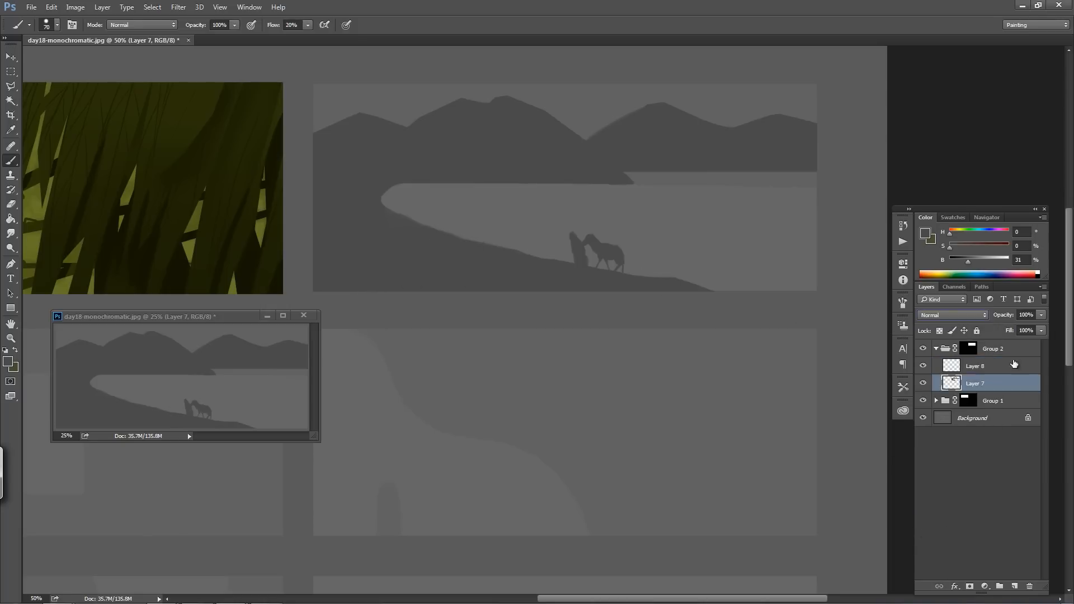
pyautogui.click(1040, 315)
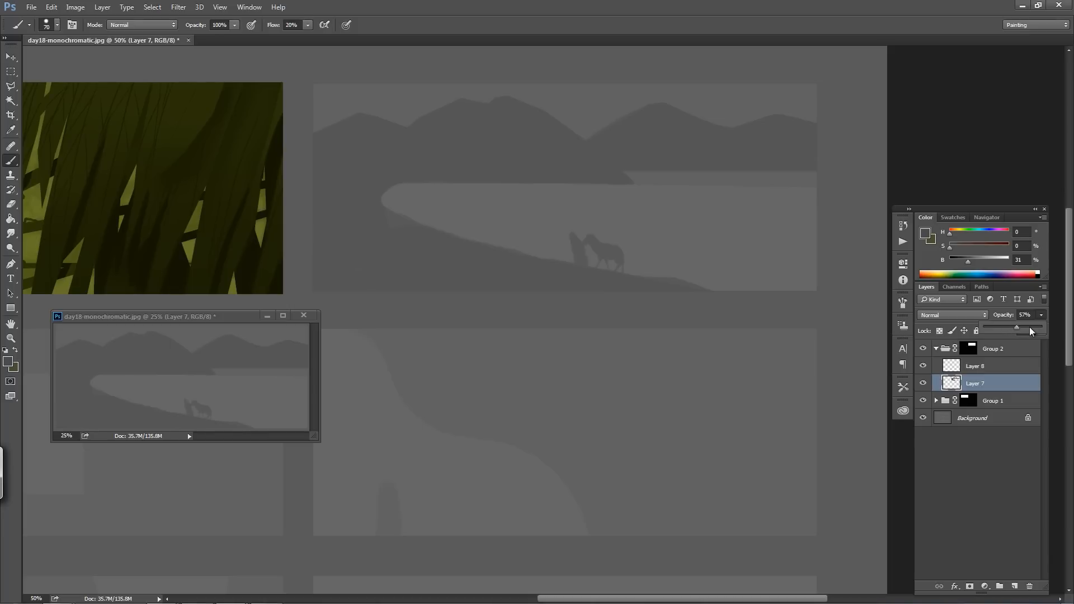
pyautogui.moveTo(1030, 328); pyautogui.dragTo(1042, 328)
pyautogui.click(984, 372)
pyautogui.click(984, 368)
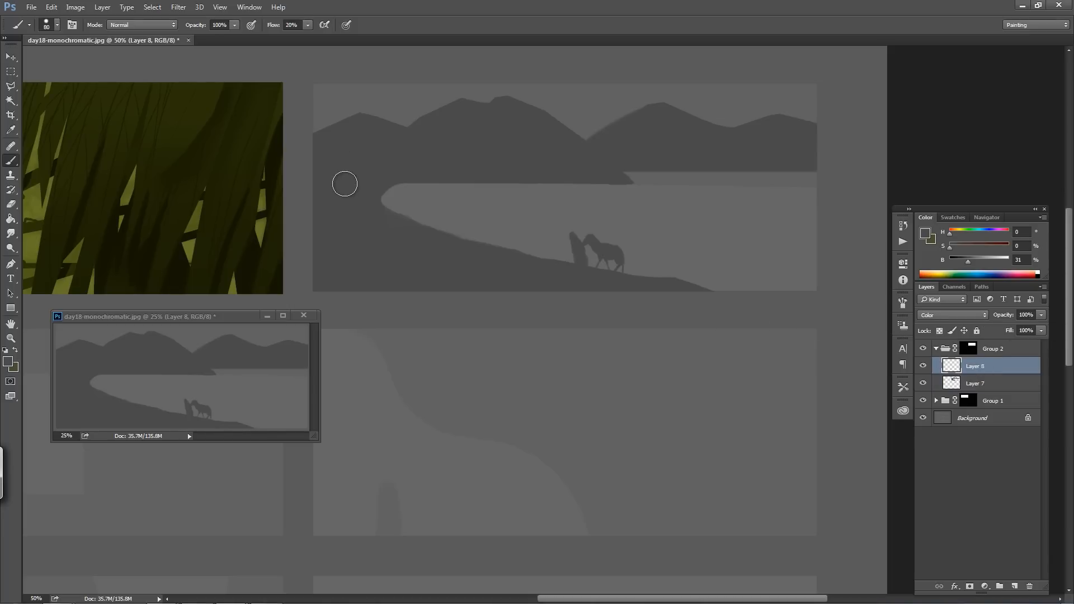
# Enlarge the brush to 125 px and set the foreground colour to the muted brown 997249
pyautogui.press(']')
pyautogui.press(']')
pyautogui.press(']')
pyautogui.press(']')
pyautogui.click(14, 364)
pyautogui.click(239, 493)
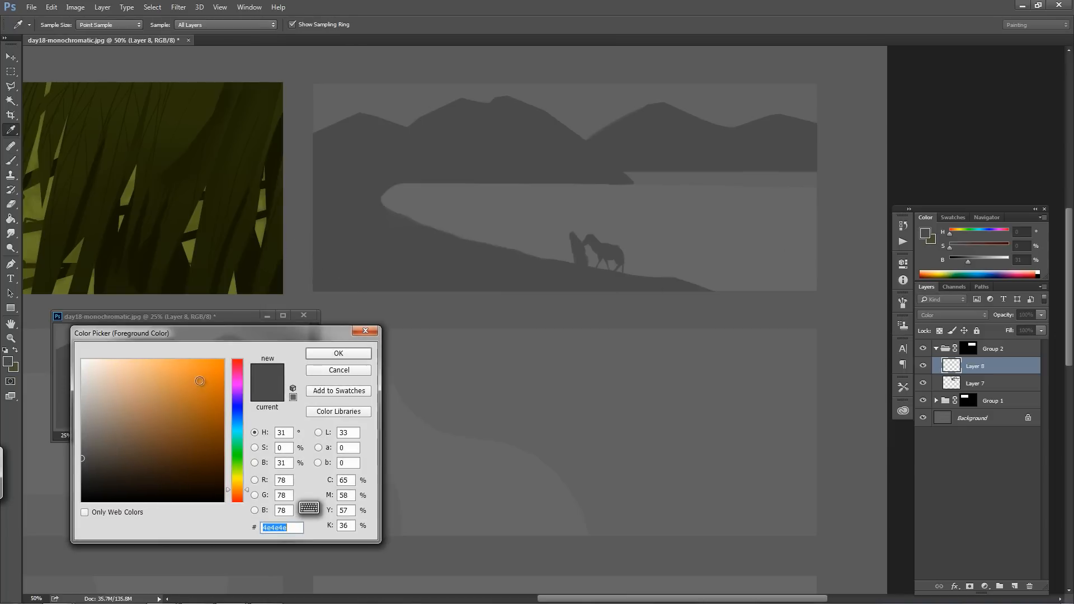
pyautogui.moveTo(193, 393); pyautogui.dragTo(155, 419)
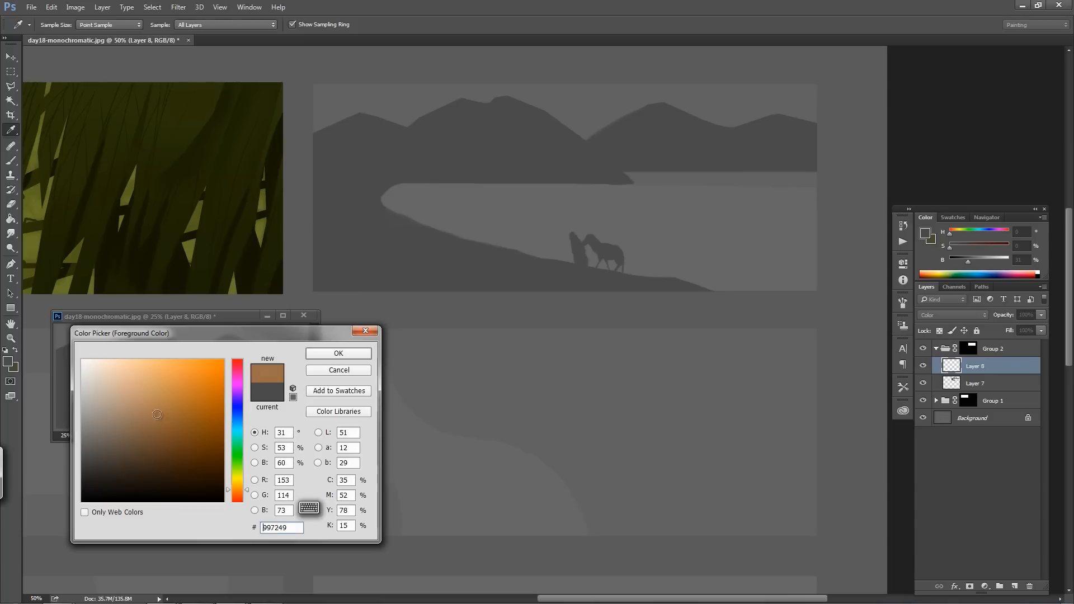
pyautogui.click(352, 353)
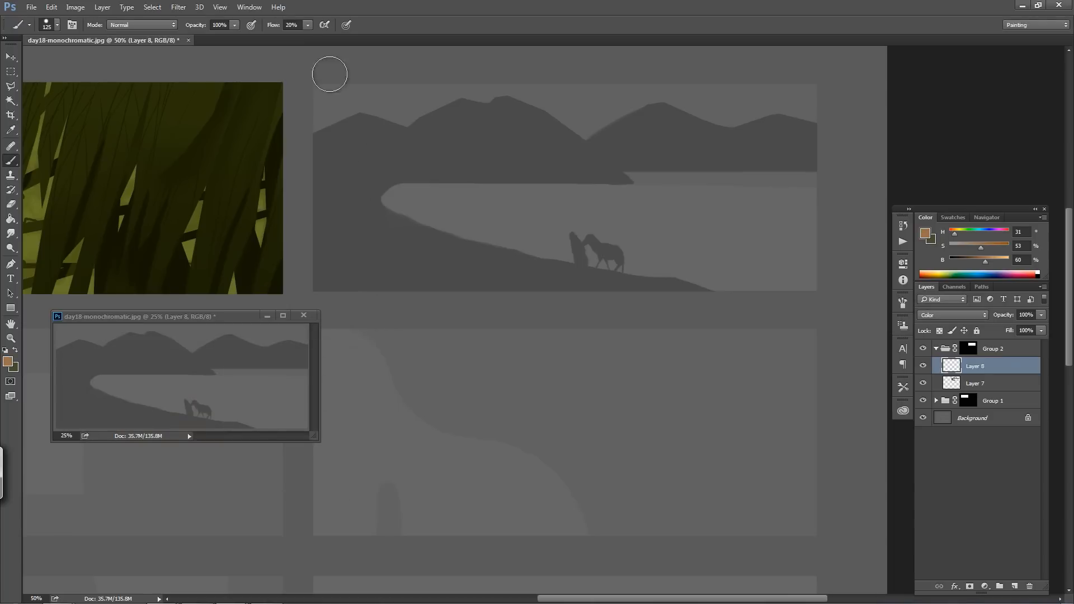
# Tint the entire landscape frame brown on Layer 8, raising the flow to 40%, and compare it with the layer hidden
pyautogui.moveTo(324, 79)
pyautogui.mouseDown()
pyautogui.moveTo(323, 279)
pyautogui.moveTo(344, 104)
pyautogui.moveTo(358, 96)
pyautogui.moveTo(350, 263)
pyautogui.moveTo(405, 148)
pyautogui.moveTo(483, 105)
pyautogui.moveTo(449, 137)
pyautogui.moveTo(463, 153)
pyautogui.moveTo(466, 129)
pyautogui.moveTo(394, 122)
pyautogui.moveTo(542, 105)
pyautogui.moveTo(366, 96)
pyautogui.moveTo(761, 96)
pyautogui.moveTo(532, 122)
pyautogui.moveTo(717, 130)
pyautogui.moveTo(657, 132)
pyautogui.moveTo(646, 161)
pyautogui.moveTo(749, 158)
pyautogui.moveTo(491, 210)
pyautogui.moveTo(593, 236)
pyautogui.moveTo(787, 232)
pyautogui.moveTo(639, 248)
pyautogui.moveTo(586, 278)
pyautogui.moveTo(763, 295)
pyautogui.moveTo(814, 216)
pyautogui.moveTo(705, 201)
pyautogui.moveTo(600, 245)
pyautogui.moveTo(540, 240)
pyautogui.moveTo(709, 196)
pyautogui.moveTo(426, 180)
pyautogui.moveTo(430, 166)
pyautogui.moveTo(413, 157)
pyautogui.moveTo(440, 147)
pyautogui.moveTo(418, 217)
pyautogui.moveTo(380, 246)
pyautogui.moveTo(460, 229)
pyautogui.moveTo(387, 267)
pyautogui.moveTo(480, 251)
pyautogui.moveTo(446, 249)
pyautogui.moveTo(485, 255)
pyautogui.moveTo(416, 269)
pyautogui.moveTo(608, 284)
pyautogui.moveTo(437, 286)
pyautogui.moveTo(459, 282)
pyautogui.moveTo(347, 271)
pyautogui.moveTo(367, 280)
pyautogui.moveTo(523, 108)
pyautogui.mouseUp()
pyautogui.hotkey('shift', '4')
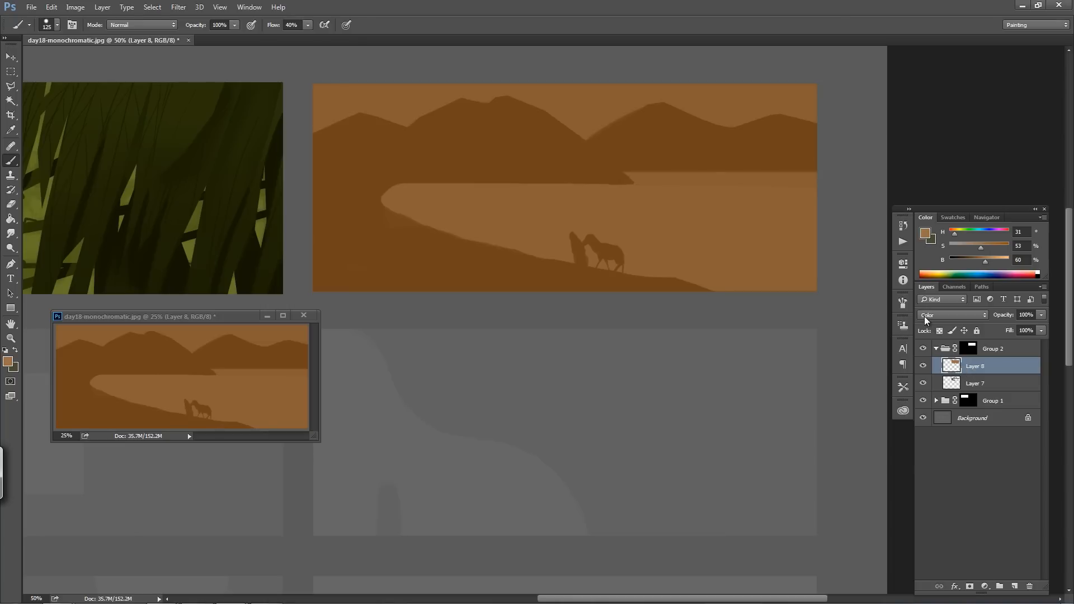
pyautogui.click(923, 367)
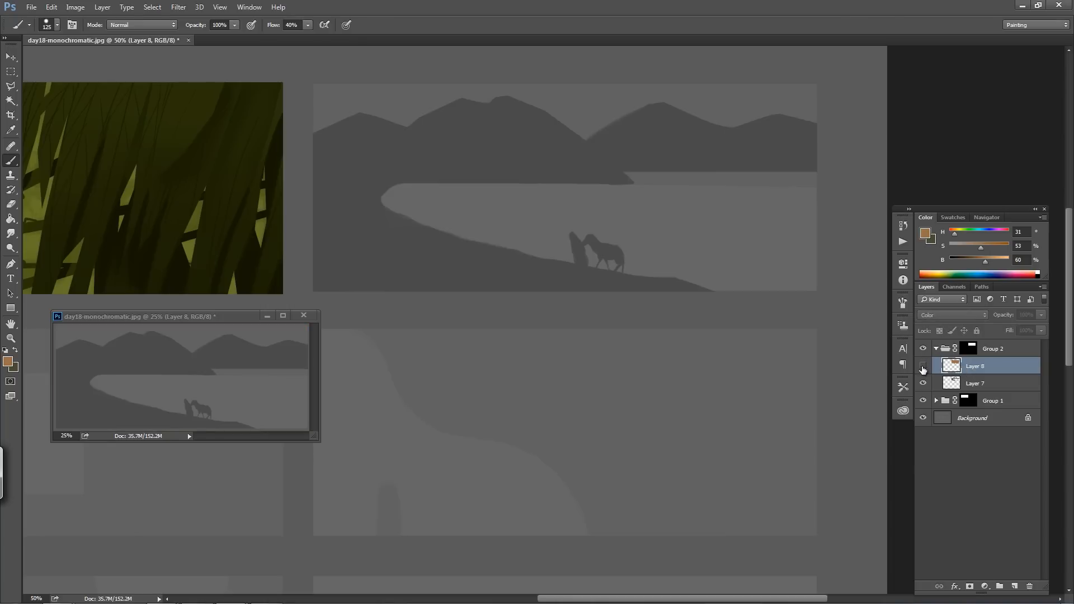
pyautogui.click(923, 366)
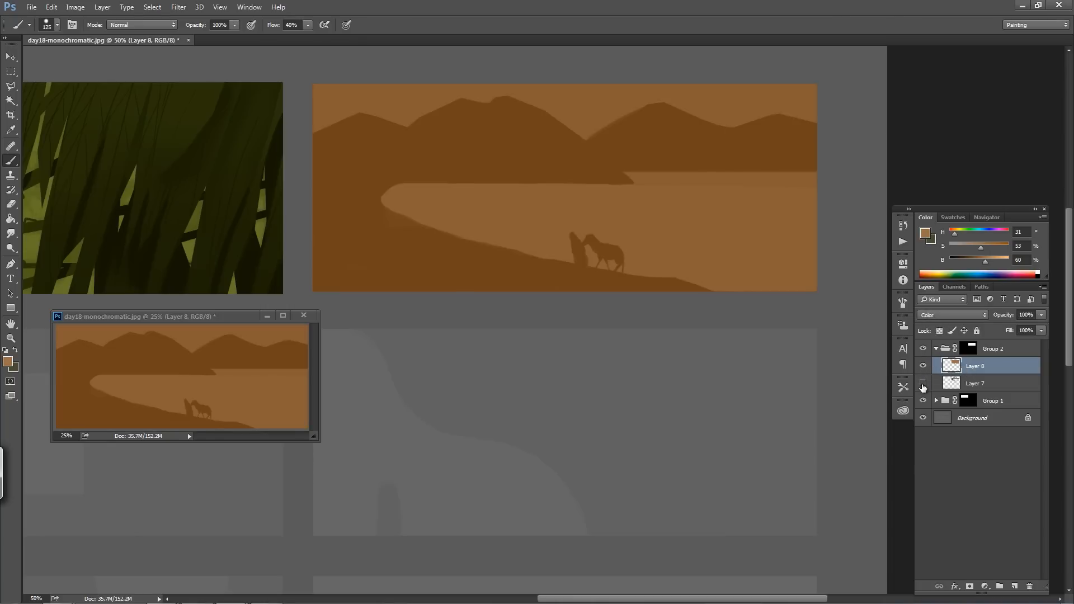
# Hide the colour tint on Layer 8 and add a new layer directly beneath Layer 7
pyautogui.click(923, 385)
pyautogui.click(923, 386)
pyautogui.click(980, 383)
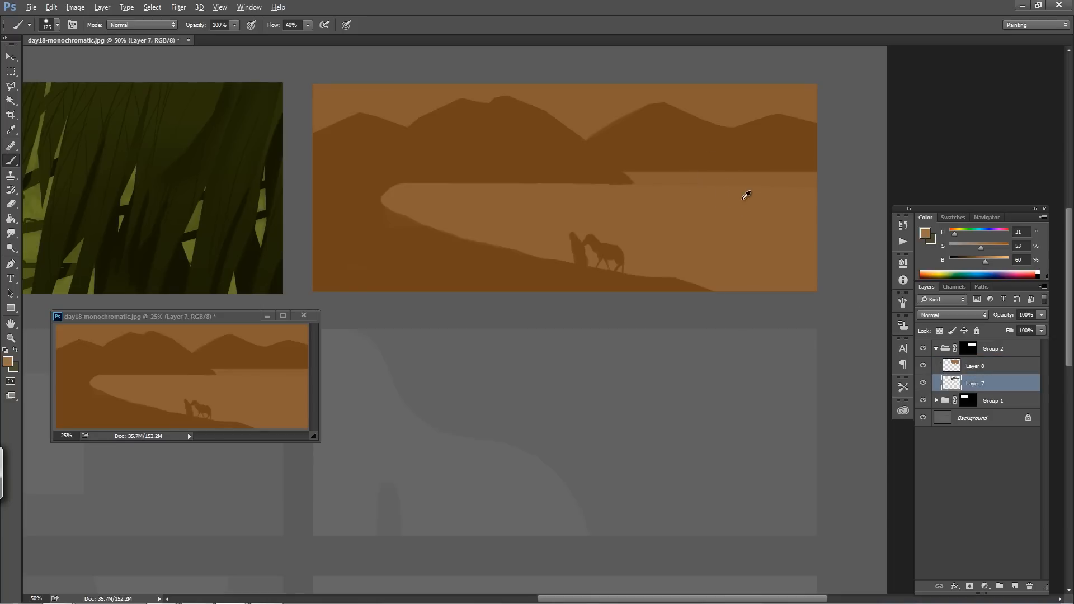
pyautogui.click(923, 366)
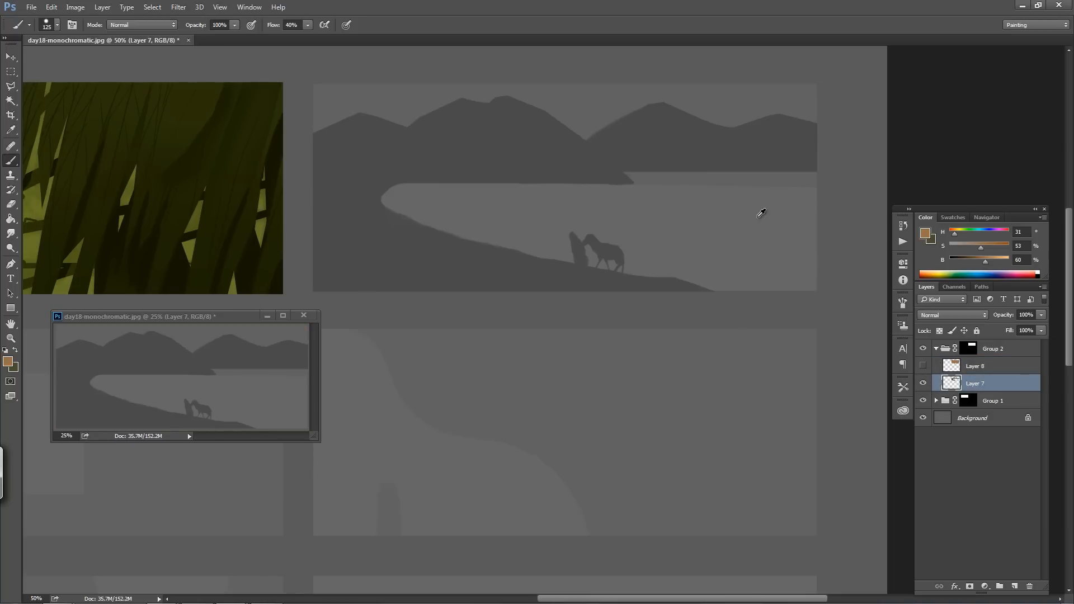
pyautogui.keyDown('alt'); pyautogui.click(740, 201); pyautogui.keyUp('alt')
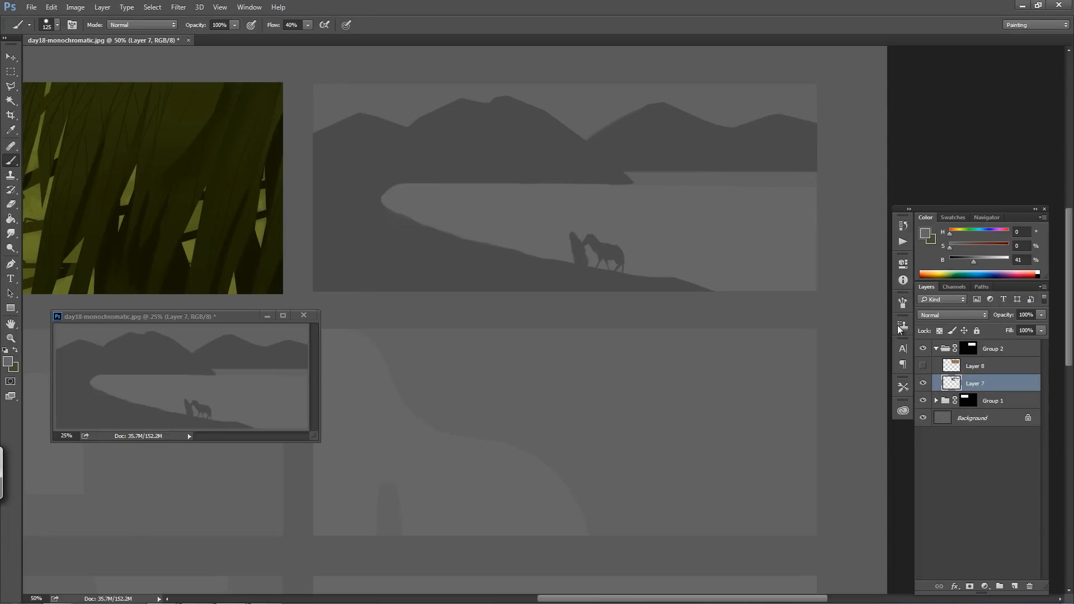
pyautogui.click(1015, 585)
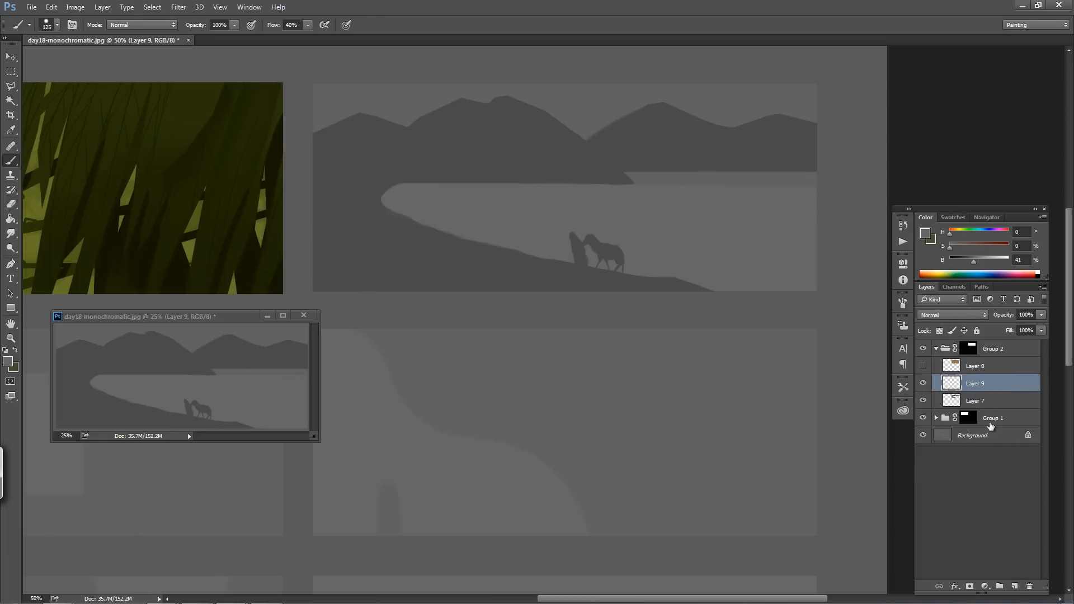
pyautogui.moveTo(988, 384); pyautogui.dragTo(976, 408)
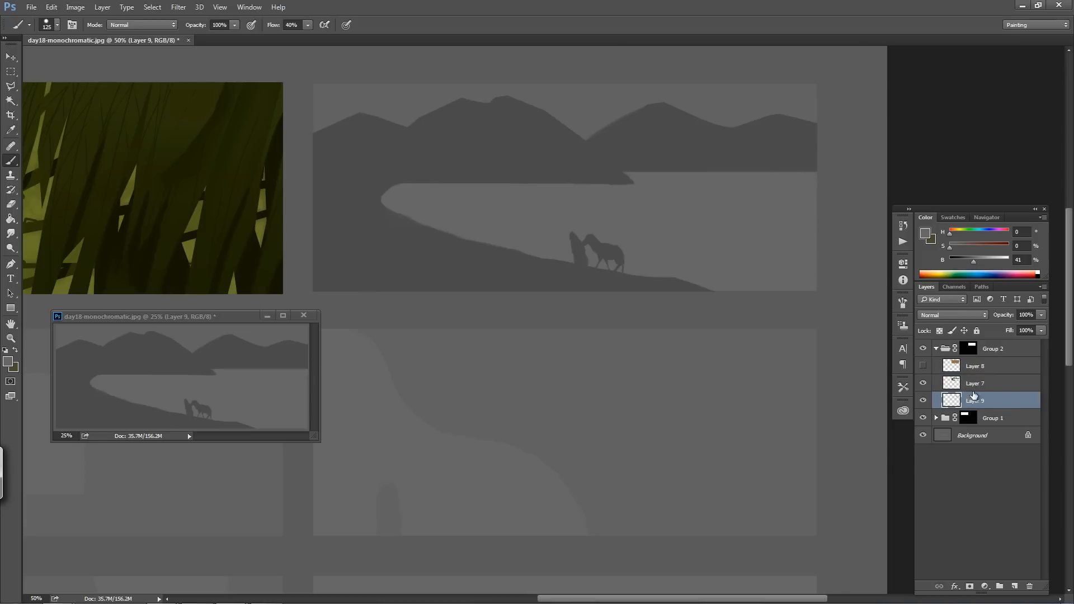
# Sample the dark mountain grey and select the upper lake area with two joined polygonal lasso outlines, giving a wavy lower edge
pyautogui.keyDown('alt'); pyautogui.click(579, 162); pyautogui.keyUp('alt')
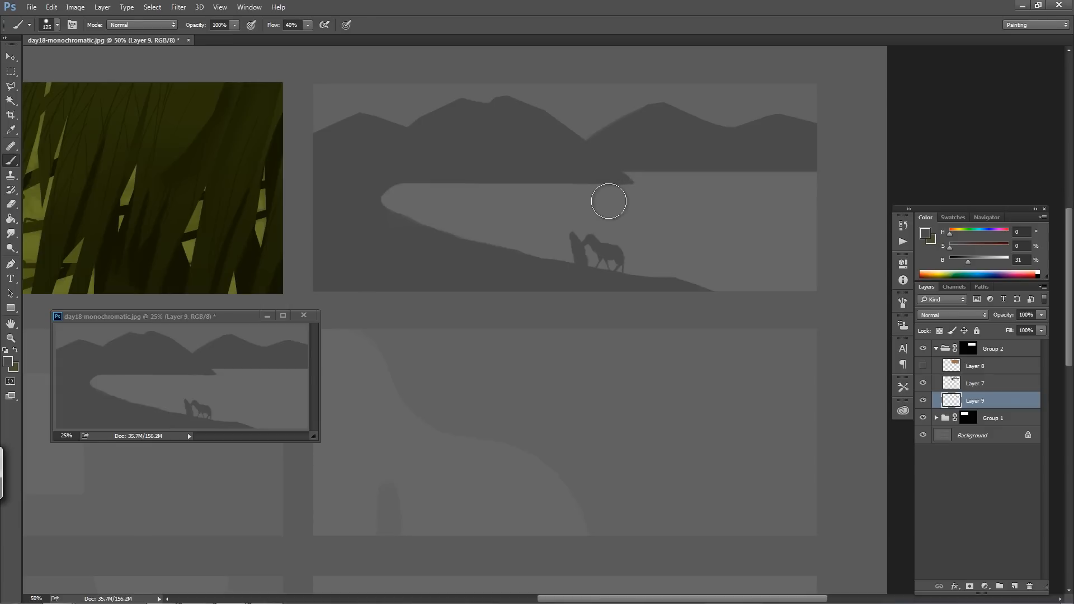
pyautogui.press('l')
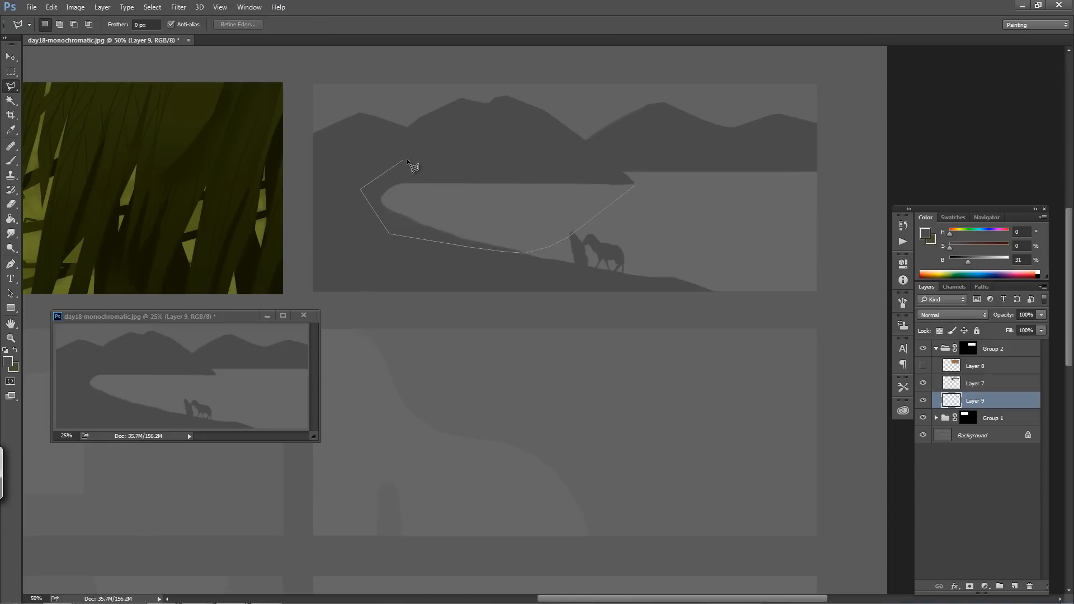
pyautogui.click(633, 184)
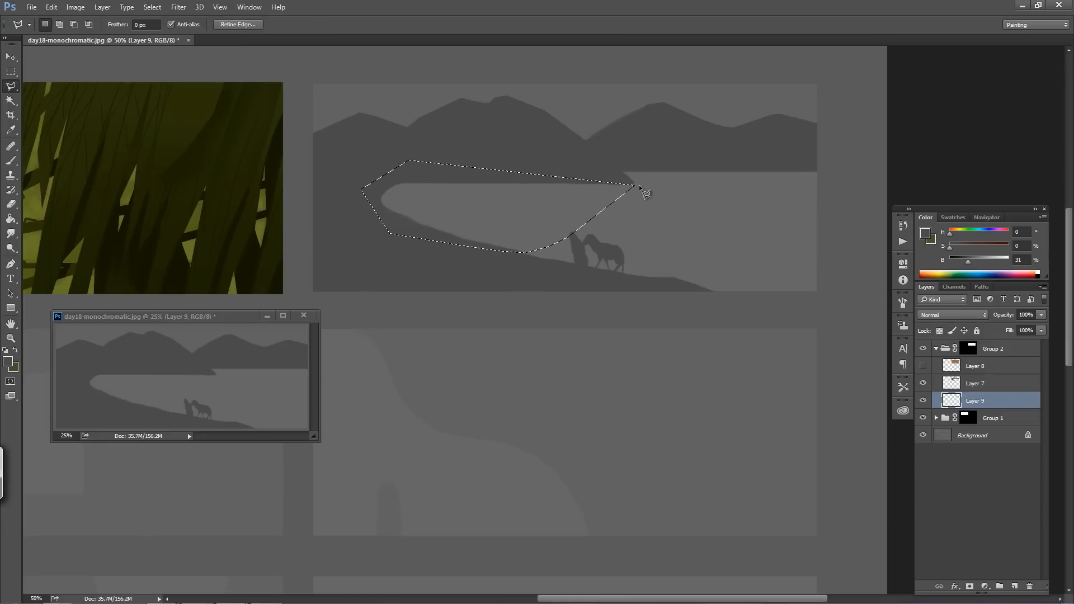
pyautogui.press('shift')
pyautogui.click(826, 165)
pyautogui.click(708, 152)
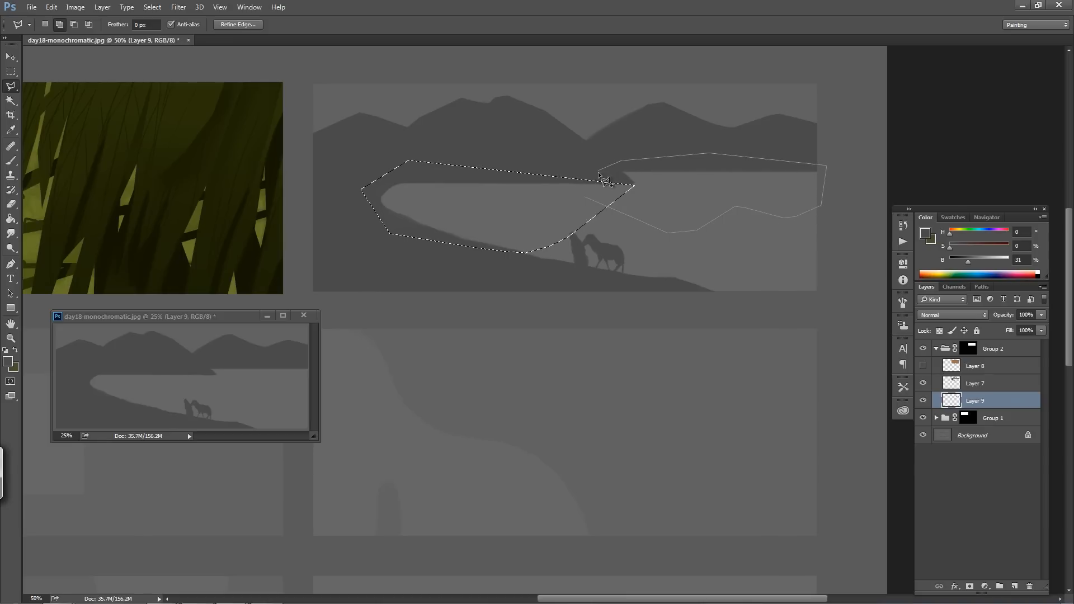
pyautogui.click(586, 196)
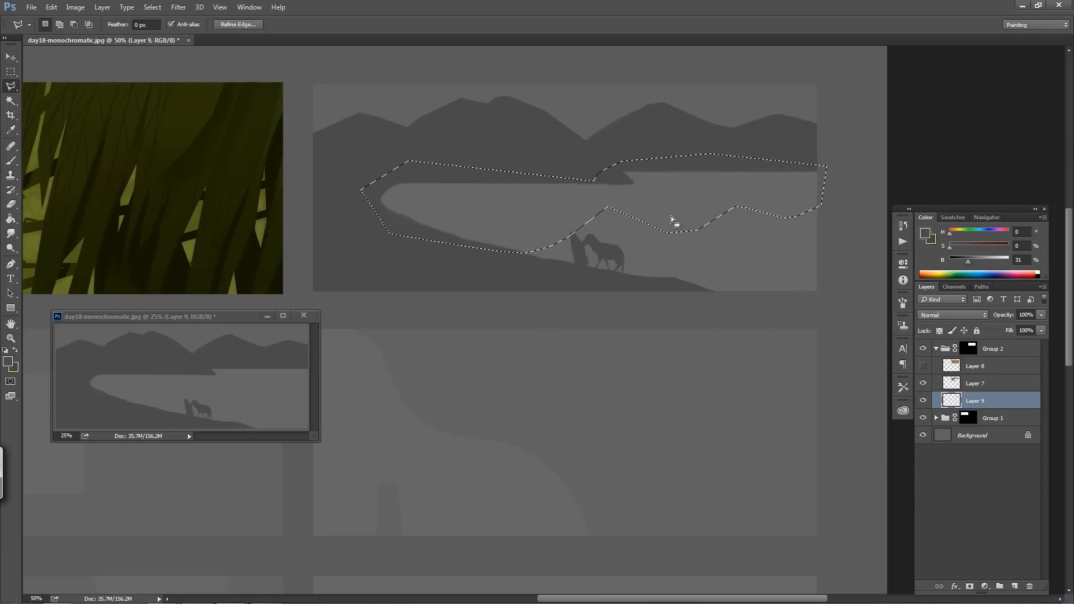
# Paint a faint grey mountain reflection inside the lake selection on Layer 9 at 30% brush opacity
pyautogui.press('b')
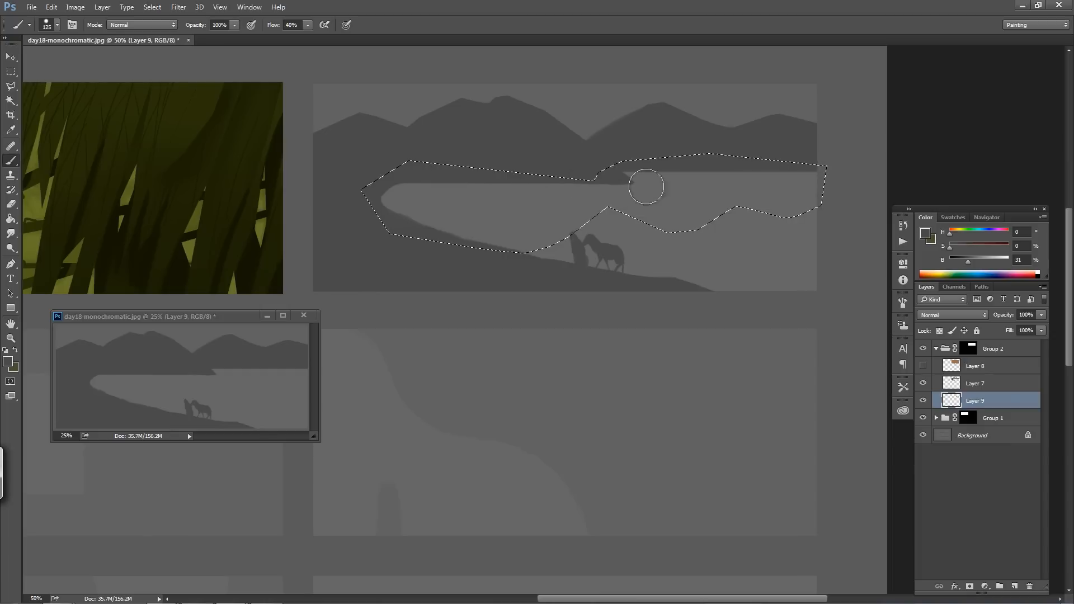
pyautogui.press('3')
pyautogui.moveTo(651, 199)
pyautogui.mouseDown()
pyautogui.moveTo(376, 191)
pyautogui.moveTo(589, 186)
pyautogui.moveTo(499, 208)
pyautogui.moveTo(676, 204)
pyautogui.moveTo(547, 226)
pyautogui.moveTo(462, 261)
pyautogui.moveTo(785, 213)
pyautogui.moveTo(628, 191)
pyautogui.moveTo(831, 196)
pyautogui.moveTo(702, 196)
pyautogui.mouseUp()
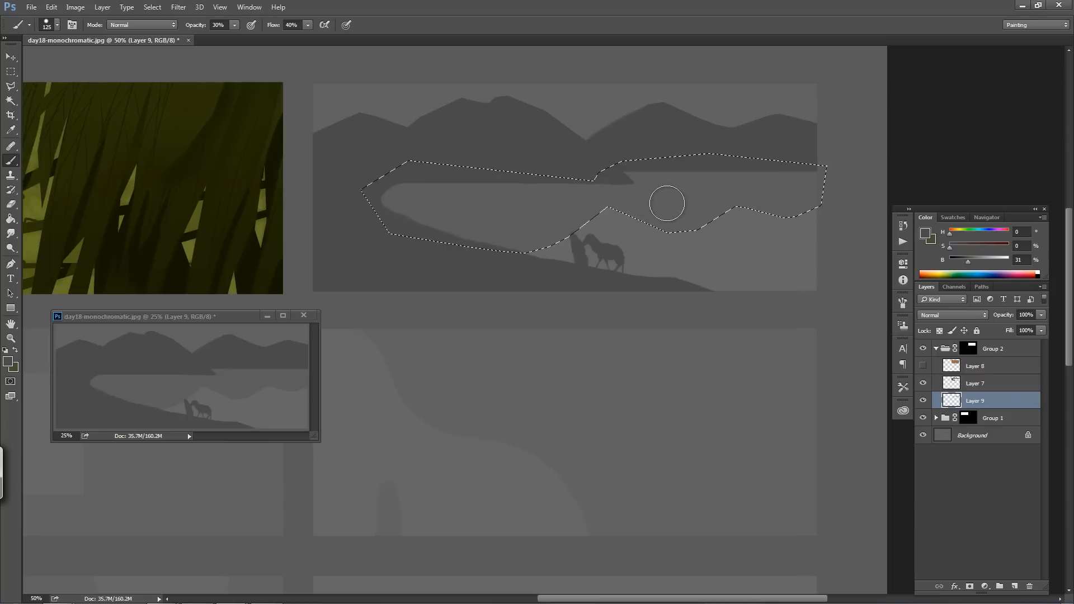
pyautogui.press('m')
pyautogui.moveTo(668, 206); pyautogui.dragTo(675, 214)
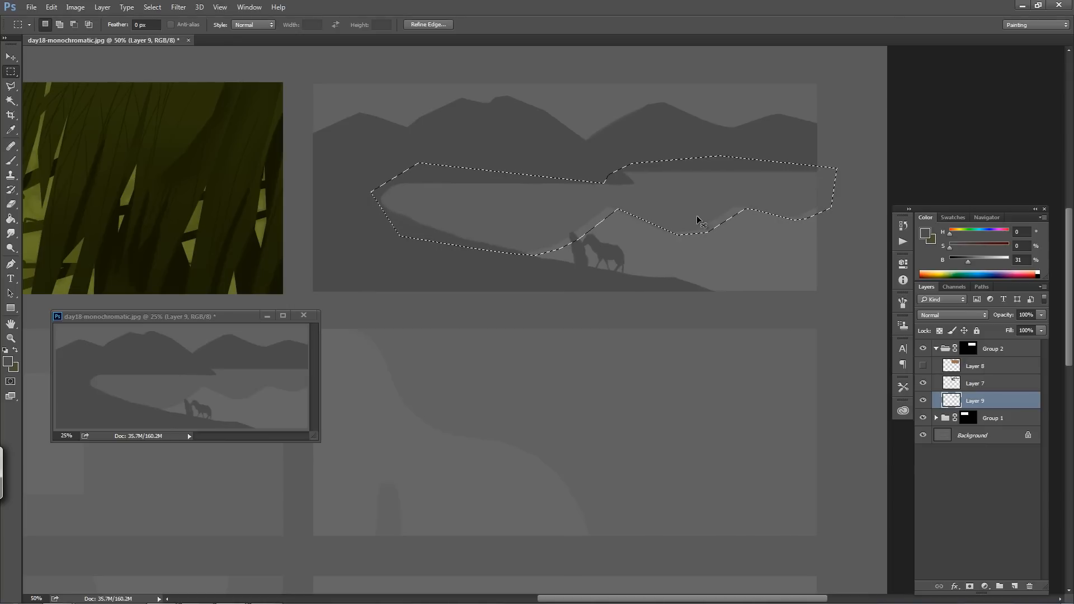
pyautogui.moveTo(684, 219); pyautogui.dragTo(673, 217)
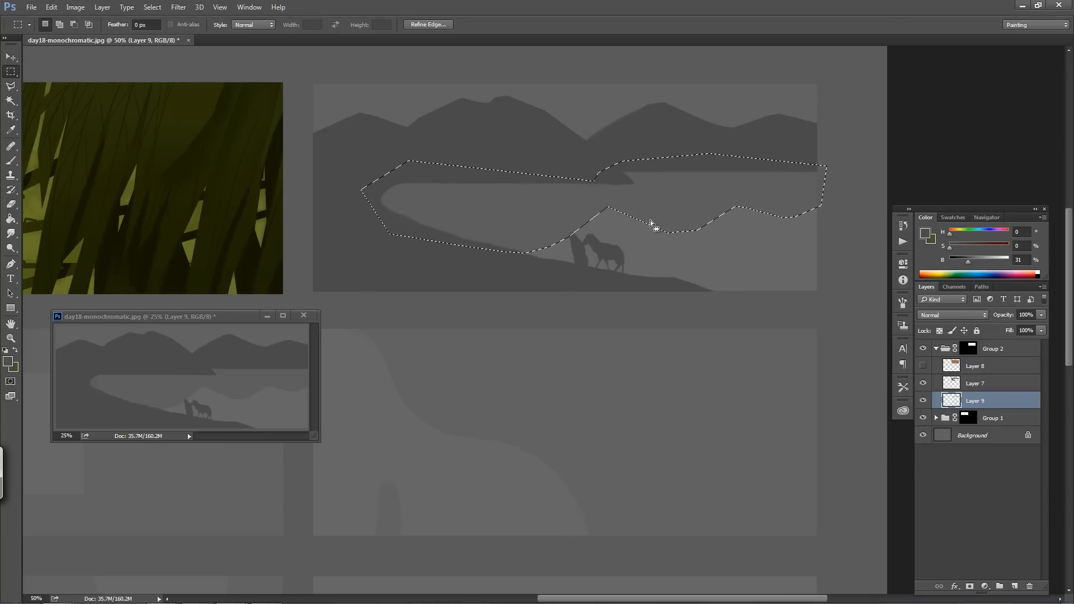
# Deselect and refine the reflection's sloping edge beside the figure, using its sampled grey at 100% brush opacity
pyautogui.press('e')
pyautogui.hotkey('ctrl', 'd')
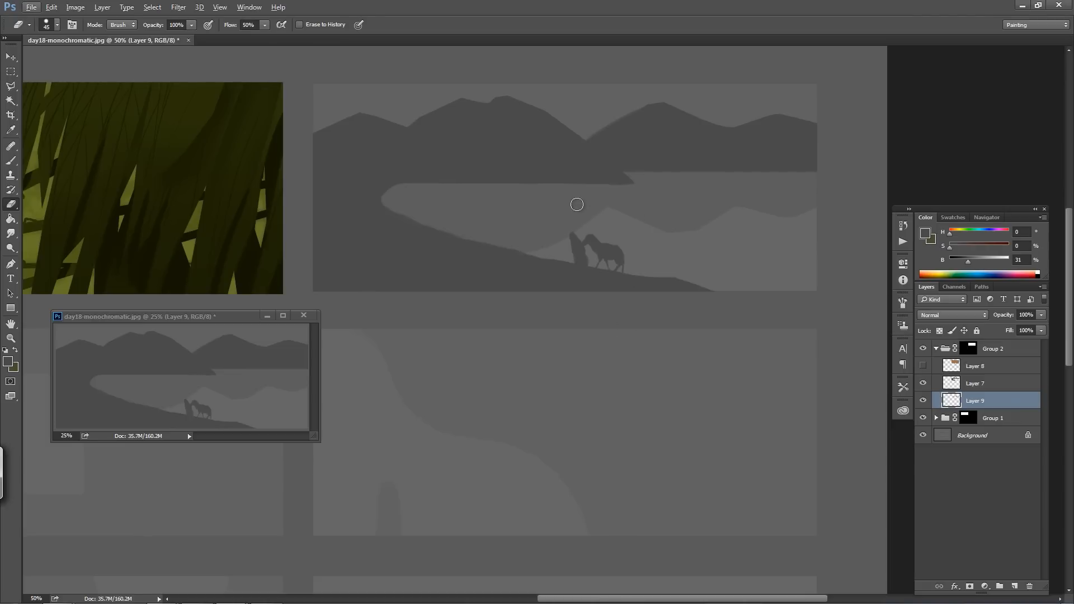
pyautogui.press('b')
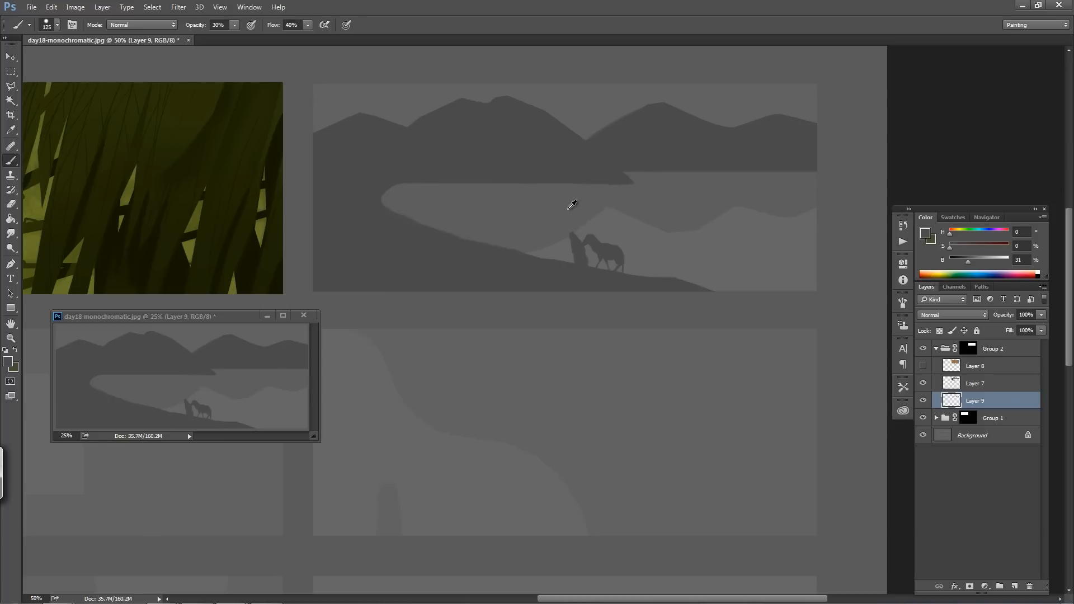
pyautogui.keyDown('alt'); pyautogui.click(570, 207); pyautogui.keyUp('alt')
pyautogui.press('0')
pyautogui.moveTo(607, 213)
pyautogui.mouseDown()
pyautogui.moveTo(619, 207)
pyautogui.moveTo(563, 238)
pyautogui.mouseUp()
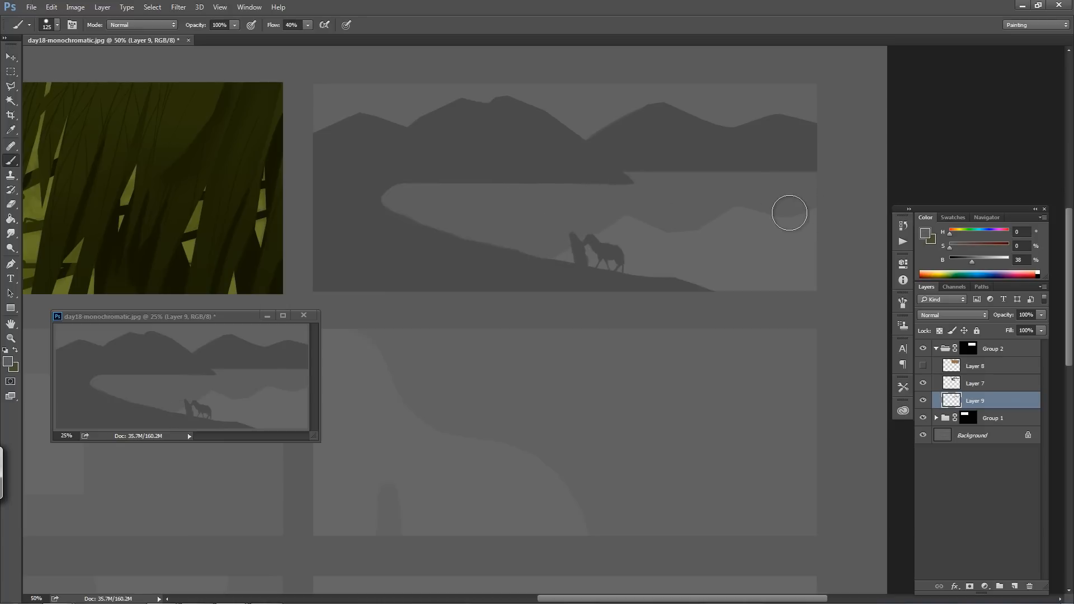
pyautogui.moveTo(791, 211); pyautogui.dragTo(783, 217)
pyautogui.hotkey('ctrl', 'alt', 'z')
pyautogui.moveTo(566, 227)
pyautogui.mouseDown()
pyautogui.moveTo(604, 206)
pyautogui.moveTo(518, 255)
pyautogui.mouseUp()
# Check Layers 9 and 7 by toggling their visibility, and lock the transparent pixels of Layer 7
pyautogui.click(922, 400)
pyautogui.click(922, 401)
pyautogui.click(922, 385)
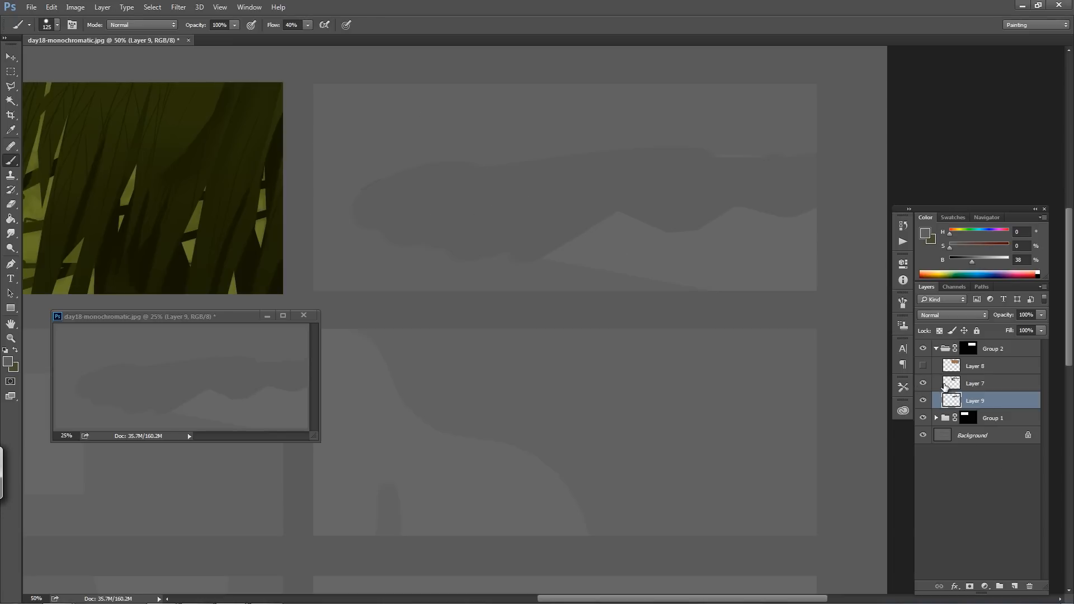
pyautogui.click(922, 385)
pyautogui.click(990, 389)
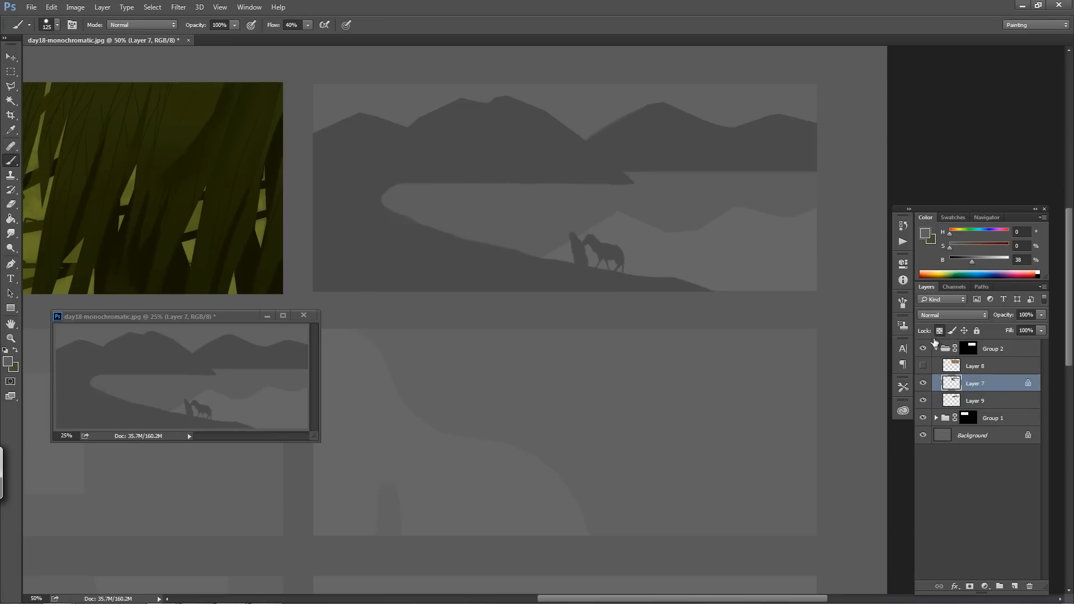
pyautogui.keyDown('alt'); pyautogui.click(357, 180); pyautogui.keyUp('alt')
# Show Layer 8 again, add a new layer above it, and set the foreground colour to light orange ffc280
pyautogui.click(995, 367)
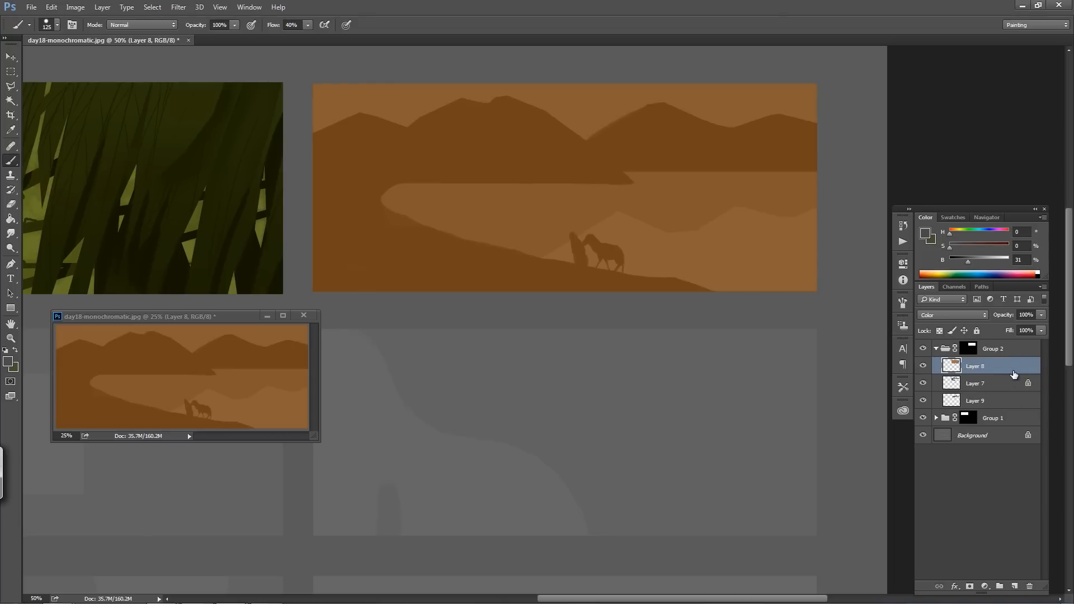
pyautogui.click(1016, 585)
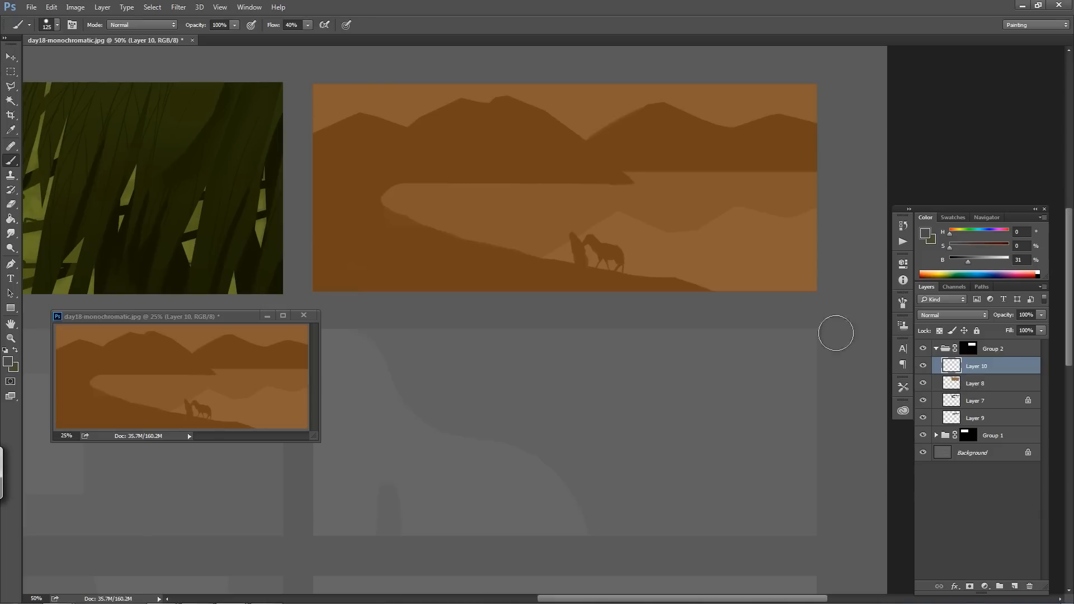
pyautogui.keyDown('alt'); pyautogui.click(330, 115); pyautogui.keyUp('alt')
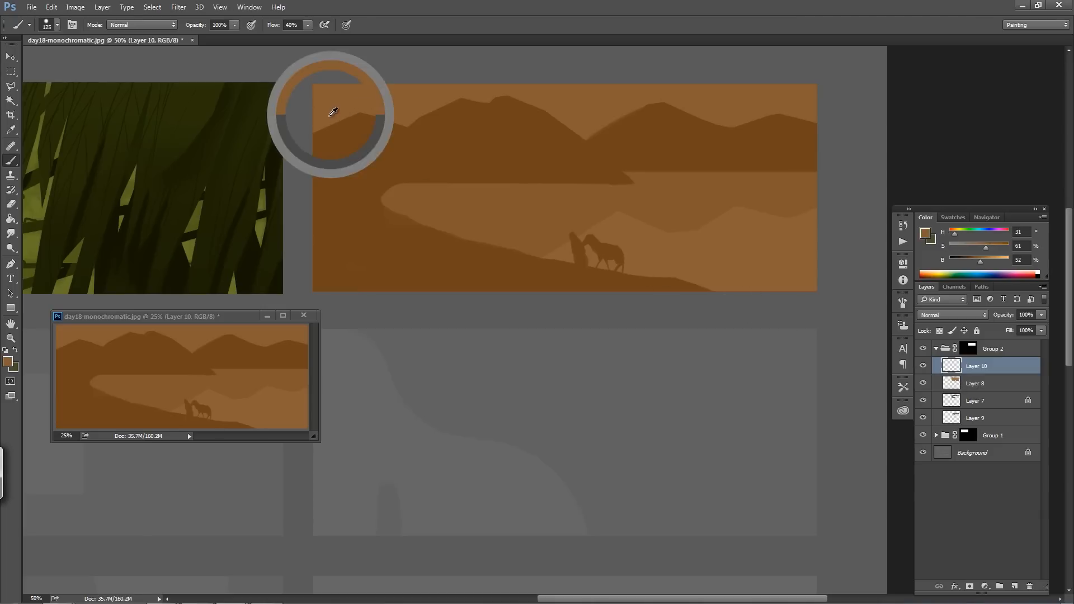
pyautogui.click(9, 361)
pyautogui.click(158, 368)
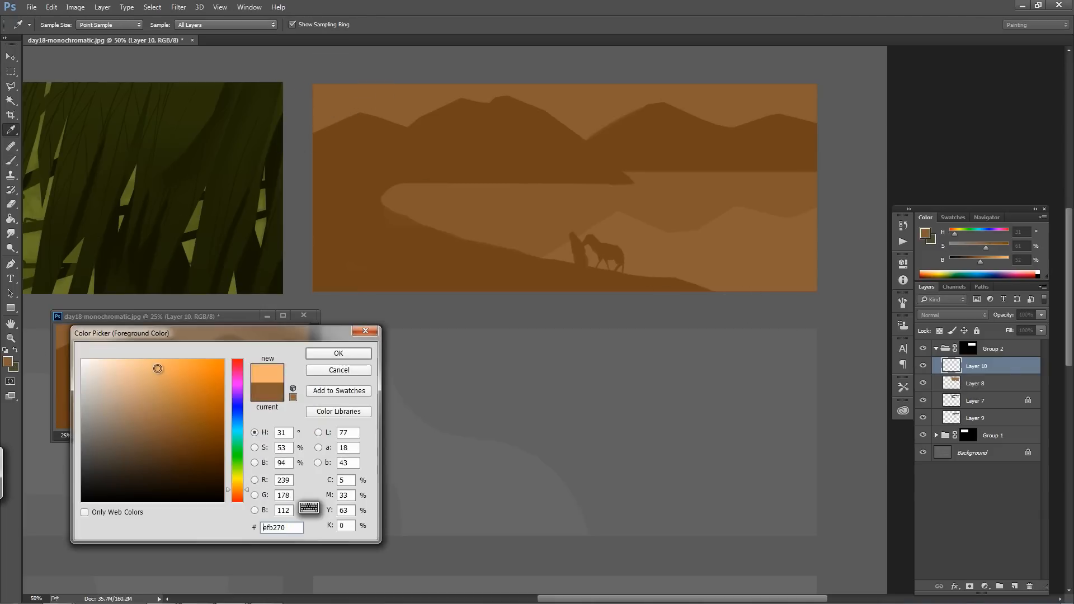
pyautogui.moveTo(158, 368)
pyautogui.mouseDown()
pyautogui.moveTo(167, 362)
pyautogui.moveTo(153, 360)
pyautogui.mouseUp()
pyautogui.click(337, 348)
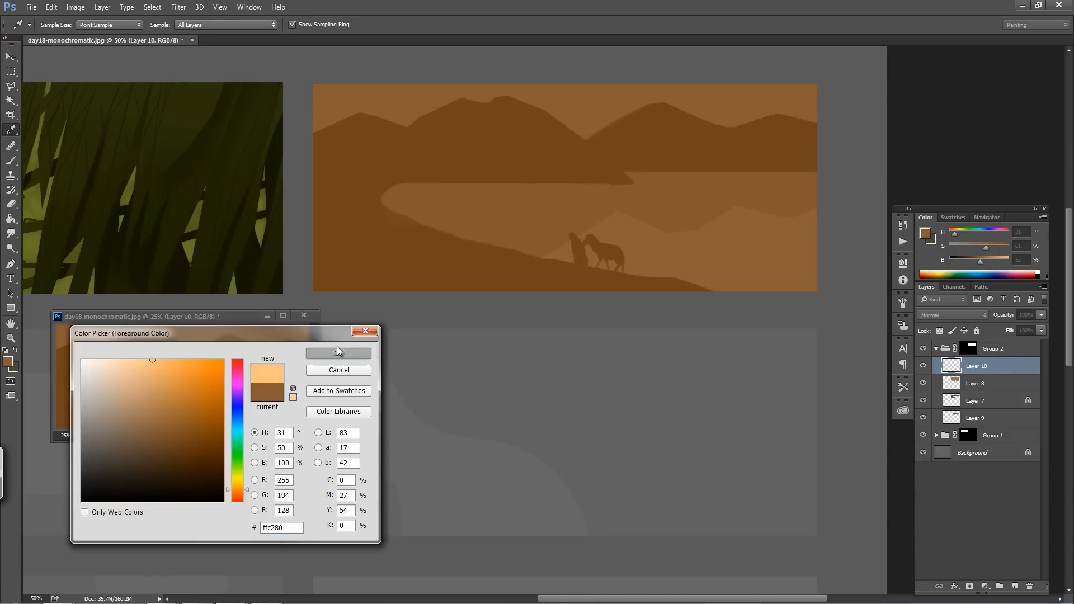
# Brush a soft light-orange haze band across the mountains on Layer 10 with a 300 px brush at 20% flow
pyautogui.press('b')
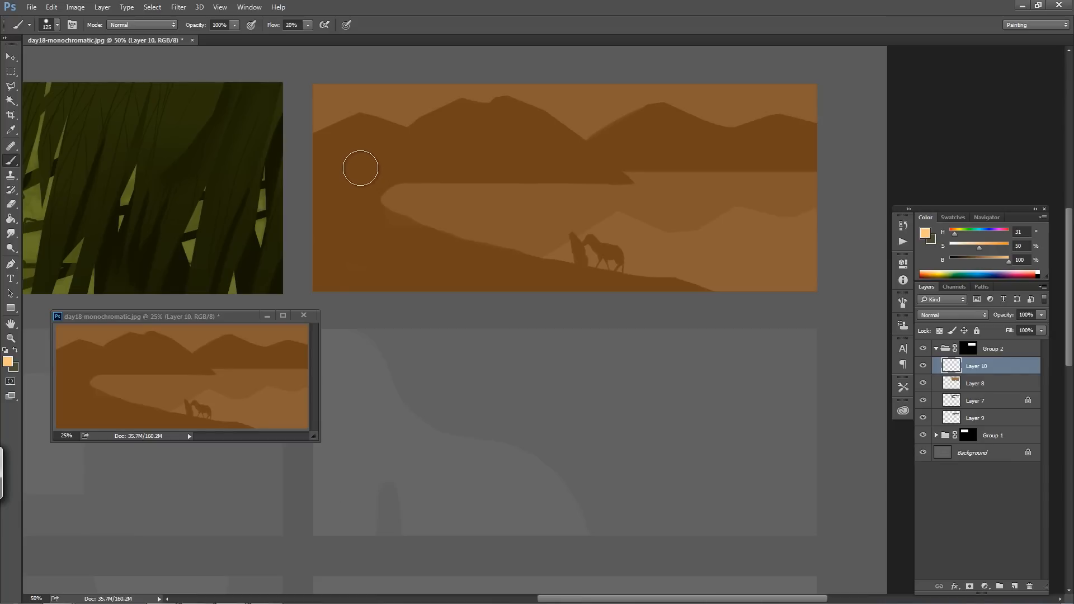
pyautogui.press(']')
pyautogui.press(']')
pyautogui.press(']')
pyautogui.press(']')
pyautogui.press(']')
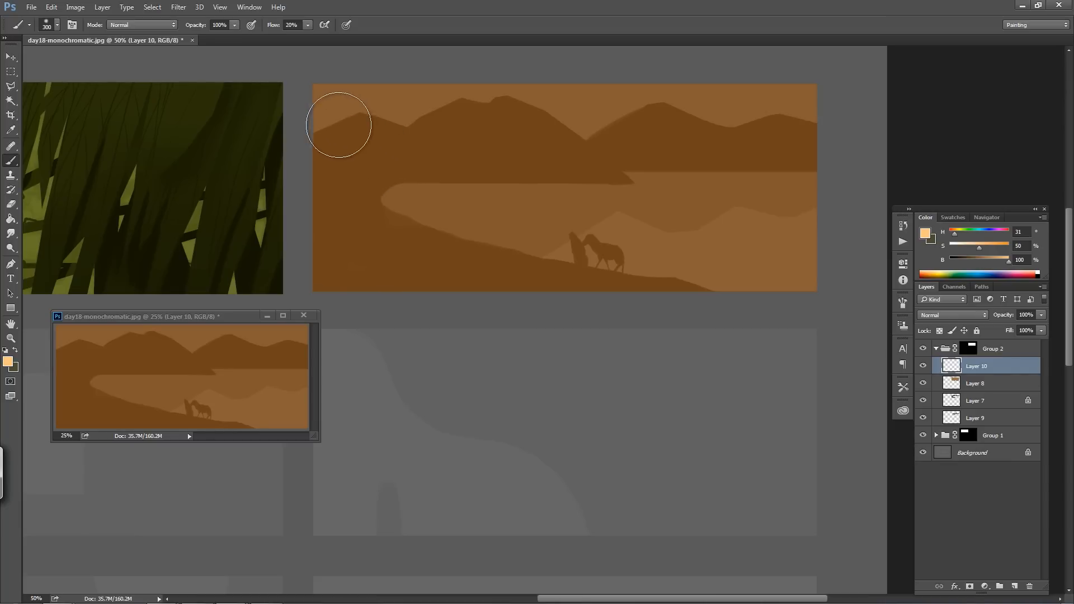
pyautogui.moveTo(348, 125)
pyautogui.mouseDown()
pyautogui.moveTo(826, 144)
pyautogui.moveTo(837, 175)
pyautogui.mouseUp()
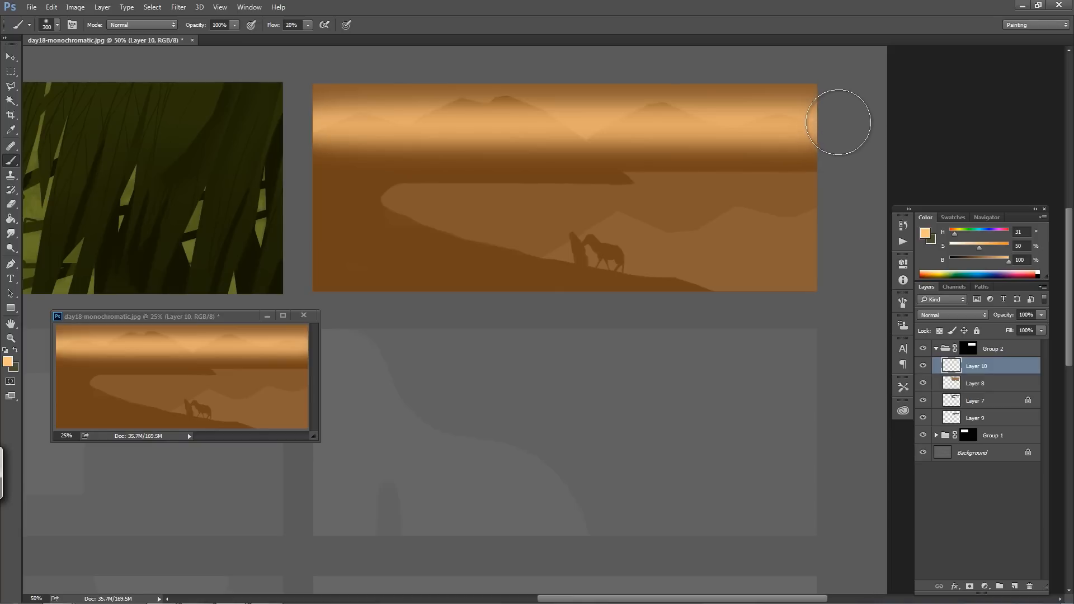
# Widen the glow over the sky and mountain tops with a 500 px brush at 40% opacity
pyautogui.press(']')
pyautogui.press(']')
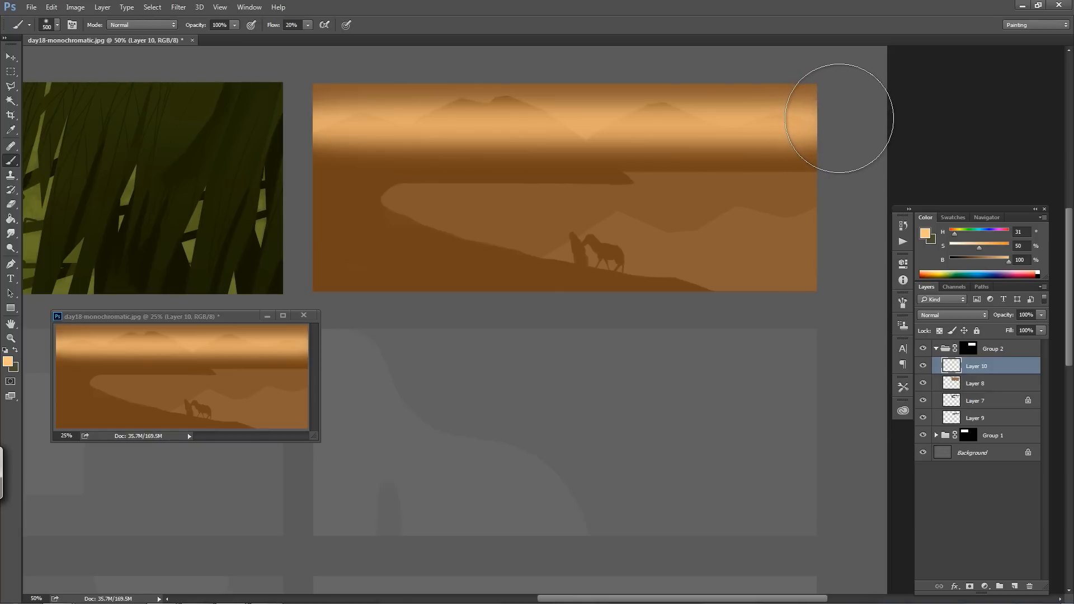
pyautogui.press('4')
pyautogui.moveTo(510, 103)
pyautogui.mouseDown()
pyautogui.moveTo(326, 109)
pyautogui.moveTo(240, 132)
pyautogui.mouseUp()
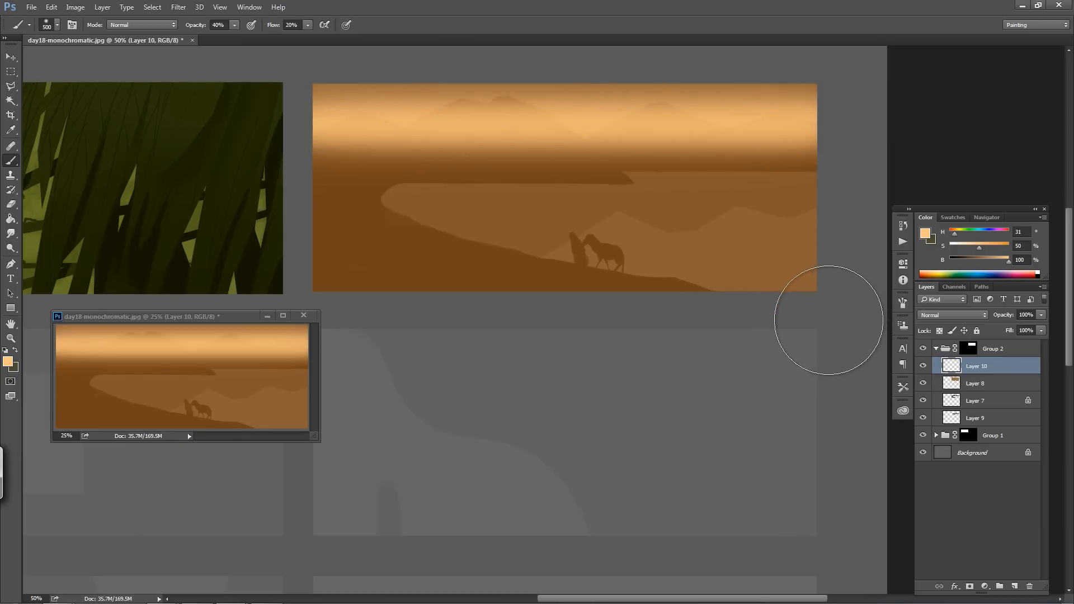
# Reduce the brush to 200 px and set the foreground colour to pale peach ffddb8
pyautogui.press('[')
pyautogui.press('[')
pyautogui.press('[')
pyautogui.press('[')
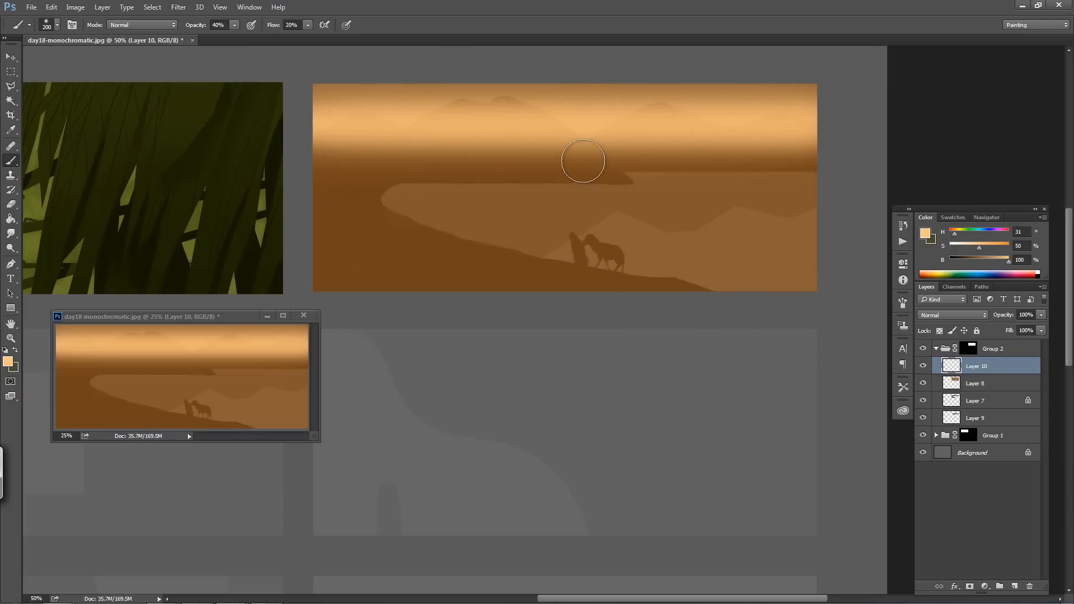
pyautogui.click(9, 362)
pyautogui.click(120, 360)
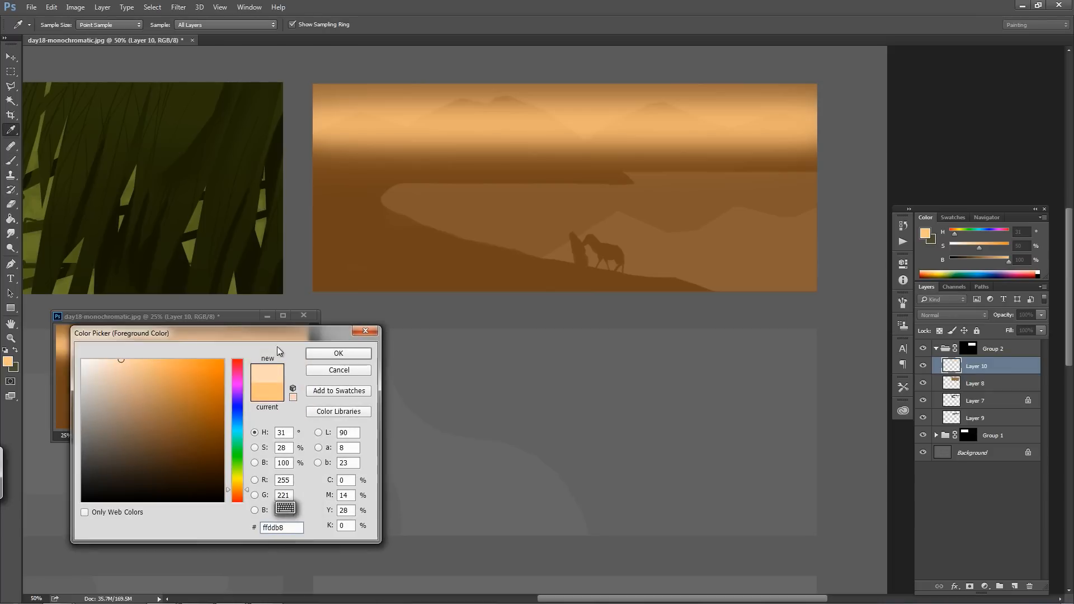
pyautogui.click(338, 353)
# Brush pale peach light along the haze band, building up the brightest glow between the two mountain groups
pyautogui.moveTo(343, 136)
pyautogui.mouseDown()
pyautogui.moveTo(314, 132)
pyautogui.moveTo(403, 138)
pyautogui.mouseUp()
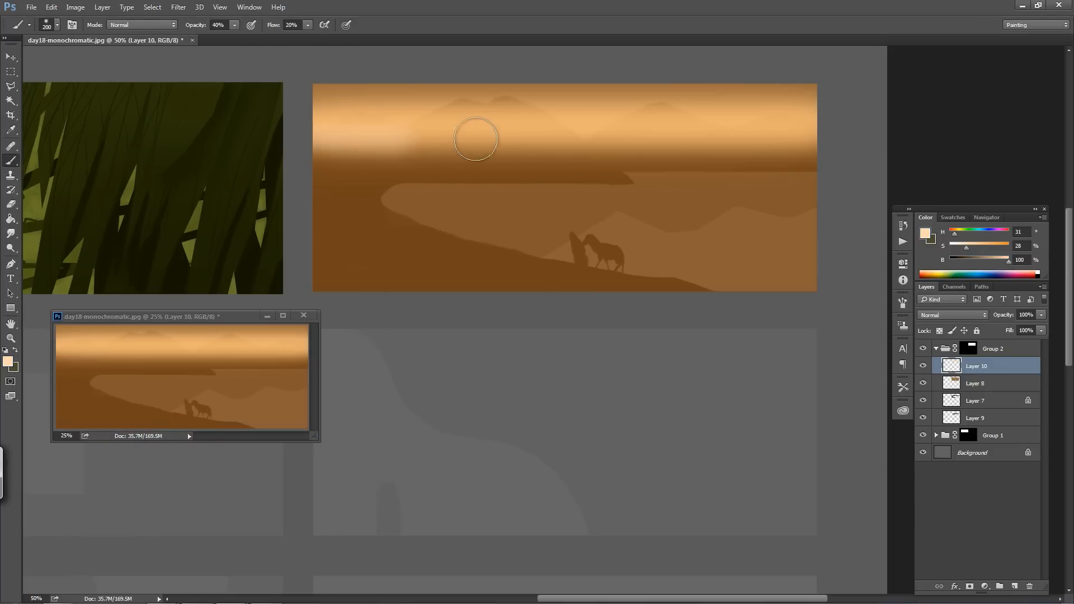
pyautogui.moveTo(476, 139); pyautogui.dragTo(825, 144)
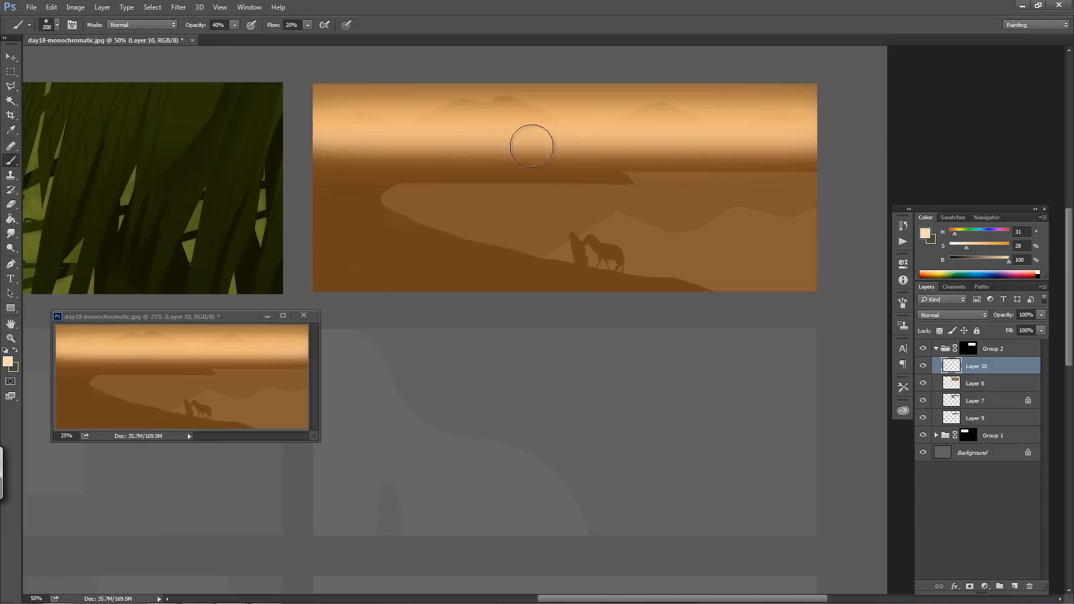
pyautogui.moveTo(531, 146)
pyautogui.mouseDown()
pyautogui.moveTo(646, 144)
pyautogui.moveTo(556, 135)
pyautogui.moveTo(746, 152)
pyautogui.mouseUp()
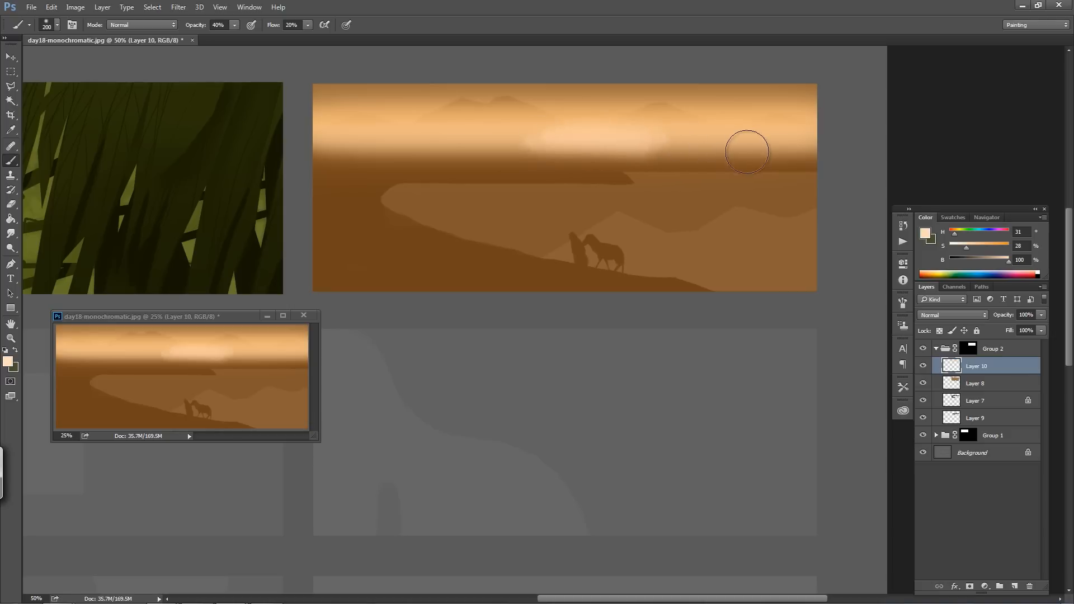
pyautogui.moveTo(563, 144); pyautogui.dragTo(669, 151)
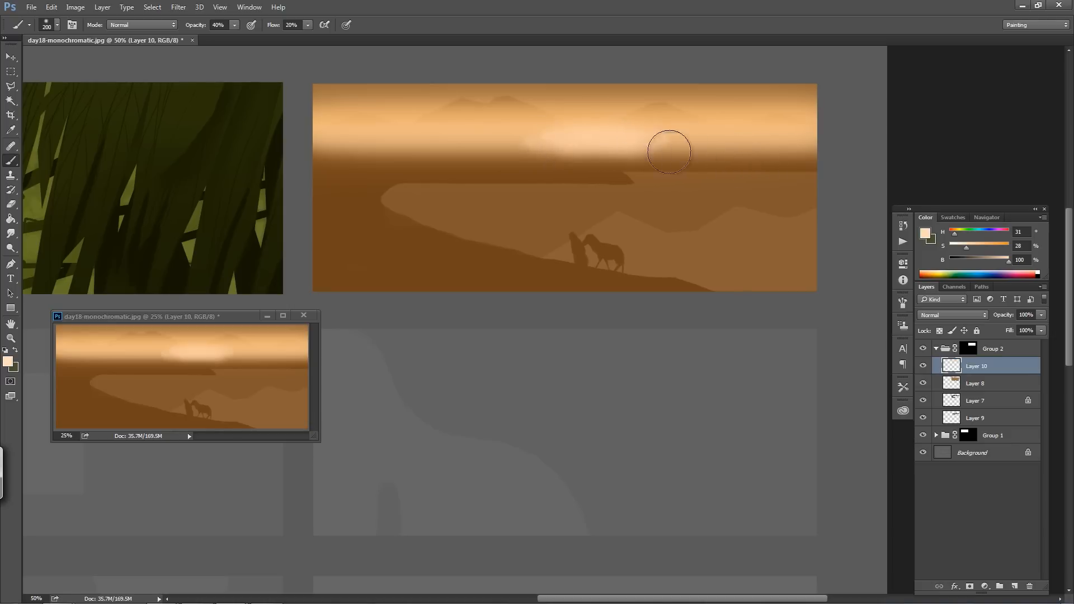
# Clear the peach haze on Layer 10 from everything inside Layer 7's mountain and shore silhouette, keeping the glow only in the sky
pyautogui.keyDown('ctrl'); pyautogui.click(953, 401); pyautogui.keyUp('ctrl')
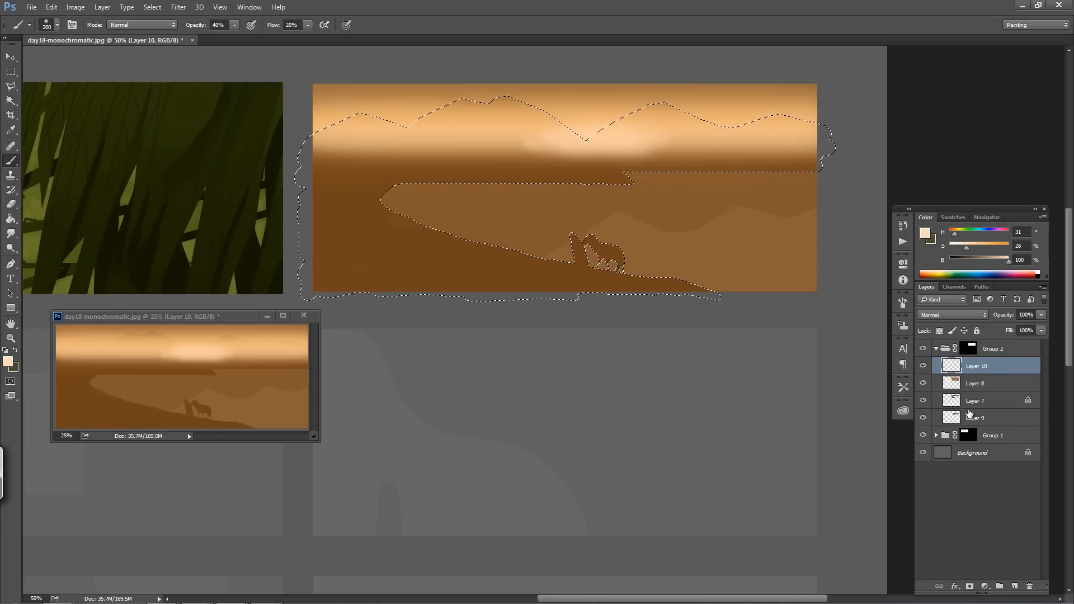
pyautogui.press('Delete')
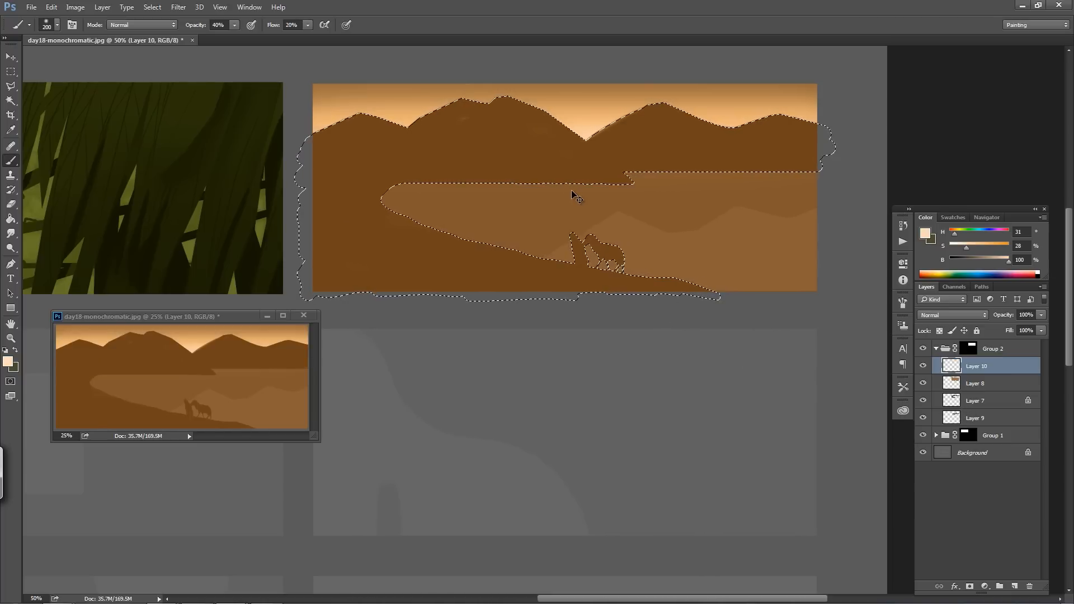
pyautogui.hotkey('ctrl', 'd')
# Unlock Layer 7's transparent pixels and touch up the mountains in their own sampled brown with a 90 px brush at 100% opacity
pyautogui.click(953, 401)
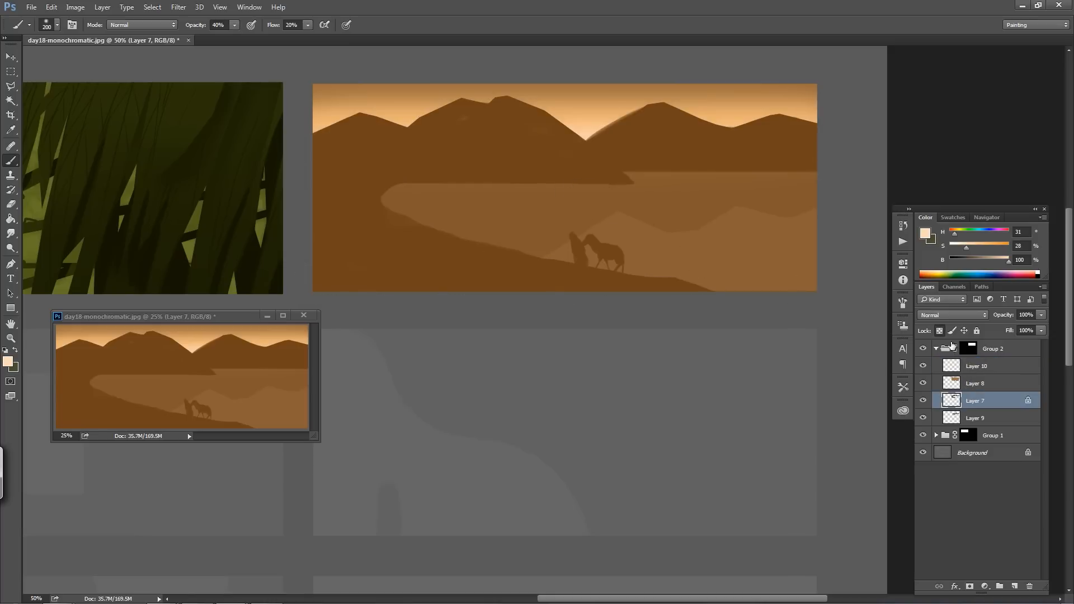
pyautogui.click(939, 331)
pyautogui.keyDown('alt'); pyautogui.click(469, 145); pyautogui.keyUp('alt')
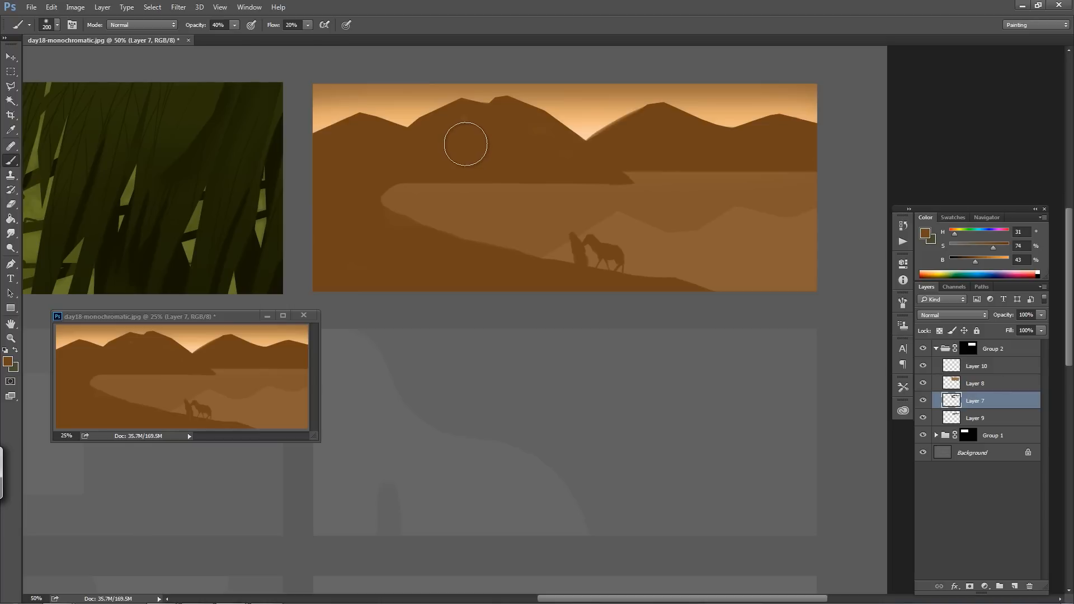
pyautogui.press('[')
pyautogui.press('[')
pyautogui.press('[')
pyautogui.moveTo(455, 129)
pyautogui.mouseDown()
pyautogui.moveTo(455, 112)
pyautogui.moveTo(462, 144)
pyautogui.moveTo(473, 113)
pyautogui.moveTo(470, 132)
pyautogui.moveTo(448, 125)
pyautogui.moveTo(436, 141)
pyautogui.mouseUp()
pyautogui.click(923, 366)
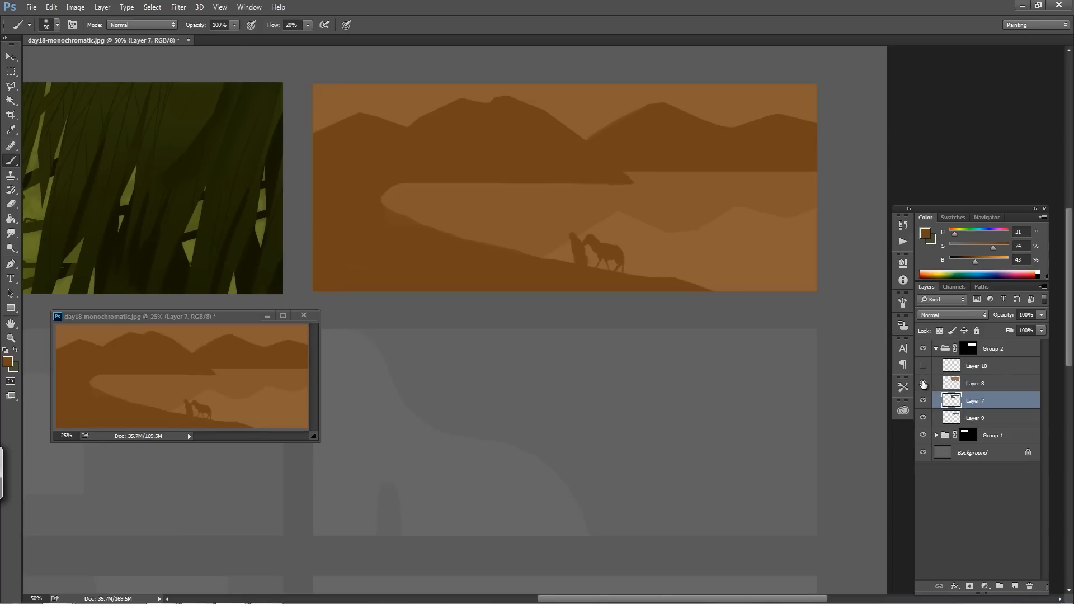
pyautogui.click(923, 384)
pyautogui.click(923, 367)
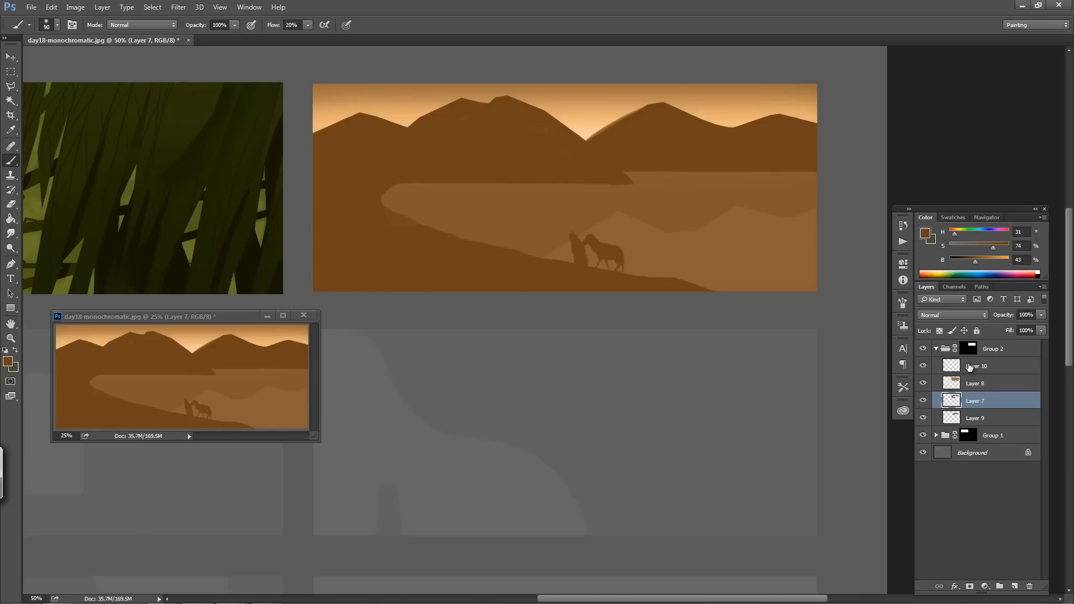
# Clear the leftover haze marks on Layer 10 inside Layer 7's silhouette
pyautogui.keyDown('ctrl'); pyautogui.click(951, 401); pyautogui.keyUp('ctrl')
pyautogui.click(964, 367)
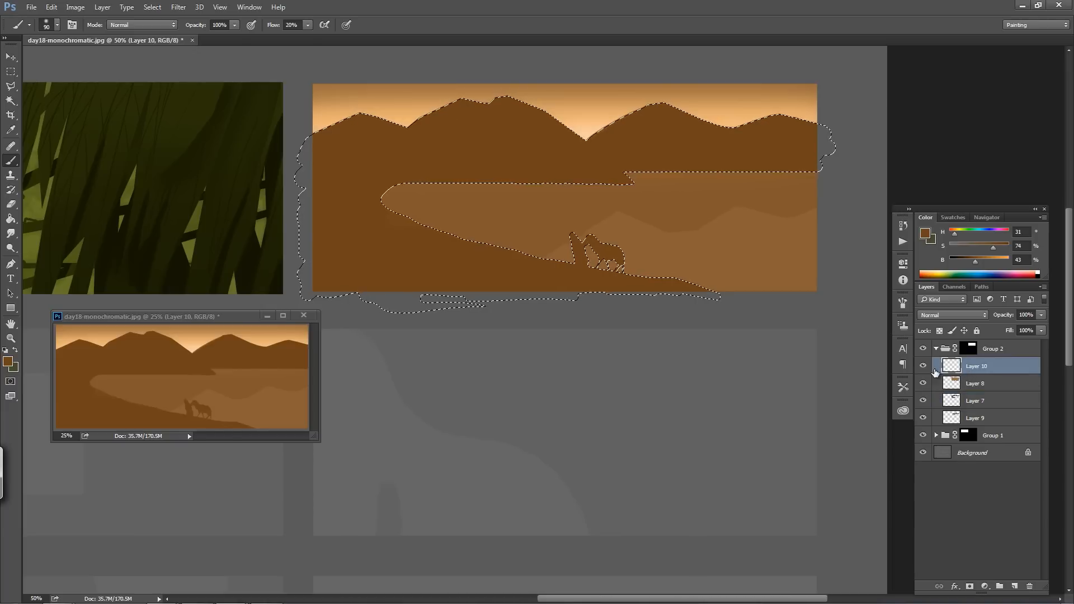
pyautogui.hotkey('ctrl', 'd')
# Check what Layers 7, 8, 9 and 10 each contribute by toggling their visibility and outlining Layer 9's painted area
pyautogui.click(923, 400)
pyautogui.click(924, 401)
pyautogui.click(923, 383)
pyautogui.click(923, 385)
pyautogui.click(923, 418)
pyautogui.click(923, 419)
pyautogui.keyDown('ctrl'); pyautogui.click(952, 418); pyautogui.keyUp('ctrl')
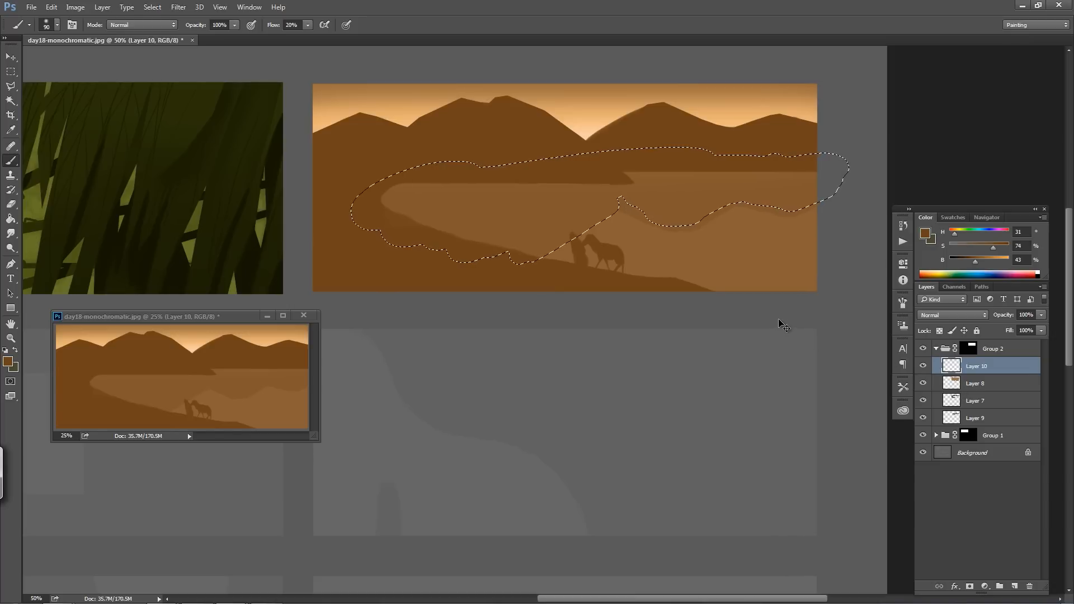
pyautogui.hotkey('ctrl', 'd')
pyautogui.press('l')
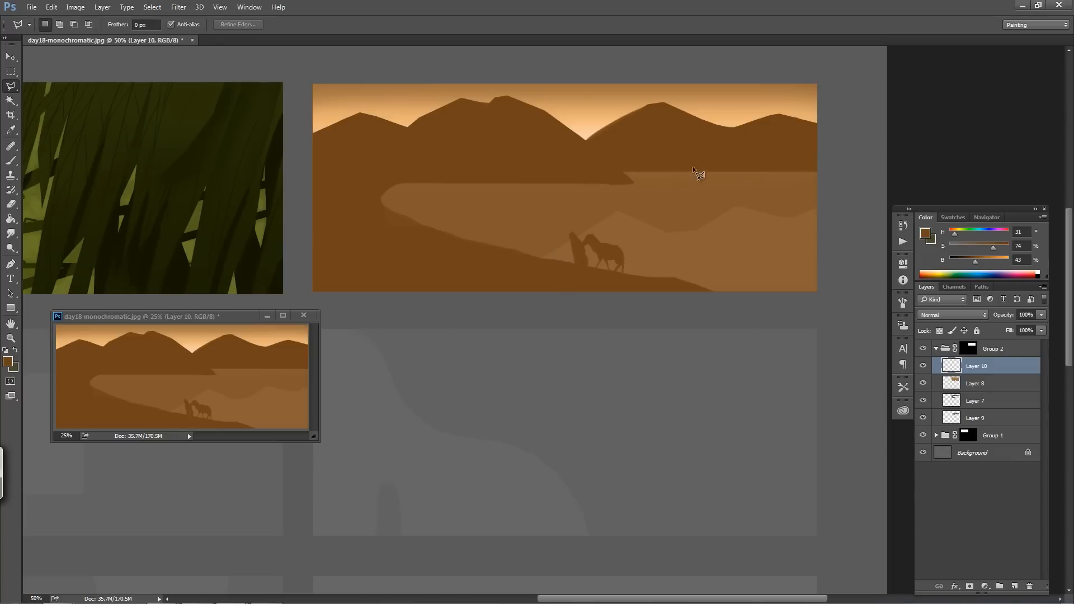
pyautogui.click(923, 365)
pyautogui.click(923, 366)
pyautogui.press('b')
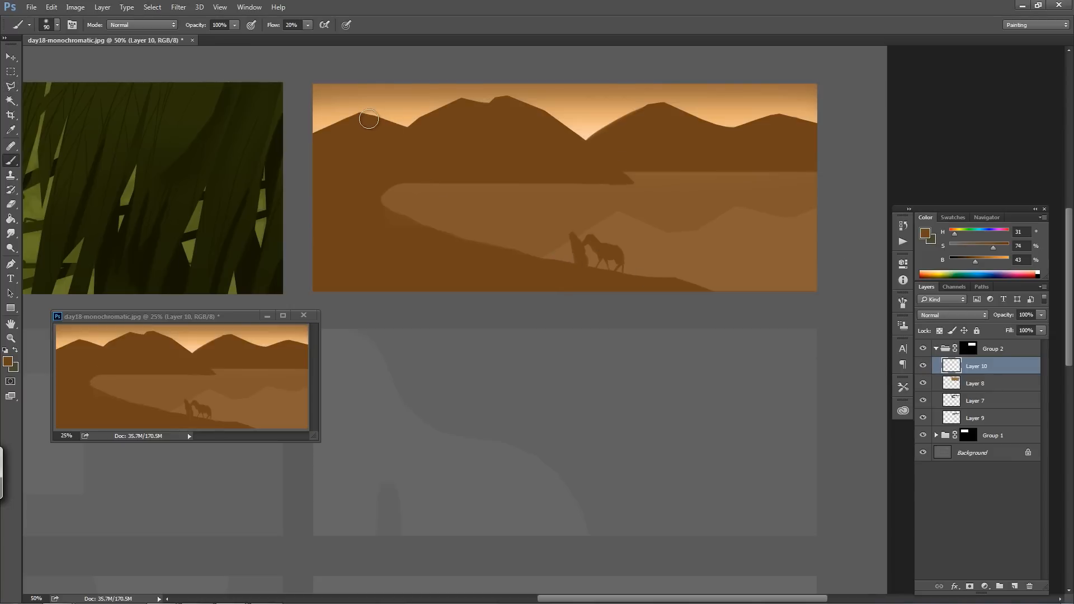
# Set the foreground colour to the saturated orange c17017
pyautogui.click(8, 361)
pyautogui.moveTo(196, 405); pyautogui.dragTo(201, 387)
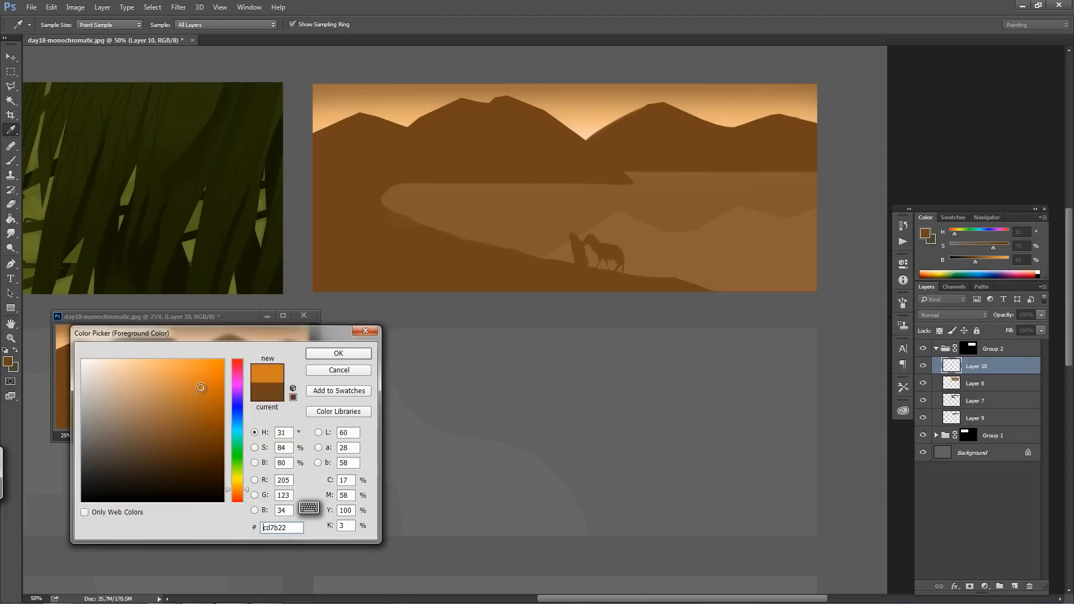
pyautogui.click(326, 93)
pyautogui.moveTo(188, 407)
pyautogui.mouseDown()
pyautogui.moveTo(202, 410)
pyautogui.moveTo(207, 395)
pyautogui.mouseUp()
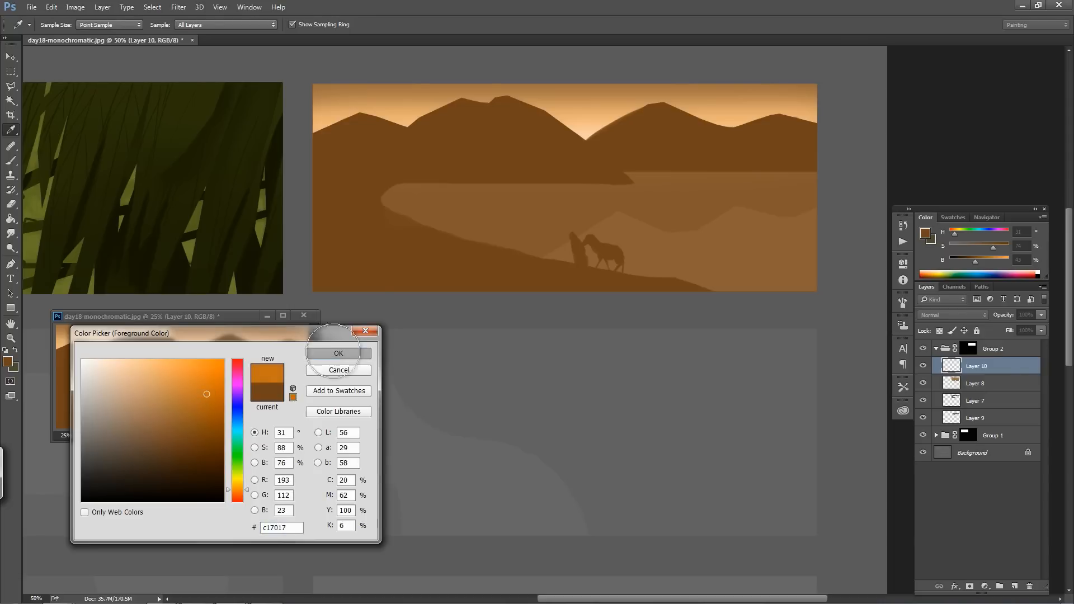
pyautogui.click(339, 353)
# Brush the orange across the top of the sky on Layer 10 with a 250 px brush at 50% opacity
pyautogui.moveTo(316, 85)
pyautogui.mouseDown()
pyautogui.moveTo(319, 72)
pyautogui.moveTo(414, 87)
pyautogui.moveTo(829, 93)
pyautogui.mouseUp()
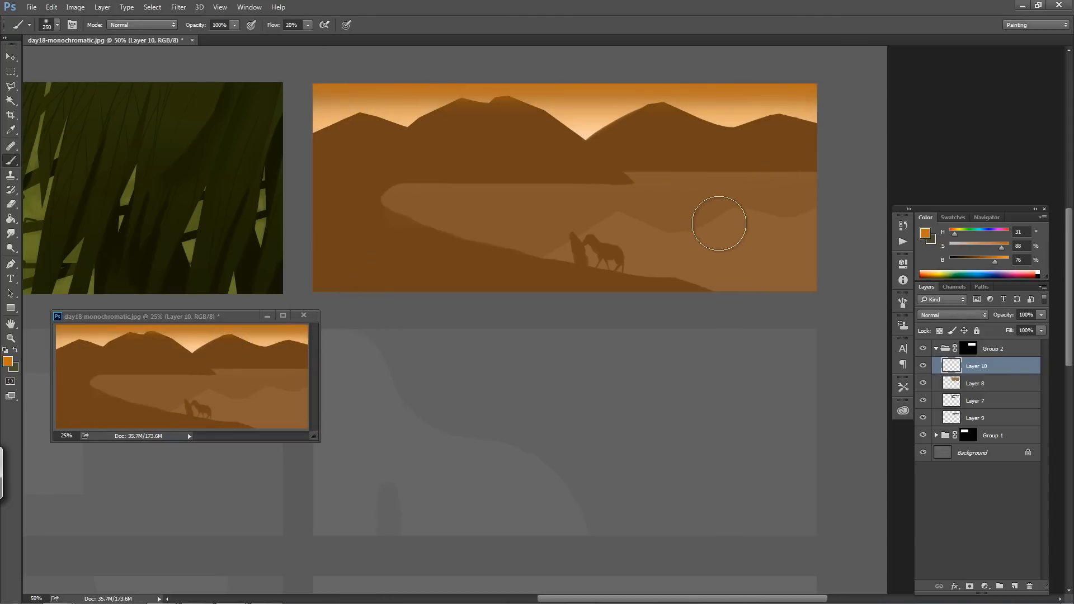
pyautogui.hotkey('ctrl', 'z')
pyautogui.press('5')
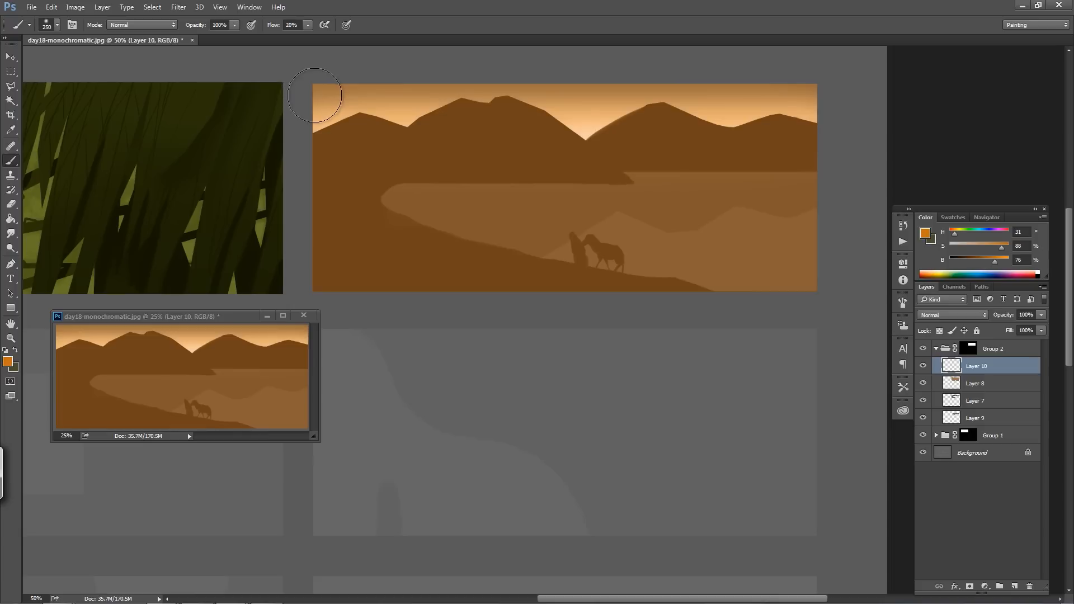
pyautogui.moveTo(308, 95); pyautogui.dragTo(851, 101)
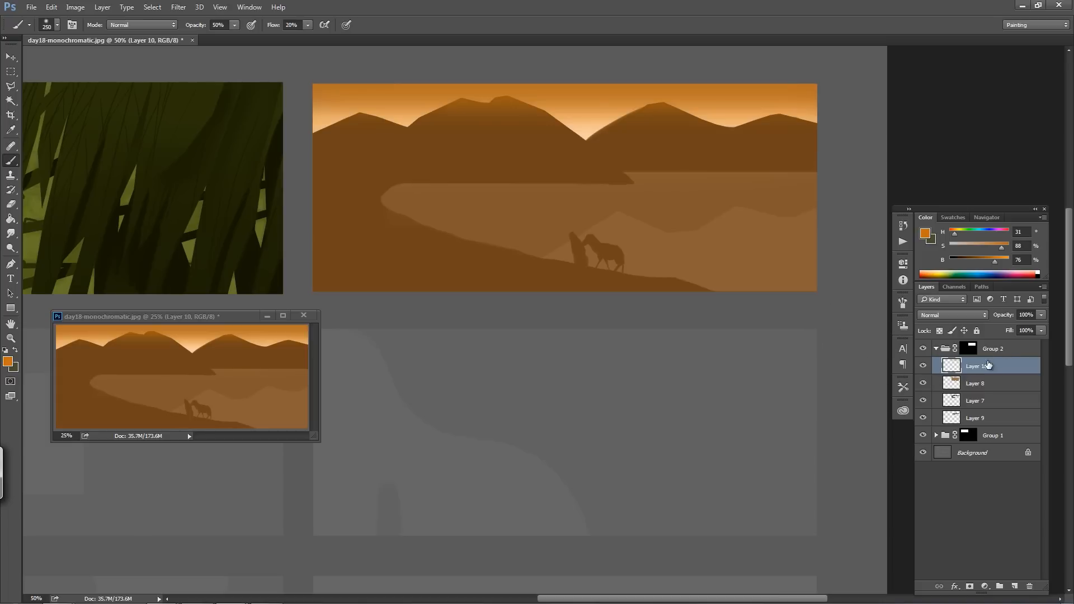
# Clear the orange overspill on Layer 10 from the mountain peaks using Layer 7's outline
pyautogui.moveTo(986, 365); pyautogui.dragTo(957, 393)
pyautogui.keyDown('ctrl'); pyautogui.click(951, 399); pyautogui.keyUp('ctrl')
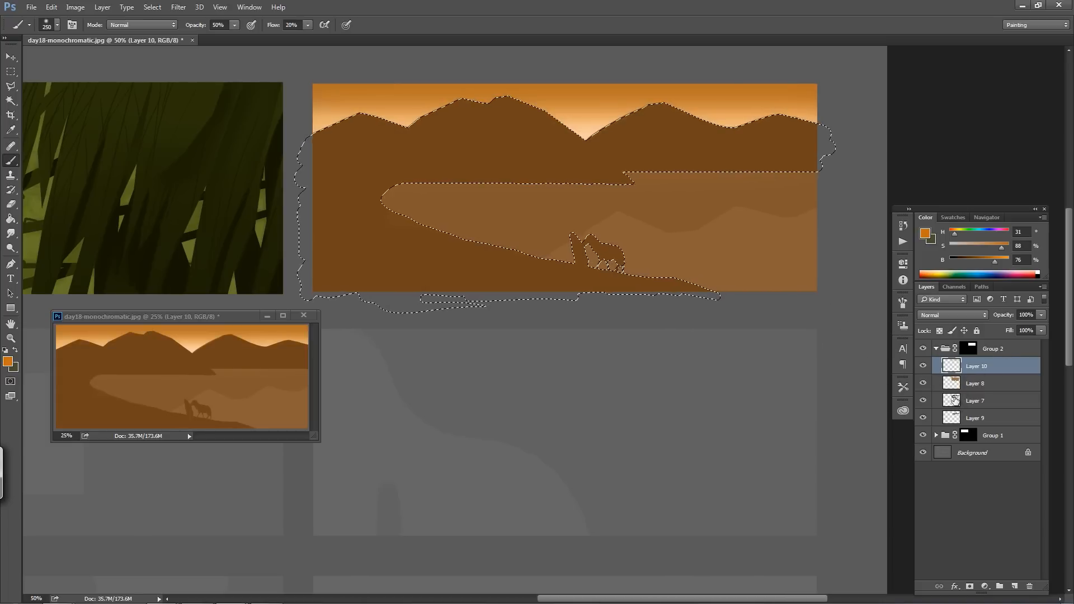
pyautogui.hotkey('ctrl', 'd')
# Outline the reflected sky in the lake with the Polygonal Lasso, following the mirrored mountain edge and enclosing the figure and horse
pyautogui.press('l')
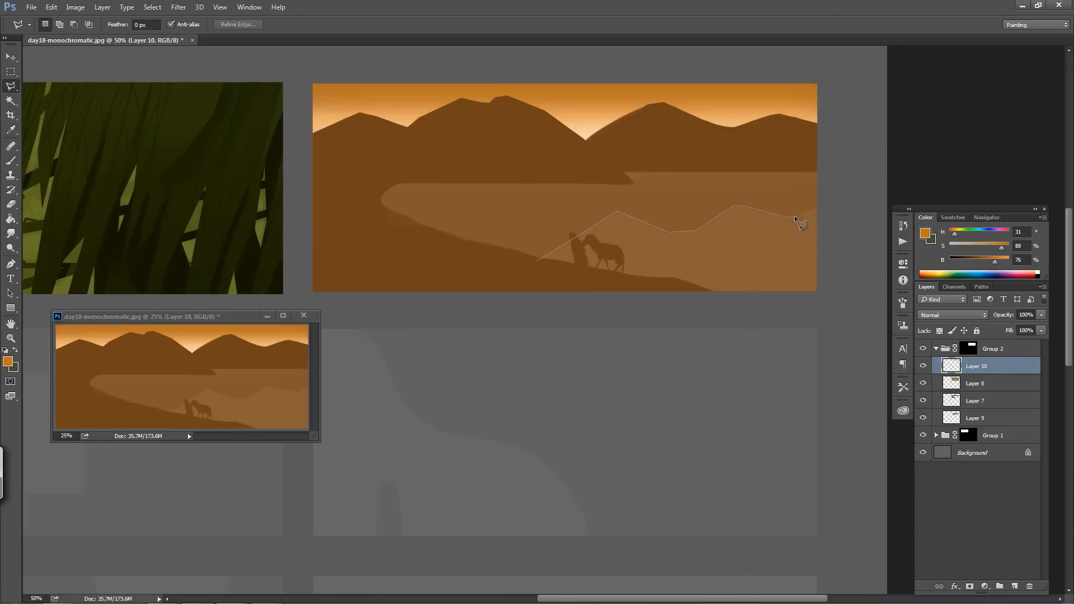
pyautogui.click(821, 205)
pyautogui.click(615, 304)
pyautogui.click(536, 262)
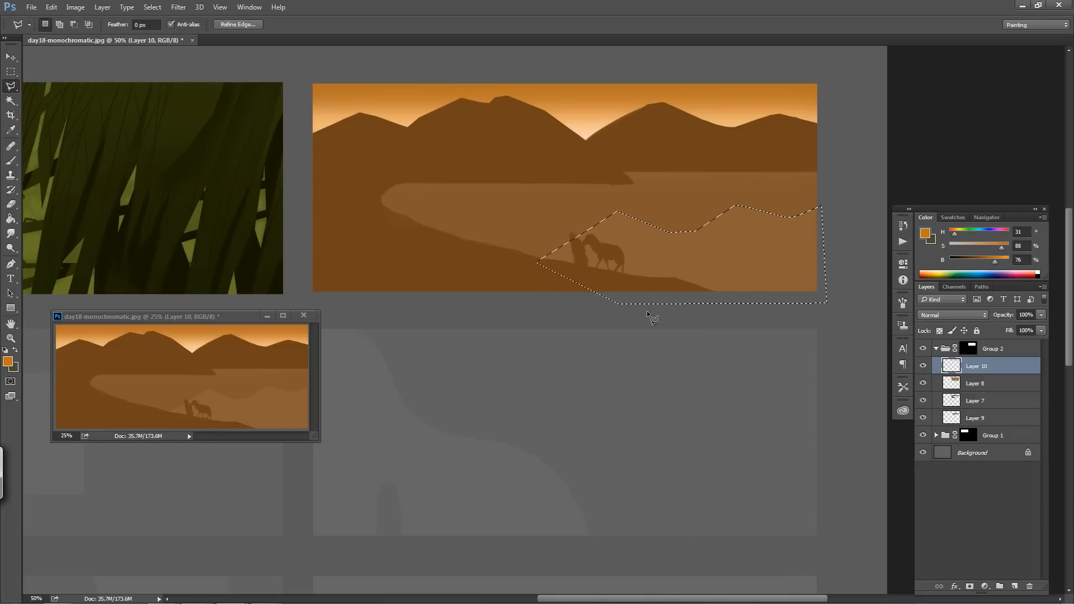
# Brush orange over the selected sky reflection with a 400 px brush at 40% opacity
pyautogui.press('b')
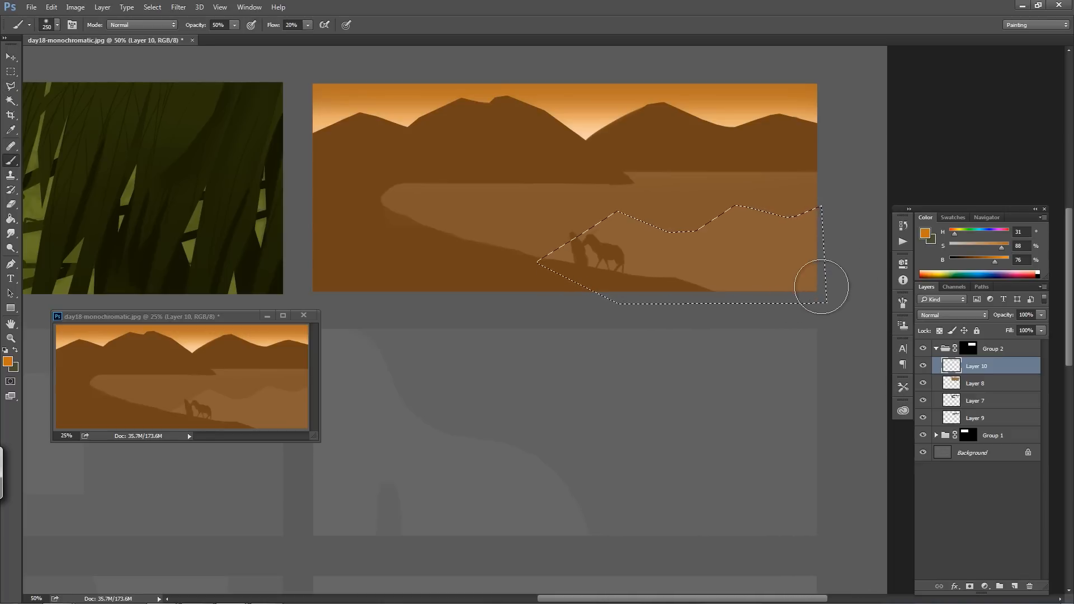
pyautogui.press(']')
pyautogui.press('4')
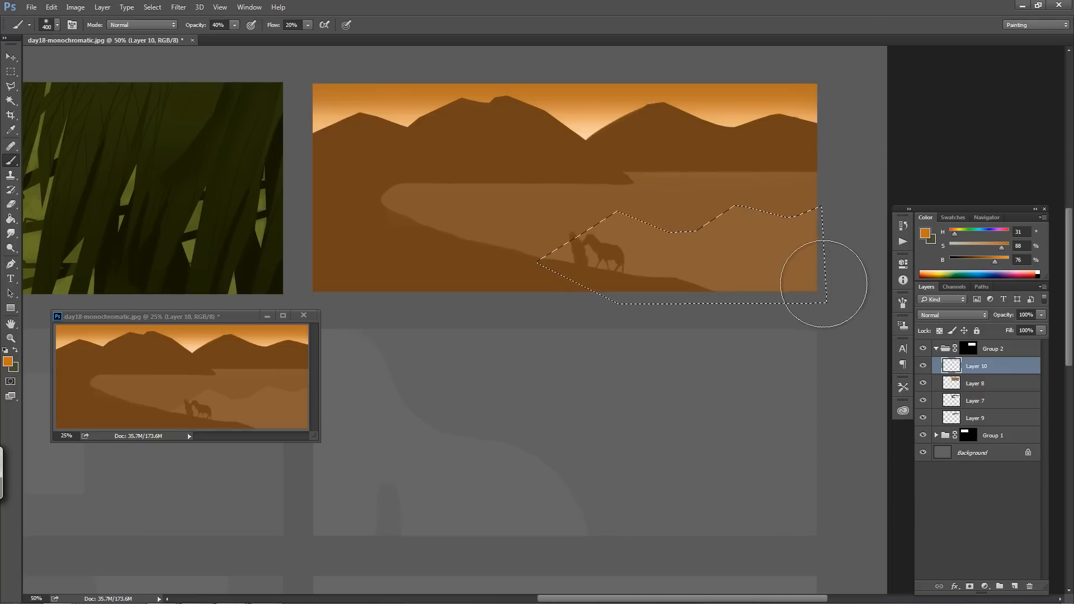
pyautogui.press(']')
pyautogui.moveTo(806, 279)
pyautogui.mouseDown()
pyautogui.moveTo(779, 297)
pyautogui.moveTo(827, 264)
pyautogui.moveTo(588, 248)
pyautogui.moveTo(815, 240)
pyautogui.moveTo(605, 227)
pyautogui.moveTo(815, 228)
pyautogui.moveTo(487, 256)
pyautogui.mouseUp()
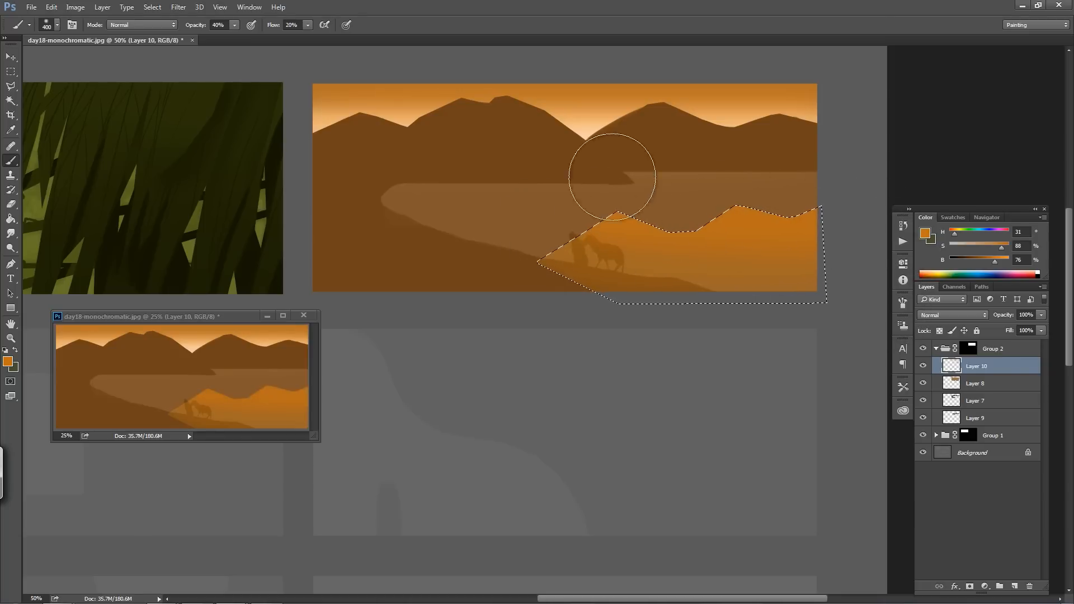
# Sample the pale peach glow from the sky and brush it along the reflection's upper edge, undoing the last stroke
pyautogui.keyDown('alt'); pyautogui.click(603, 136); pyautogui.keyUp('alt')
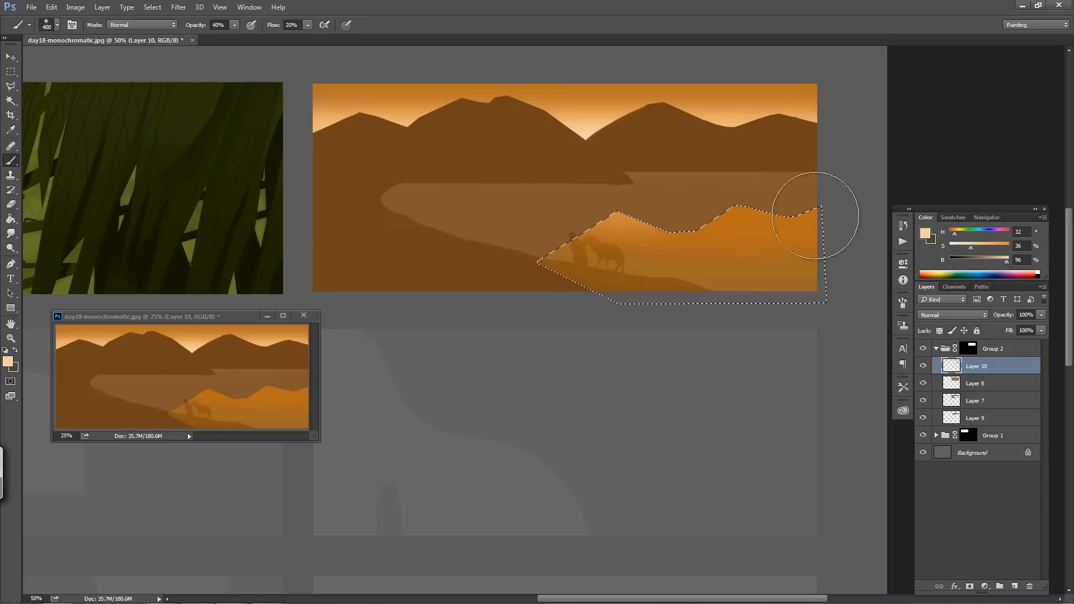
pyautogui.moveTo(815, 216); pyautogui.dragTo(552, 192)
pyautogui.moveTo(777, 205); pyautogui.dragTo(737, 214)
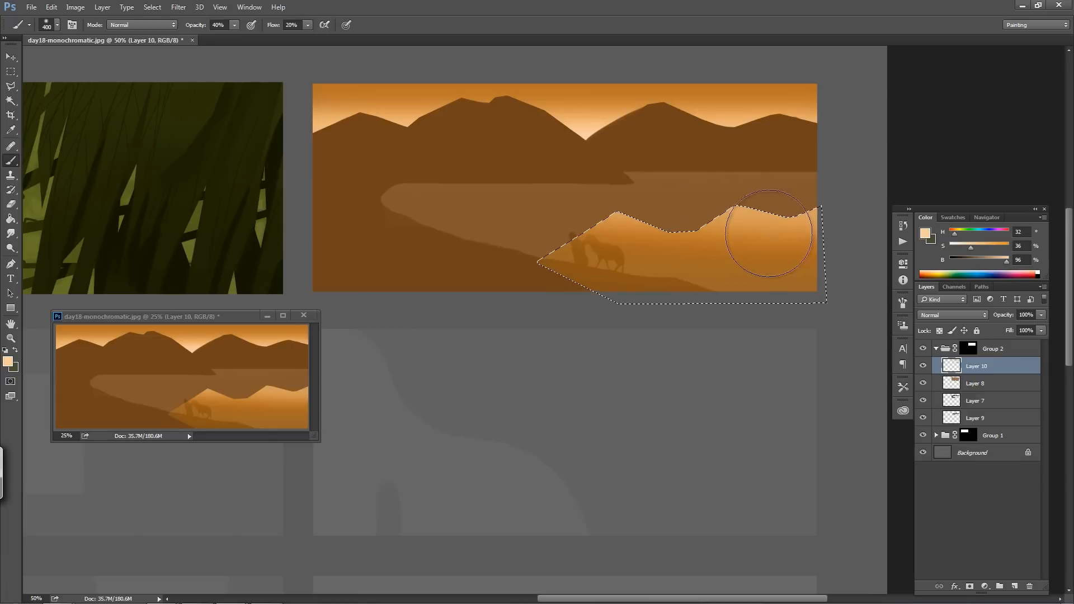
pyautogui.moveTo(801, 245); pyautogui.dragTo(825, 254)
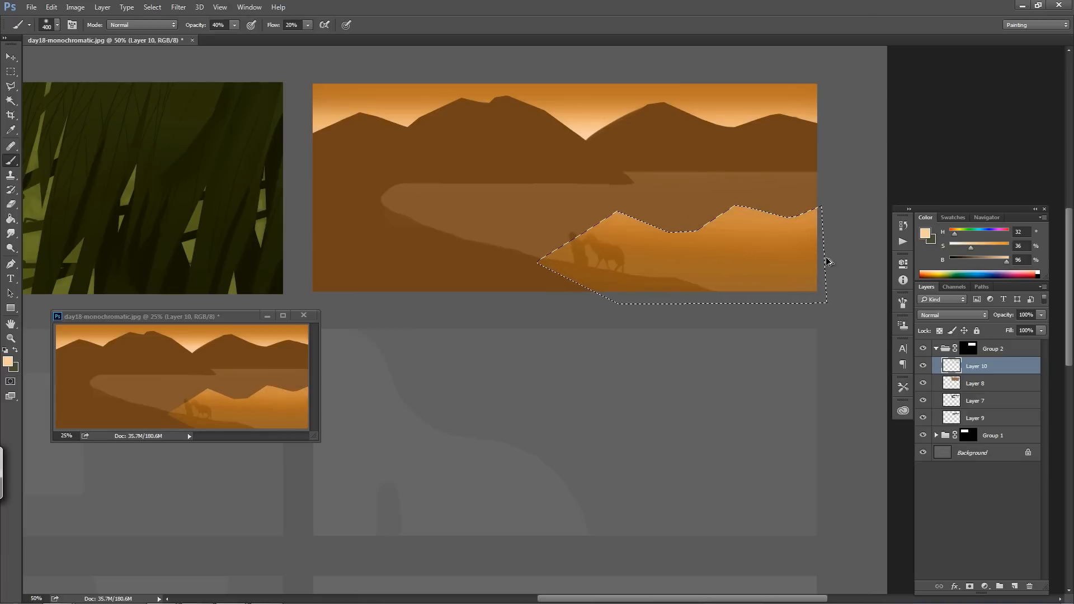
pyautogui.hotkey('ctrl', 'z')
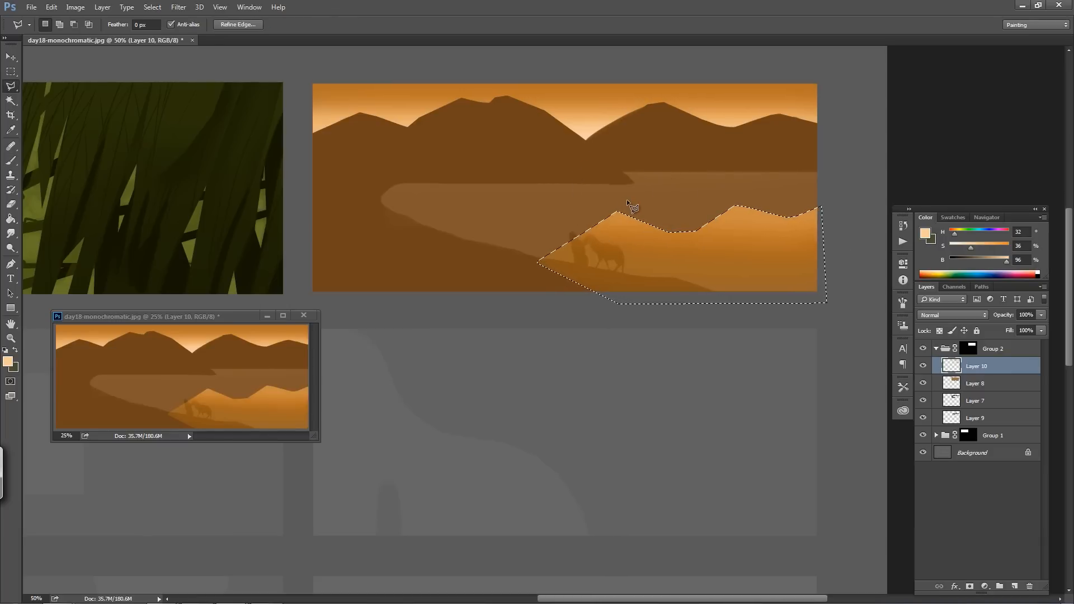
# Release the reflection selection and clear the orange on Layer 10 from the shore, figure and horse using Layer 7's outline
pyautogui.press('l')
pyautogui.hotkey('ctrl', 'd')
pyautogui.doubleClick(620, 210)
pyautogui.hotkey('ctrl', 'd')
pyautogui.keyDown('ctrl'); pyautogui.click(950, 402); pyautogui.keyUp('ctrl')
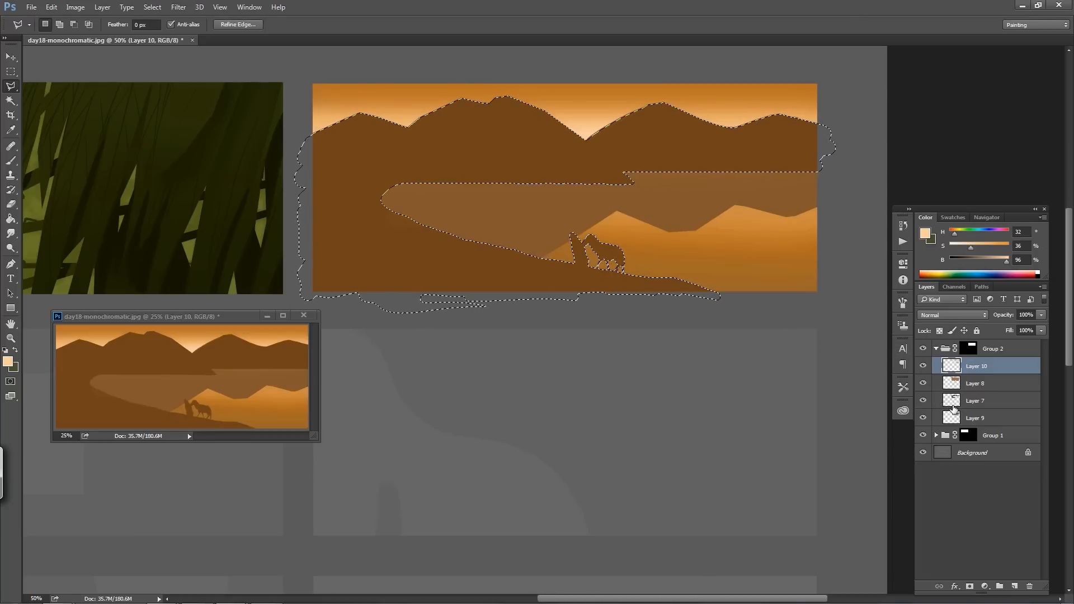
pyautogui.hotkey('ctrl', 'BackSpace')
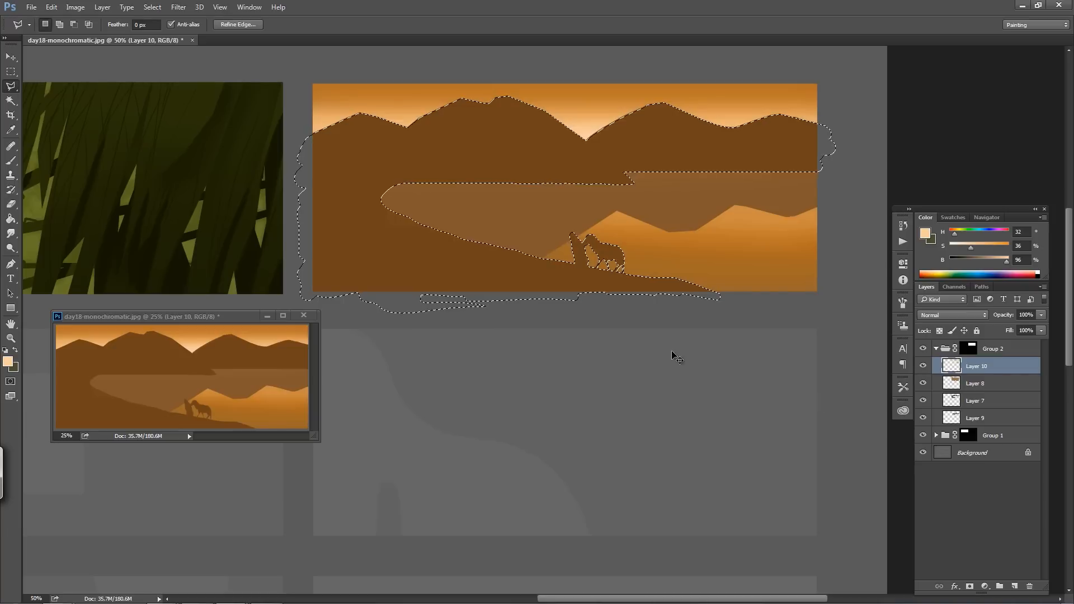
pyautogui.hotkey('ctrl', 'd')
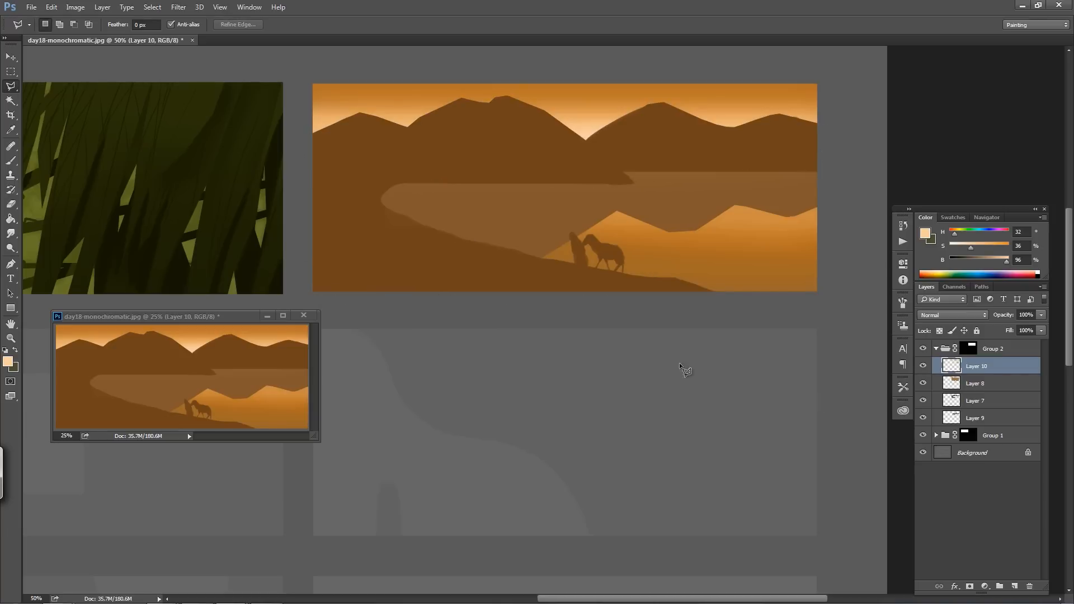
pyautogui.click(923, 366)
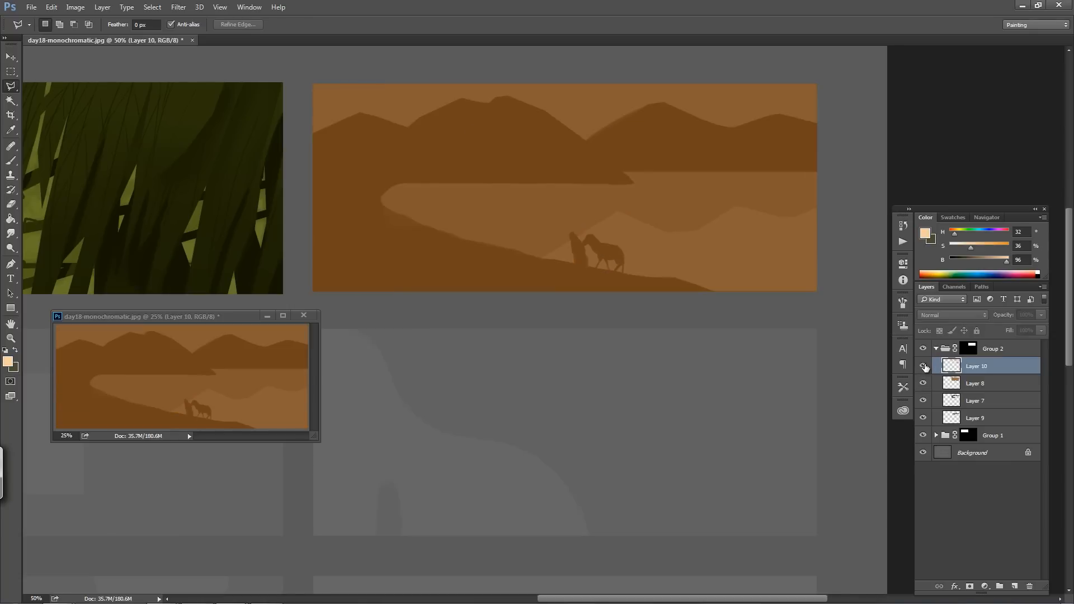
pyautogui.click(923, 366)
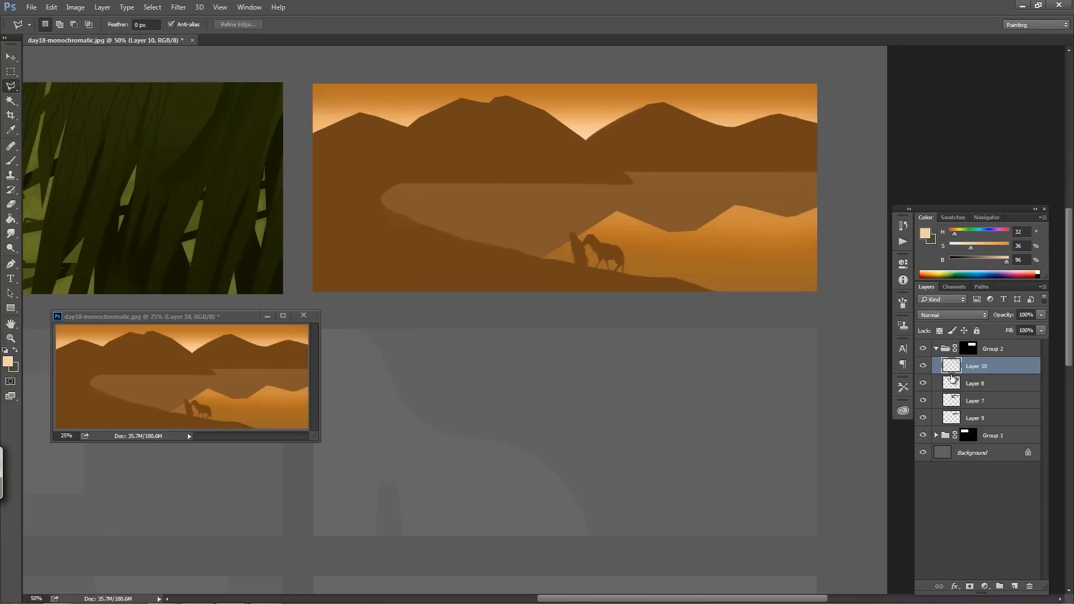
# Make Layer 7 active and lock its transparent pixels
pyautogui.click(953, 406)
pyautogui.click(923, 401)
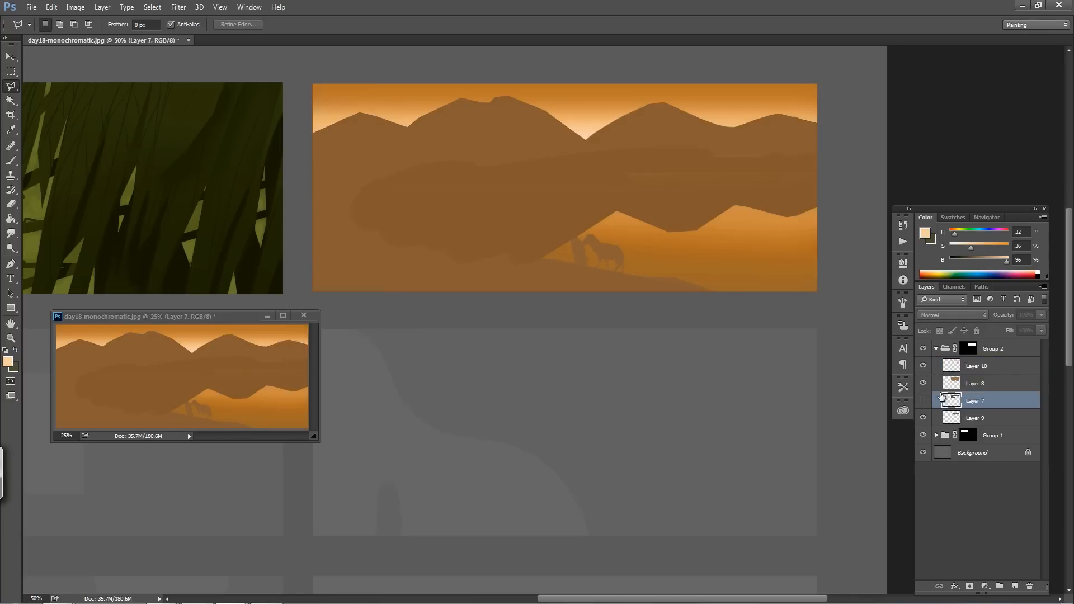
pyautogui.click(923, 400)
pyautogui.click(939, 331)
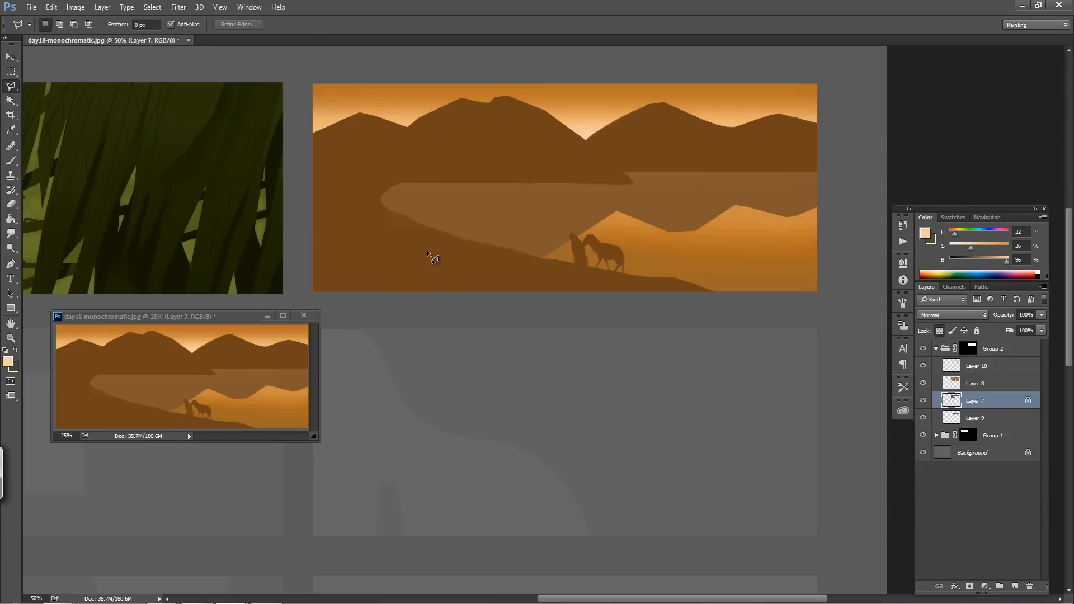
pyautogui.press('b')
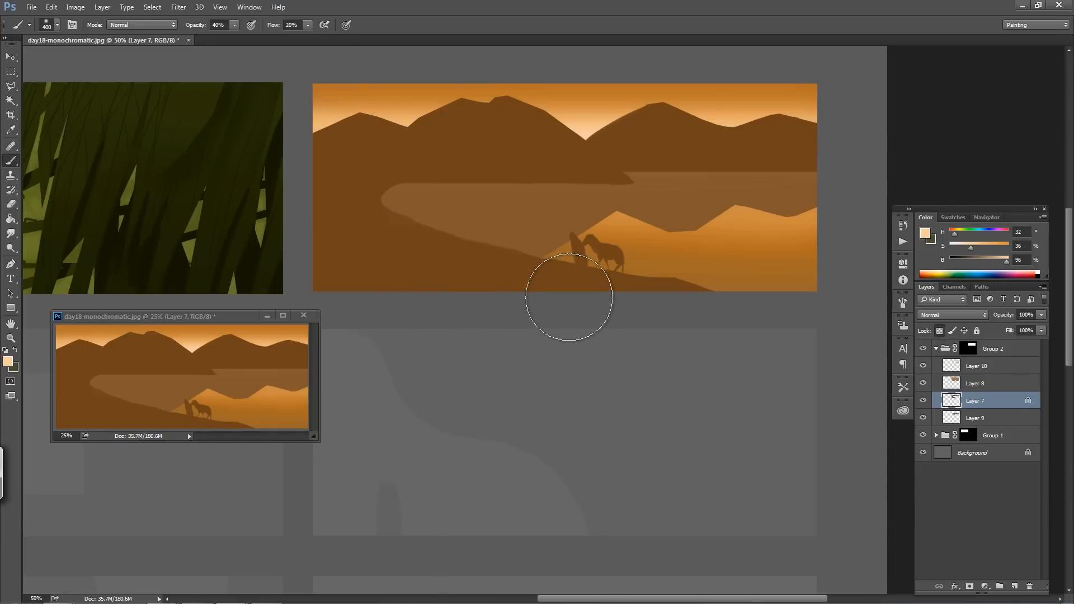
# Outline the lower-left foreground shore with a jagged-edged Polygonal Lasso selection on Layer 7
pyautogui.press('l')
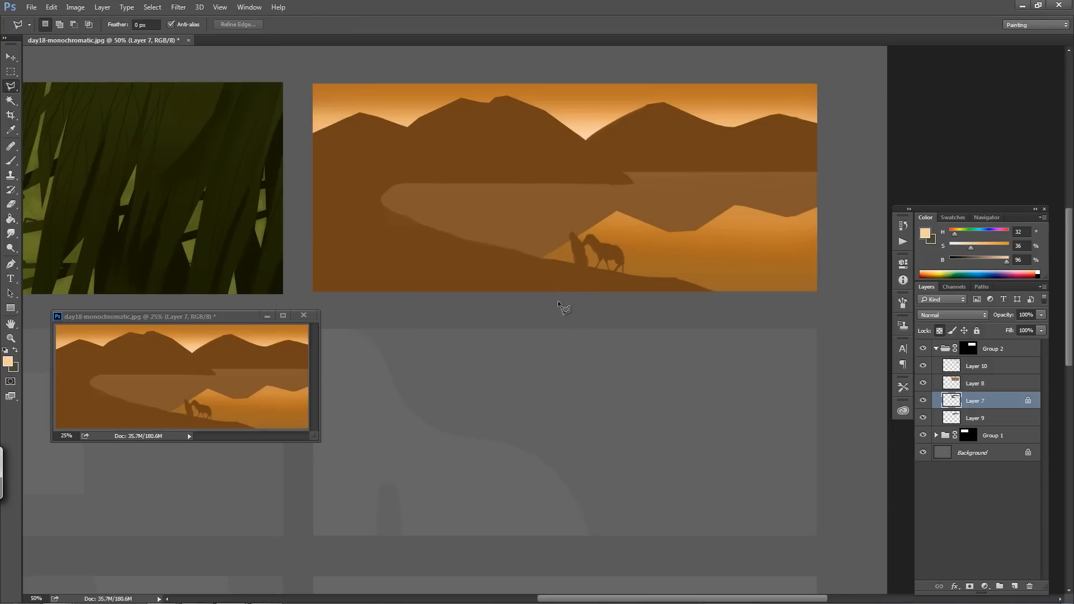
pyautogui.click(558, 300)
pyautogui.click(410, 259)
pyautogui.click(311, 218)
pyautogui.click(303, 291)
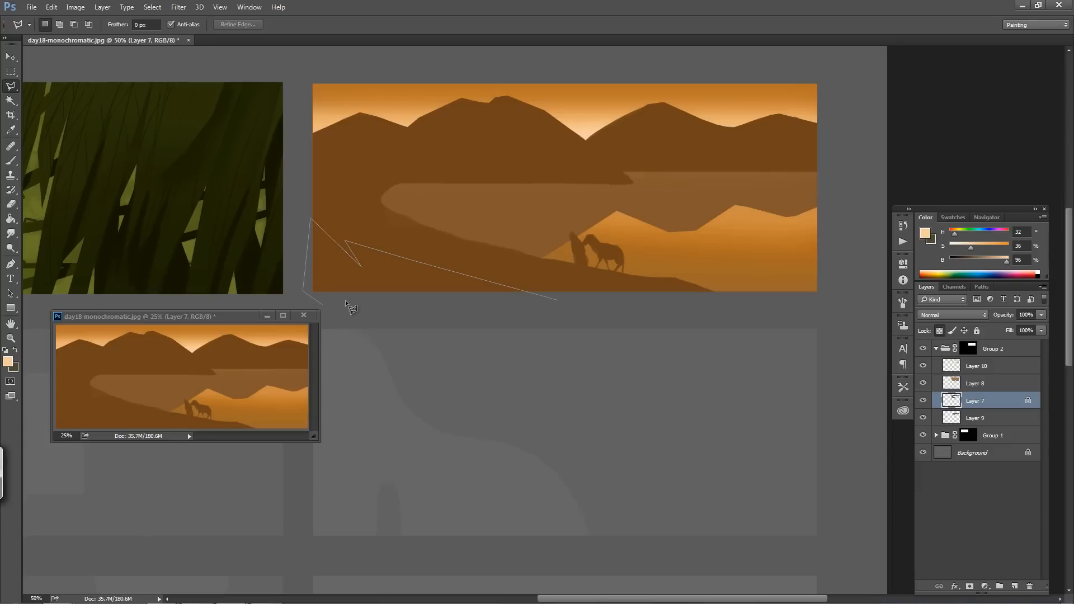
pyautogui.click(495, 306)
pyautogui.click(557, 301)
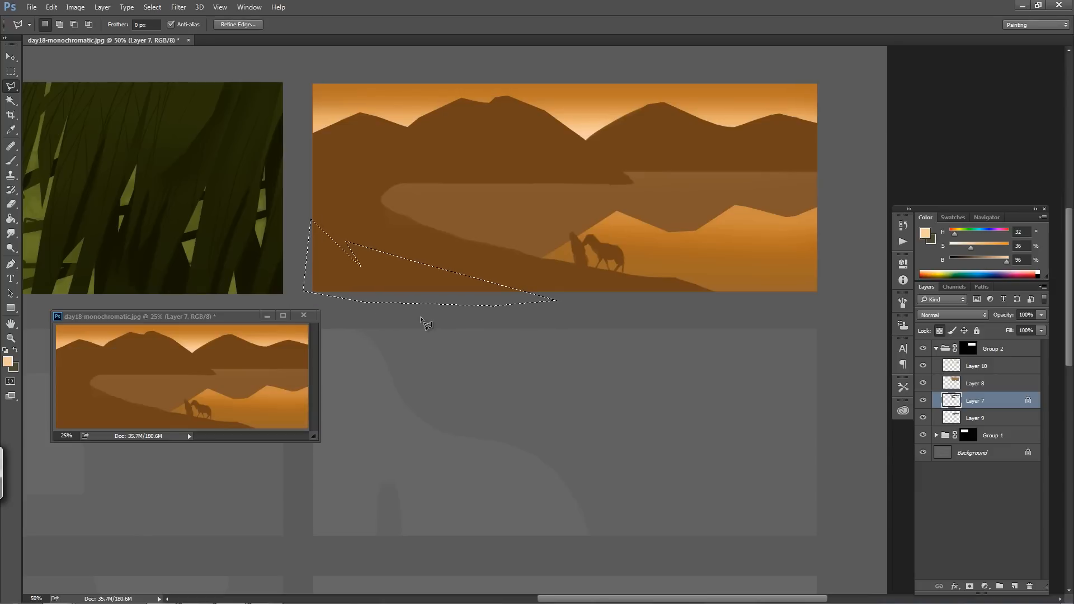
# Sample the shore brown, darken it to 36% brightness, brush it across the selection at 87% opacity, and release the selection
pyautogui.press('b')
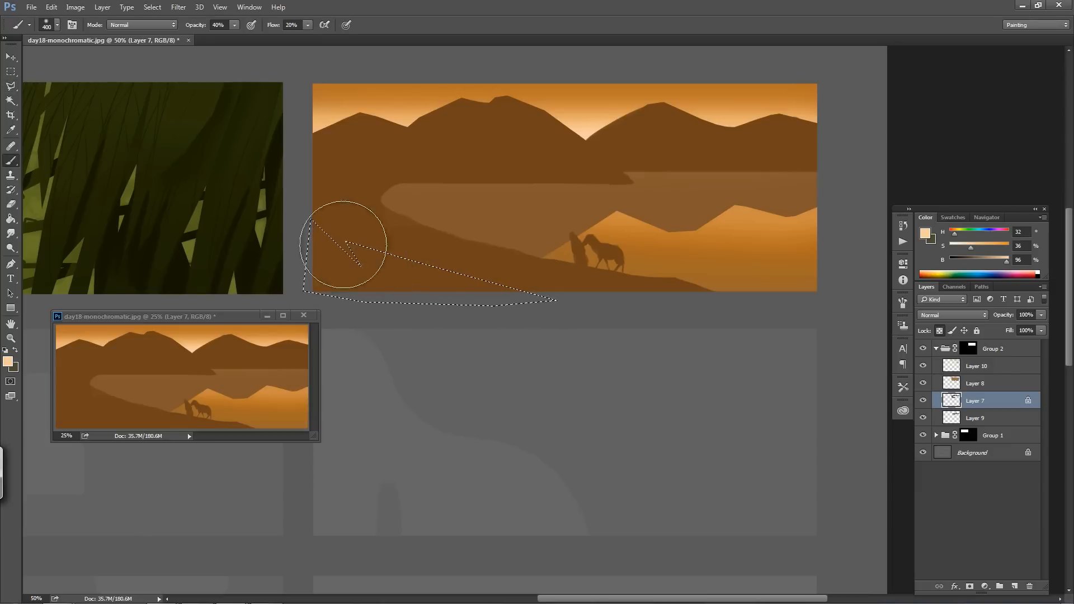
pyautogui.keyDown('alt'); pyautogui.click(340, 214); pyautogui.keyUp('alt')
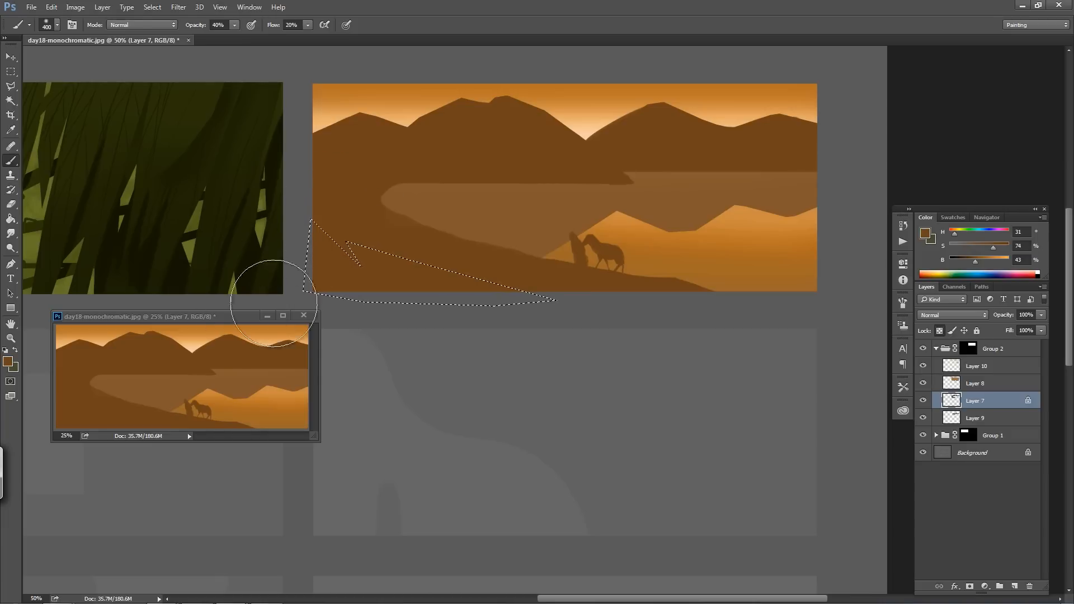
pyautogui.click(971, 260)
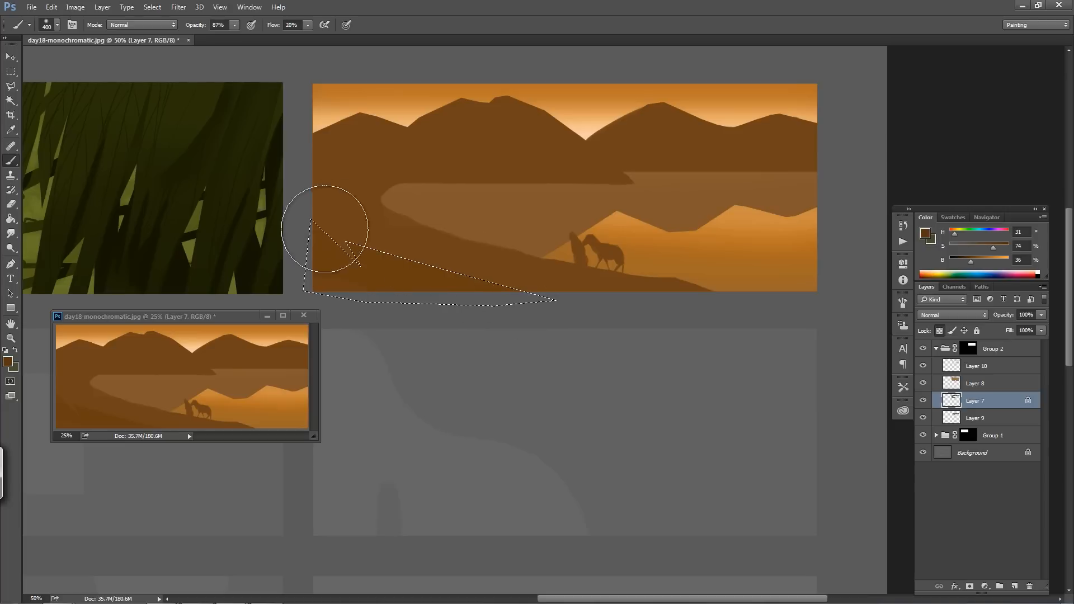
pyautogui.press('8')
pyautogui.press('7')
pyautogui.moveTo(305, 239); pyautogui.dragTo(583, 337)
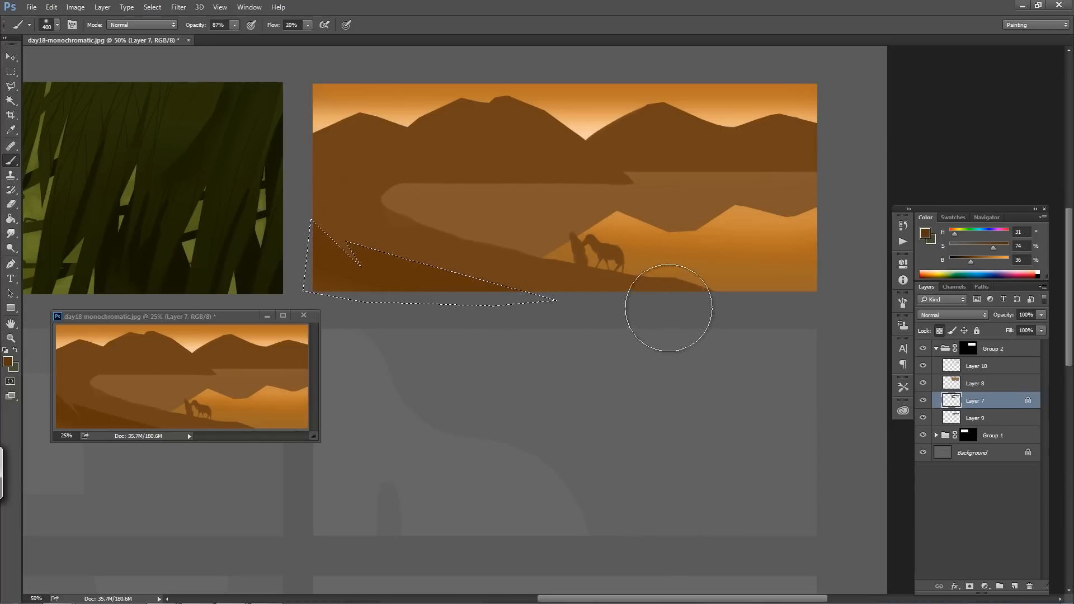
pyautogui.hotkey('ctrl', 'd')
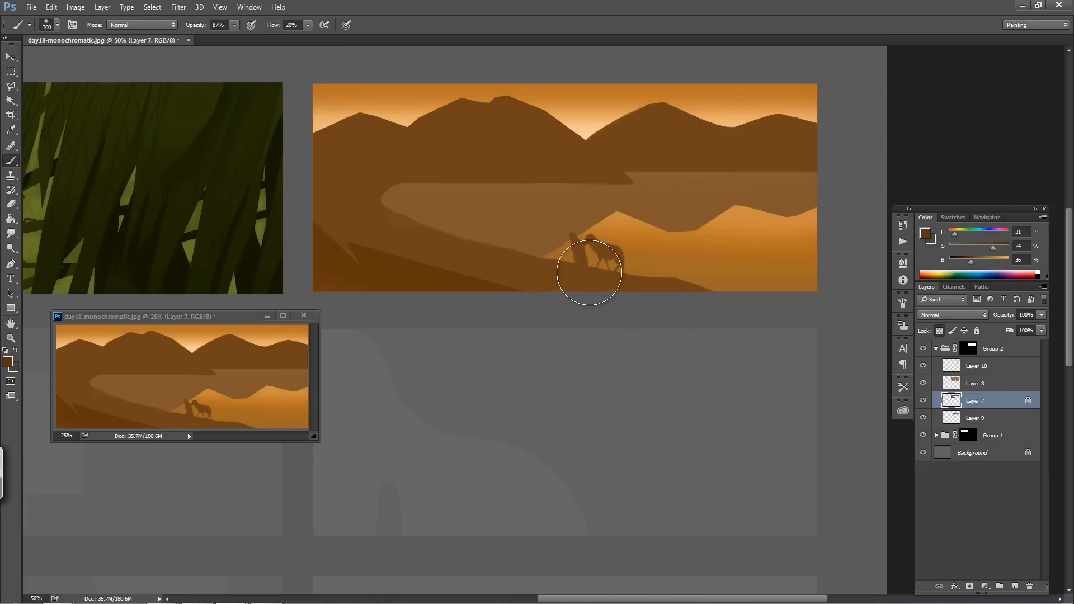
# Darken the figure, the horse and the ground beneath them with a much smaller brush, undoing the last strokes on the horse
pyautogui.press('[')
pyautogui.press('[')
pyautogui.press('[')
pyautogui.press('[')
pyautogui.press('[')
pyautogui.press('[')
pyautogui.press('[')
pyautogui.press('[')
pyautogui.press('[')
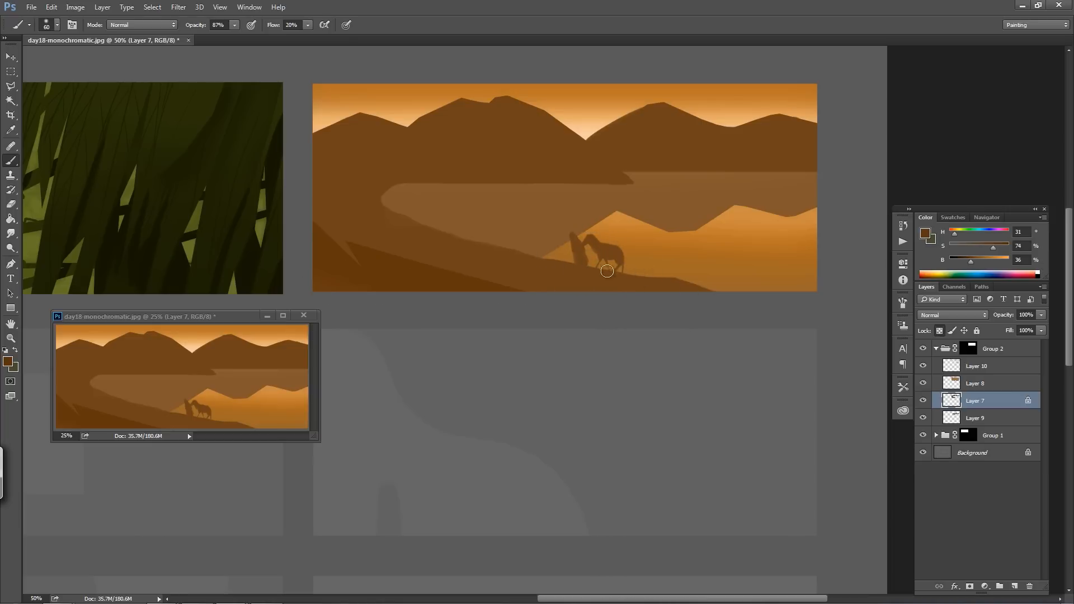
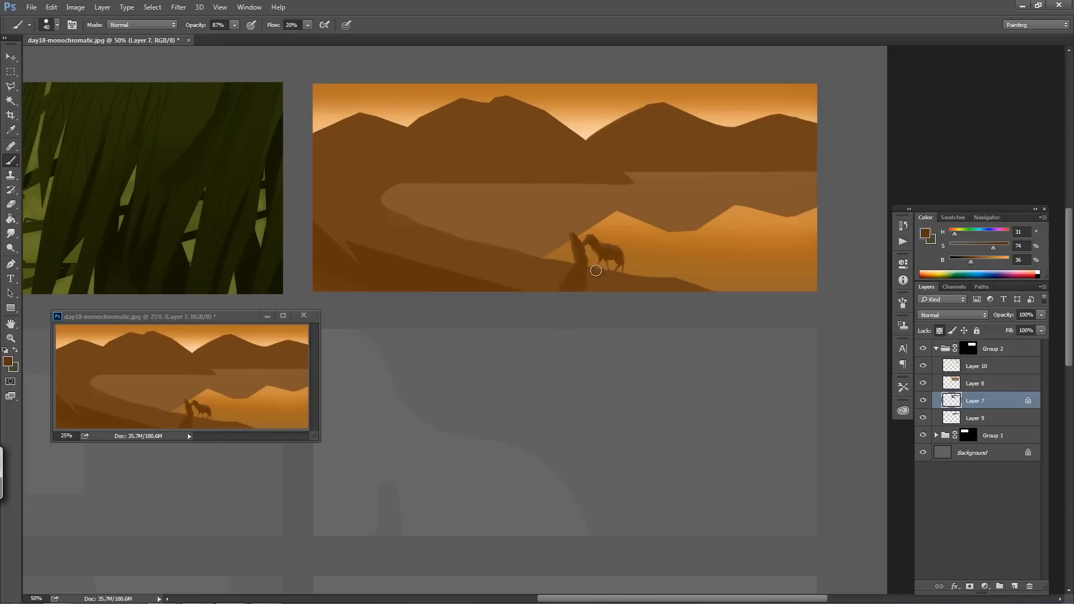
pyautogui.moveTo(624, 261); pyautogui.dragTo(619, 250)
pyautogui.hotkey('ctrl', 'z')
pyautogui.hotkey('ctrl', 'alt', 'z')
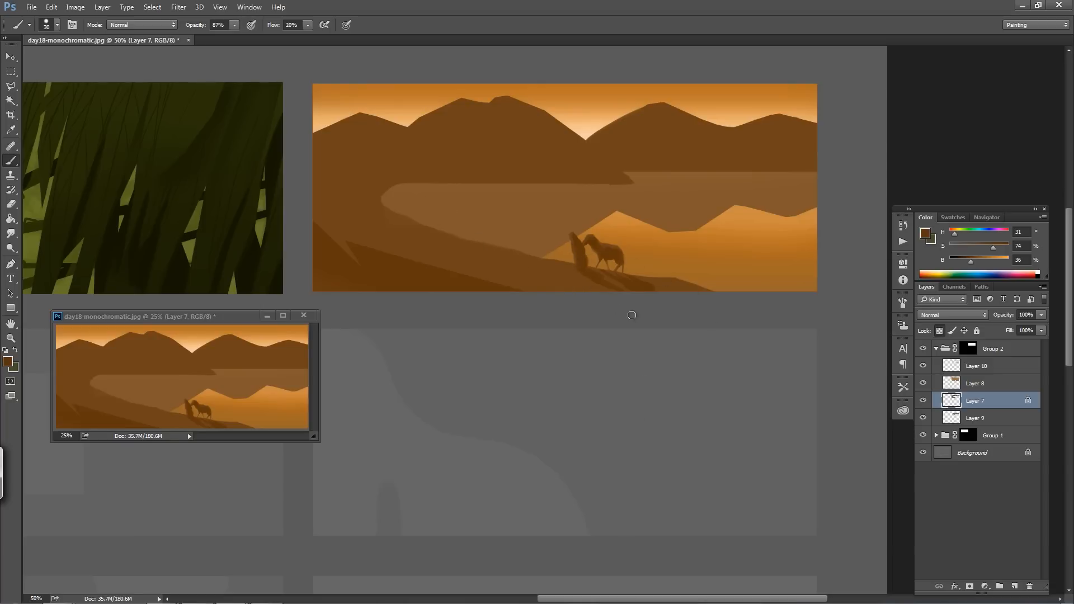
# Brush dark brown shading along the shore's sloping water edge with a 45 px brush
pyautogui.press(']')
pyautogui.moveTo(484, 246); pyautogui.dragTo(615, 289)
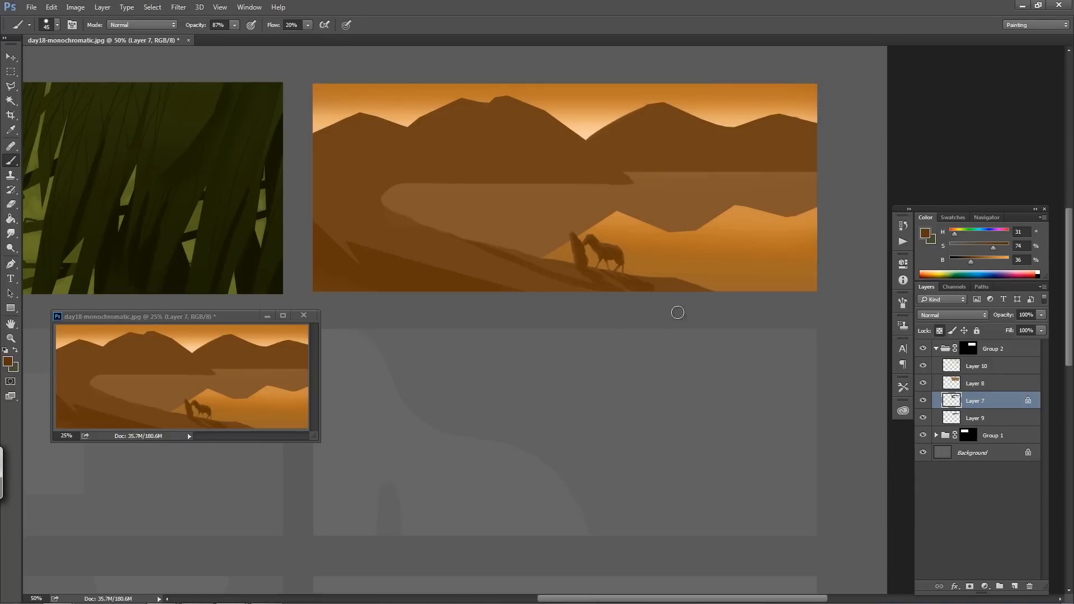
pyautogui.moveTo(547, 269); pyautogui.dragTo(444, 232)
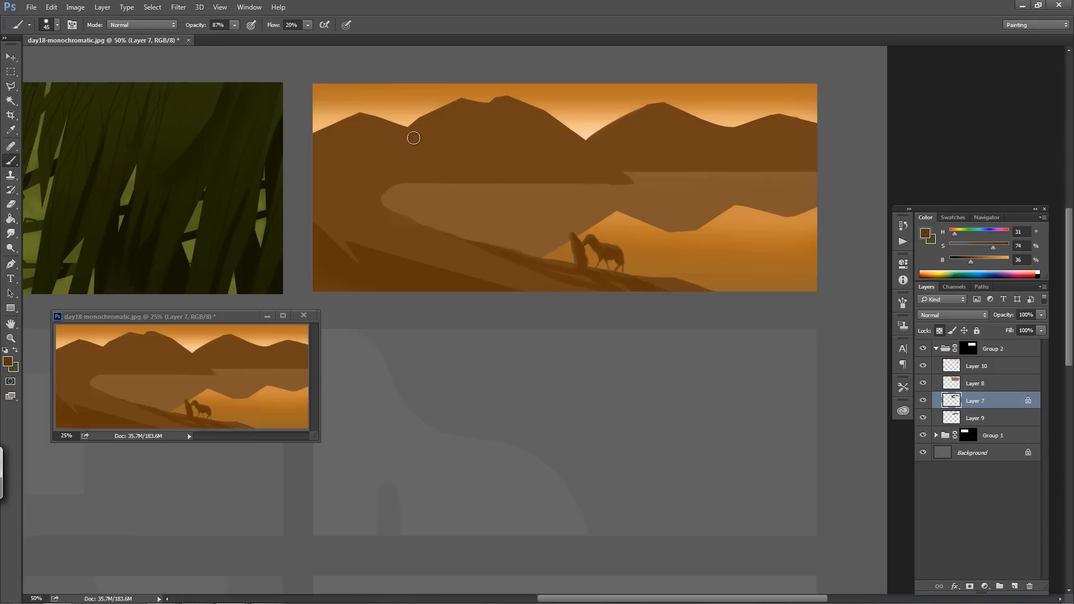
# Paint dark diagonal ridges down the large twin-peaked mountain, enlarging the brush to 70 px
pyautogui.moveTo(452, 105); pyautogui.dragTo(421, 136)
pyautogui.moveTo(503, 96)
pyautogui.mouseDown()
pyautogui.moveTo(448, 145)
pyautogui.moveTo(509, 107)
pyautogui.moveTo(465, 146)
pyautogui.moveTo(388, 173)
pyautogui.mouseUp()
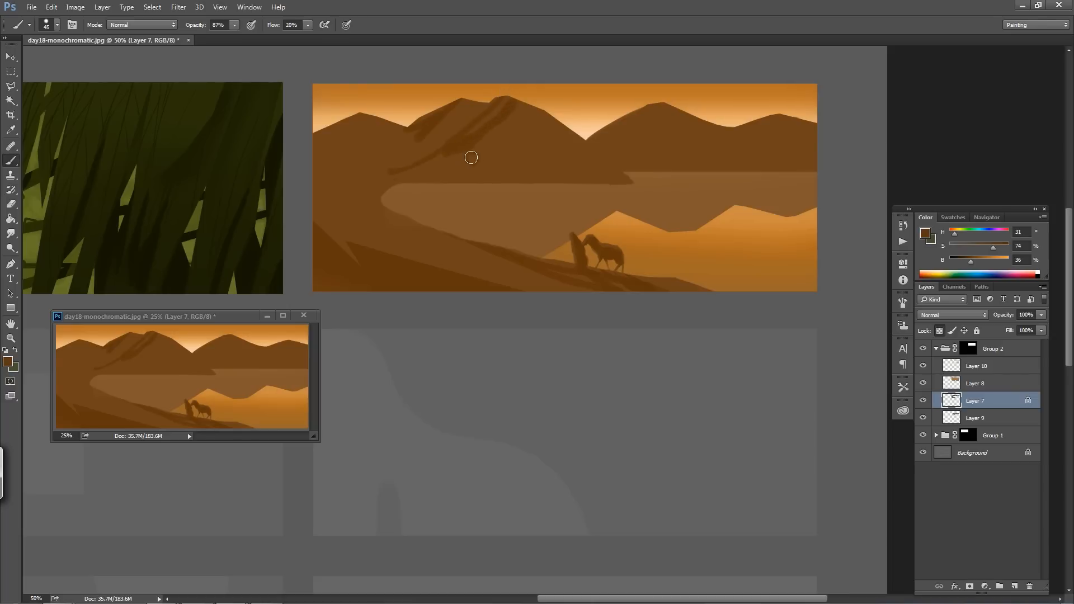
pyautogui.moveTo(525, 134); pyautogui.dragTo(486, 168)
pyautogui.press(']')
pyautogui.press(']')
pyautogui.press(']')
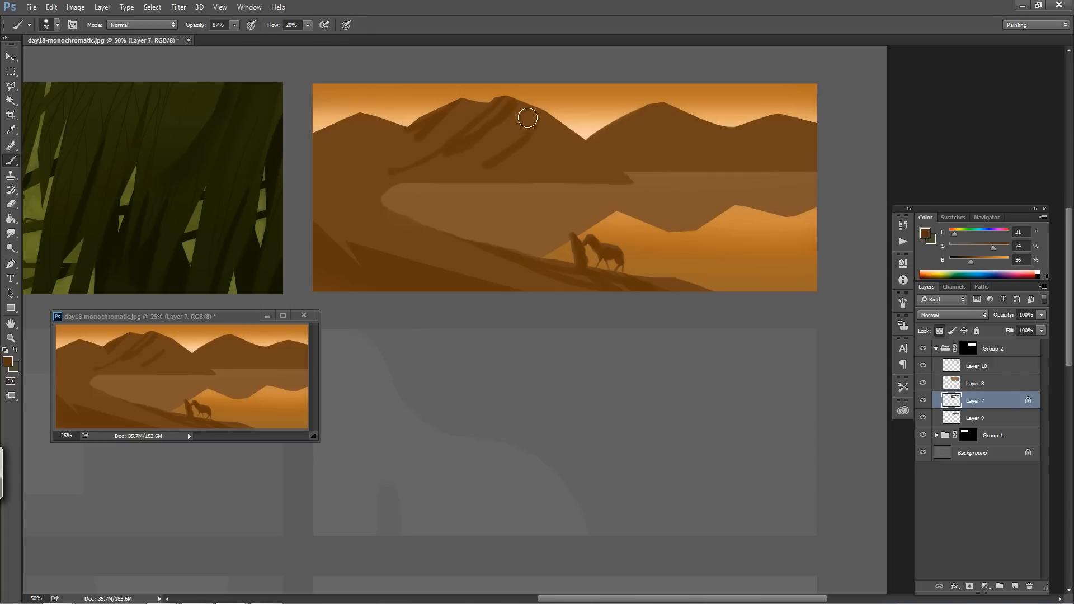
pyautogui.moveTo(527, 112); pyautogui.dragTo(440, 173)
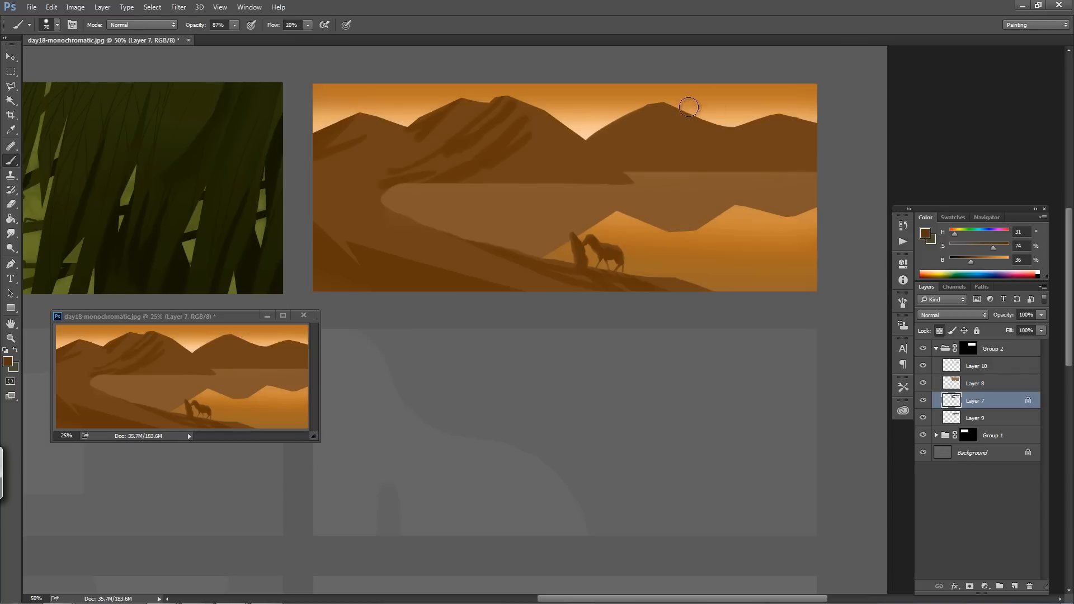
# Shade the slopes of the right-hand mountains and the large mountain's lower right flank, undoing one stroke that covers too much
pyautogui.moveTo(677, 111)
pyautogui.mouseDown()
pyautogui.moveTo(714, 139)
pyautogui.moveTo(712, 128)
pyautogui.moveTo(734, 136)
pyautogui.moveTo(728, 170)
pyautogui.moveTo(750, 177)
pyautogui.mouseUp()
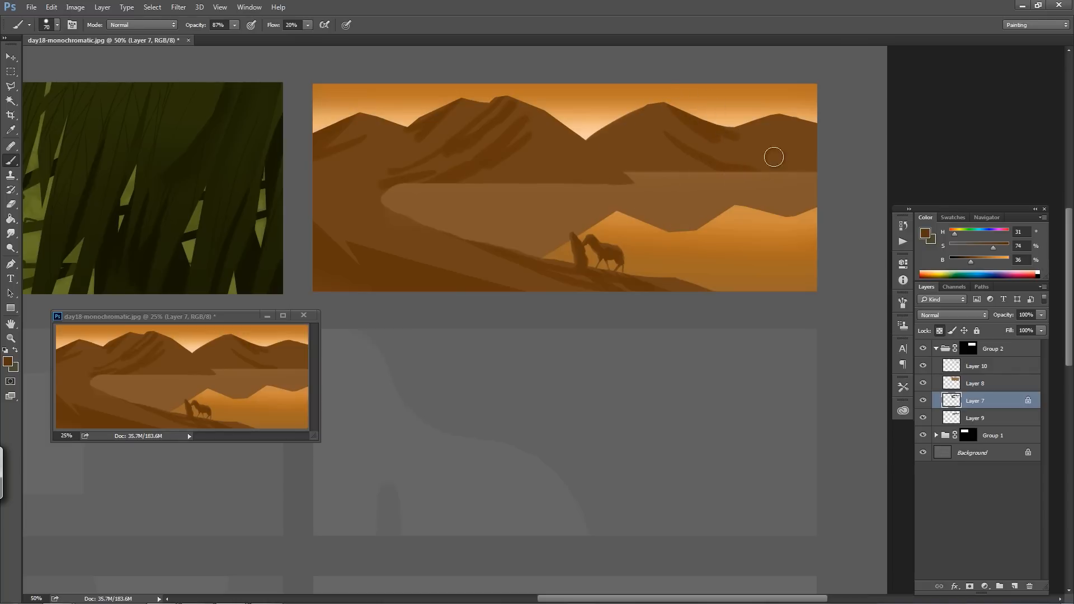
pyautogui.moveTo(770, 109); pyautogui.dragTo(814, 131)
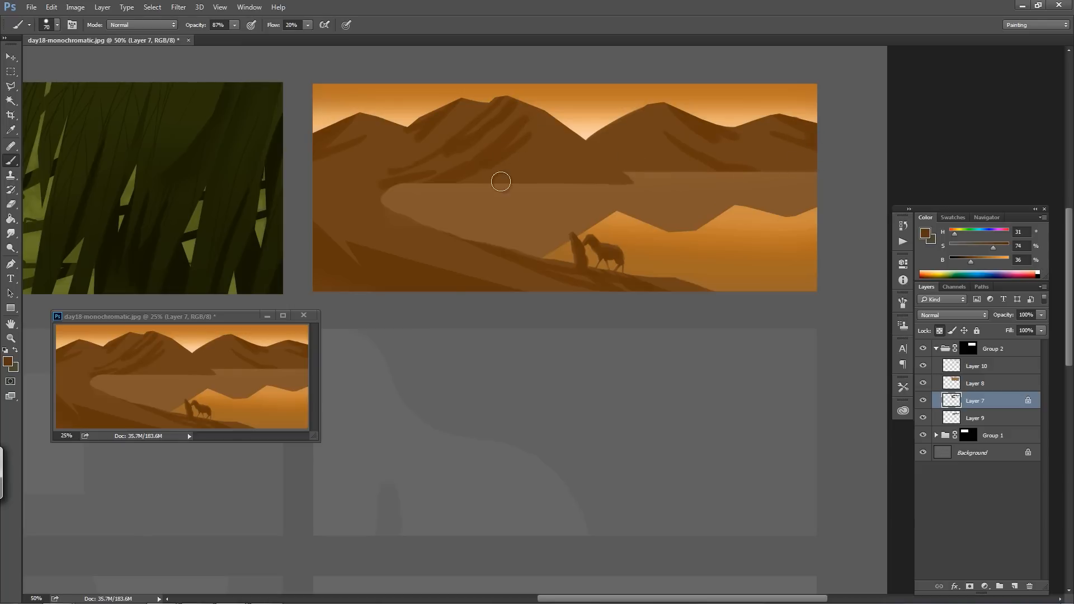
pyautogui.moveTo(554, 139)
pyautogui.mouseDown()
pyautogui.moveTo(506, 193)
pyautogui.moveTo(587, 165)
pyautogui.moveTo(556, 147)
pyautogui.moveTo(616, 186)
pyautogui.moveTo(575, 162)
pyautogui.moveTo(598, 182)
pyautogui.moveTo(537, 177)
pyautogui.moveTo(583, 189)
pyautogui.mouseUp()
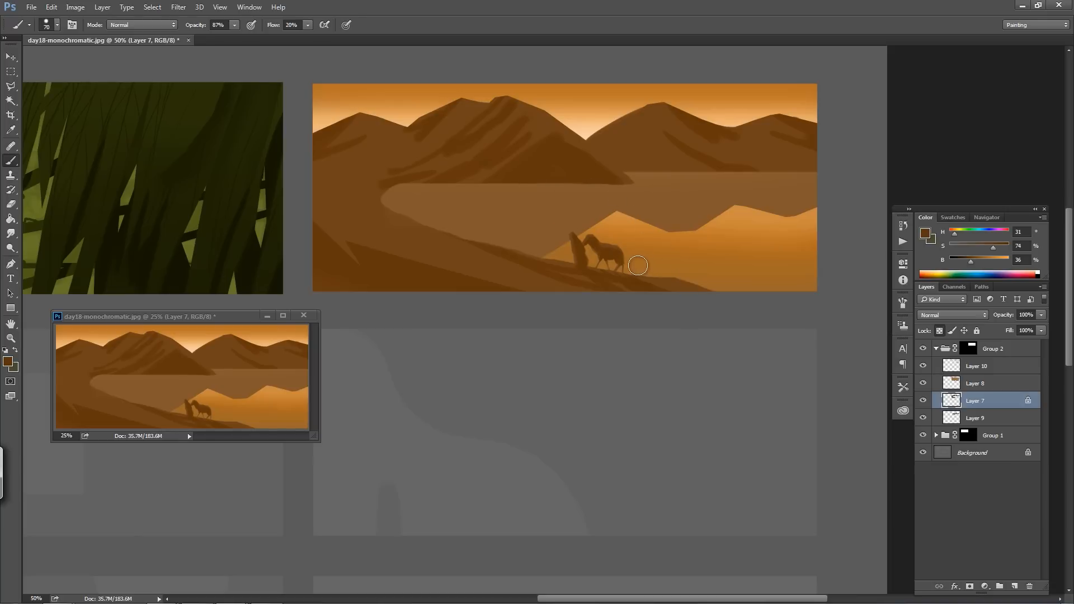
pyautogui.hotkey('ctrl', 'z')
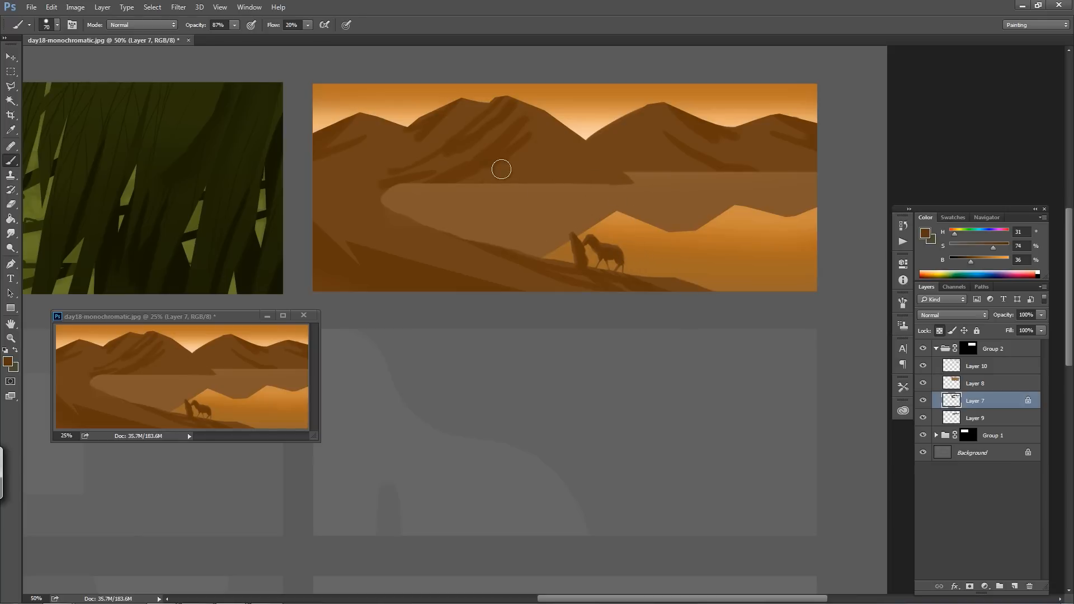
pyautogui.moveTo(493, 166)
pyautogui.mouseDown()
pyautogui.moveTo(517, 156)
pyautogui.moveTo(501, 180)
pyautogui.moveTo(536, 160)
pyautogui.moveTo(570, 189)
pyautogui.moveTo(549, 182)
pyautogui.moveTo(512, 196)
pyautogui.moveTo(531, 184)
pyautogui.moveTo(548, 194)
pyautogui.moveTo(589, 163)
pyautogui.moveTo(559, 170)
pyautogui.moveTo(566, 163)
pyautogui.moveTo(604, 188)
pyautogui.moveTo(562, 176)
pyautogui.moveTo(587, 154)
pyautogui.mouseUp()
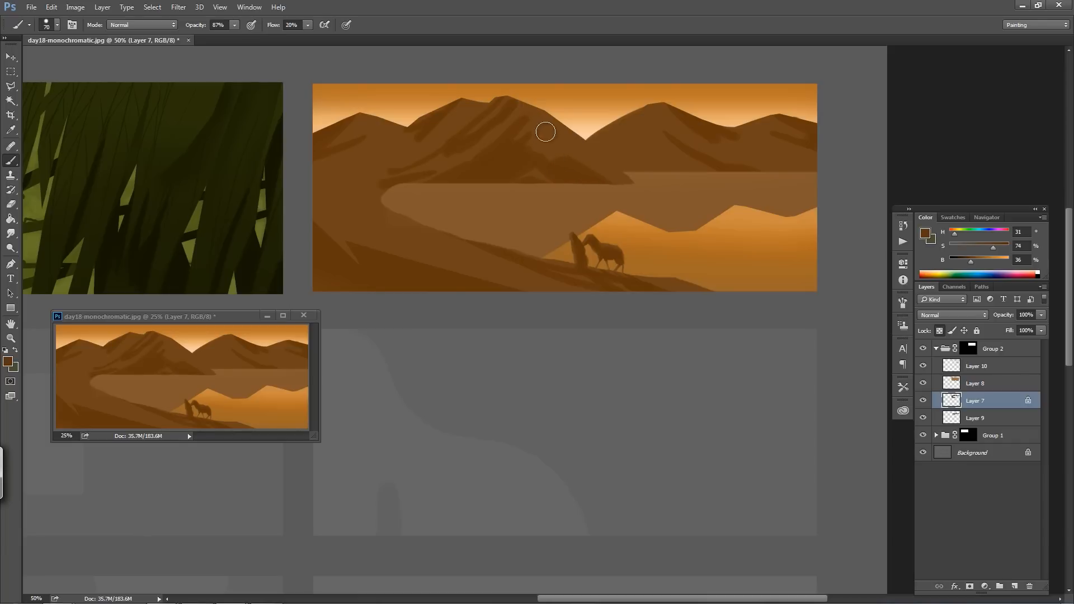
pyautogui.moveTo(587, 159); pyautogui.dragTo(621, 182)
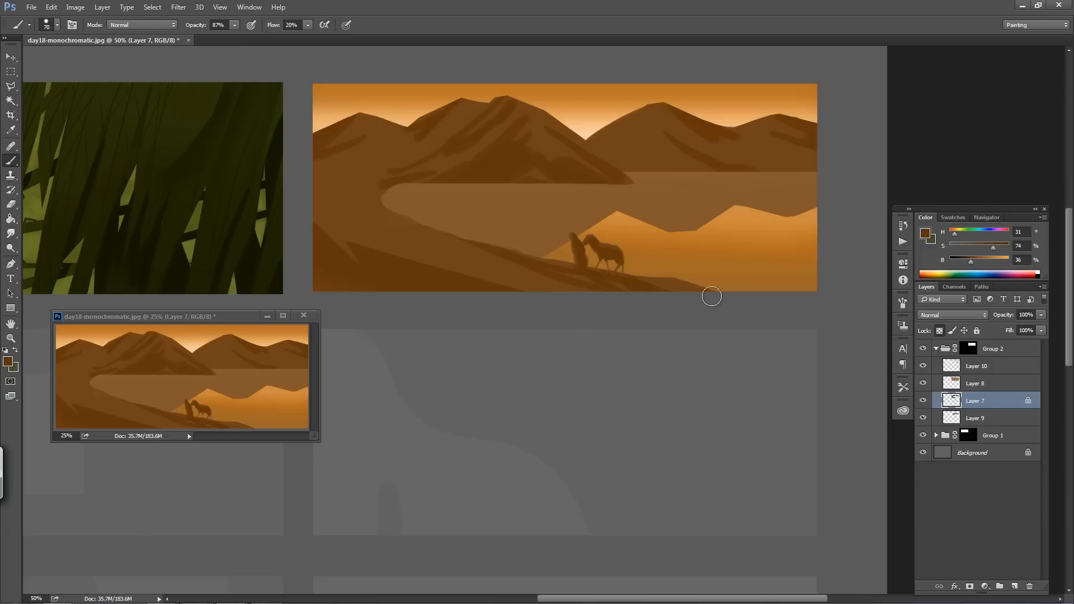
# Blend dark brown over the foreground shore to cover the jagged light wedge at its left end
pyautogui.moveTo(539, 280); pyautogui.dragTo(321, 213)
pyautogui.moveTo(377, 255); pyautogui.dragTo(316, 224)
pyautogui.moveTo(451, 266); pyautogui.dragTo(364, 242)
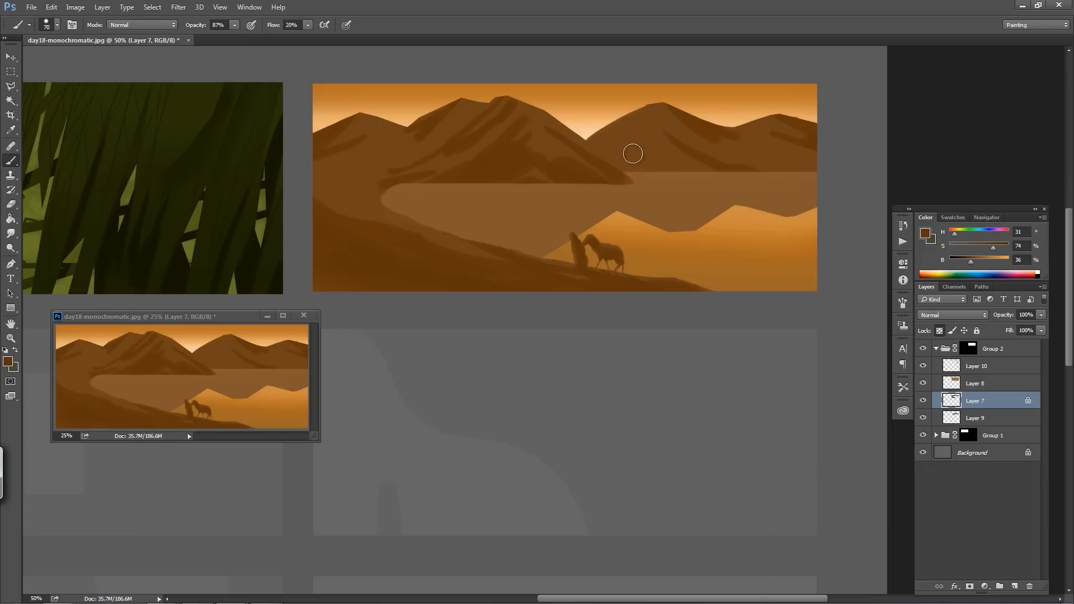
# Sample the peach sky glow and brush it as haze over the right-hand mountains at 10% opacity and 10% flow
pyautogui.keyDown('alt'); pyautogui.click(587, 126); pyautogui.keyUp('alt')
pyautogui.press('2')
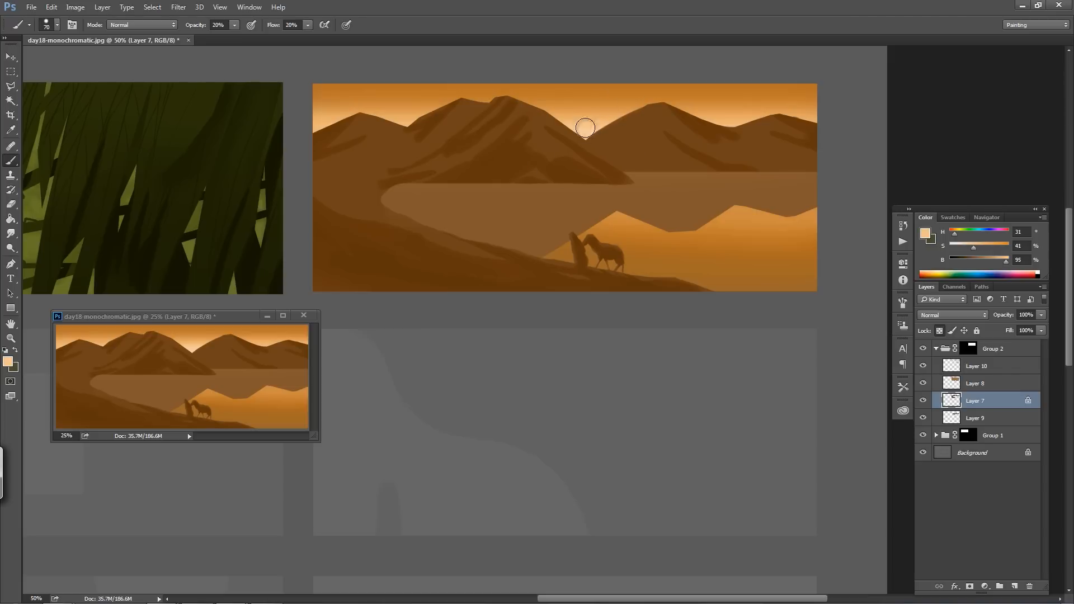
pyautogui.moveTo(592, 141); pyautogui.dragTo(611, 155)
pyautogui.hotkey('ctrl', 'z')
pyautogui.hotkey('shift', '1')
pyautogui.moveTo(585, 120)
pyautogui.mouseDown()
pyautogui.moveTo(628, 166)
pyautogui.moveTo(598, 119)
pyautogui.moveTo(631, 109)
pyautogui.moveTo(653, 123)
pyautogui.mouseUp()
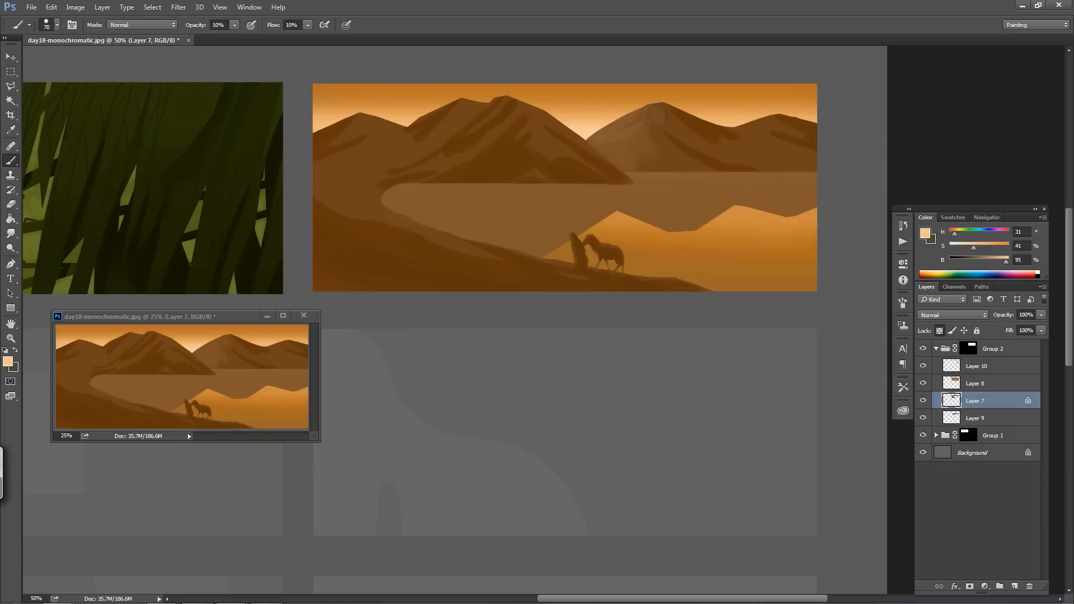
pyautogui.moveTo(610, 156)
pyautogui.mouseDown()
pyautogui.moveTo(688, 150)
pyautogui.moveTo(771, 119)
pyautogui.moveTo(739, 133)
pyautogui.moveTo(771, 133)
pyautogui.mouseUp()
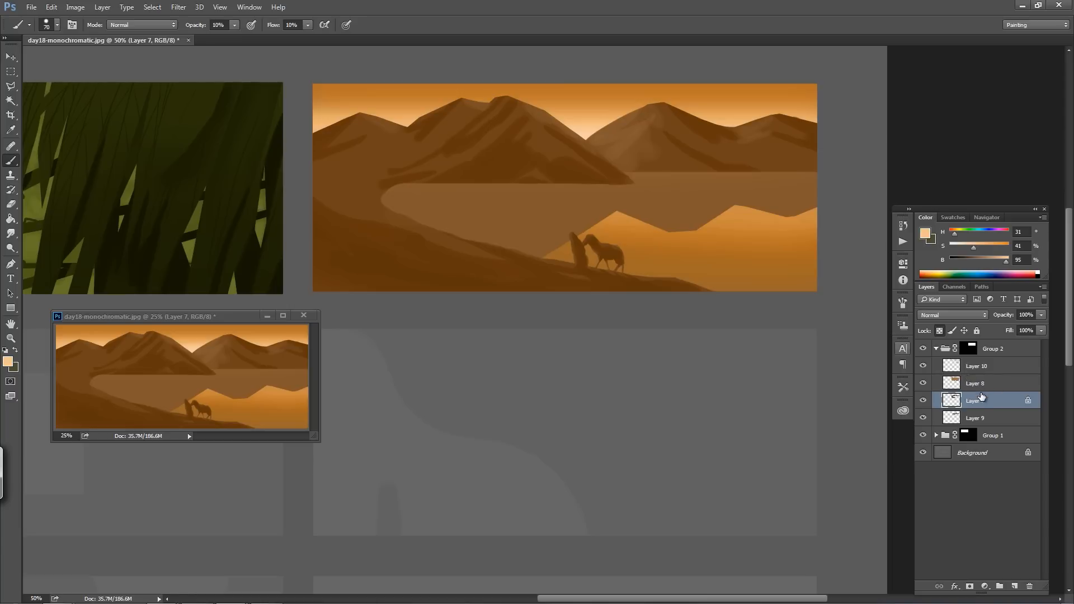
# Toggle Layer 9 to check its content, and add a new layer directly above it
pyautogui.click(924, 418)
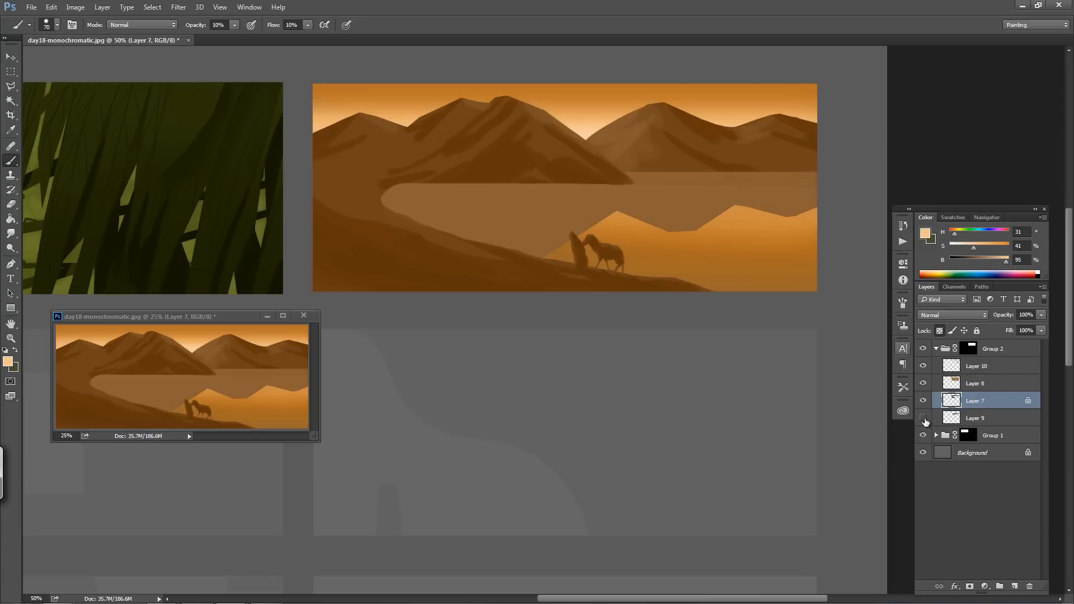
pyautogui.click(924, 417)
pyautogui.click(996, 422)
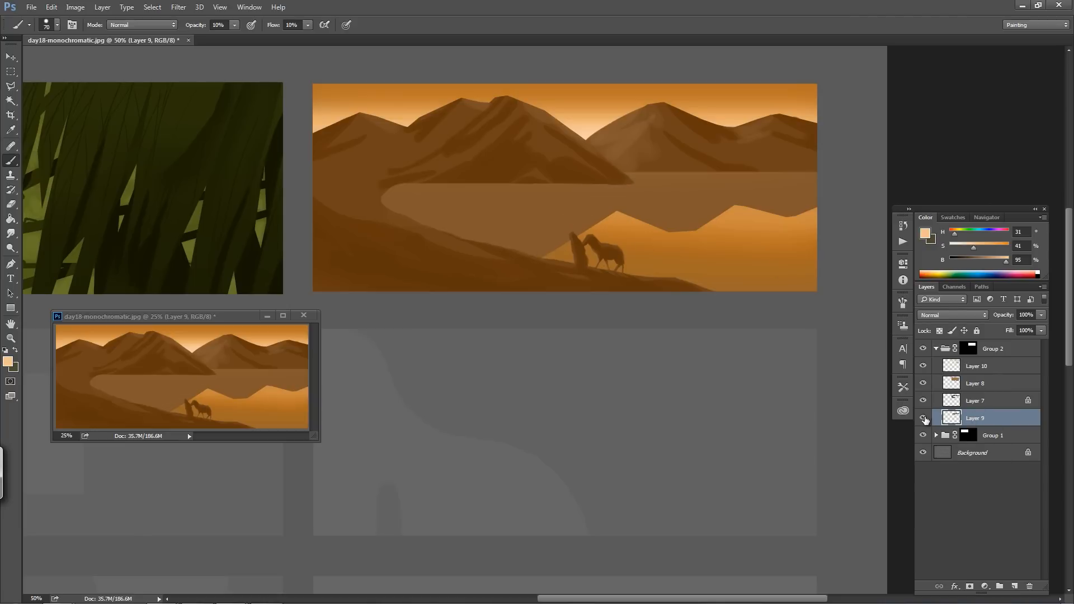
pyautogui.click(1014, 585)
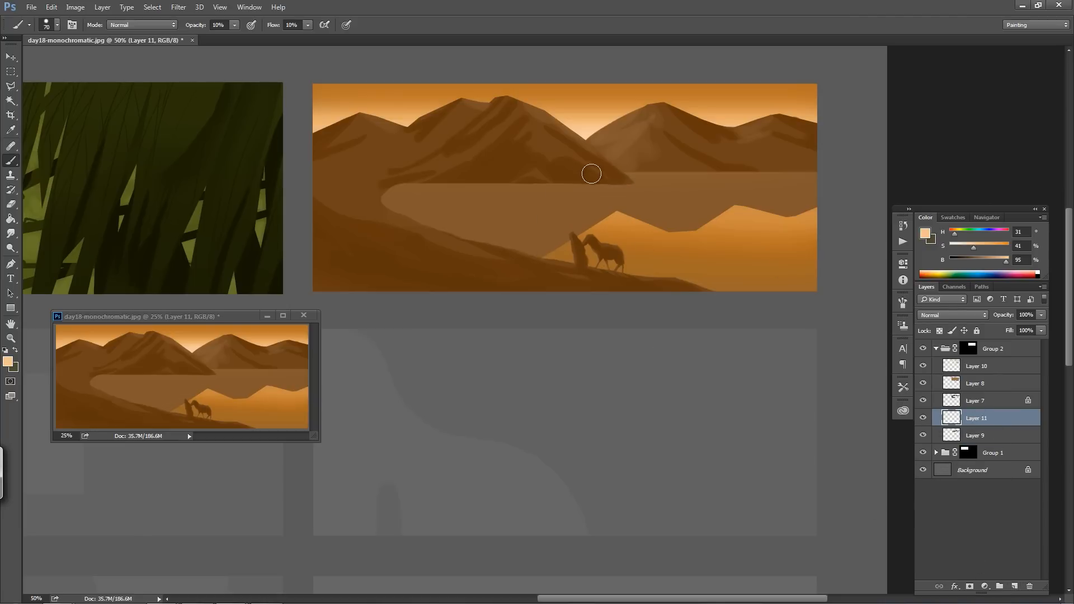
# Sample the dark brown of the large mountain, check the layers' visibility, and move Layer 11 above Layer 10
pyautogui.keyDown('alt'); pyautogui.click(565, 149); pyautogui.keyUp('alt')
pyautogui.keyDown('alt'); pyautogui.click(569, 163); pyautogui.keyUp('alt')
pyautogui.click(923, 401)
pyautogui.click(923, 400)
pyautogui.keyDown('ctrl'); pyautogui.click(953, 401); pyautogui.keyUp('ctrl')
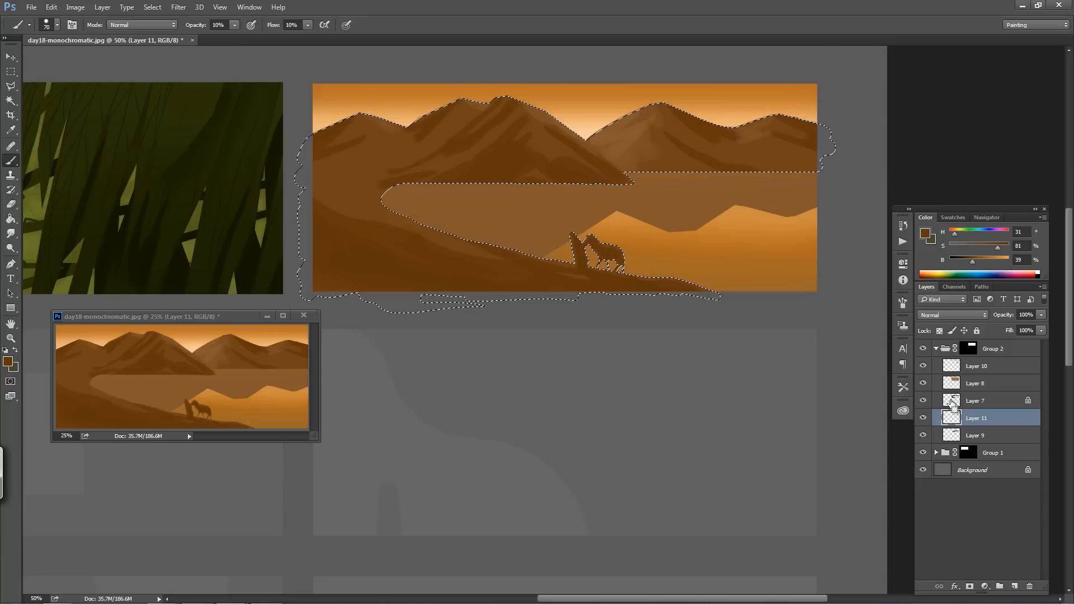
pyautogui.hotkey('ctrl', 'd')
pyautogui.click(922, 368)
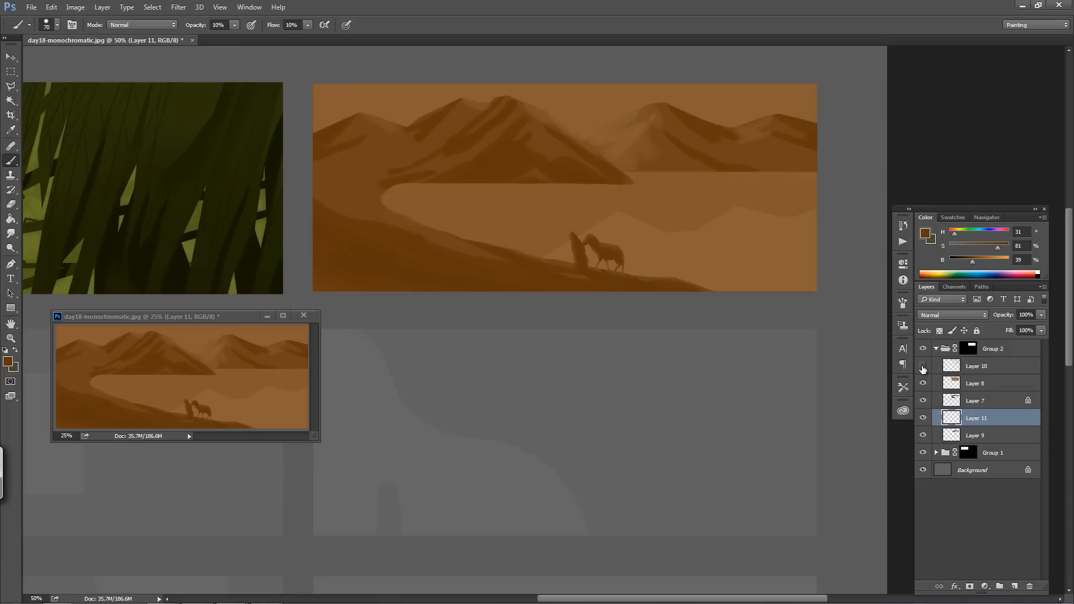
pyautogui.click(923, 368)
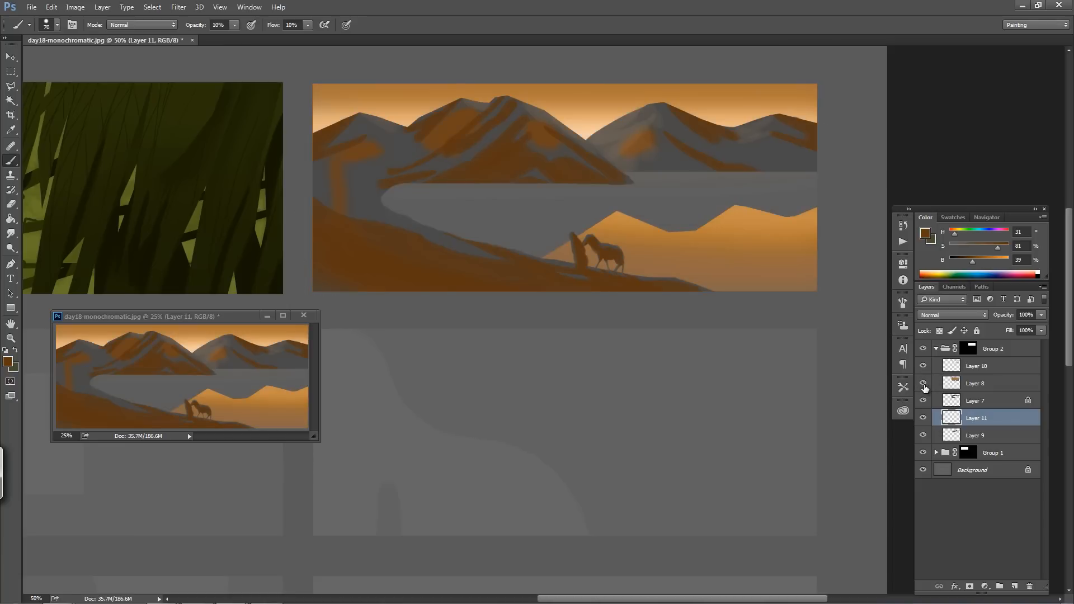
pyautogui.moveTo(976, 419); pyautogui.dragTo(976, 360)
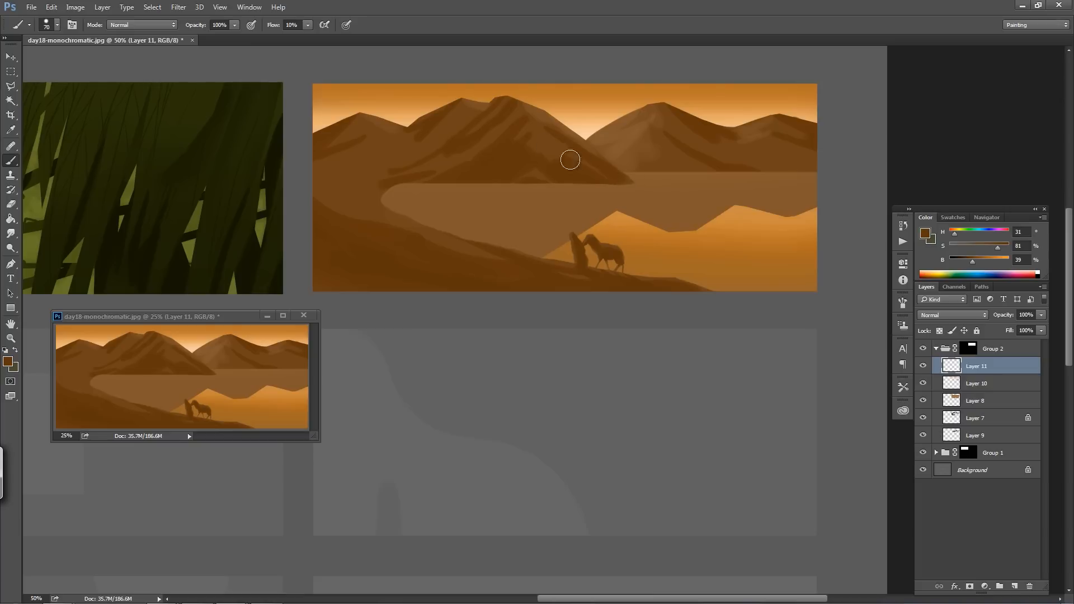
# Try painting the large mountain's dark reflection diagonally across the lake on Layer 11, and undo the strokes
pyautogui.moveTo(621, 187); pyautogui.dragTo(544, 228)
pyautogui.moveTo(621, 183); pyautogui.dragTo(549, 224)
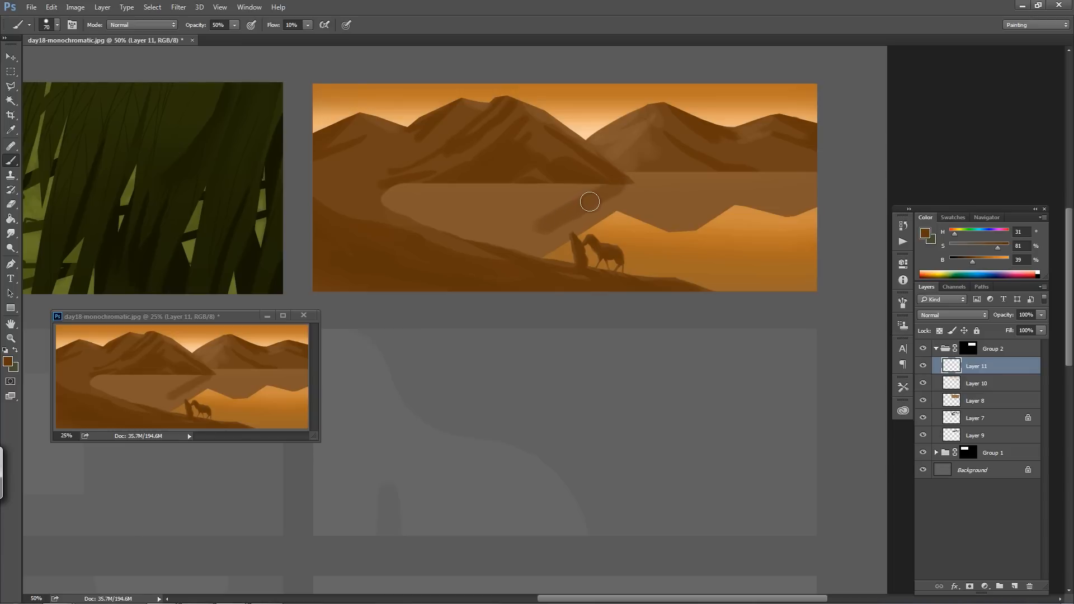
pyautogui.keyDown('alt'); pyautogui.click(545, 225); pyautogui.keyUp('alt')
pyautogui.hotkey('ctrl', 'alt', 'z')
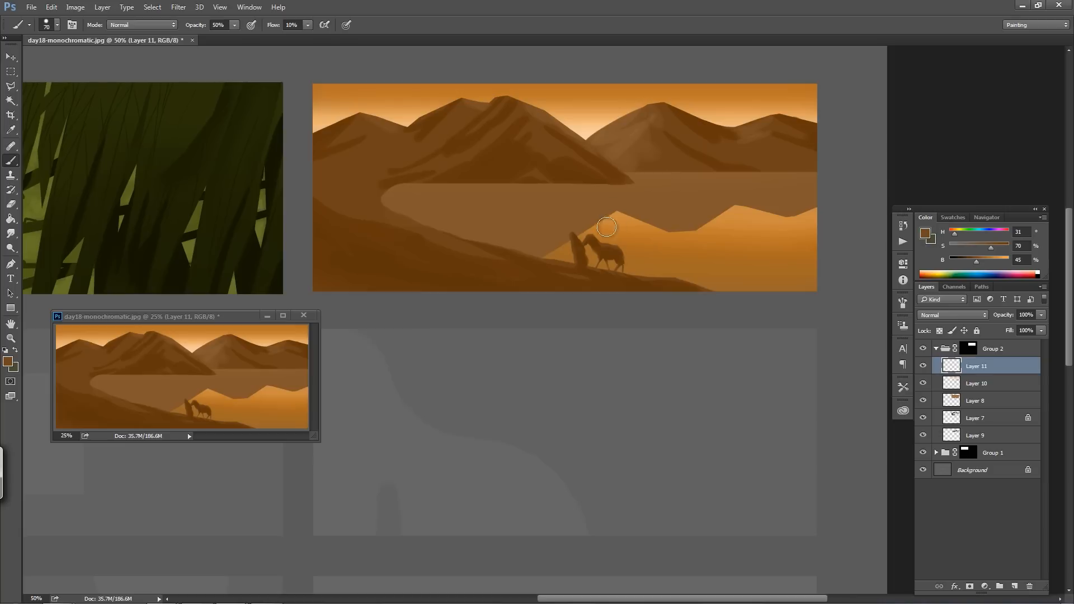
# Paint the large mountain's ridges as dark brown reflections across the lake on Layer 11, with the brush at 100% opacity and 20% flow
pyautogui.click(923, 366)
pyautogui.click(923, 367)
pyautogui.moveTo(627, 187)
pyautogui.mouseDown()
pyautogui.moveTo(552, 236)
pyautogui.moveTo(599, 199)
pyautogui.moveTo(618, 200)
pyautogui.moveTo(562, 241)
pyautogui.moveTo(601, 183)
pyautogui.moveTo(553, 210)
pyautogui.moveTo(565, 185)
pyautogui.moveTo(539, 200)
pyautogui.moveTo(601, 185)
pyautogui.moveTo(549, 204)
pyautogui.moveTo(531, 195)
pyautogui.moveTo(545, 184)
pyautogui.moveTo(502, 190)
pyautogui.moveTo(541, 205)
pyautogui.moveTo(517, 227)
pyautogui.moveTo(545, 207)
pyautogui.moveTo(519, 224)
pyautogui.moveTo(530, 218)
pyautogui.moveTo(436, 187)
pyautogui.moveTo(500, 188)
pyautogui.moveTo(557, 215)
pyautogui.moveTo(538, 231)
pyautogui.moveTo(444, 211)
pyautogui.moveTo(424, 185)
pyautogui.moveTo(399, 190)
pyautogui.moveTo(449, 195)
pyautogui.moveTo(422, 209)
pyautogui.moveTo(399, 199)
pyautogui.moveTo(508, 245)
pyautogui.moveTo(582, 256)
pyautogui.mouseUp()
pyautogui.hotkey('shift', '2')
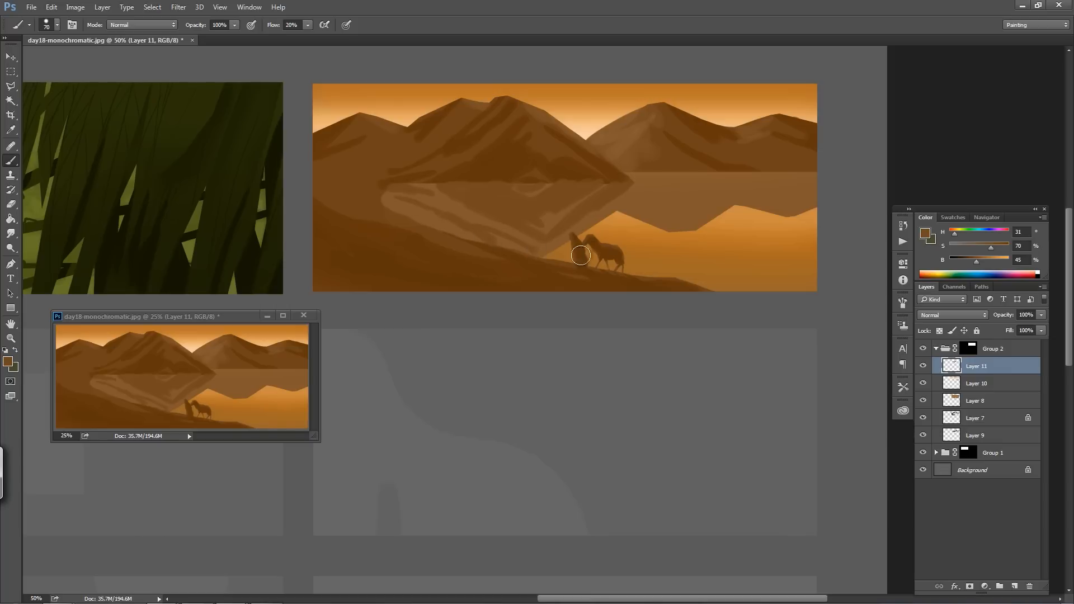
# Paint dark ridge reflections of the right-hand mountains on the lake, and toggle Layer 11 to compare
pyautogui.moveTo(734, 184)
pyautogui.mouseDown()
pyautogui.moveTo(728, 174)
pyautogui.moveTo(682, 194)
pyautogui.moveTo(751, 176)
pyautogui.moveTo(643, 178)
pyautogui.moveTo(691, 175)
pyautogui.mouseUp()
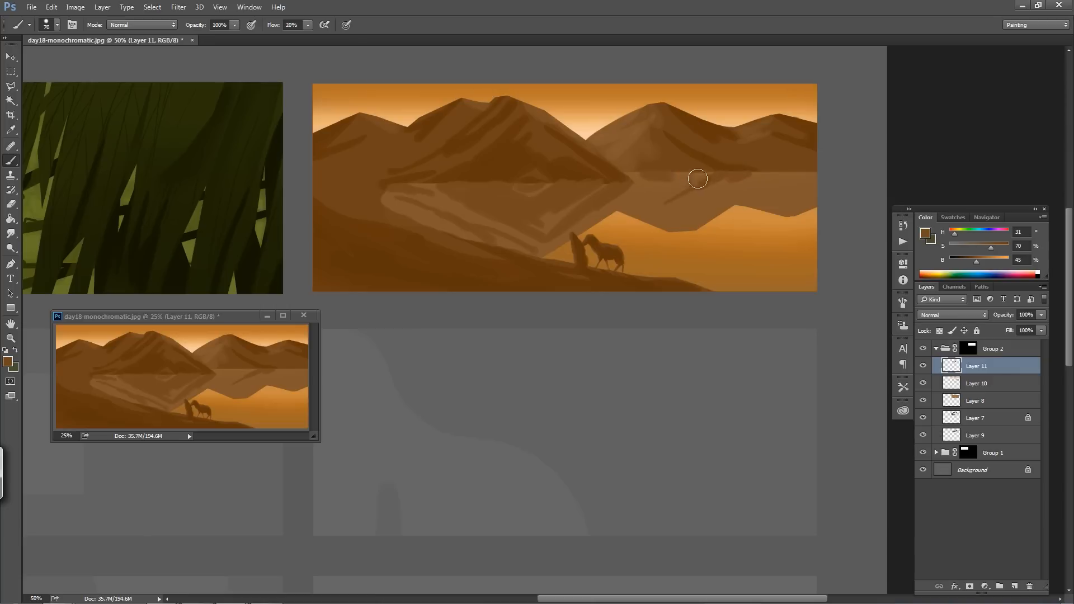
pyautogui.moveTo(820, 202); pyautogui.dragTo(794, 217)
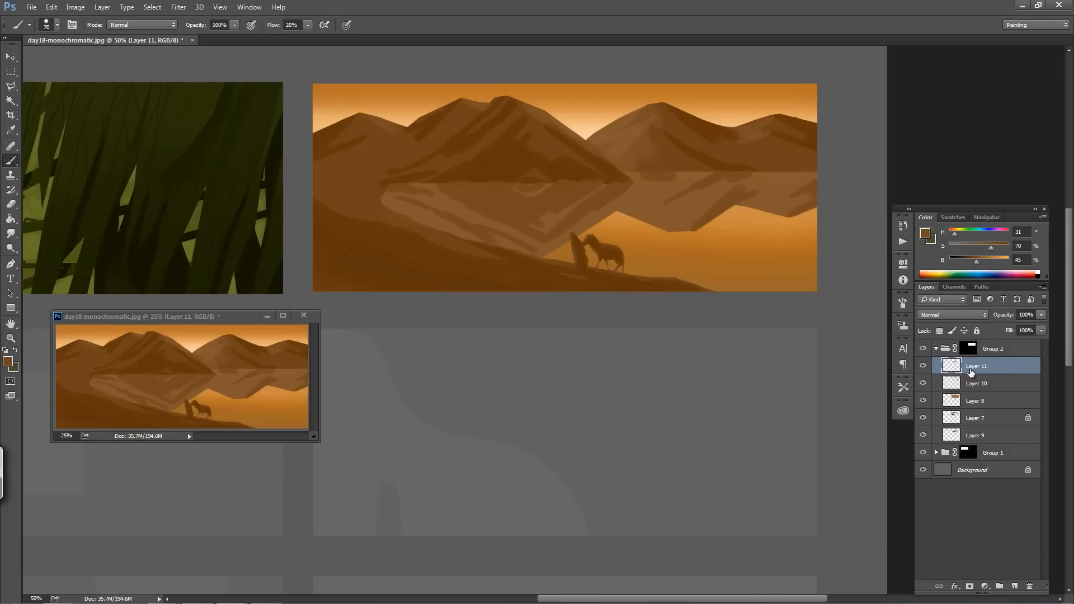
pyautogui.click(923, 366)
pyautogui.click(923, 366)
pyautogui.keyDown('ctrl'); pyautogui.click(955, 402); pyautogui.keyUp('ctrl')
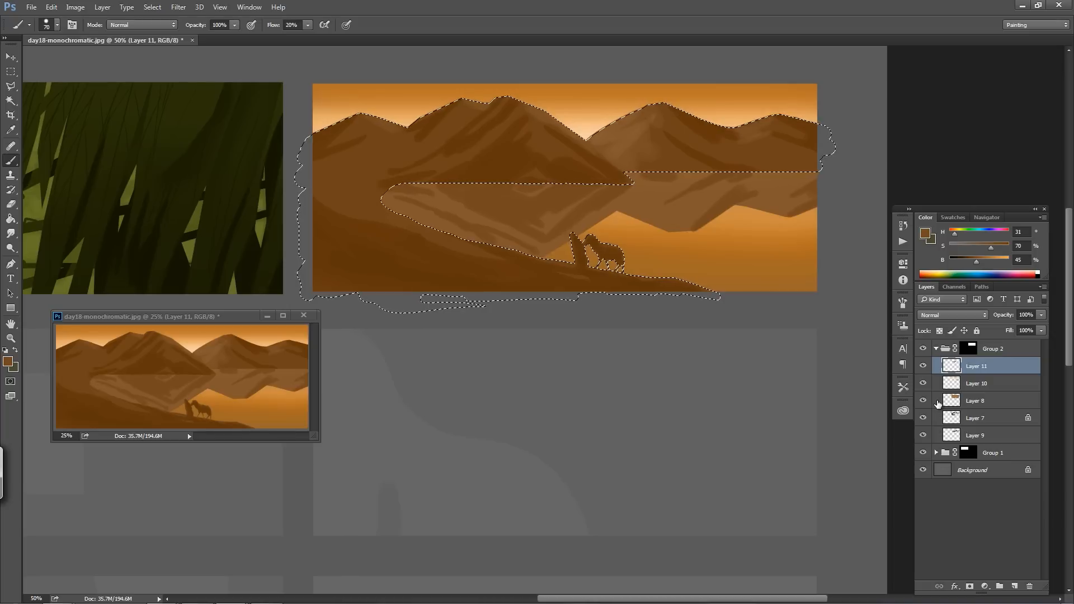
pyautogui.hotkey('ctrl', 'd')
pyautogui.click(923, 366)
pyautogui.click(923, 367)
pyautogui.moveTo(960, 421); pyautogui.dragTo(970, 432)
# Select the thumbnail area from Group 2's mask and put a merged copy of it on a new layer above Layer 11
pyautogui.keyDown('ctrl'); pyautogui.click(971, 349); pyautogui.keyUp('ctrl')
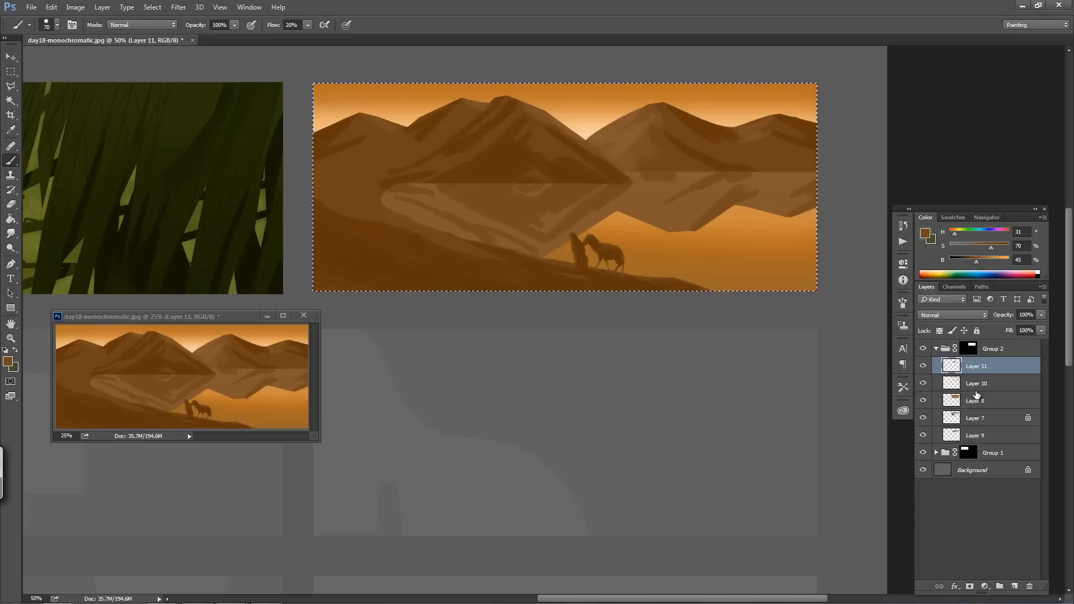
pyautogui.hotkey('ctrl', 'd')
pyautogui.hotkey('ctrl', 'shift', 'alt', 'n')
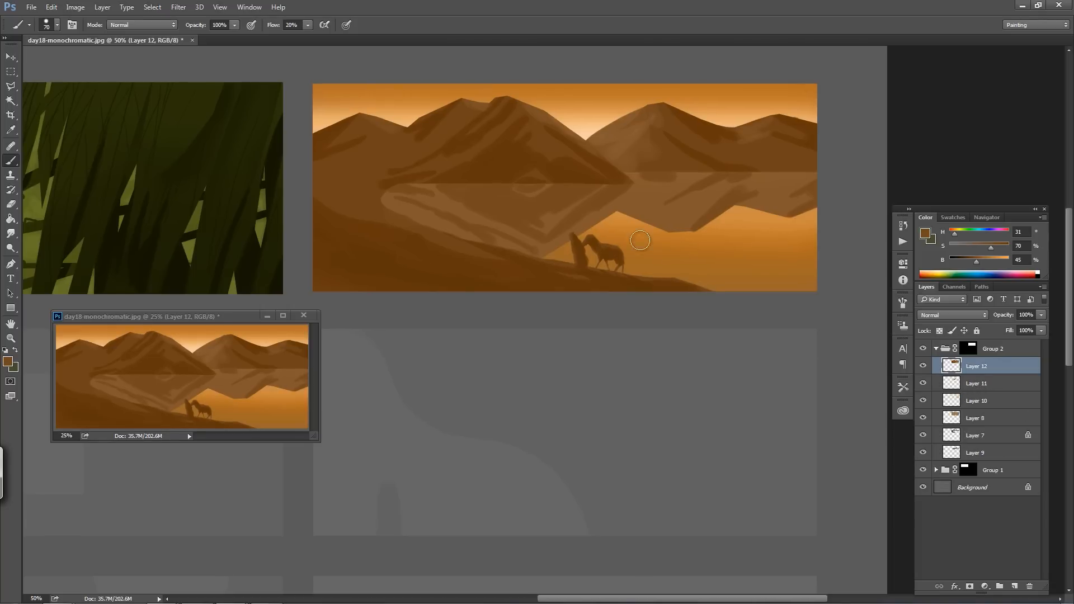
# Smudge the lake reflections into horizontal ripples on Layer 12, using 100% strength and a brush size of 10
pyautogui.click(11, 233)
pyautogui.press('0')
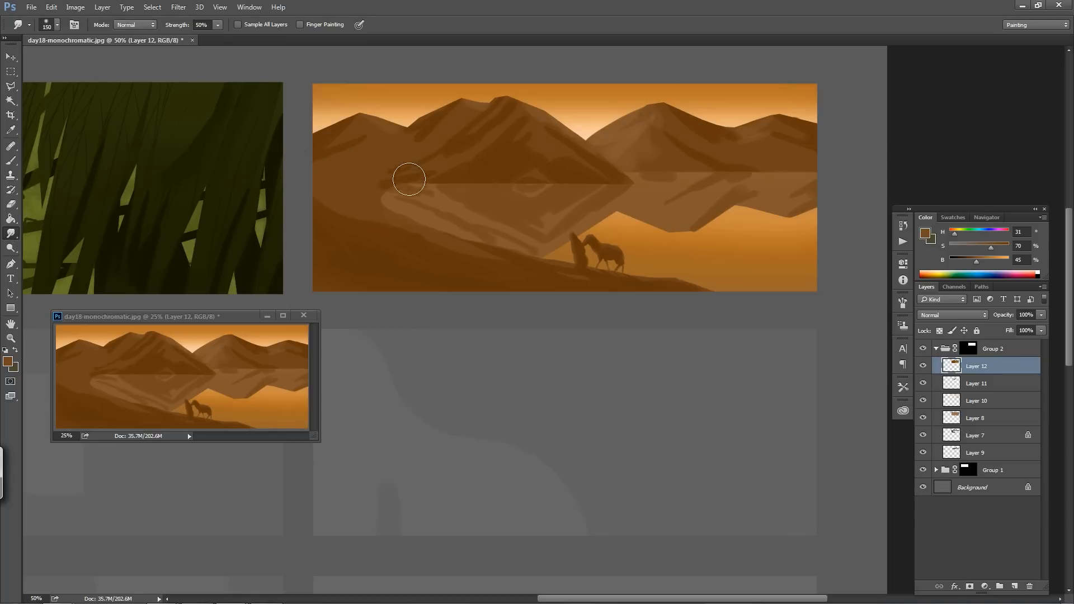
pyautogui.press('[')
pyautogui.press('[')
pyautogui.press('[')
pyautogui.press('[')
pyautogui.press('[')
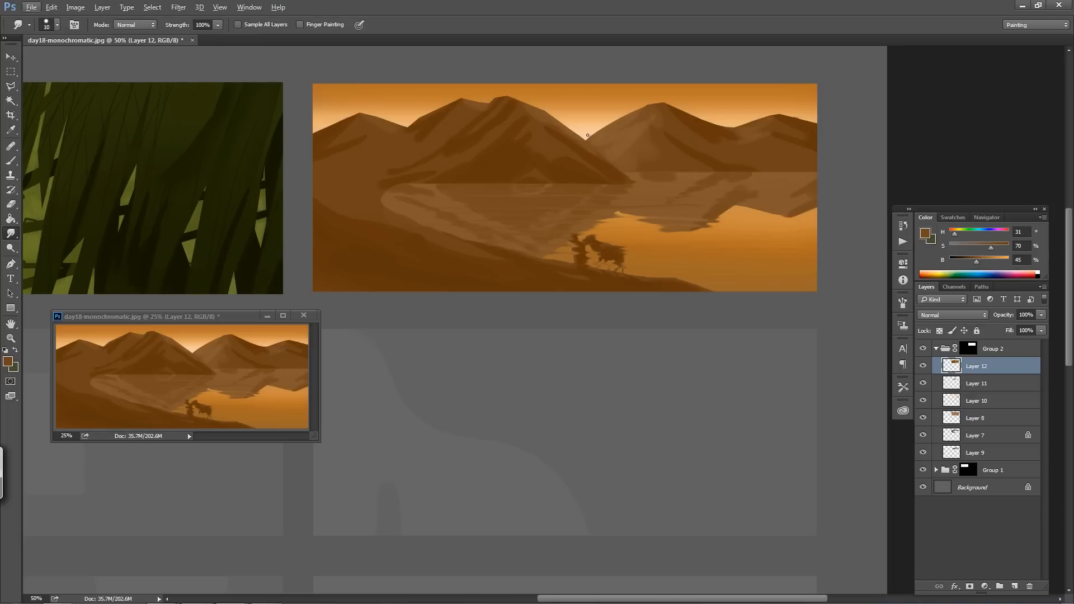
# Sample the peach sky glow, dab highlights on the water above the figure and horse, and smudge them into horizontal glints
pyautogui.press('b')
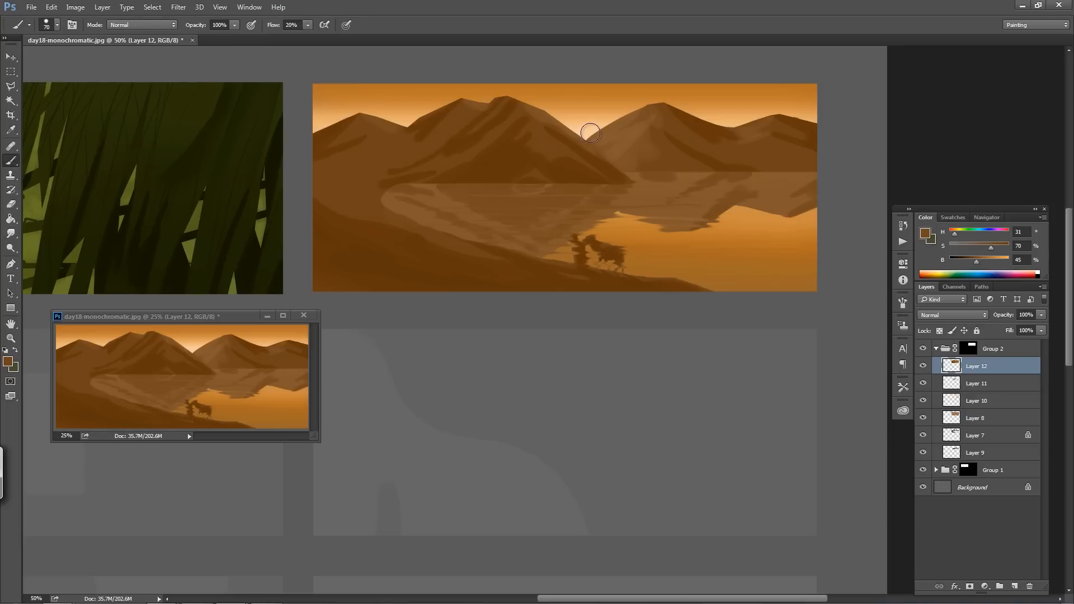
pyautogui.keyDown('alt'); pyautogui.click(585, 135); pyautogui.keyUp('alt')
pyautogui.moveTo(582, 223)
pyautogui.mouseDown()
pyautogui.moveTo(602, 220)
pyautogui.moveTo(592, 230)
pyautogui.moveTo(614, 235)
pyautogui.moveTo(601, 217)
pyautogui.mouseUp()
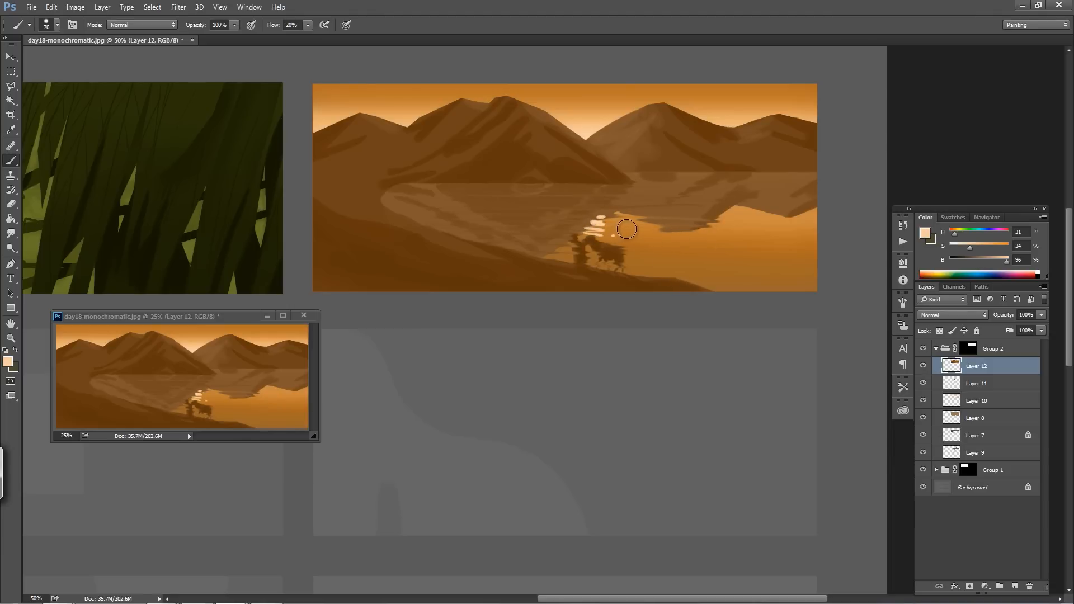
pyautogui.click(12, 234)
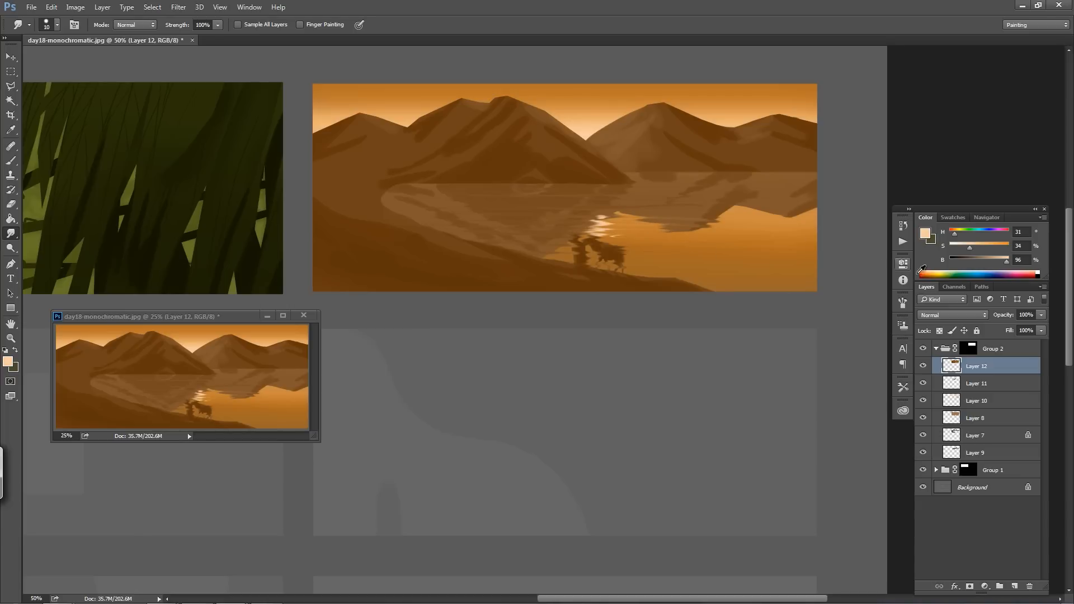
pyautogui.click(923, 367)
pyautogui.click(924, 367)
# Sample the lake's orange tones and paint over the smeared figure and horse on Layer 12
pyautogui.press('b')
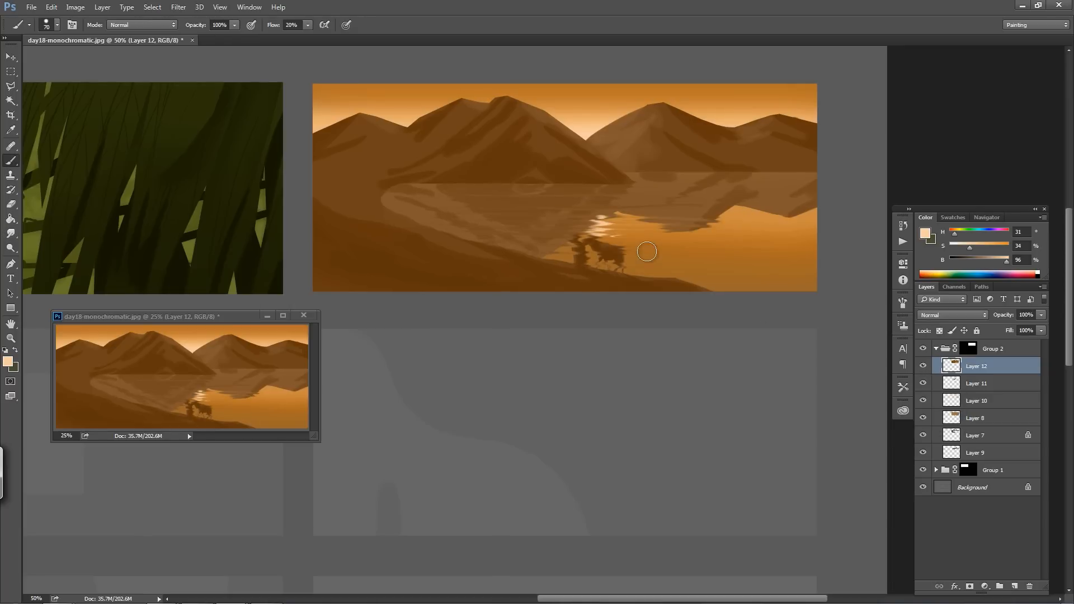
pyautogui.keyDown('alt'); pyautogui.click(625, 251); pyautogui.keyUp('alt')
pyautogui.moveTo(625, 250)
pyautogui.mouseDown()
pyautogui.moveTo(607, 254)
pyautogui.moveTo(627, 260)
pyautogui.moveTo(602, 265)
pyautogui.moveTo(593, 254)
pyautogui.moveTo(572, 259)
pyautogui.moveTo(605, 243)
pyautogui.moveTo(576, 243)
pyautogui.moveTo(608, 240)
pyautogui.moveTo(578, 238)
pyautogui.moveTo(588, 236)
pyautogui.mouseUp()
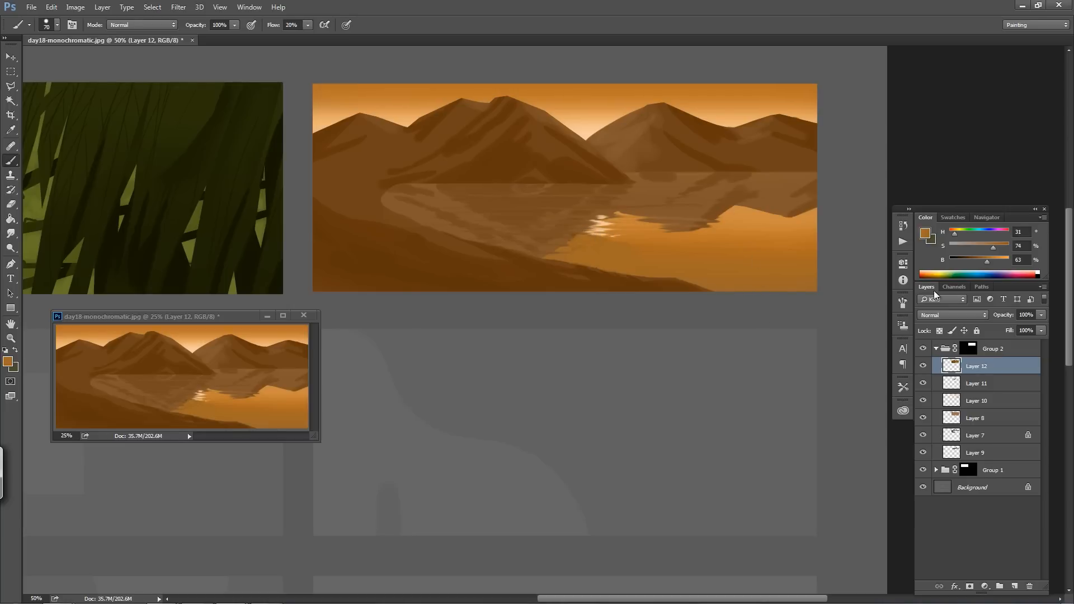
pyautogui.keyDown('alt'); pyautogui.click(603, 240); pyautogui.keyUp('alt')
pyautogui.moveTo(603, 241)
pyautogui.mouseDown()
pyautogui.moveTo(578, 240)
pyautogui.moveTo(624, 244)
pyautogui.mouseUp()
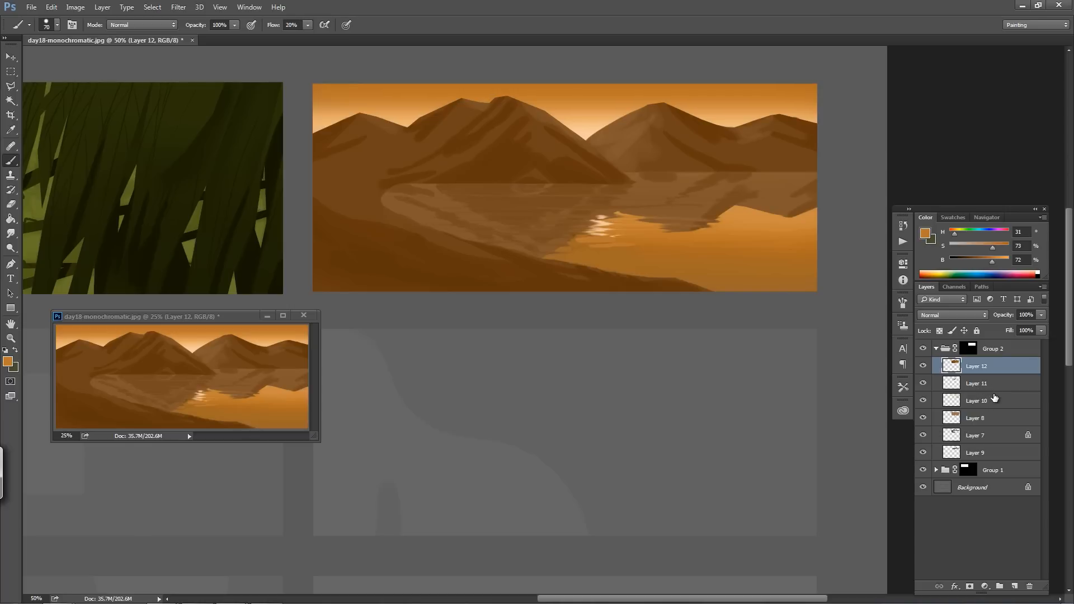
# Load Layer 7's outline as a selection and delete that area from Layer 12, then toggle Layer 8 to check it
pyautogui.keyDown('ctrl'); pyautogui.click(954, 434); pyautogui.keyUp('ctrl')
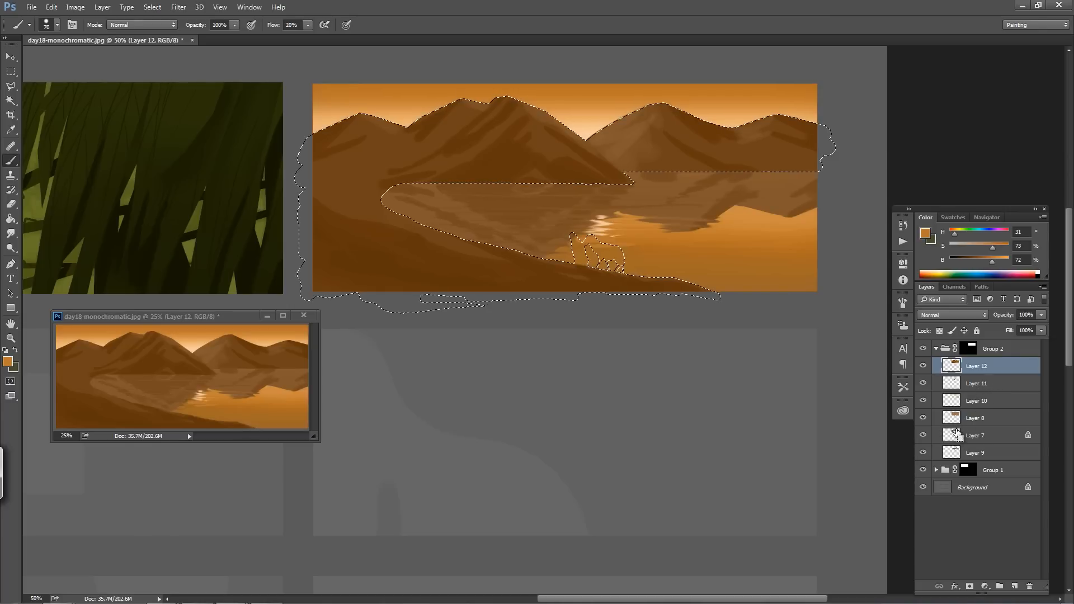
pyautogui.press('Delete')
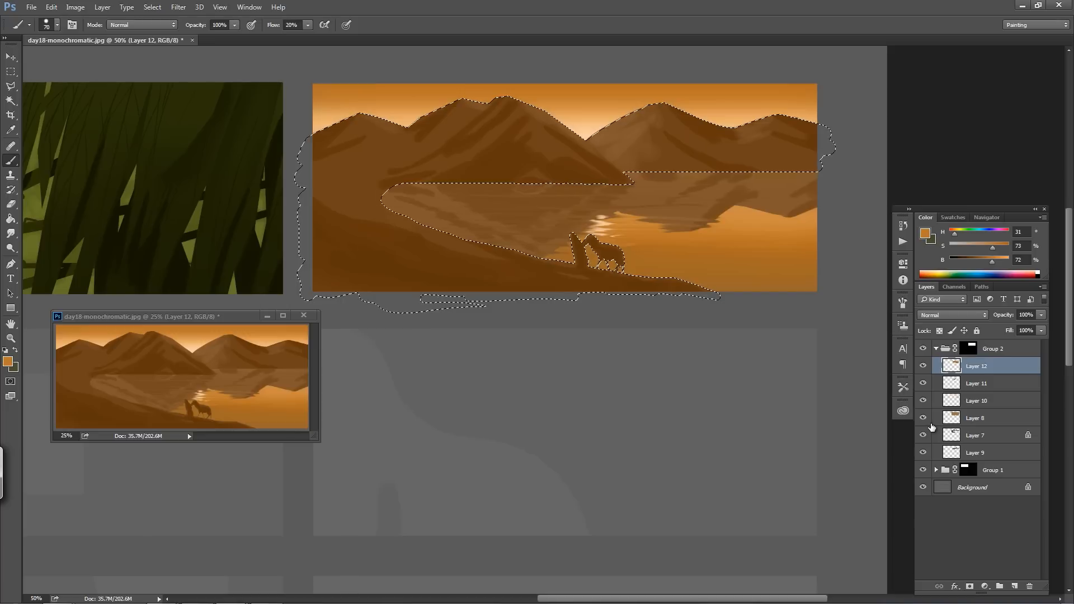
pyautogui.hotkey('ctrl', 'd')
pyautogui.click(923, 418)
pyautogui.click(923, 418)
# Add a new layer above Layer 12 masked to Layer 7's outline, and switch to the Gradient tool at 54% opacity
pyautogui.keyDown('ctrl'); pyautogui.click(955, 421); pyautogui.keyUp('ctrl')
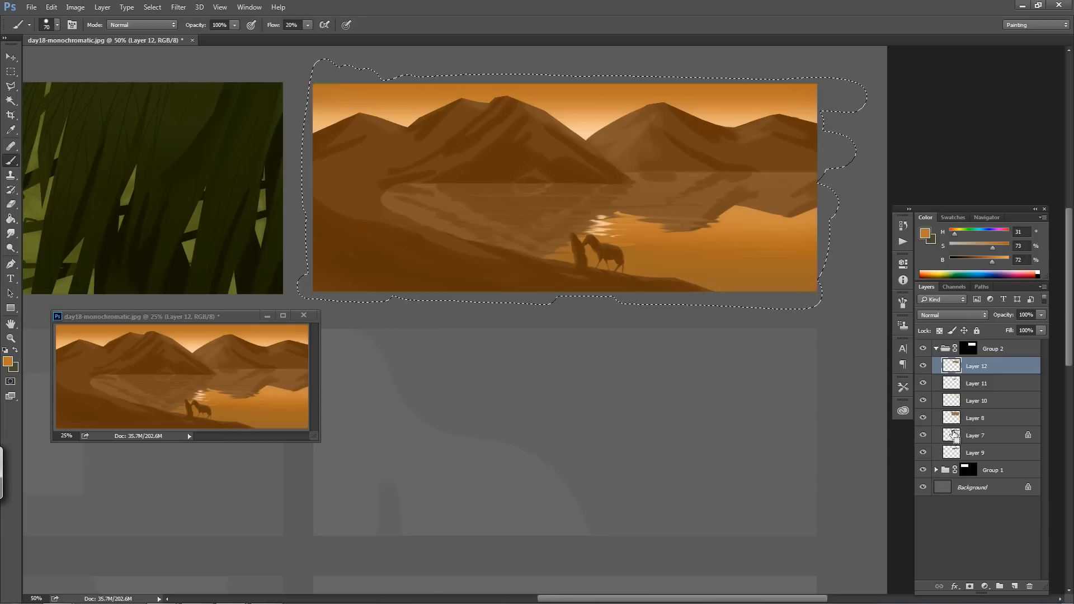
pyautogui.keyDown('ctrl'); pyautogui.click(955, 435); pyautogui.keyUp('ctrl')
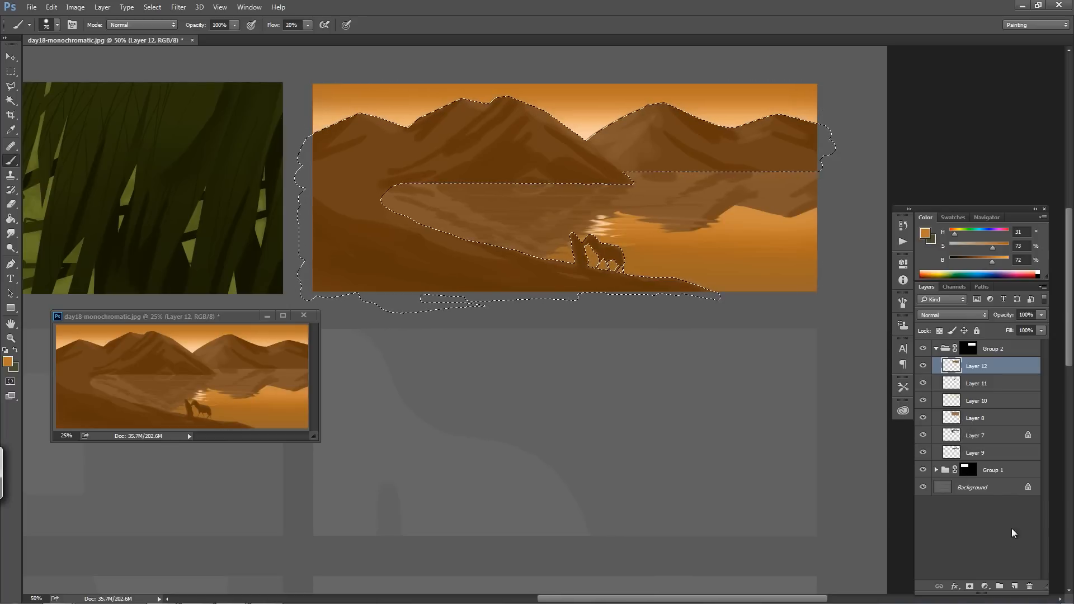
pyautogui.click(970, 586)
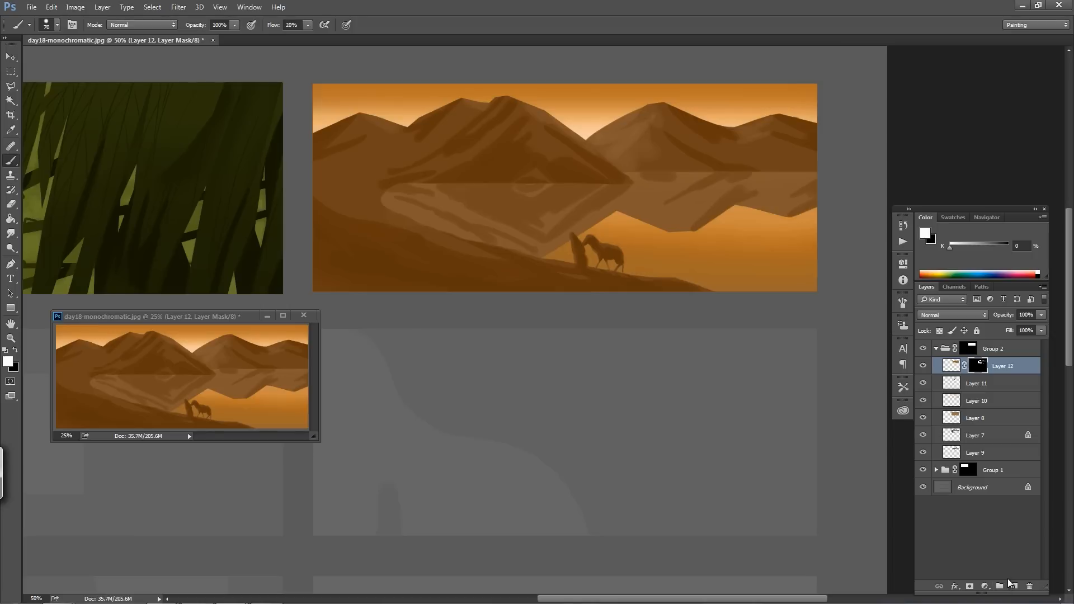
pyautogui.hotkey('ctrl', 'z')
pyautogui.click(1014, 586)
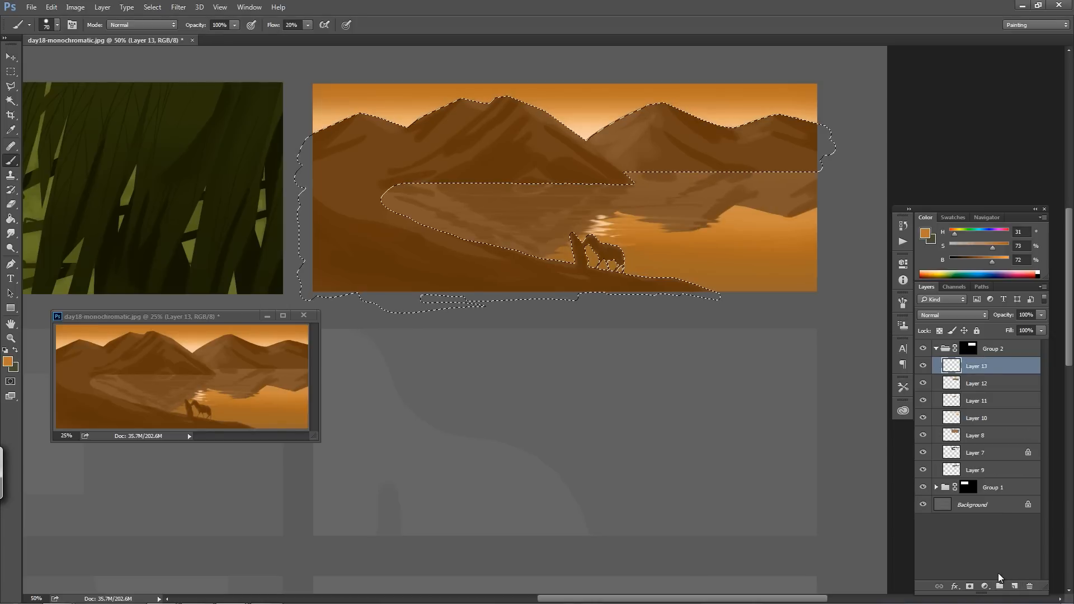
pyautogui.click(971, 587)
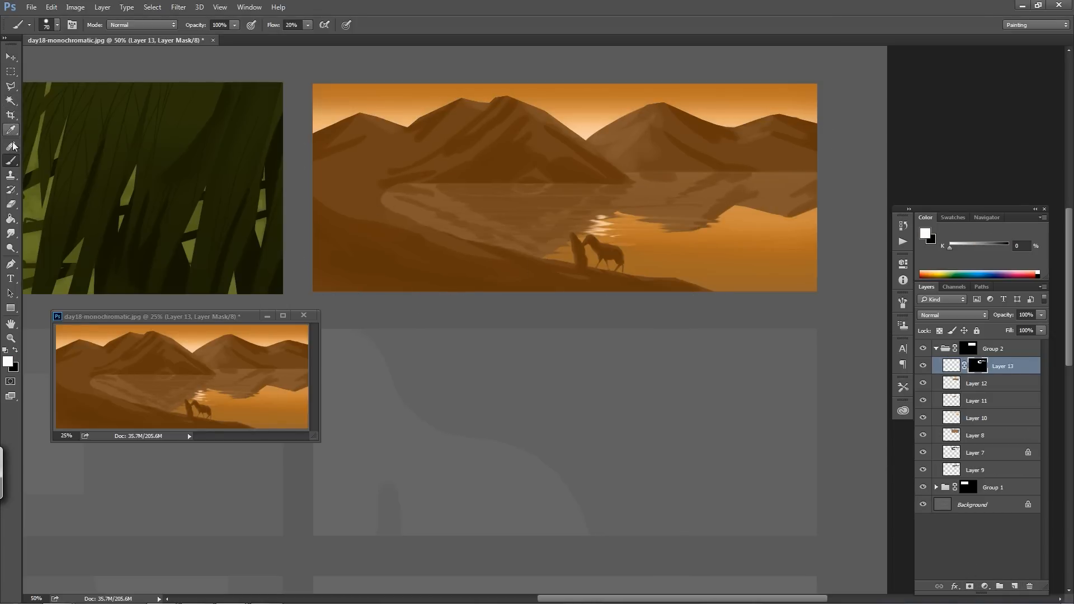
pyautogui.click(12, 219)
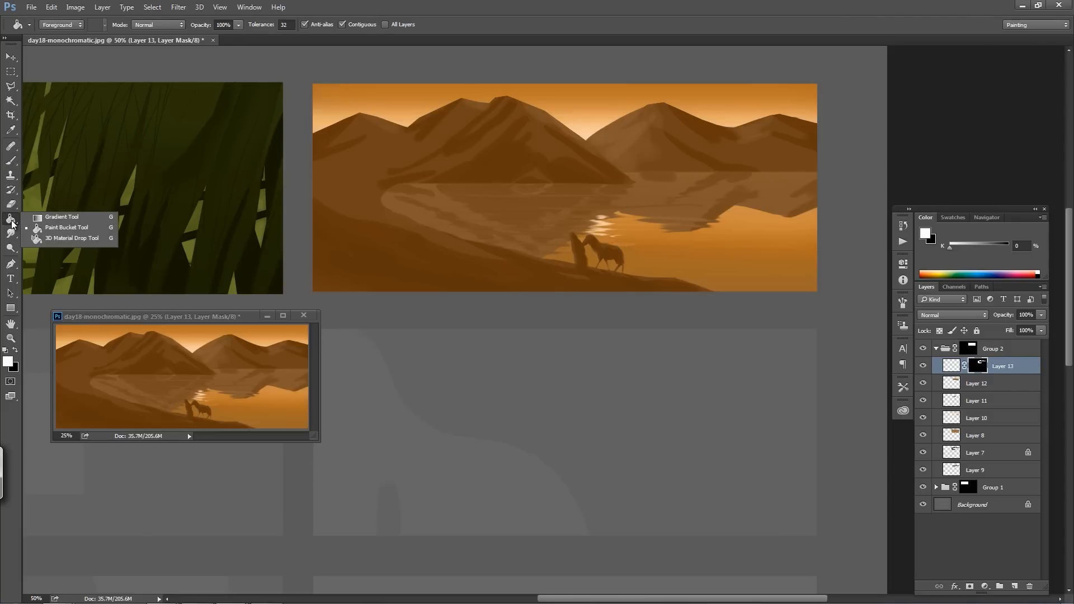
pyautogui.click(45, 217)
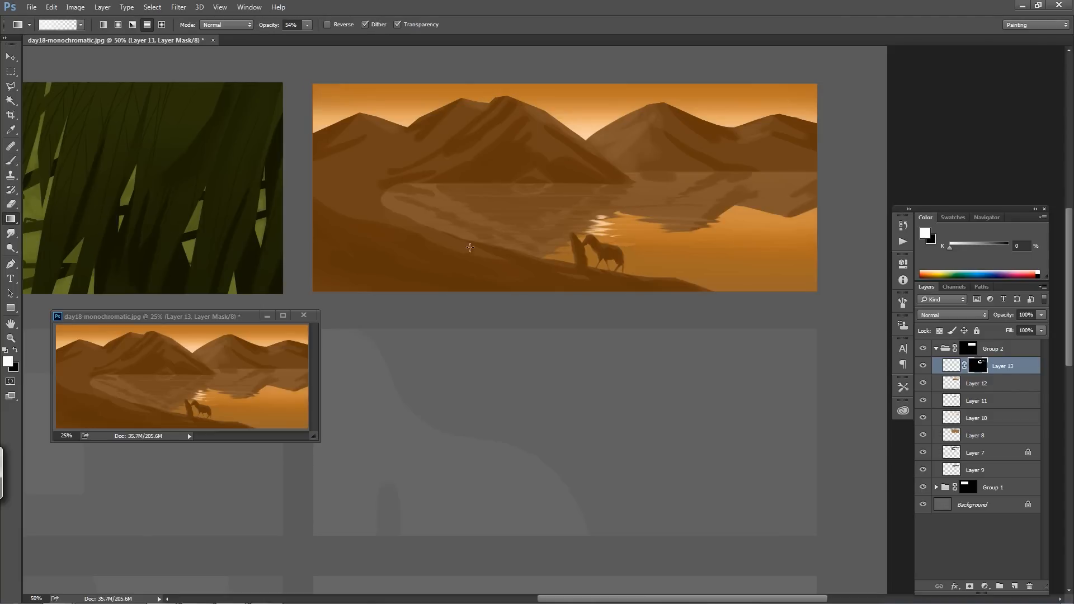
# Try an orange gradient upward over the masked land and mountains on Layer 13, and undo it
pyautogui.press('x')
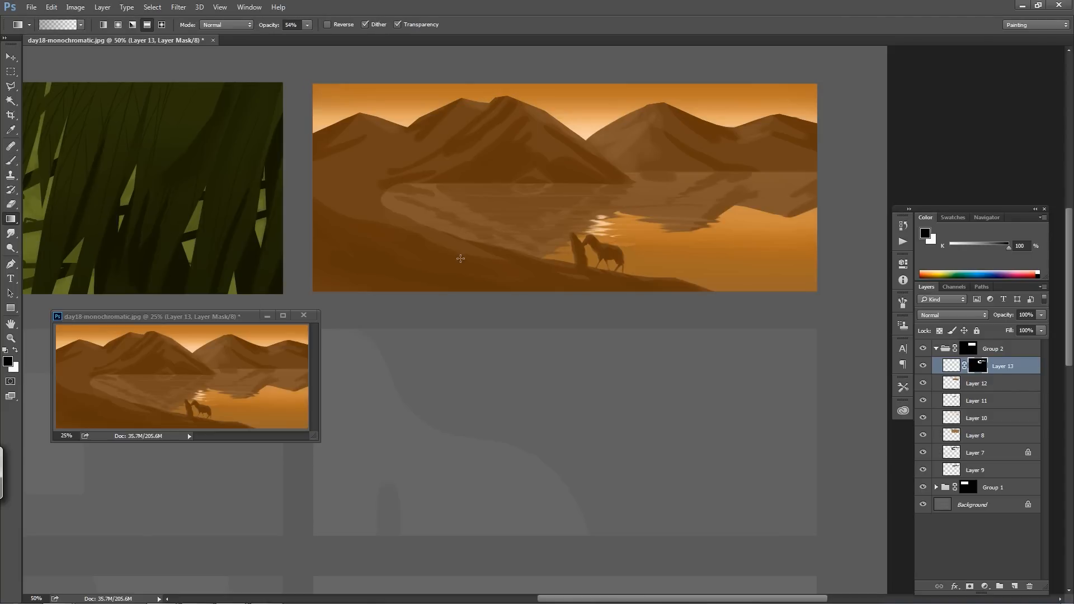
pyautogui.moveTo(455, 287); pyautogui.dragTo(465, 118)
pyautogui.click(951, 365)
pyautogui.moveTo(452, 287); pyautogui.dragTo(455, 111)
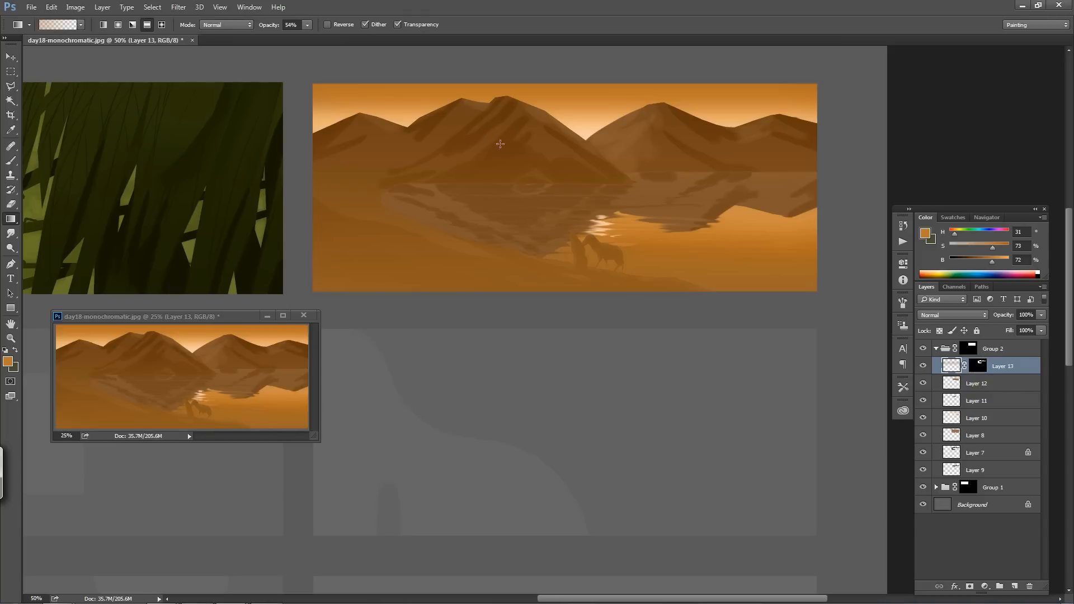
pyautogui.hotkey('ctrl', 'z')
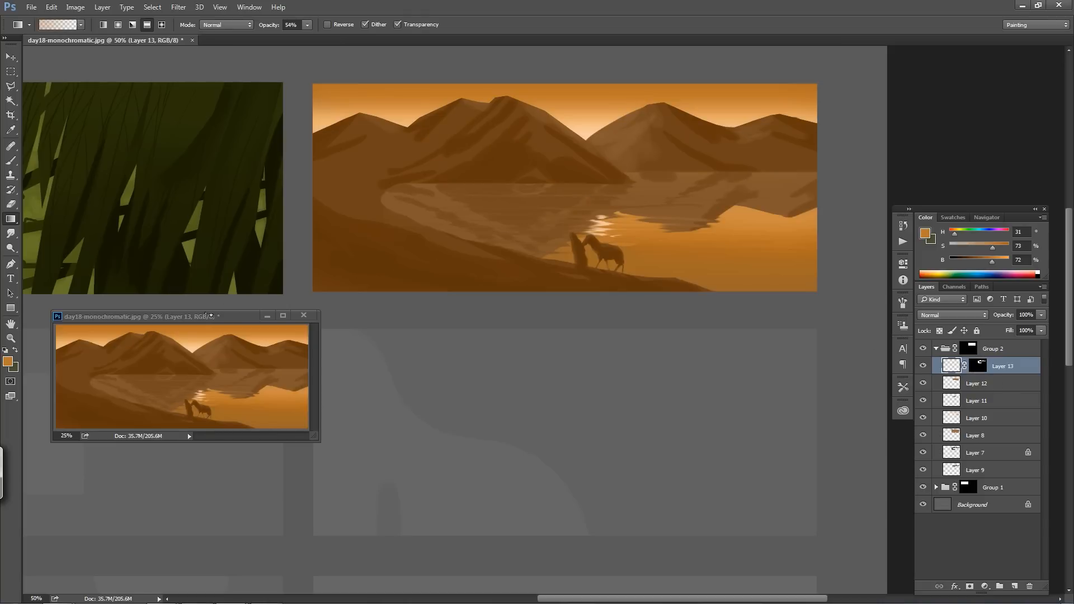
# Darken the sampled foreground brown to 31° hue, 88% saturation, 18% brightness, and draw a gradient upward over the masked land on Layer 13
pyautogui.keyDown('alt'); pyautogui.click(416, 264); pyautogui.keyUp('alt')
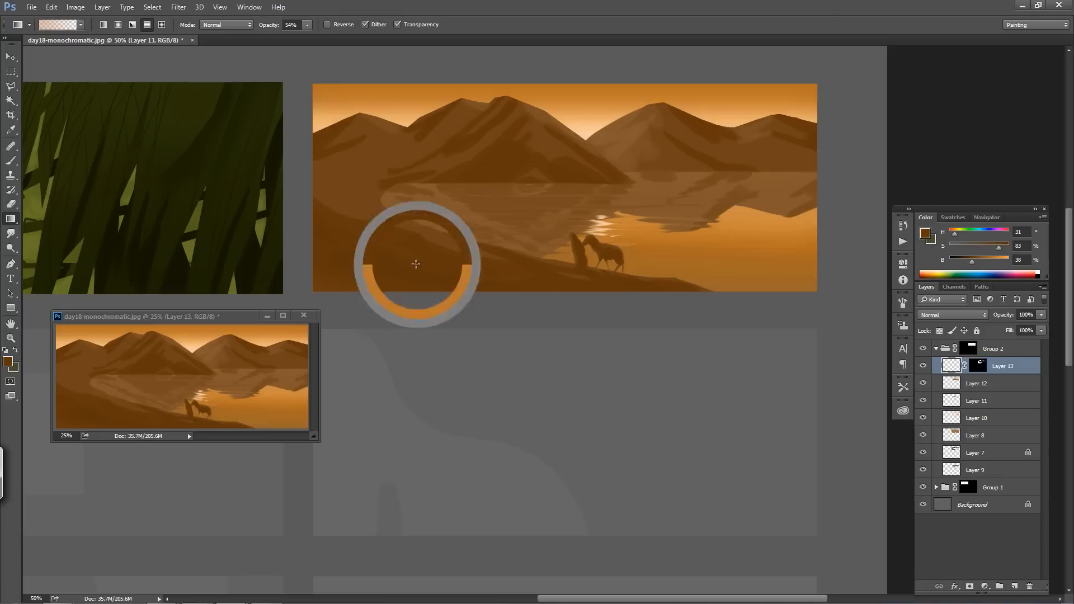
pyautogui.click(11, 364)
pyautogui.click(206, 472)
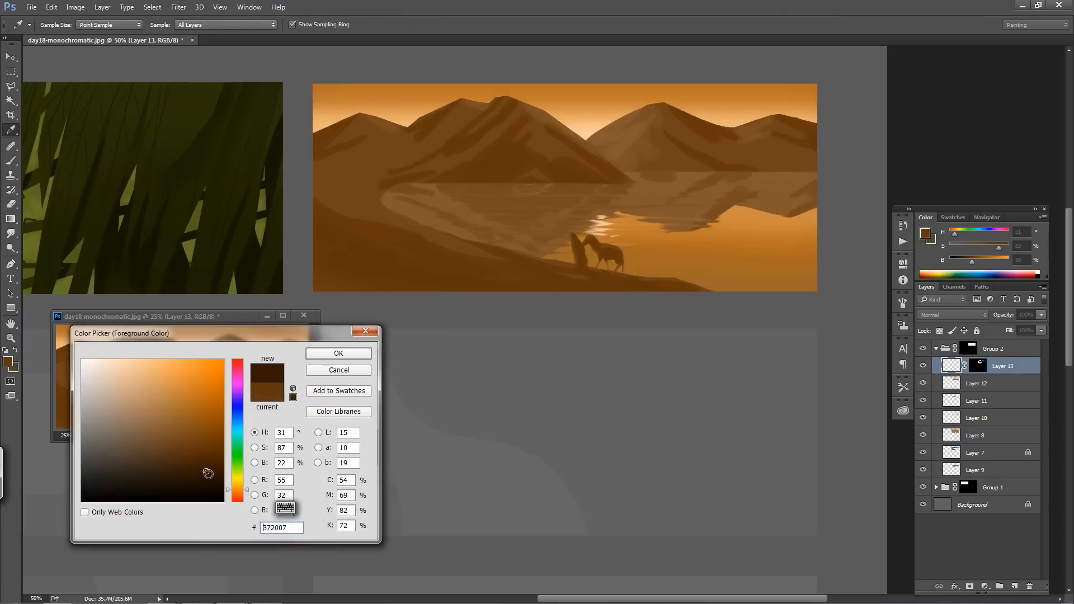
pyautogui.click(207, 477)
pyautogui.click(338, 353)
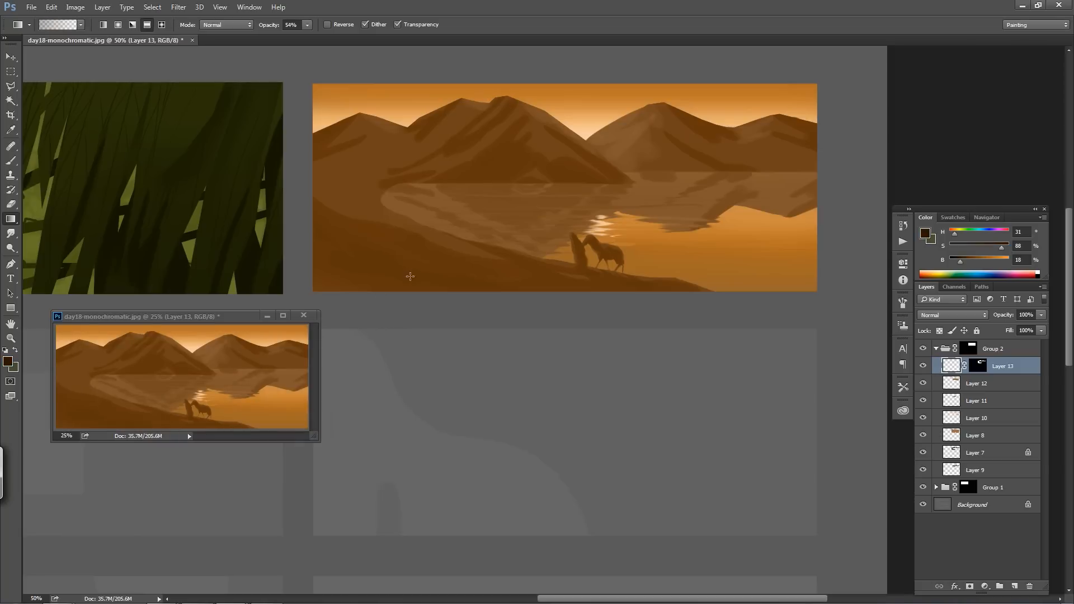
pyautogui.moveTo(410, 276); pyautogui.dragTo(414, 128)
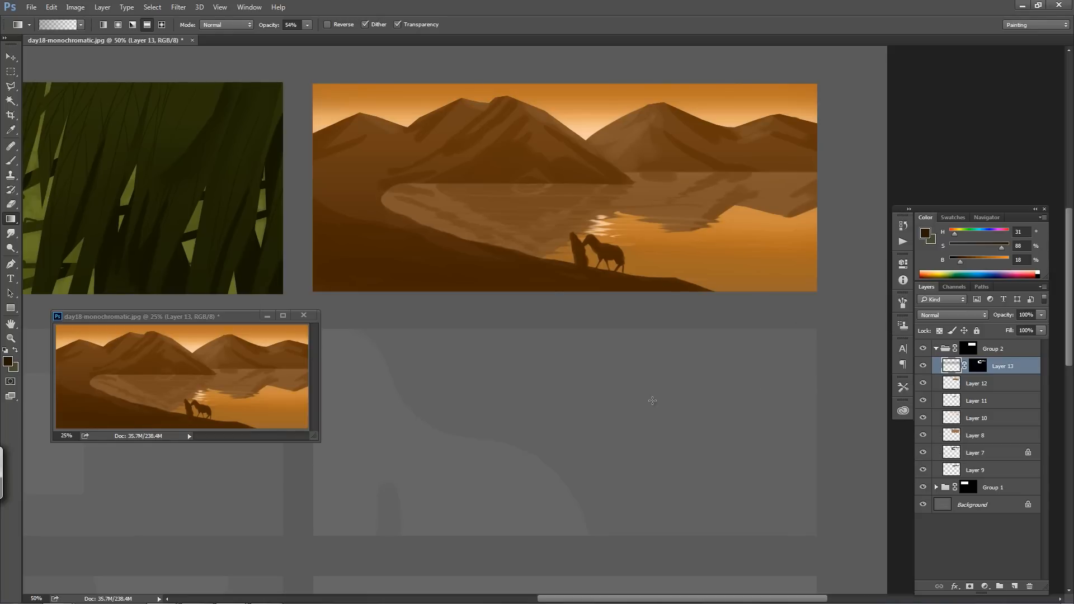
# Paste a merged copy of the artwork as a new layer above Layer 13 and brighten its colours
pyautogui.moveTo(974, 368); pyautogui.dragTo(972, 352)
pyautogui.hotkey('ctrl', 'a')
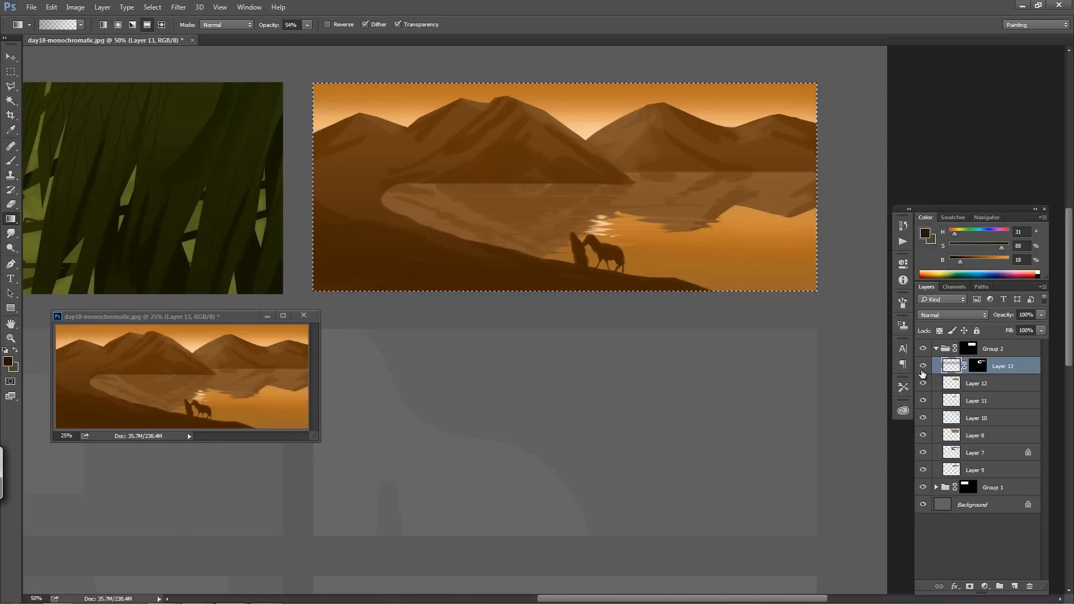
pyautogui.hotkey('ctrl', 'a')
pyautogui.hotkey('ctrl', 'shift', 'c')
pyautogui.hotkey('ctrl', 'v')
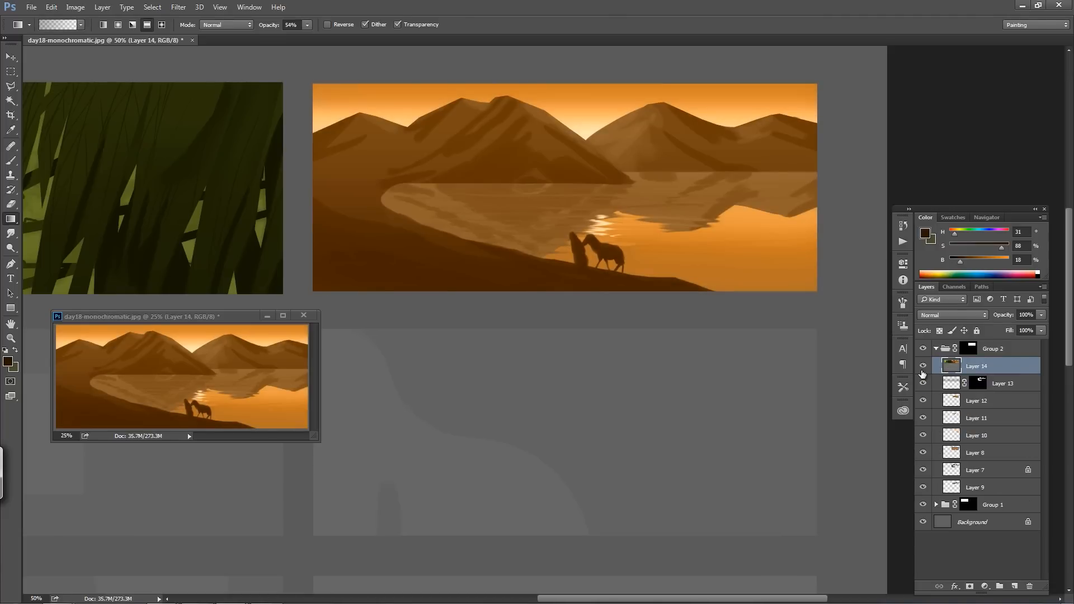
# Examine the green and orange thumbnails side by side in full-screen view
pyautogui.press('f')
pyautogui.press('f')
pyautogui.hotkey('ctrl', '+')
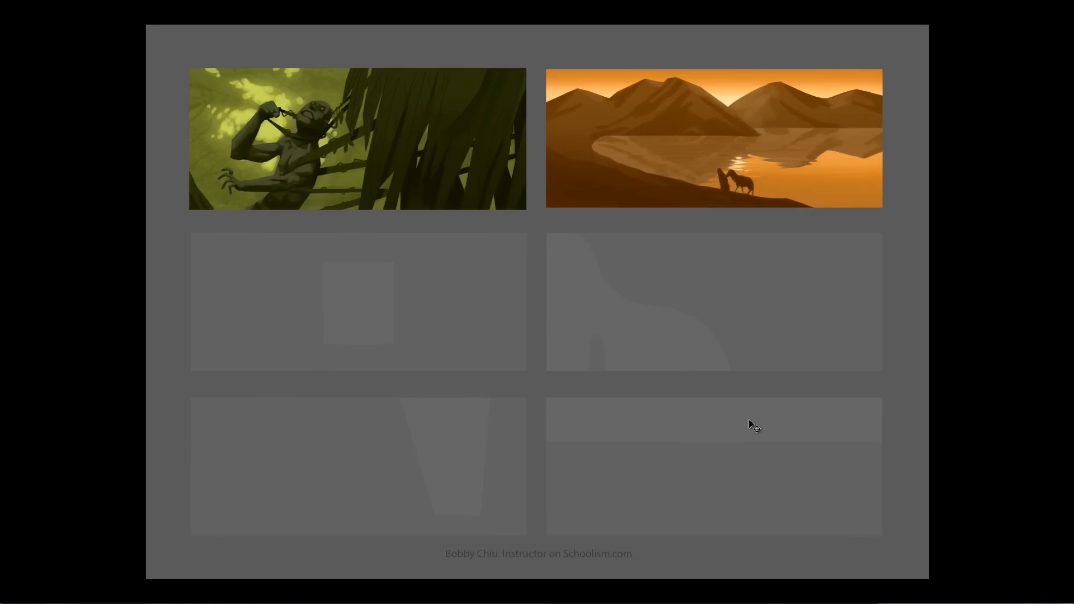
pyautogui.hotkey('ctrl', '+')
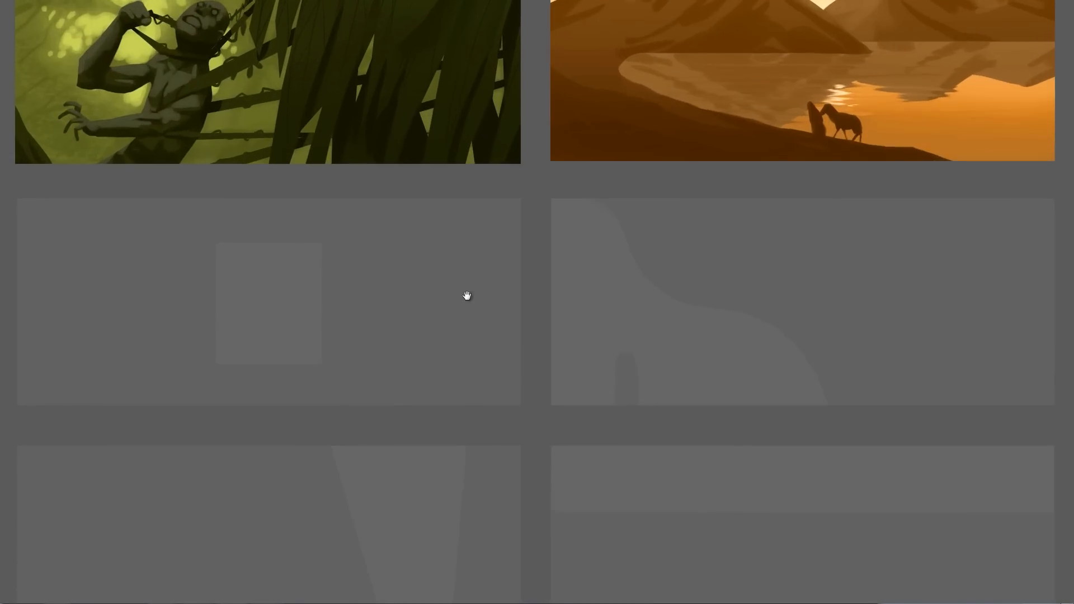
pyautogui.moveTo(468, 295); pyautogui.dragTo(470, 484)
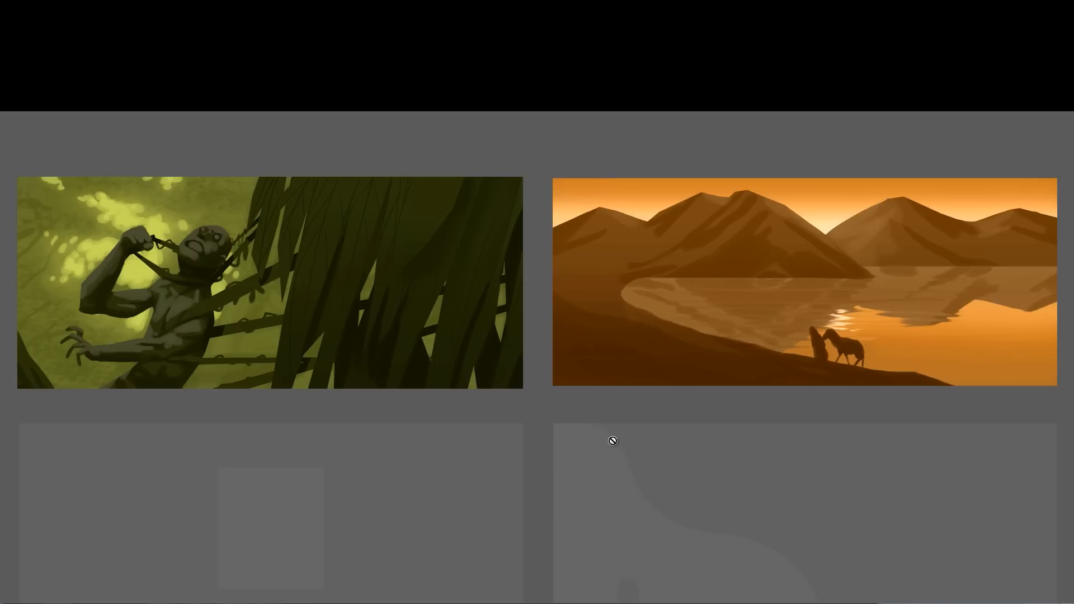